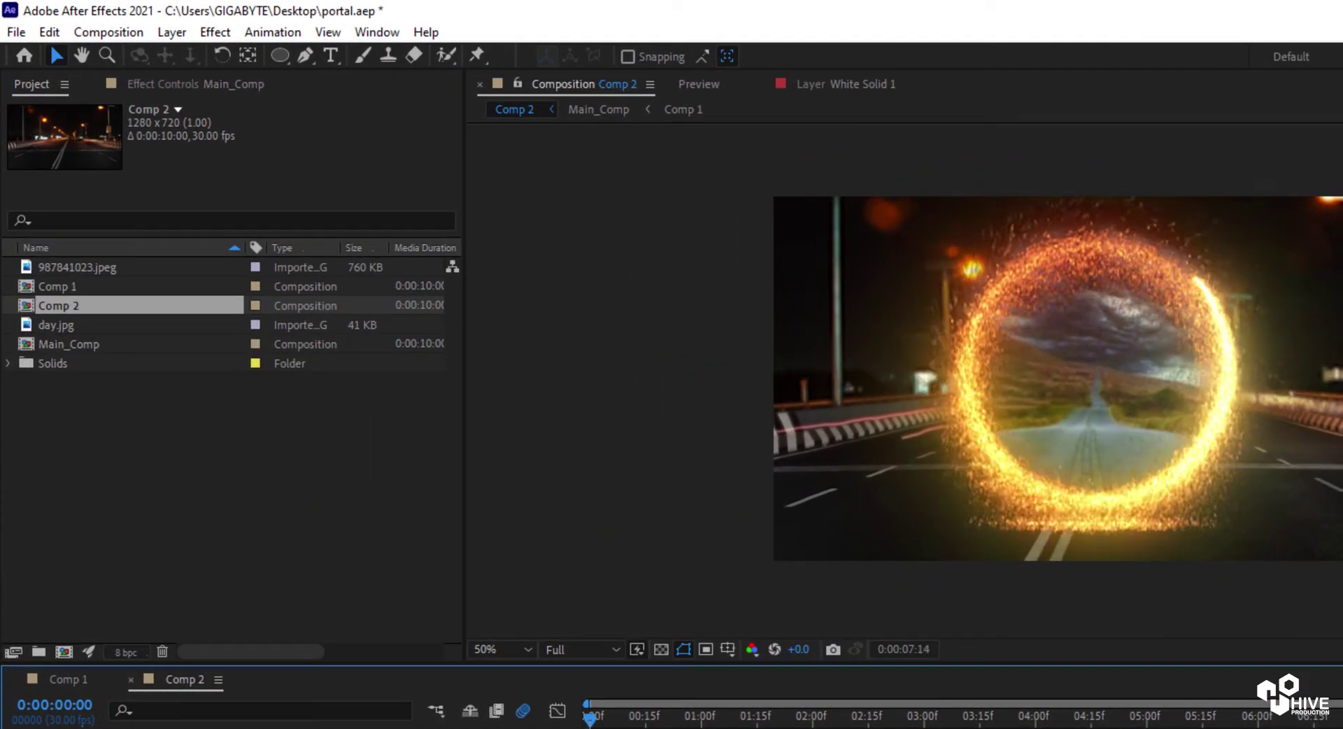
Create a new 1280 x 720, 30 fps composition named cg portal with a 10-second duration.
left_click(109, 31)
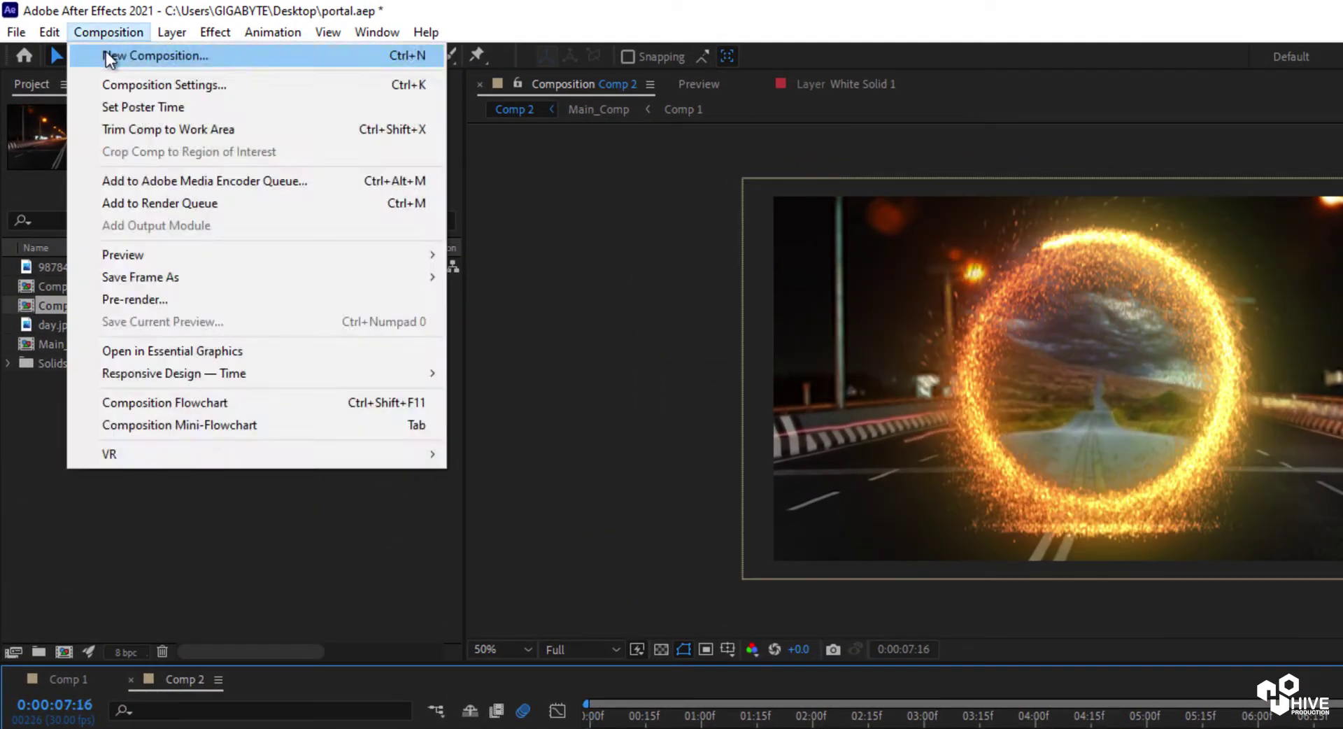
left_click(114, 51)
type("cg por")
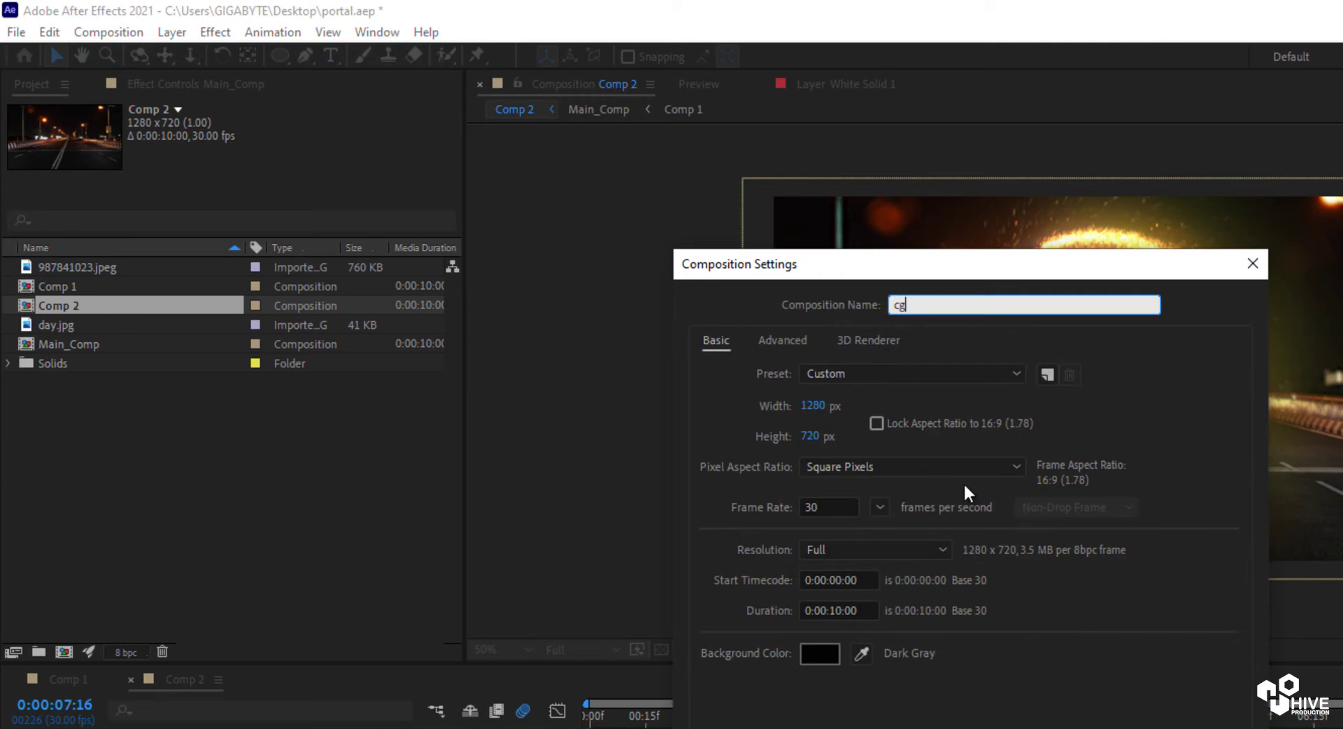
type("tal")
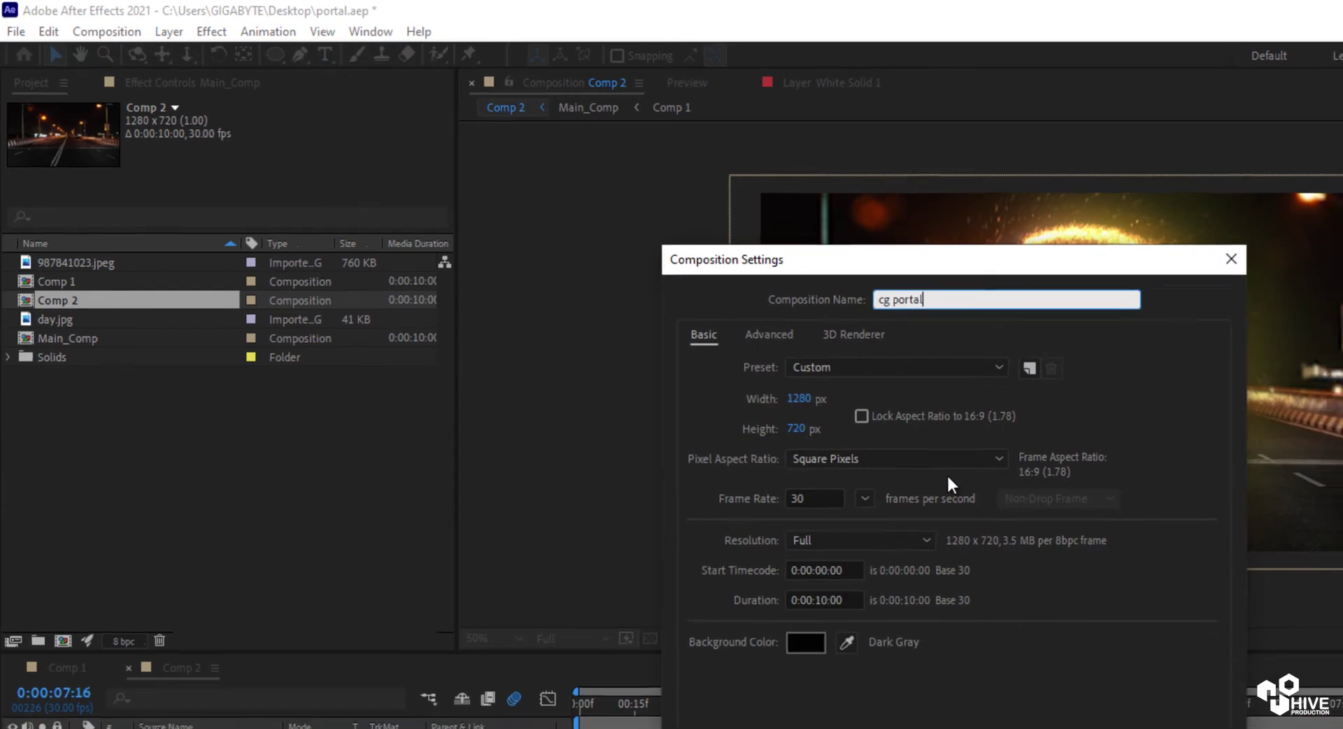
key("Return")
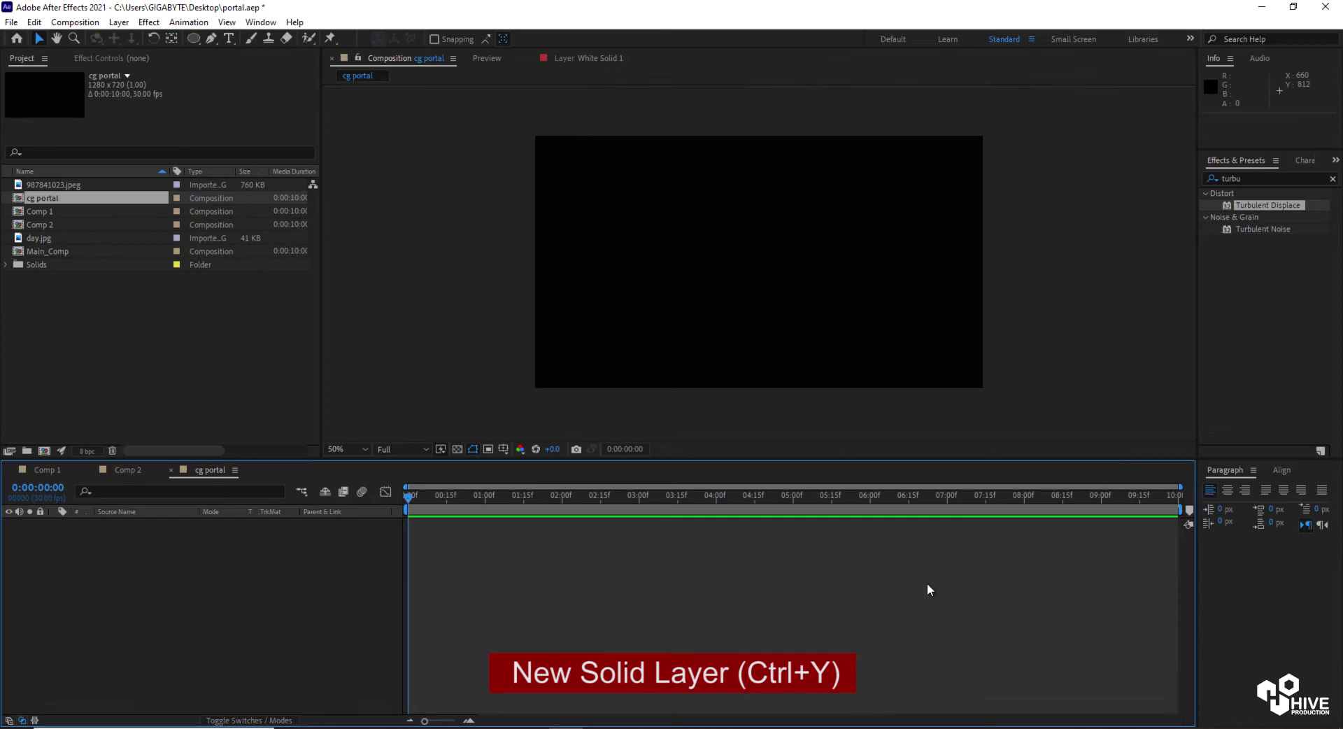
Add a solid layer named mask_particle and draw a circular mask centred on it.
right_click(837, 541)
mouse_move(862, 549)
left_click(1113, 596)
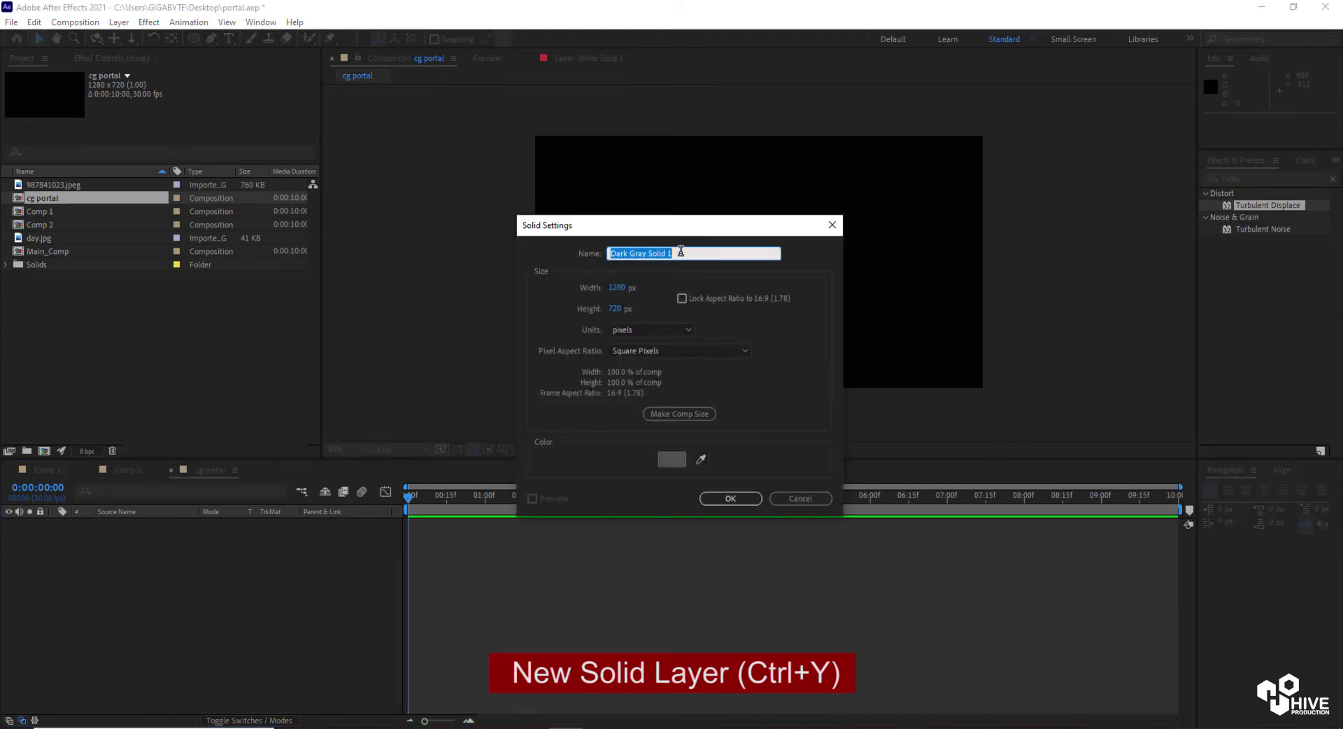
type("mask_particle")
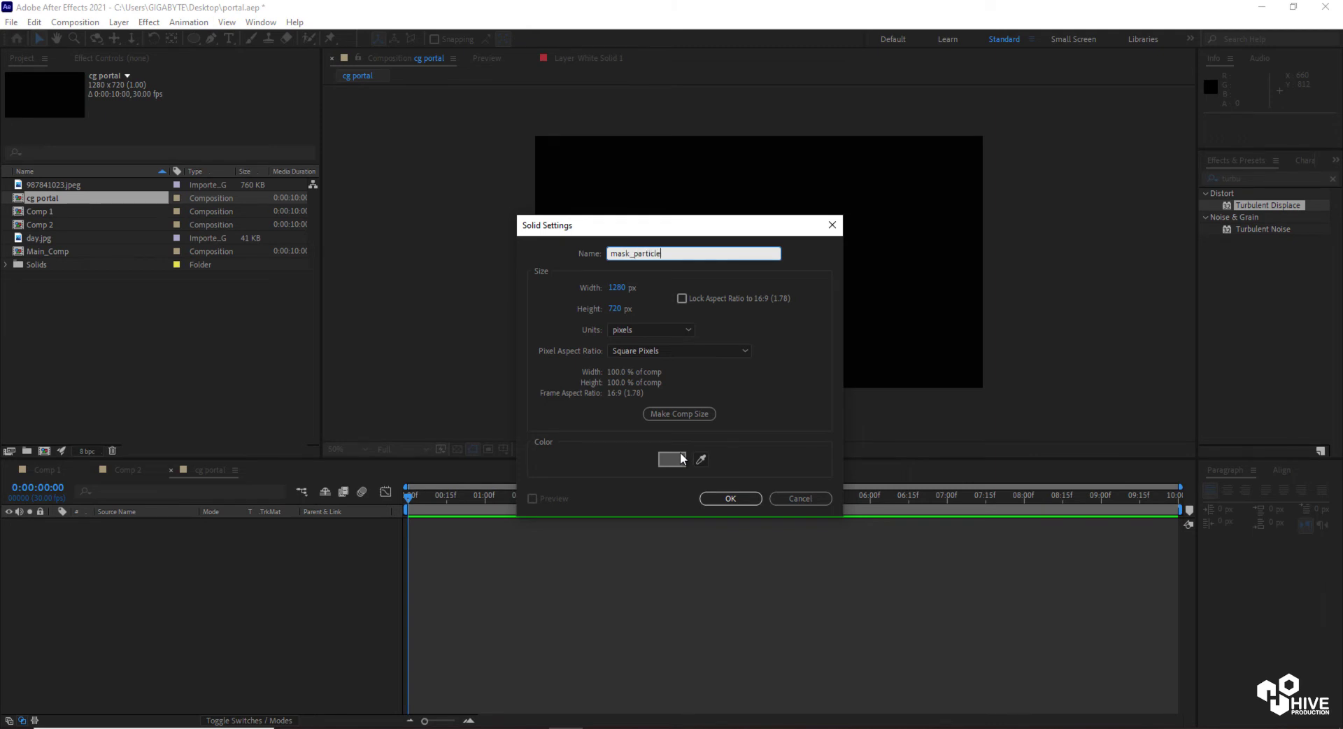
key("Return")
left_click(193, 39)
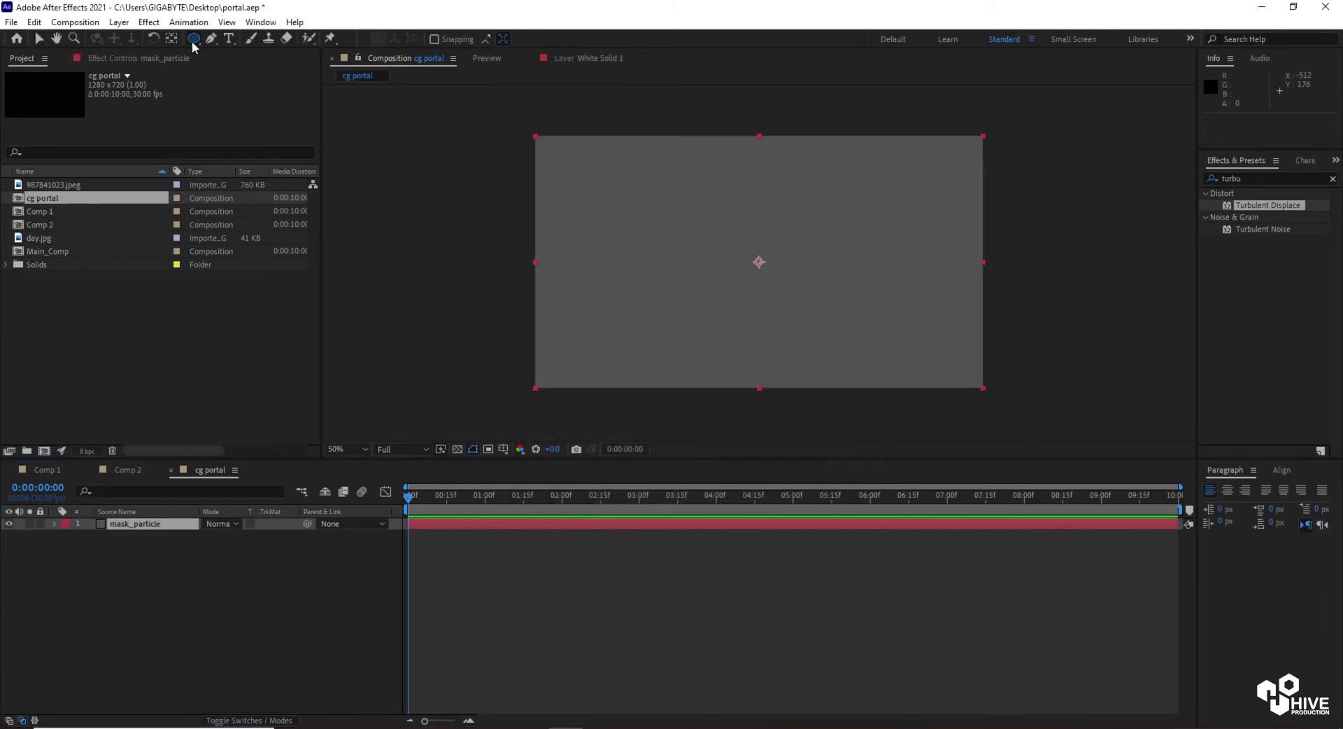
left_click_drag(759, 262, 815, 326)
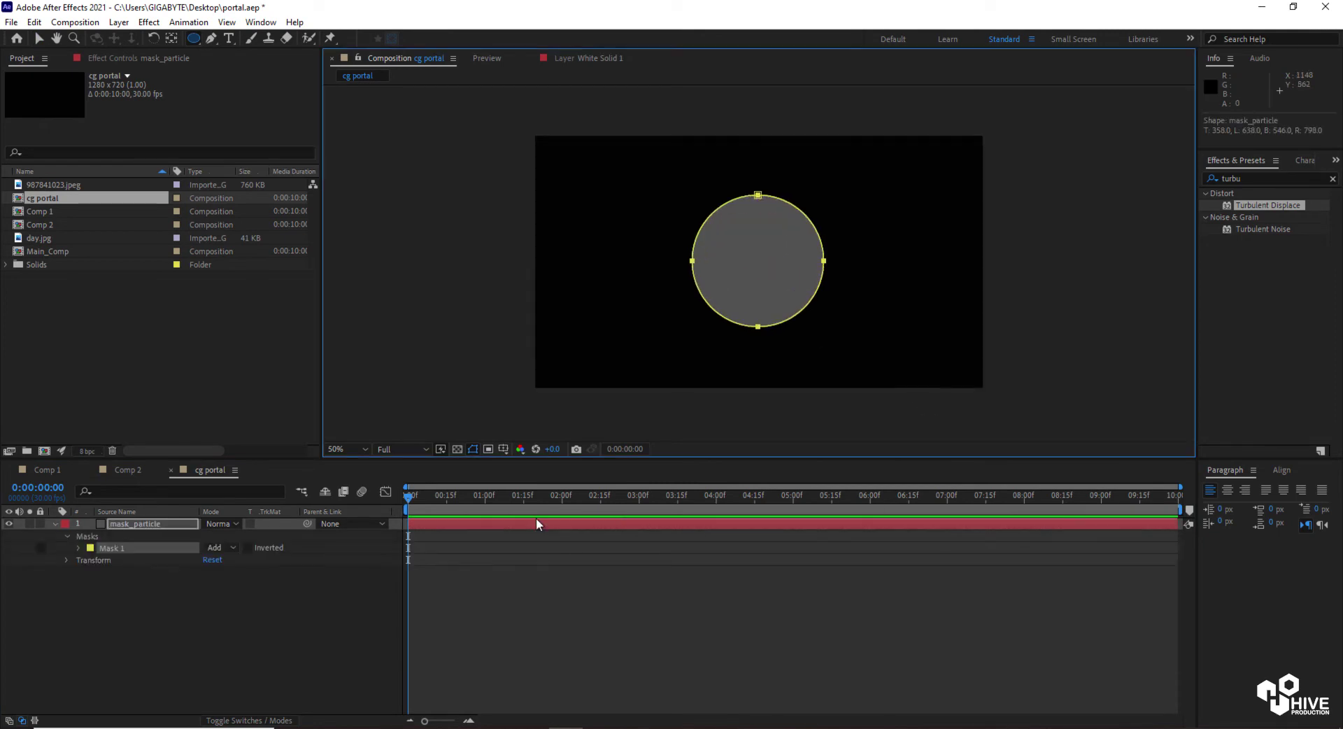
Apply the RG Trapcode Particular effect to the mask_particle layer and preview its default particles.
left_click(512, 522)
right_click(512, 522)
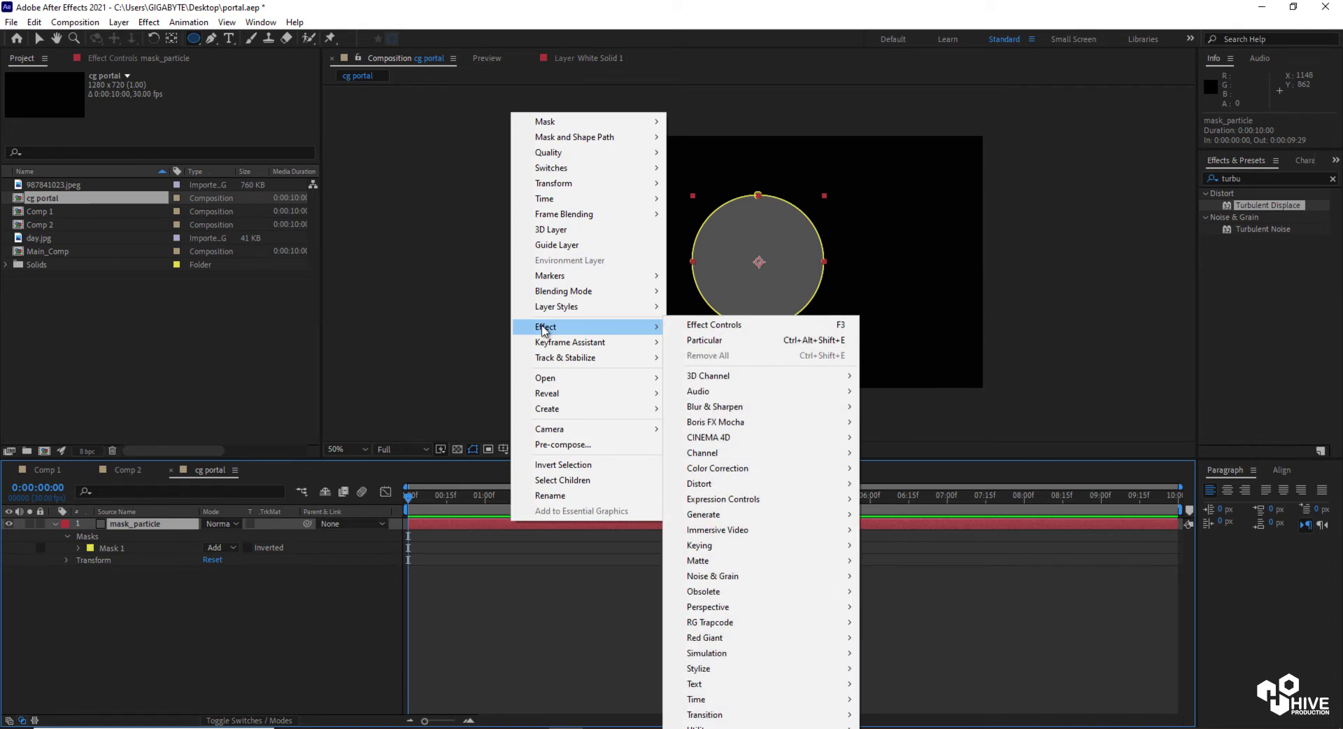
left_click(149, 22)
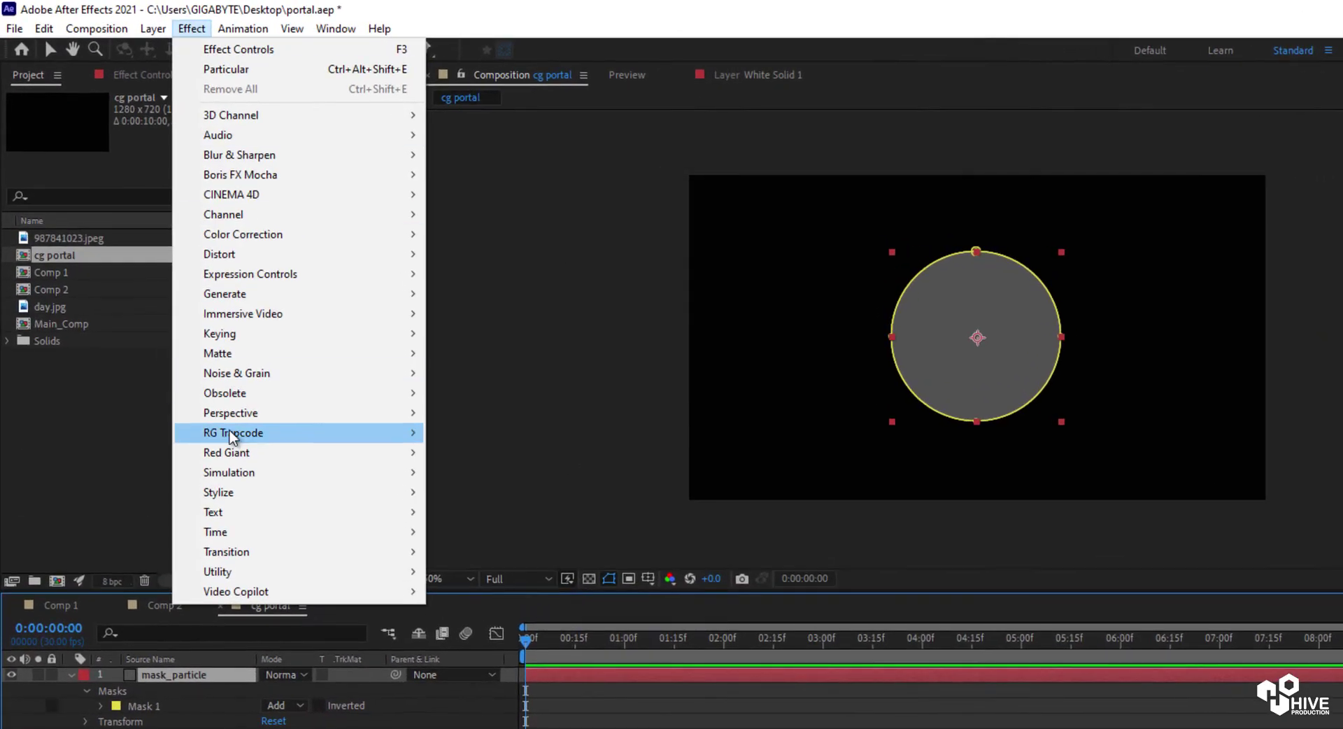
mouse_move(231, 435)
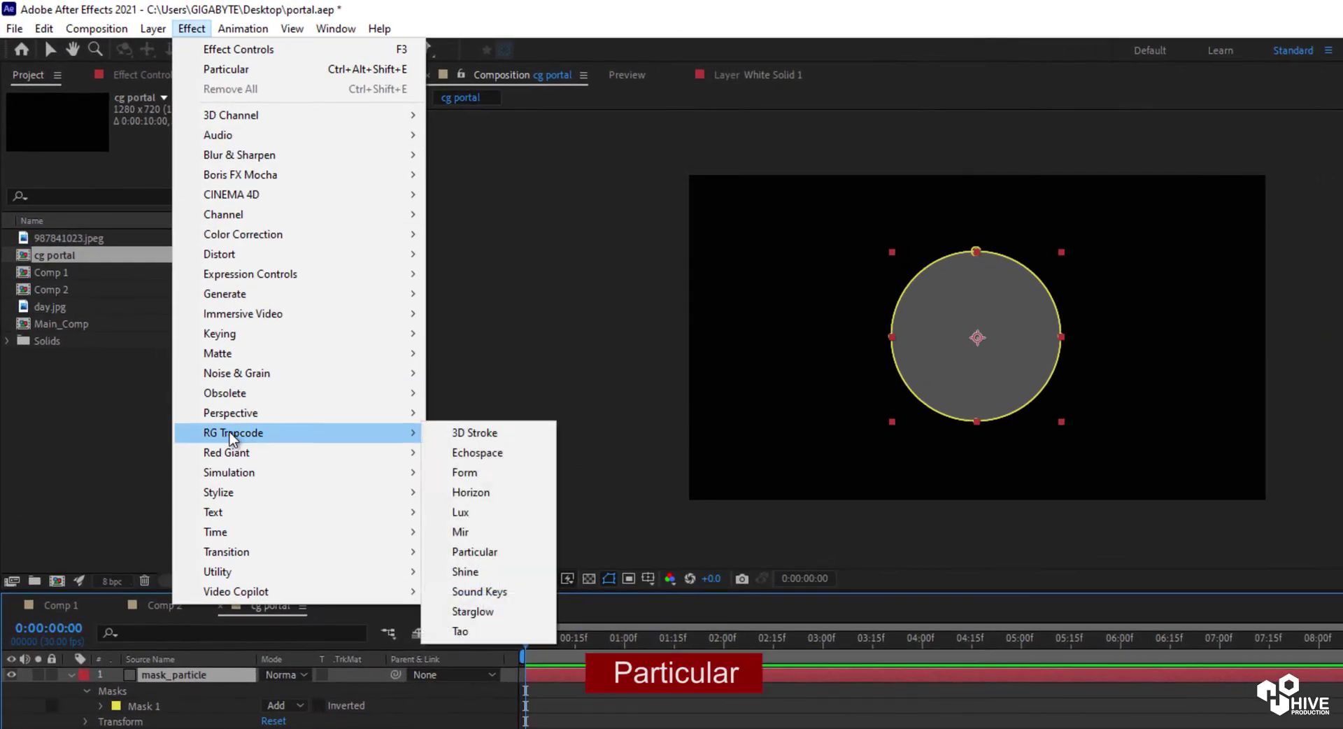
left_click(490, 552)
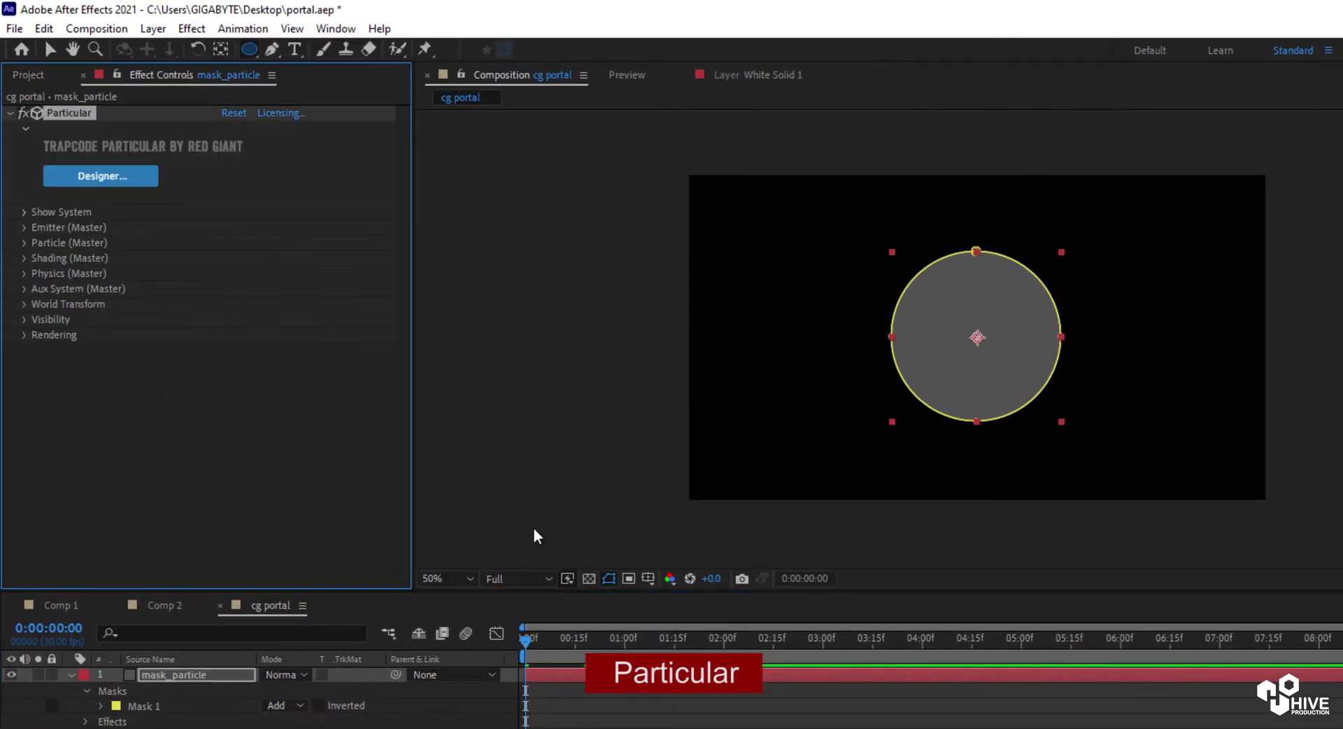
key("v")
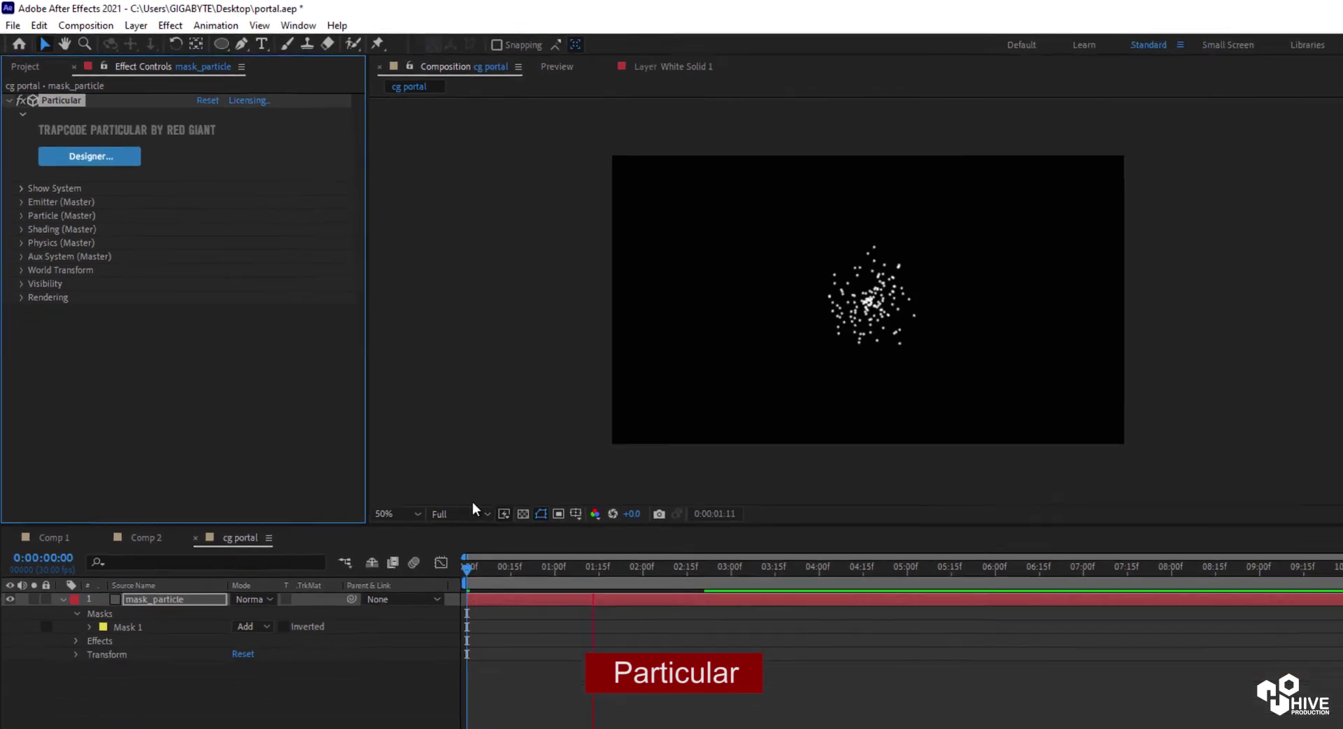
left_click(532, 637)
left_click(429, 526)
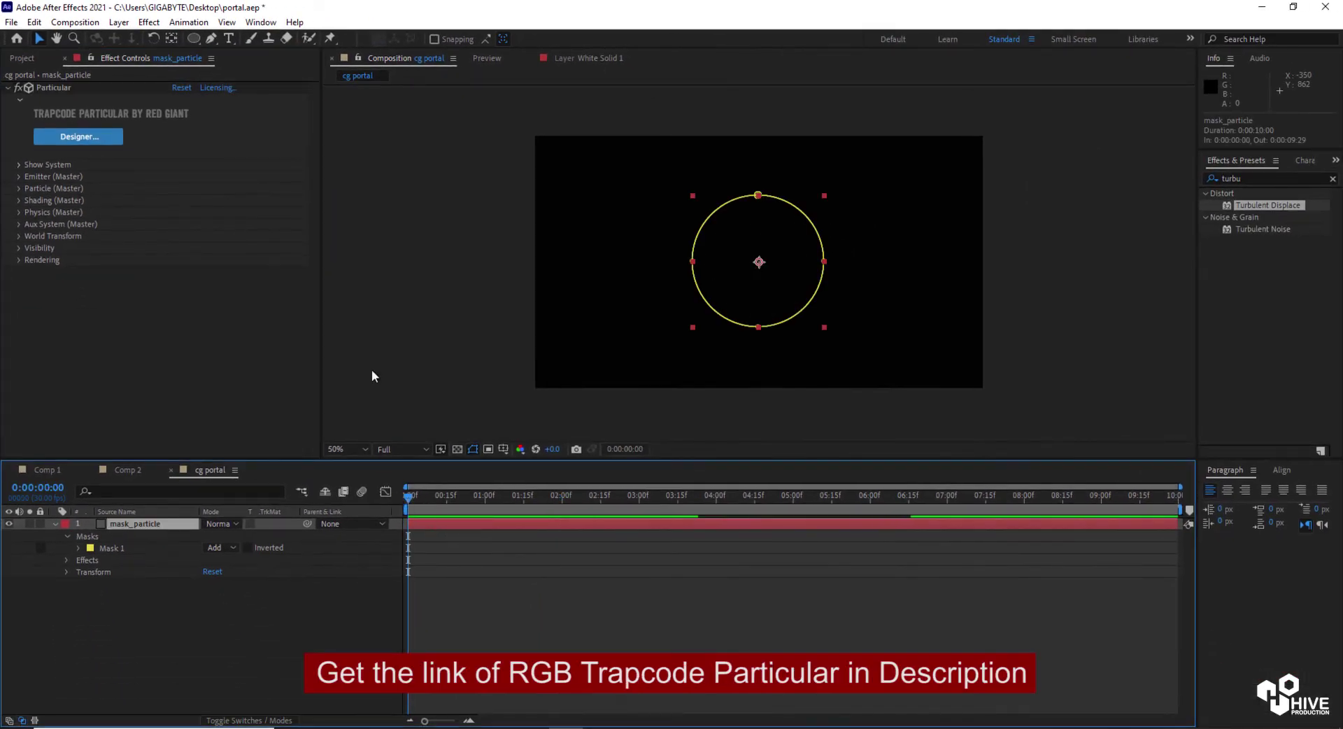
Copy the Mask Path of Mask 1 and paste it onto the Position property of Particular's Emitter (Master).
left_click(66, 536)
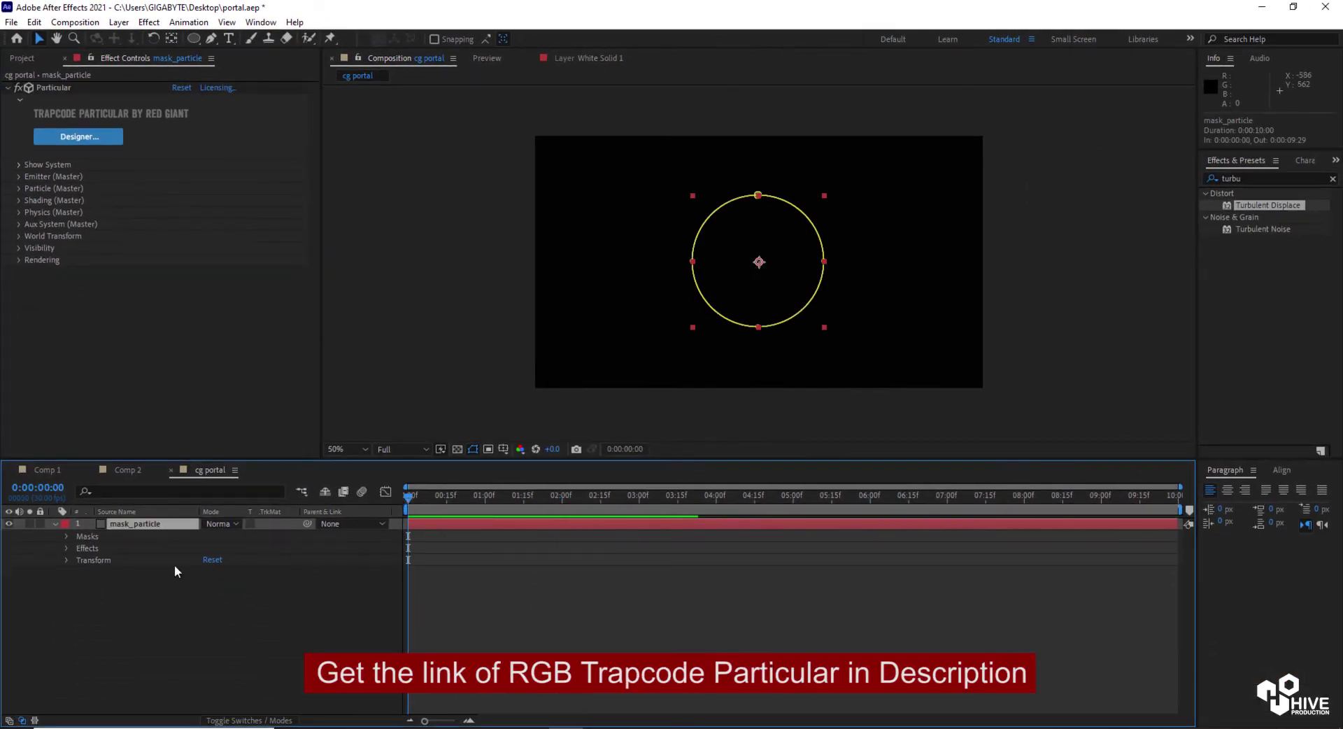
left_click(67, 536)
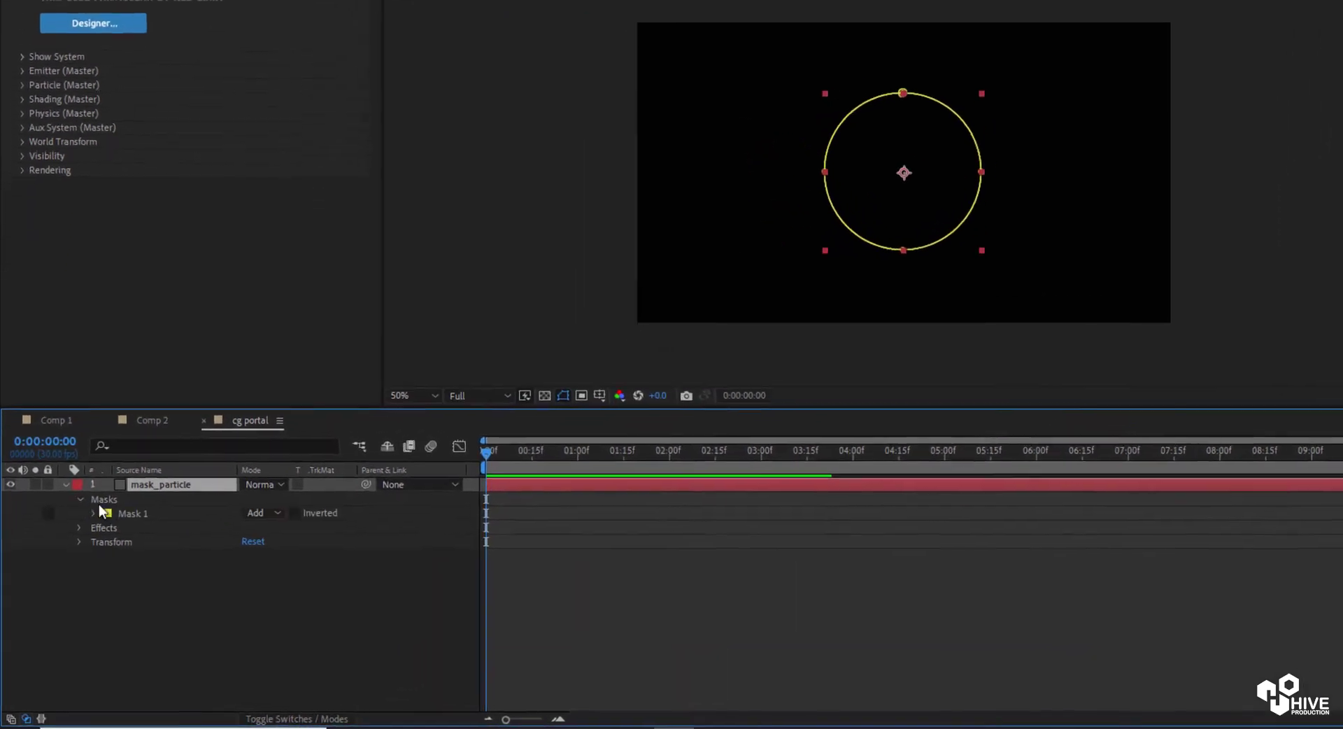
left_click(95, 509)
left_click(79, 581)
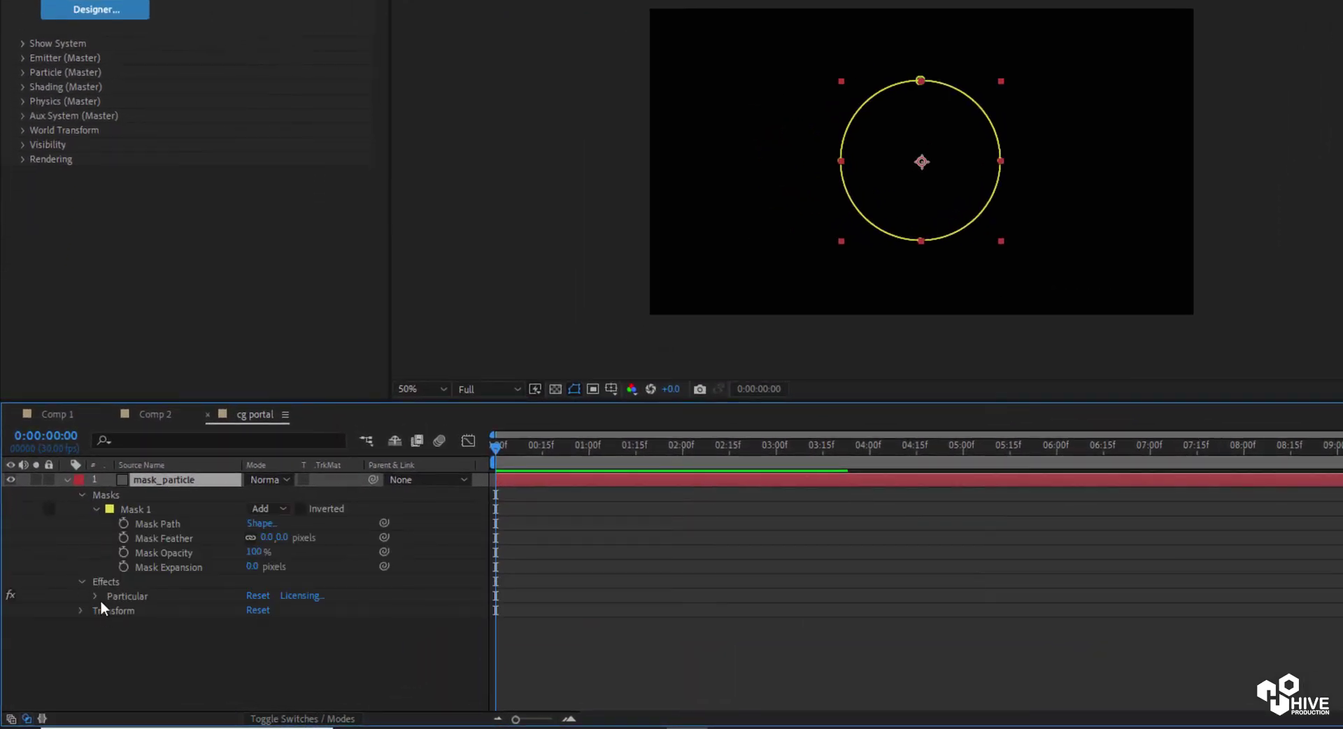
left_click(98, 598)
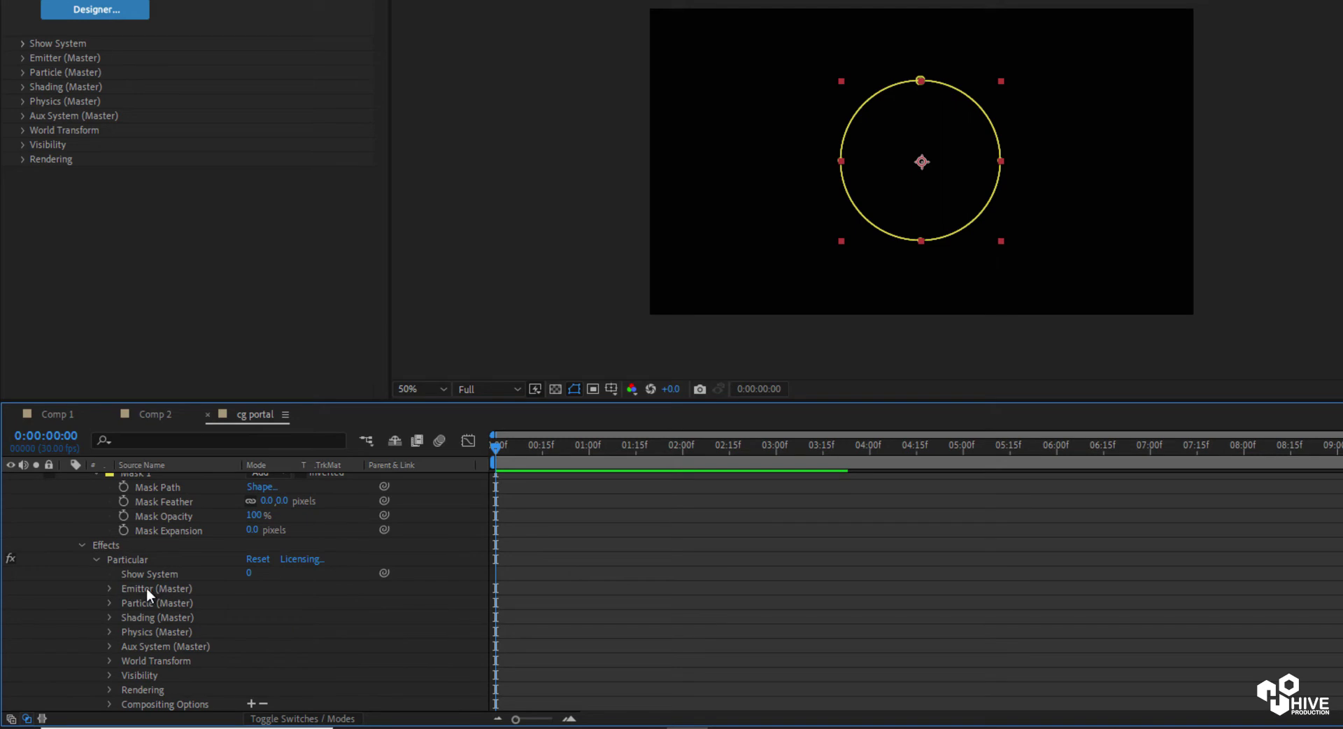
left_click(124, 590)
left_click(111, 590)
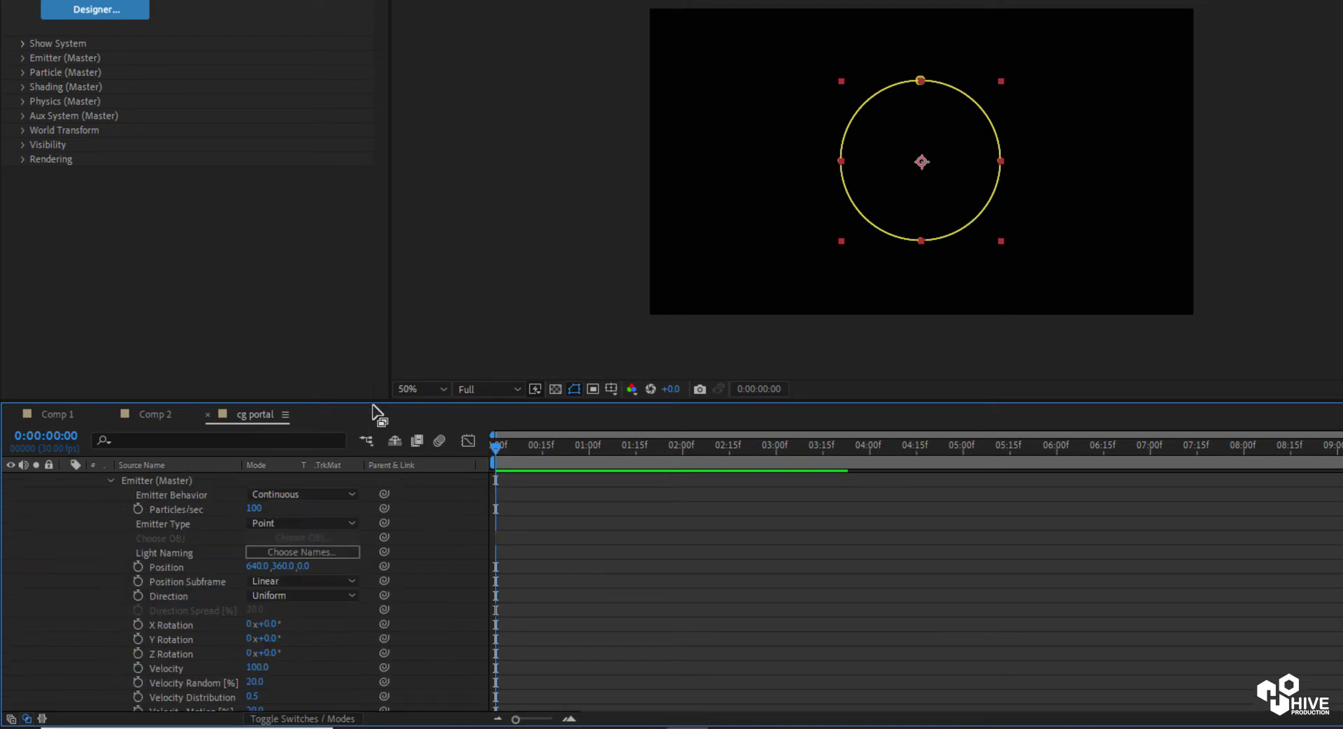
left_click_drag(384, 405, 384, 280)
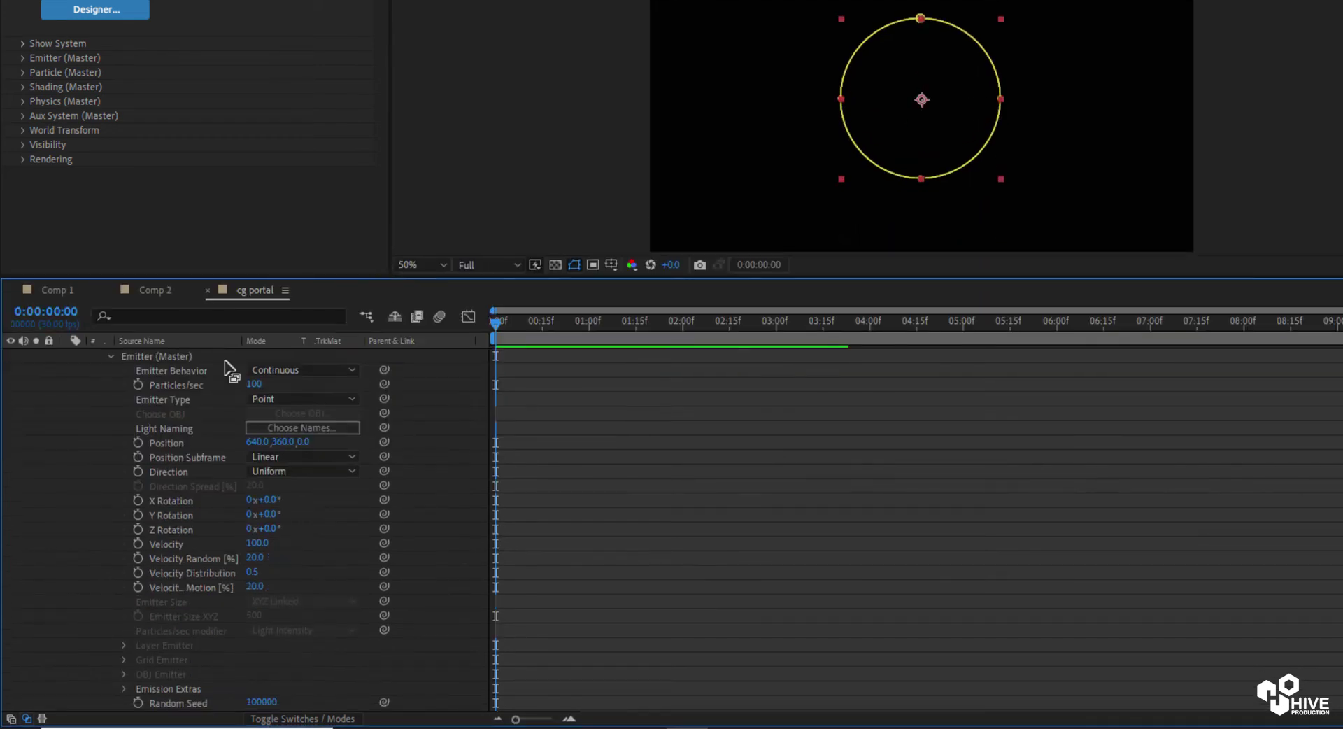
left_click(163, 400)
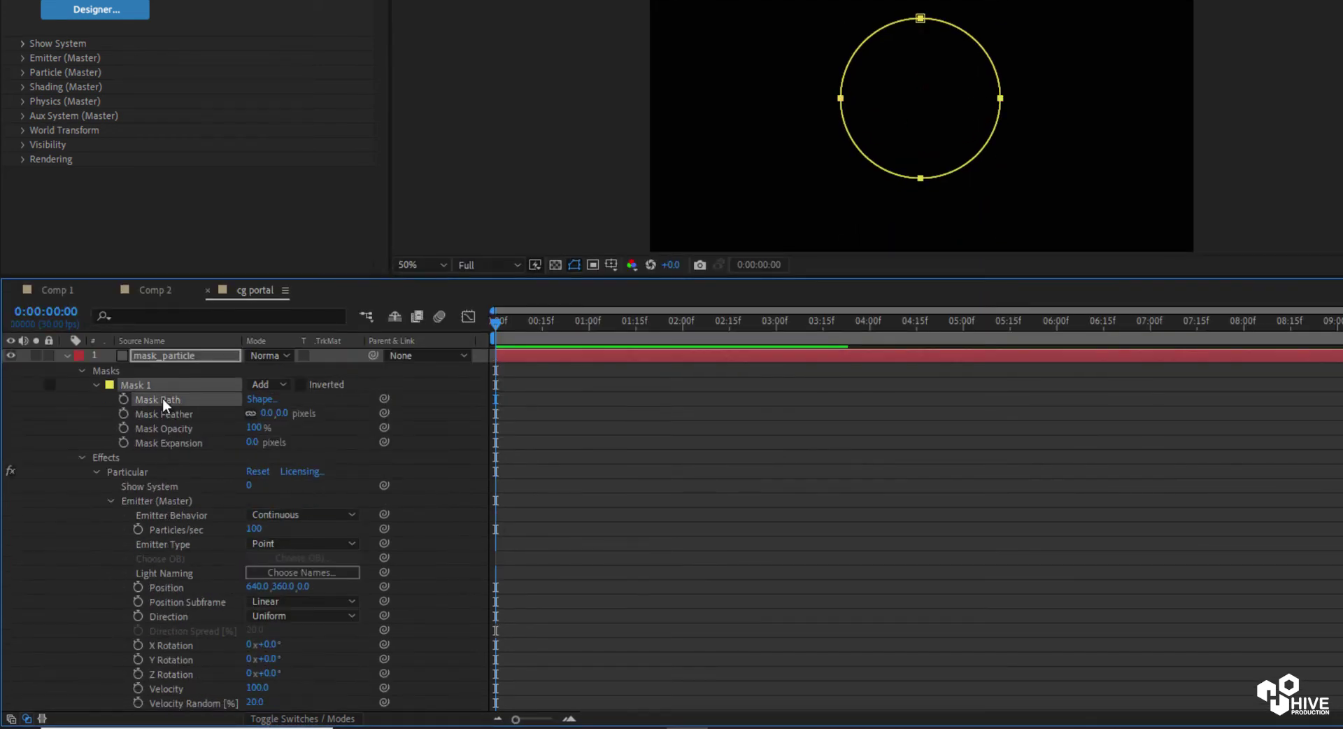
left_click(172, 590)
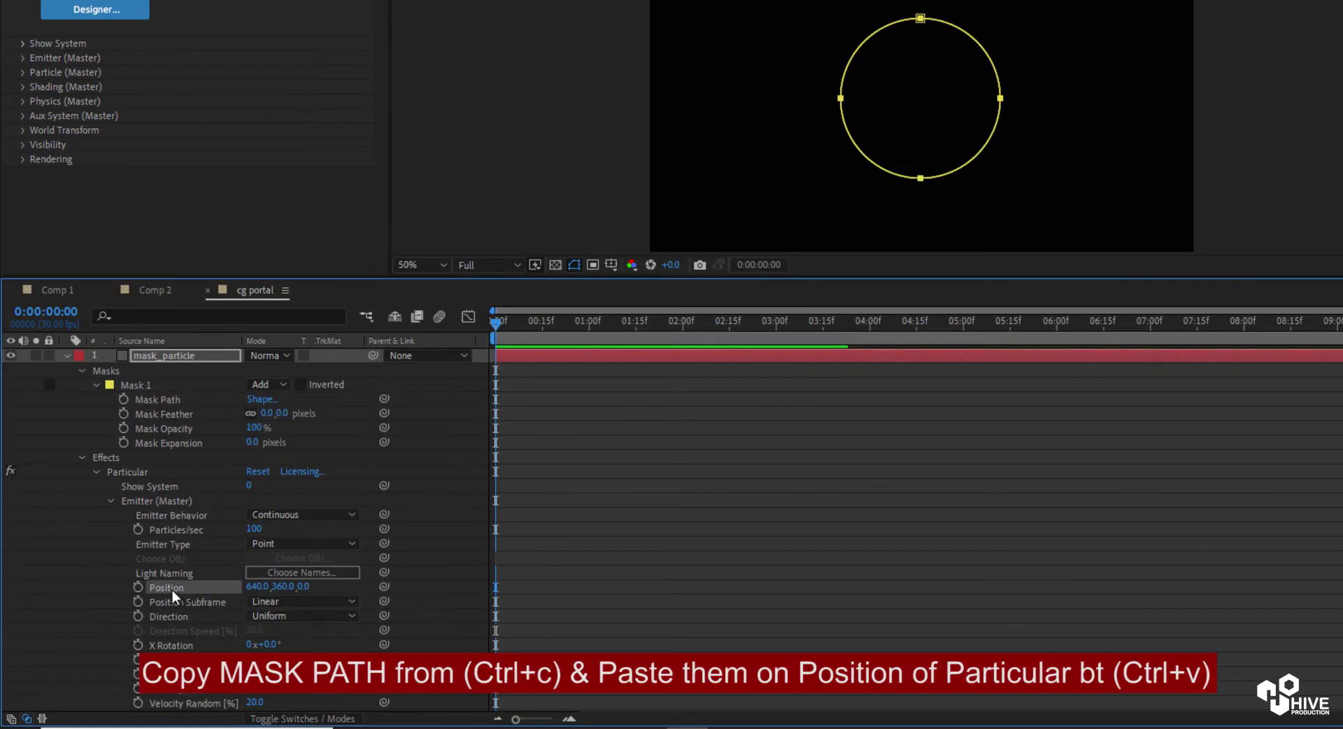
key("ctrl+v")
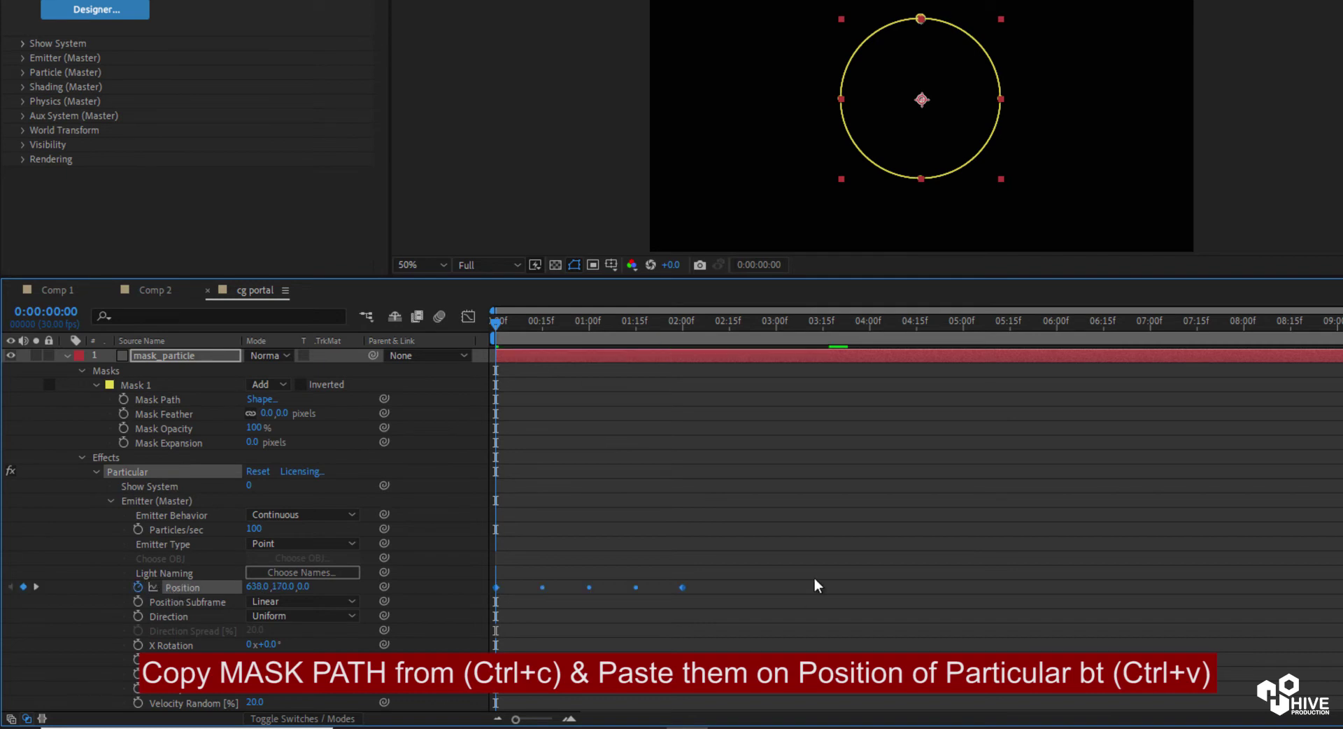
Play the particle animation, scrub to 0:00:07:22 beyond the Position keyframes, and return to the start.
key("space")
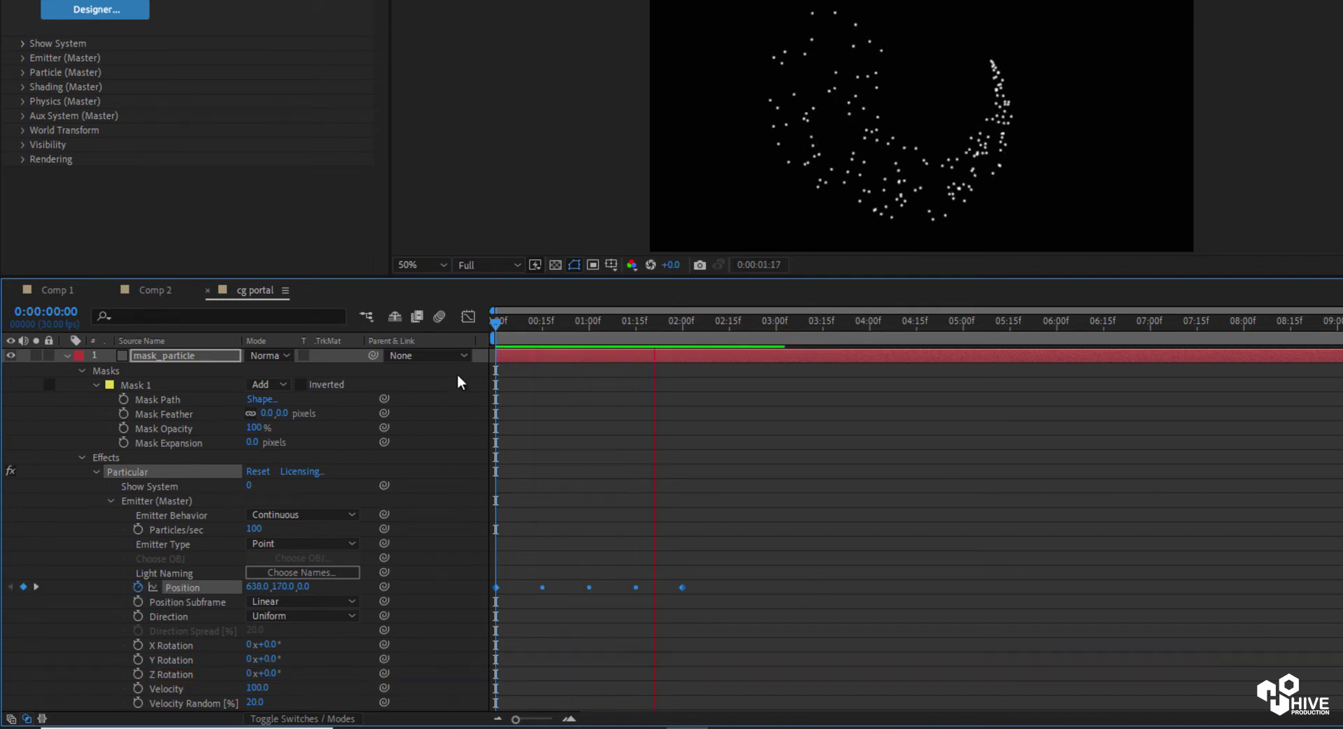
key("space")
left_click_drag(703, 323, 1218, 336)
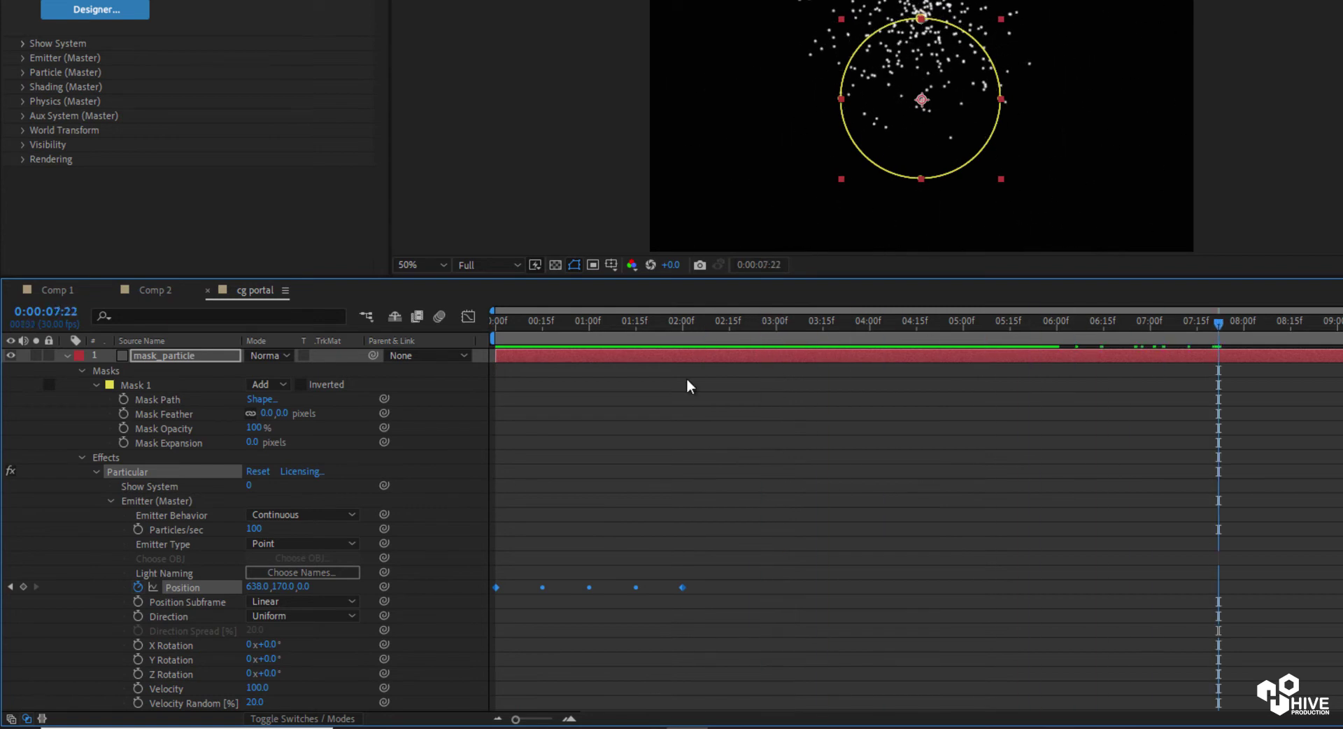
left_click_drag(498, 327, 490, 392)
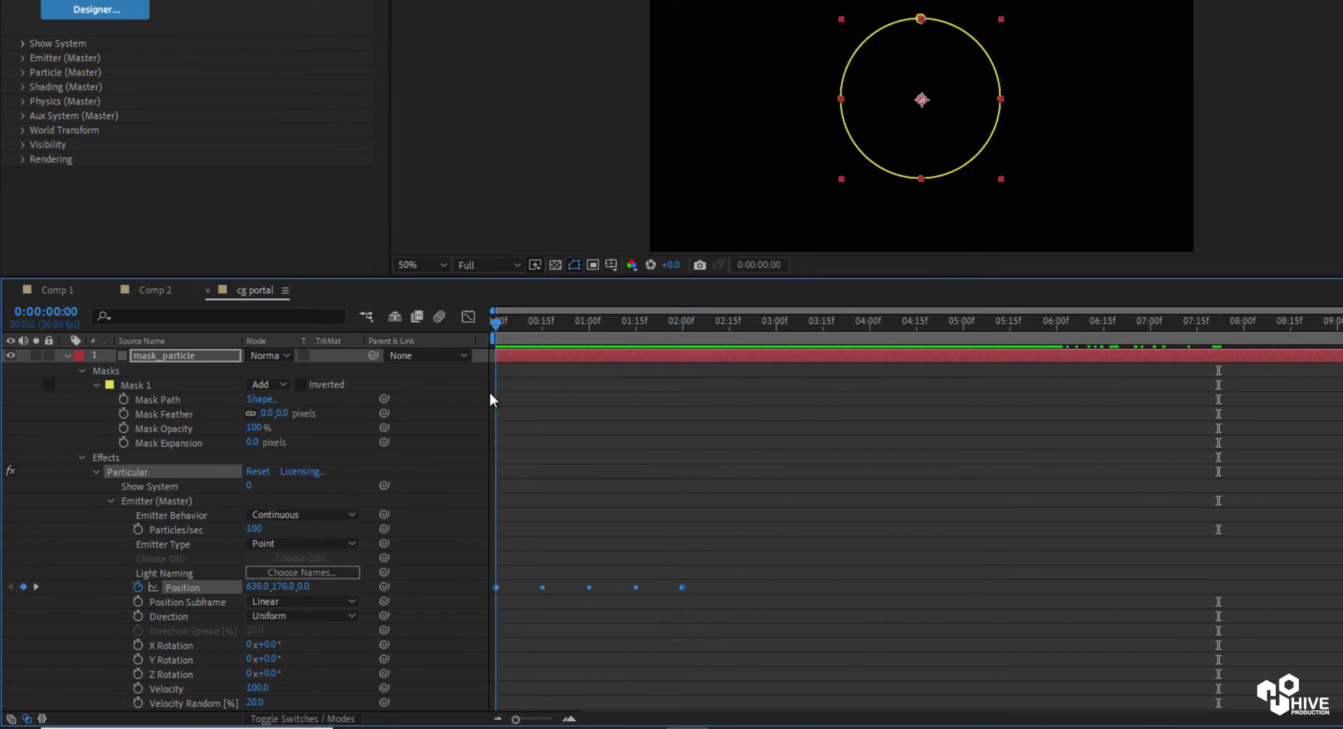
Add the expression loopOut() to the emitter's Position and preview the particle motion.
left_click(138, 588, "alt")
type("loo")
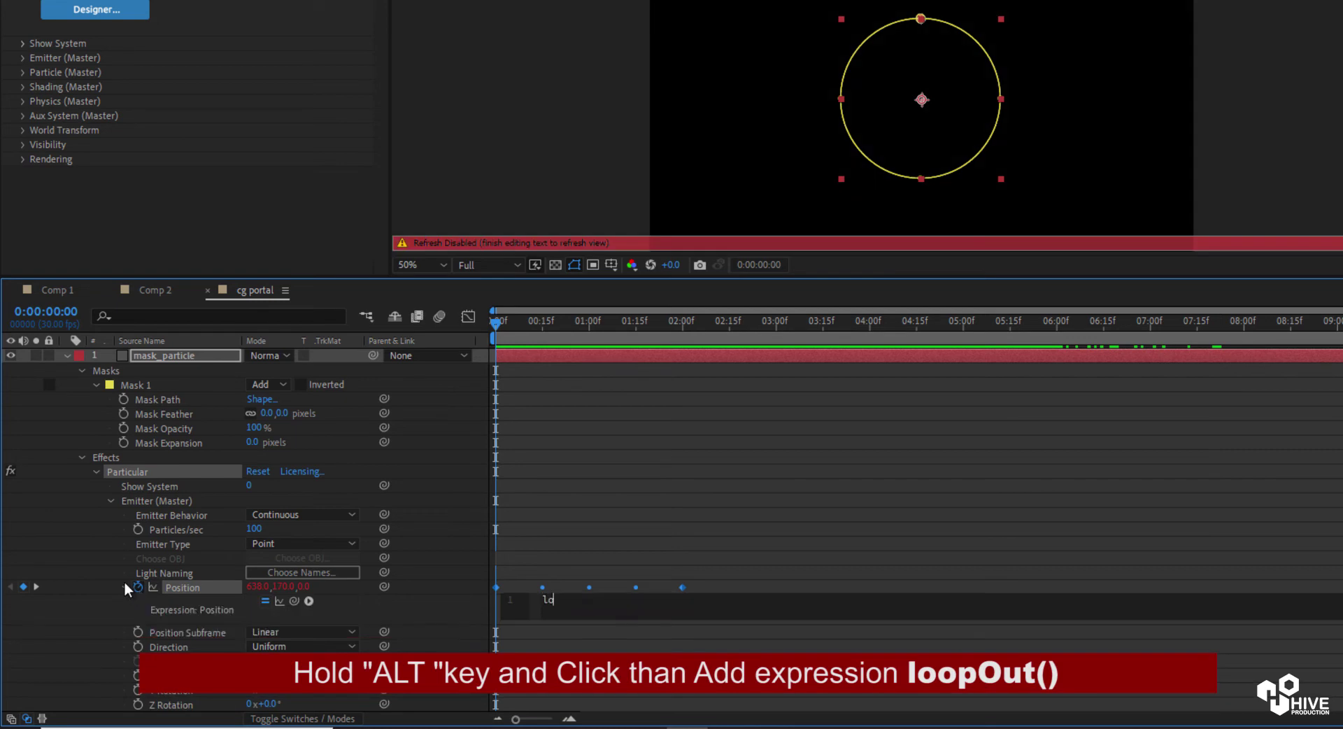
key("Down")
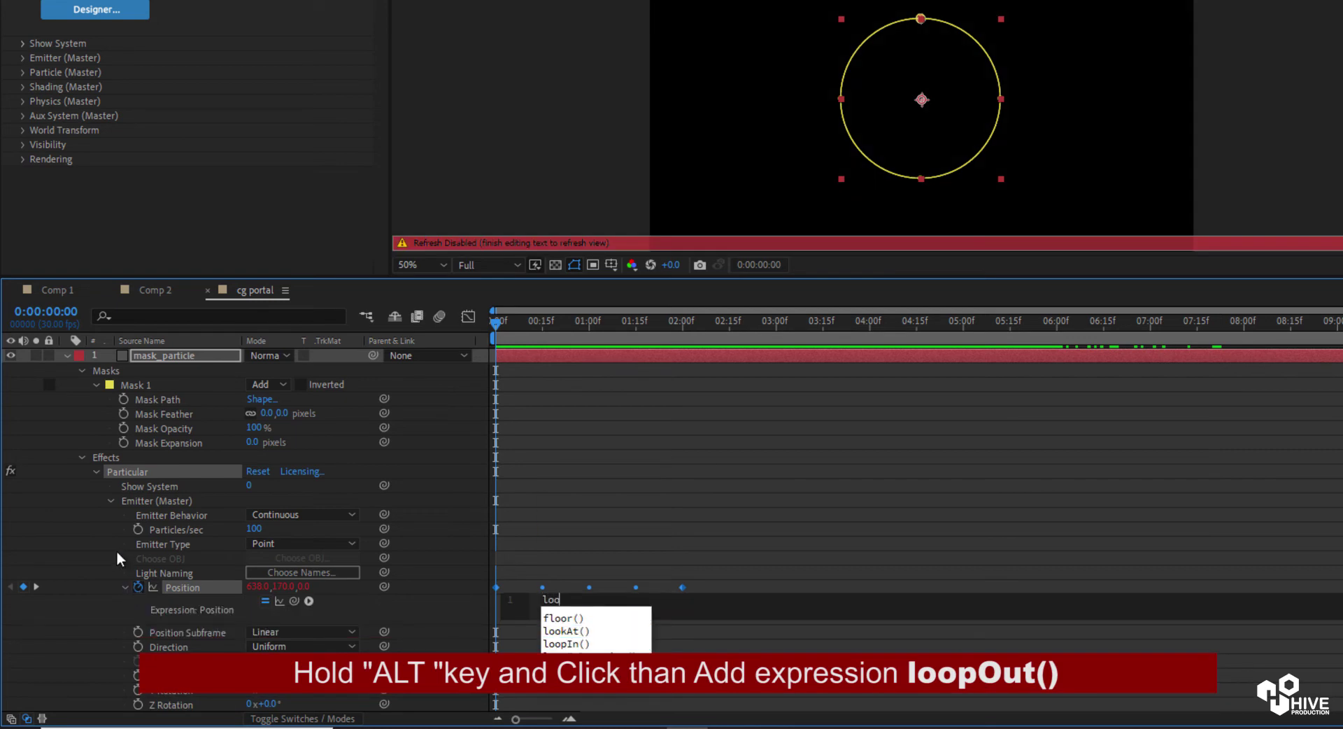
key("Return")
left_click(762, 555)
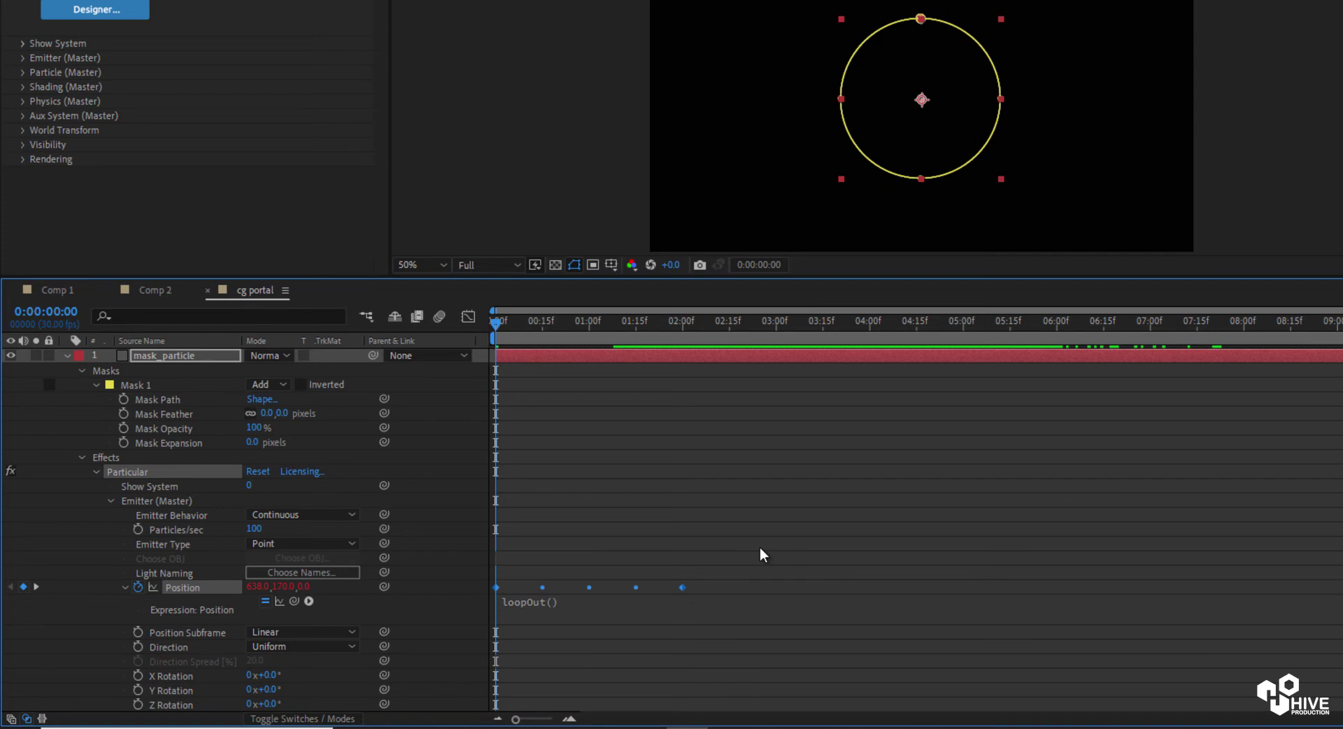
key("space")
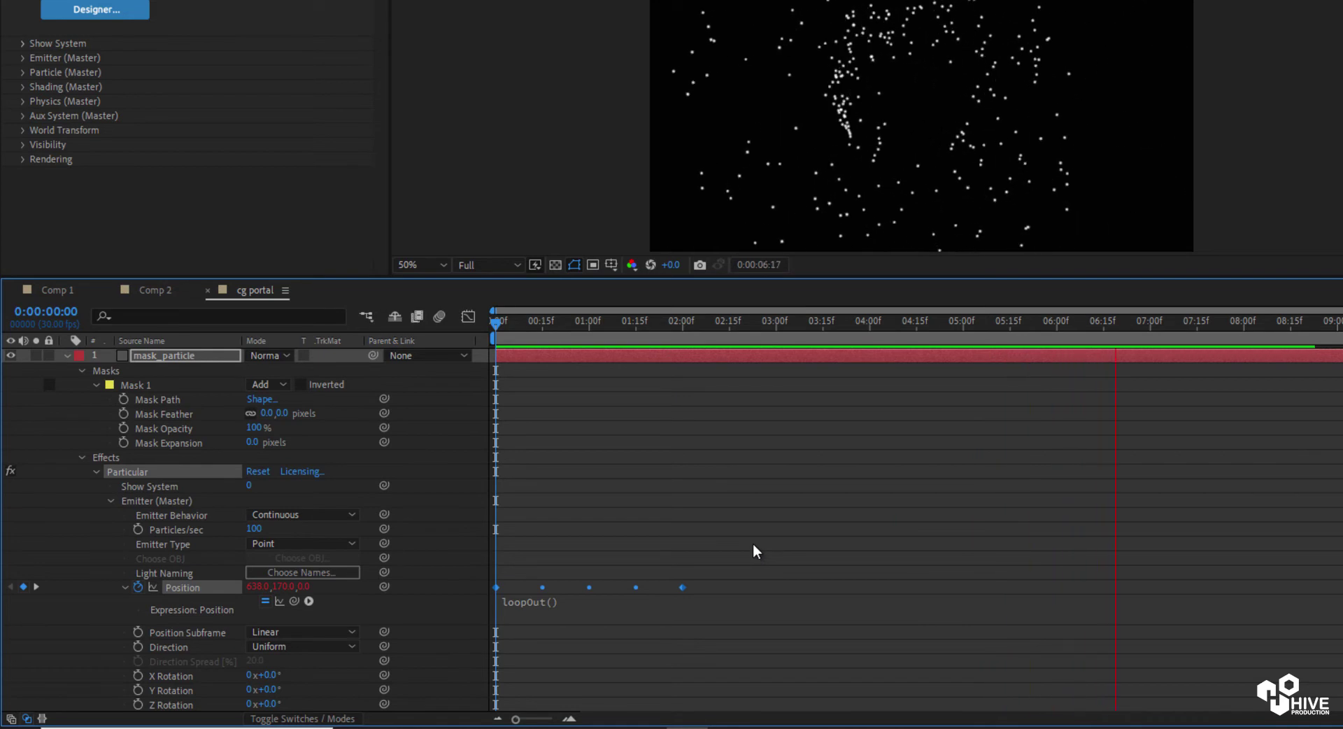
left_click(755, 607)
Compress all the emitter Position keyframes proportionally so the last one falls at 0:00:00:15, and preview the faster motion.
left_click(715, 588)
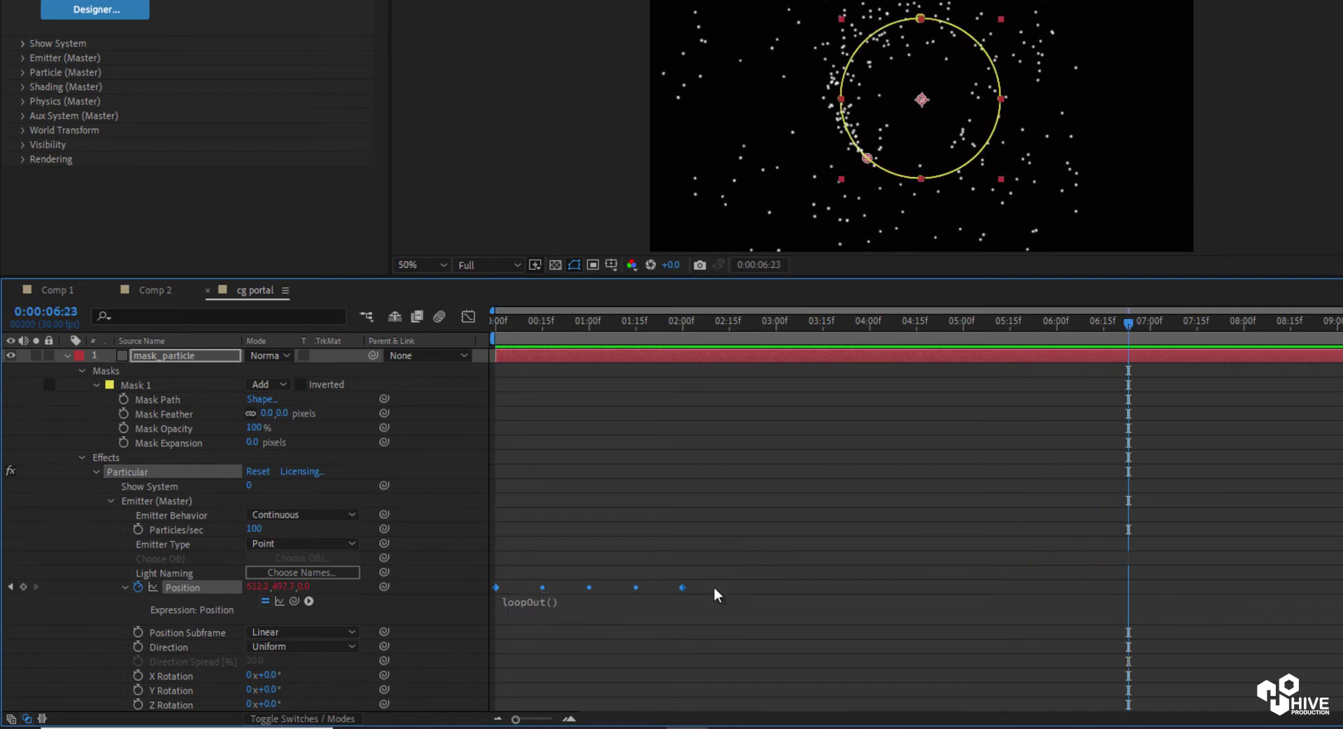
left_click_drag(501, 324, 690, 526)
left_click_drag(683, 588, 542, 594)
left_click(542, 328)
key("space")
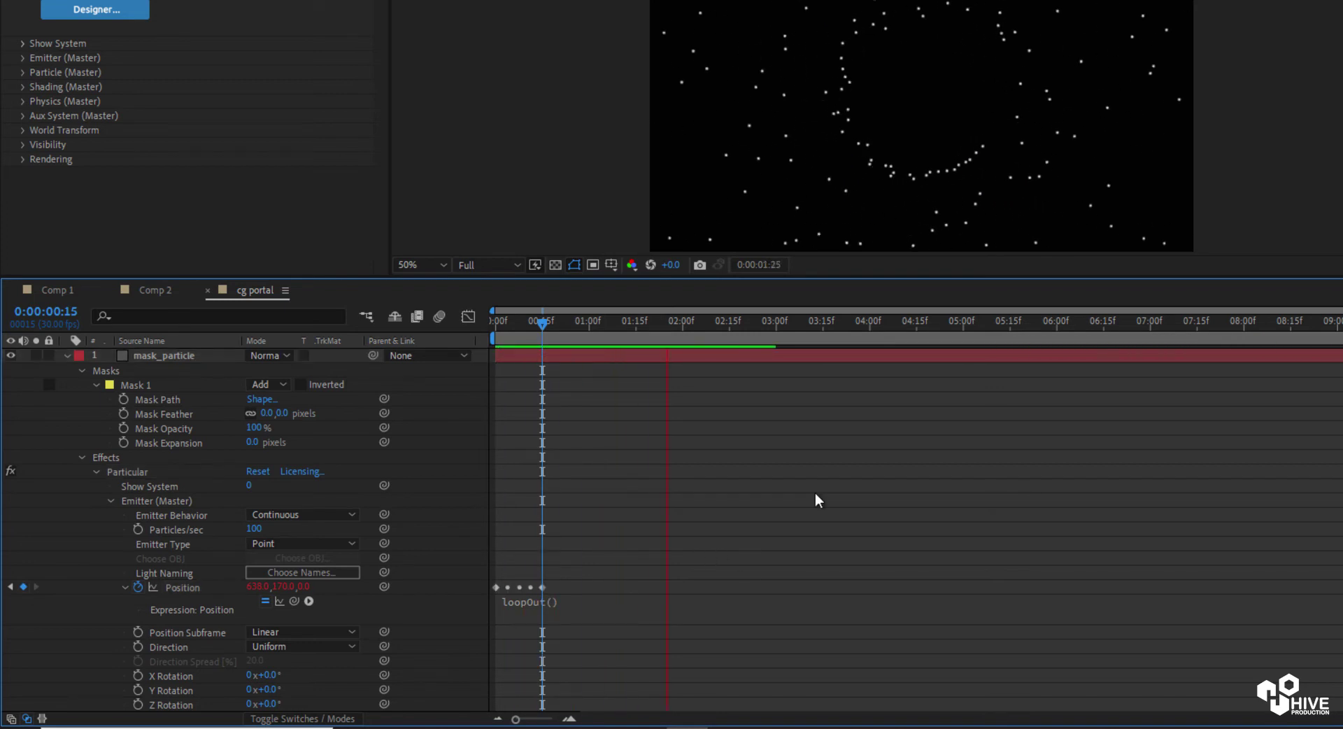
key("space")
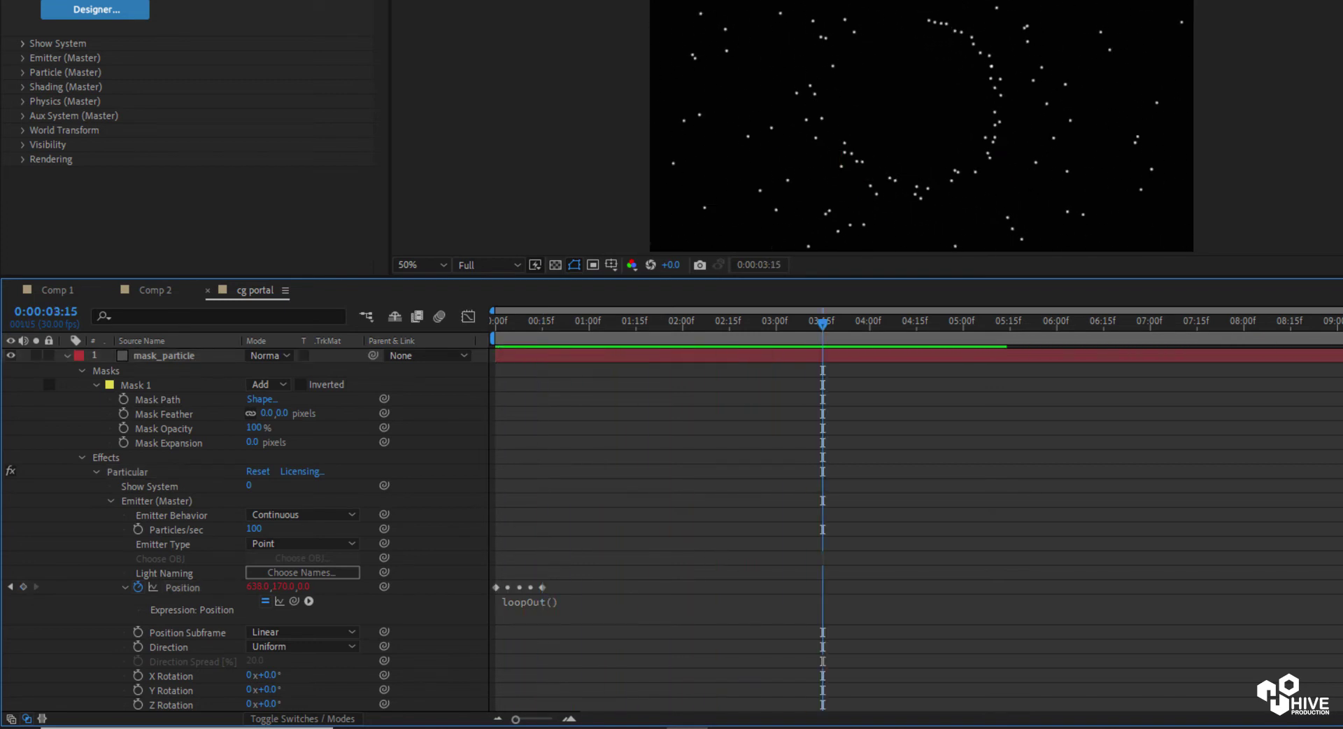
Collapse the mask_particle layer's properties and select the layer with the current time at 0:00:00:27.
left_click(66, 355)
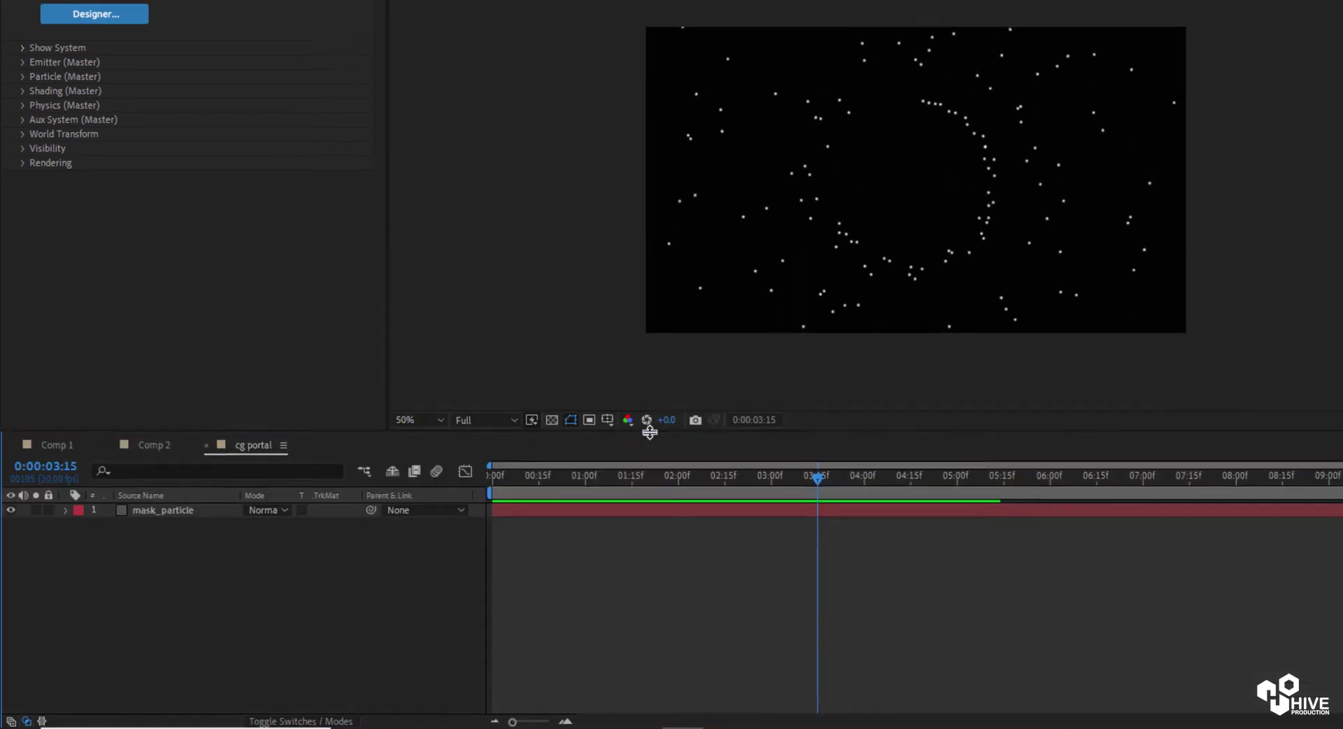
left_click(579, 322)
left_click(506, 547)
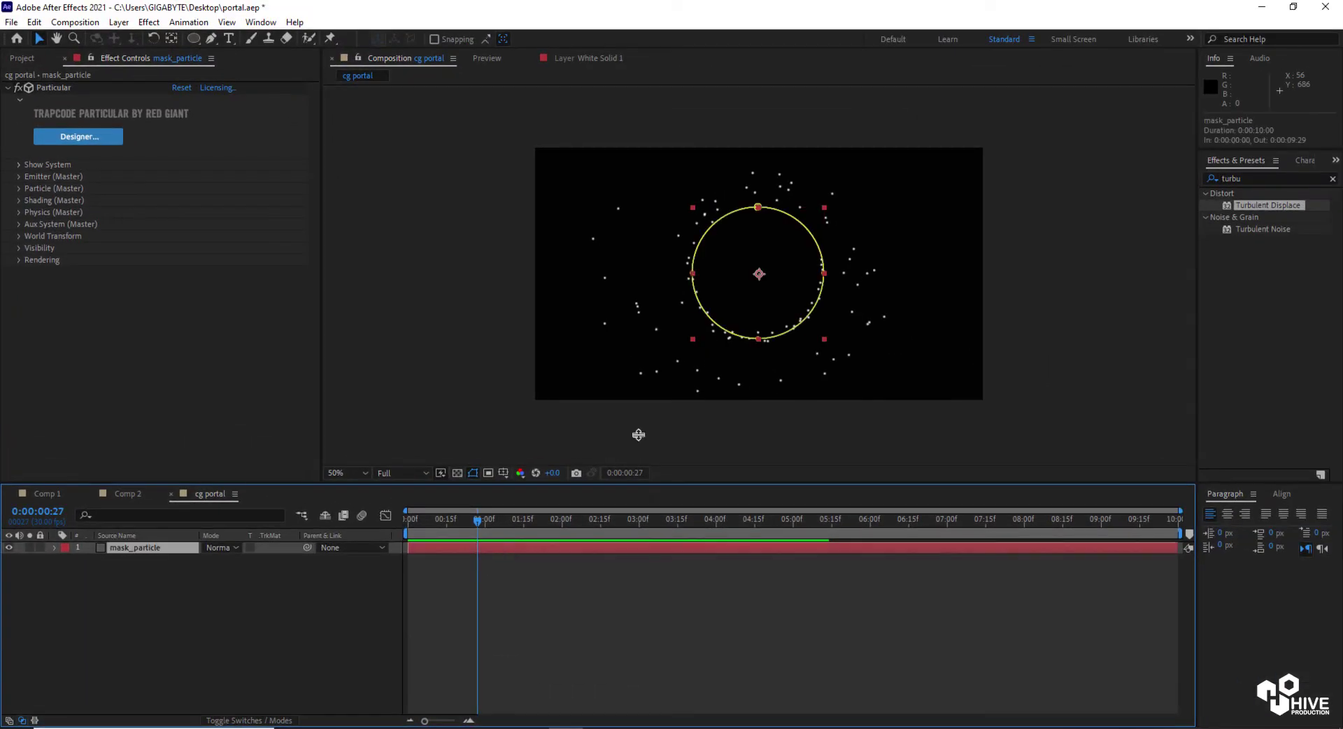
Set the Particular emitter's Particles/sec to 50000.
left_click(18, 177)
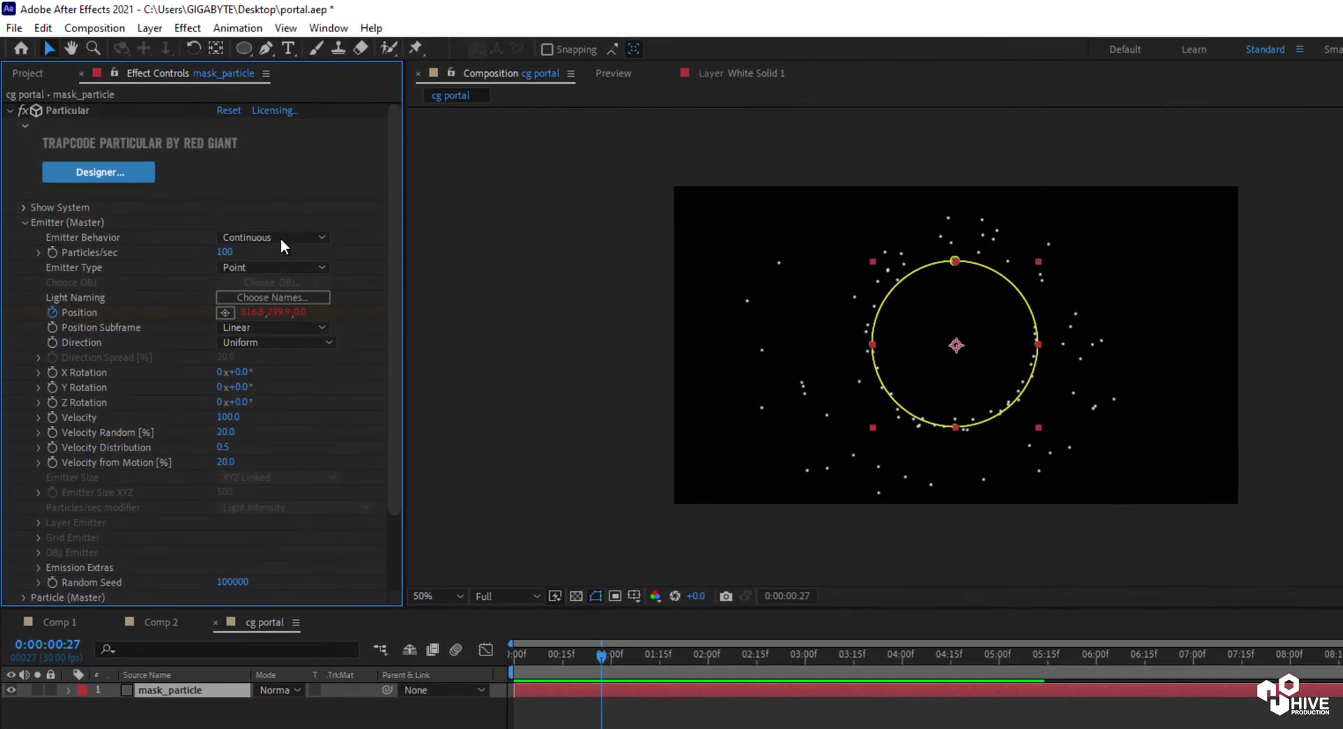
left_click(225, 252)
type("50000")
key("Return")
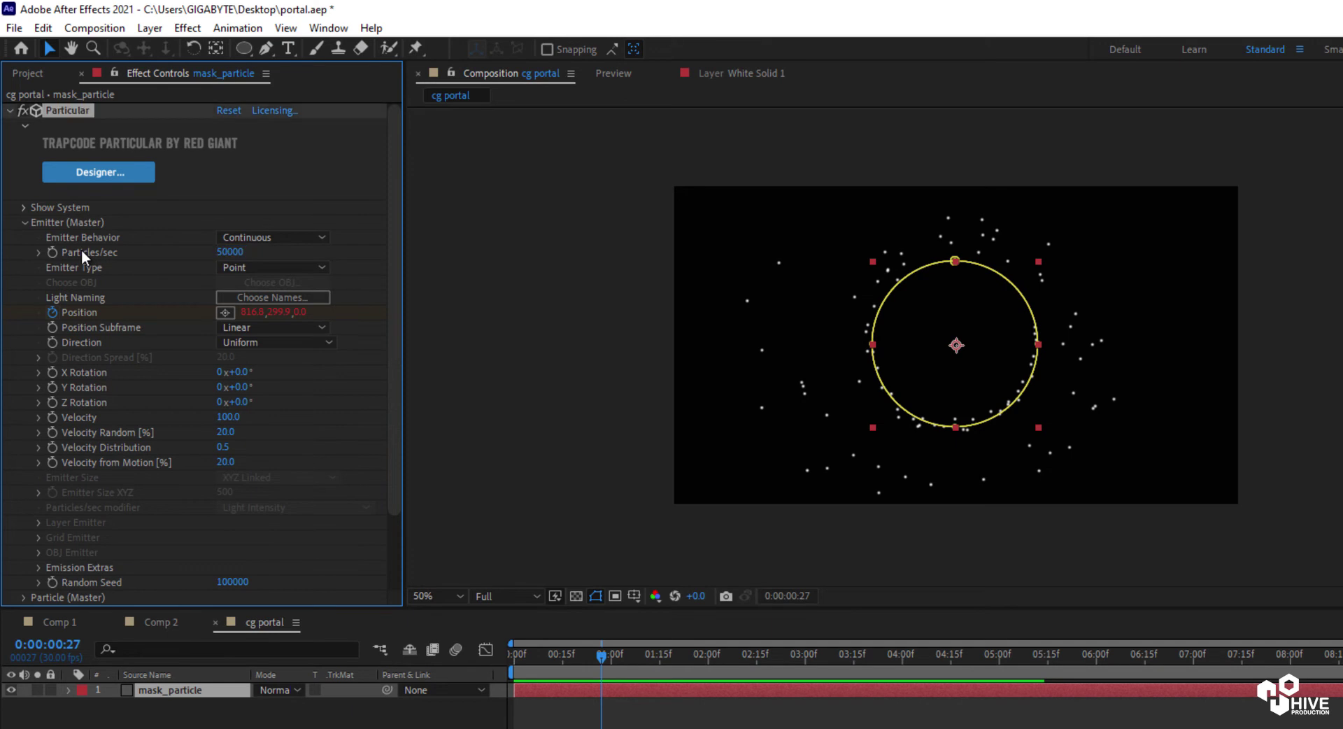
Try the Box emitter type with Position Subframe at 10x Linear, and restore the Point emitter type.
left_click(269, 267)
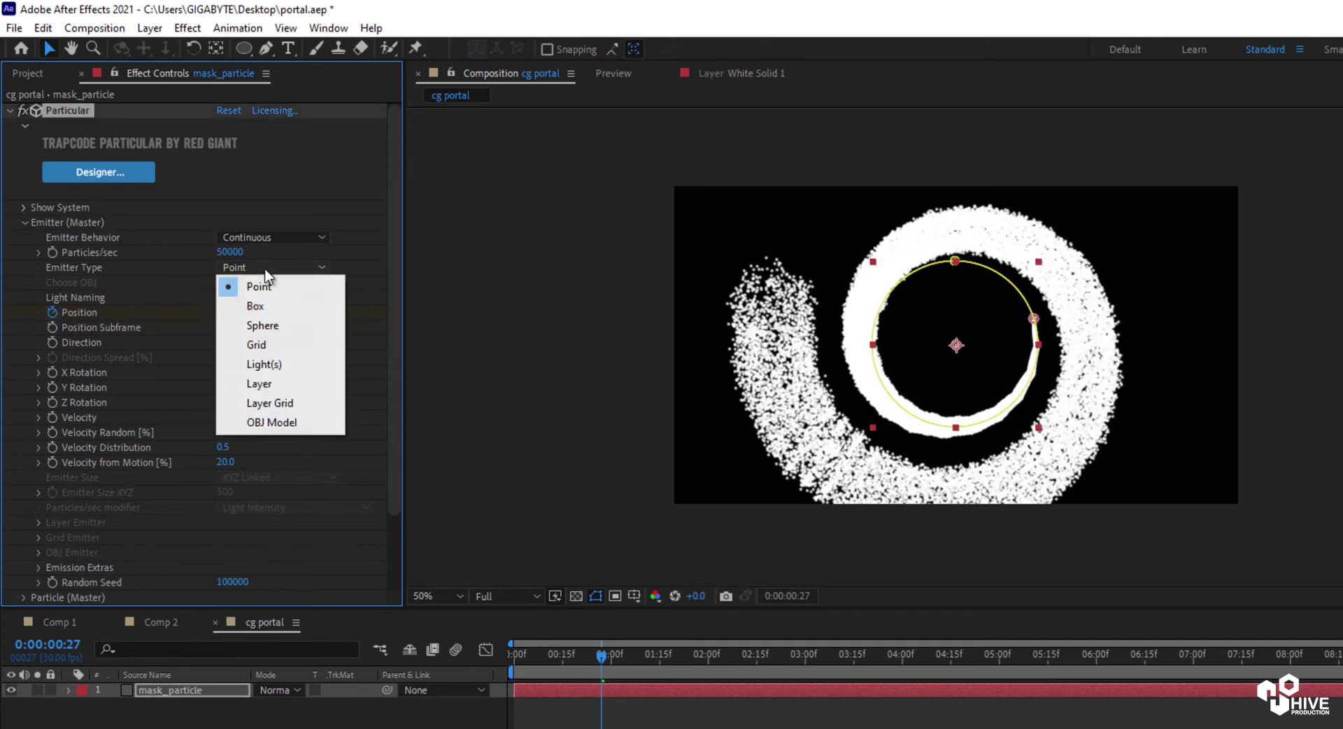
left_click(306, 307)
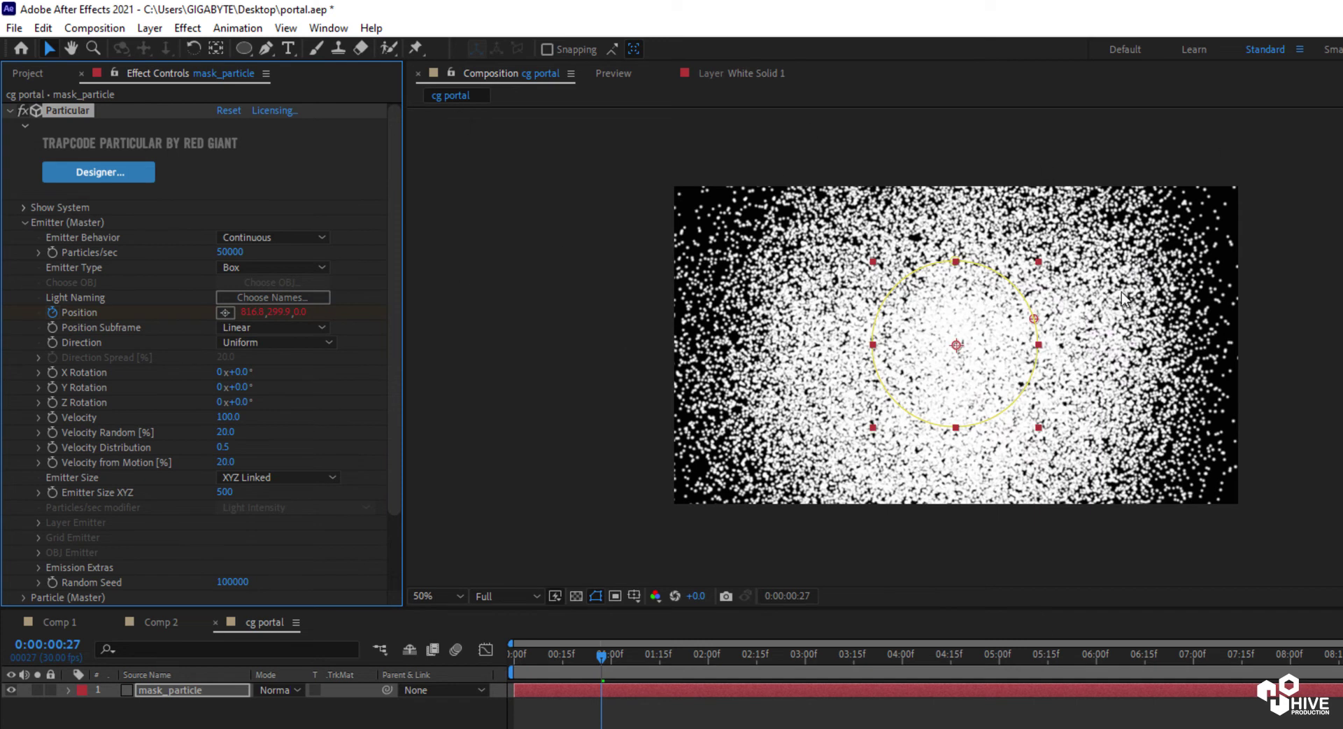
left_click(240, 328)
left_click(258, 366)
left_click(245, 269)
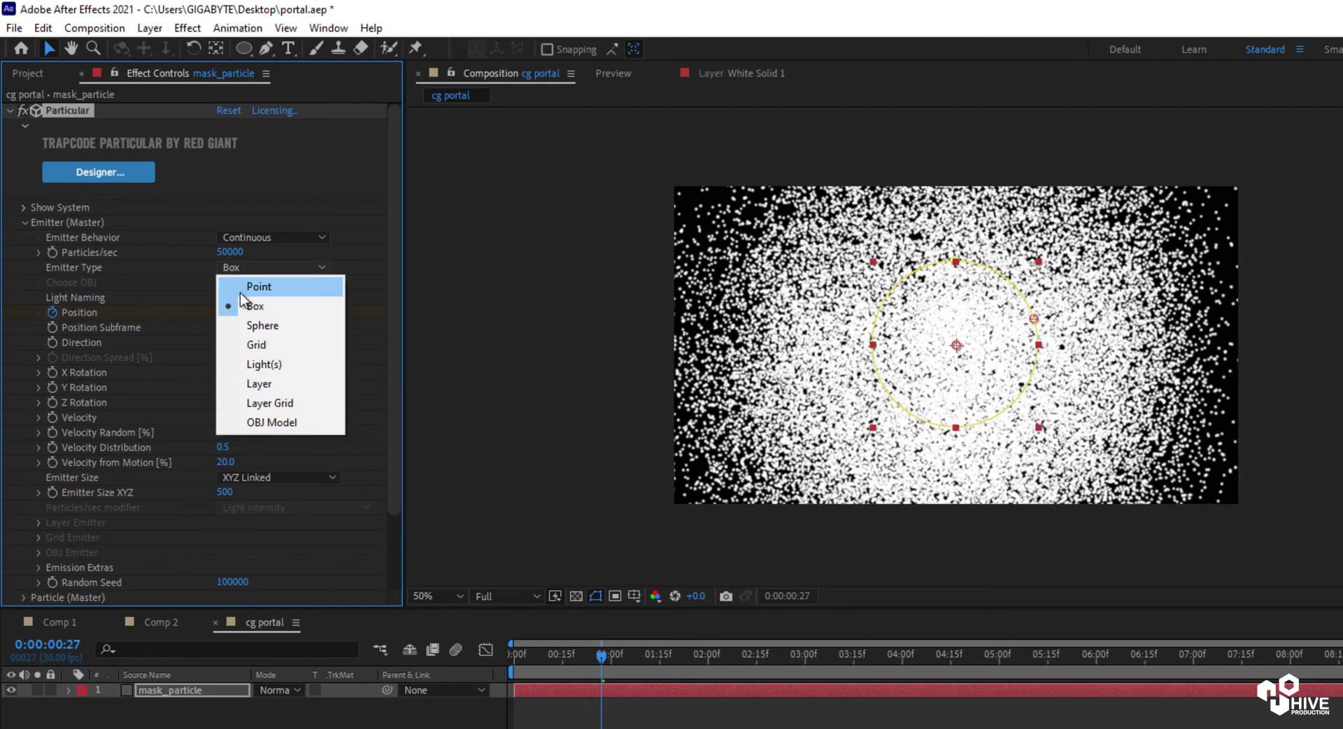
left_click(259, 287)
Set the emitter's Position Subframe to 10x Linear and its Direction to Directional.
left_click(250, 328)
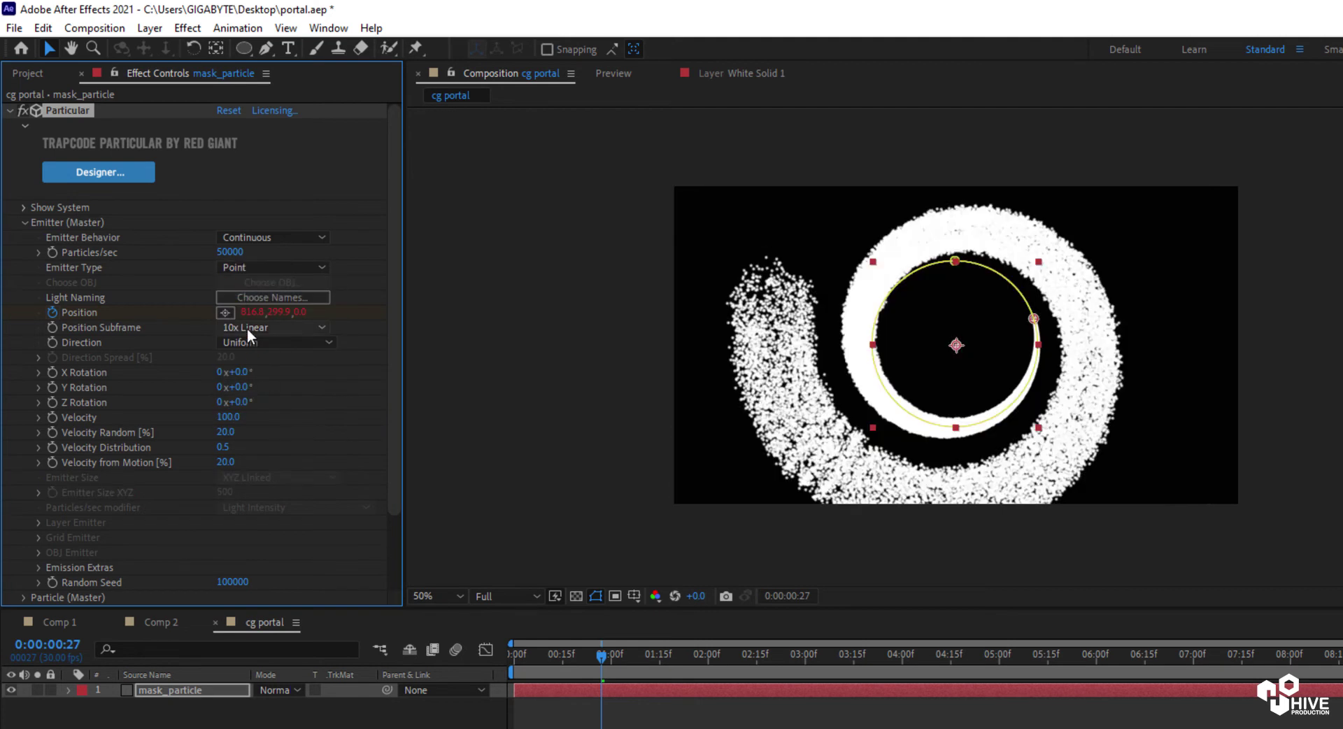
left_click(246, 389)
left_click(251, 328)
left_click(259, 366)
left_click(297, 343)
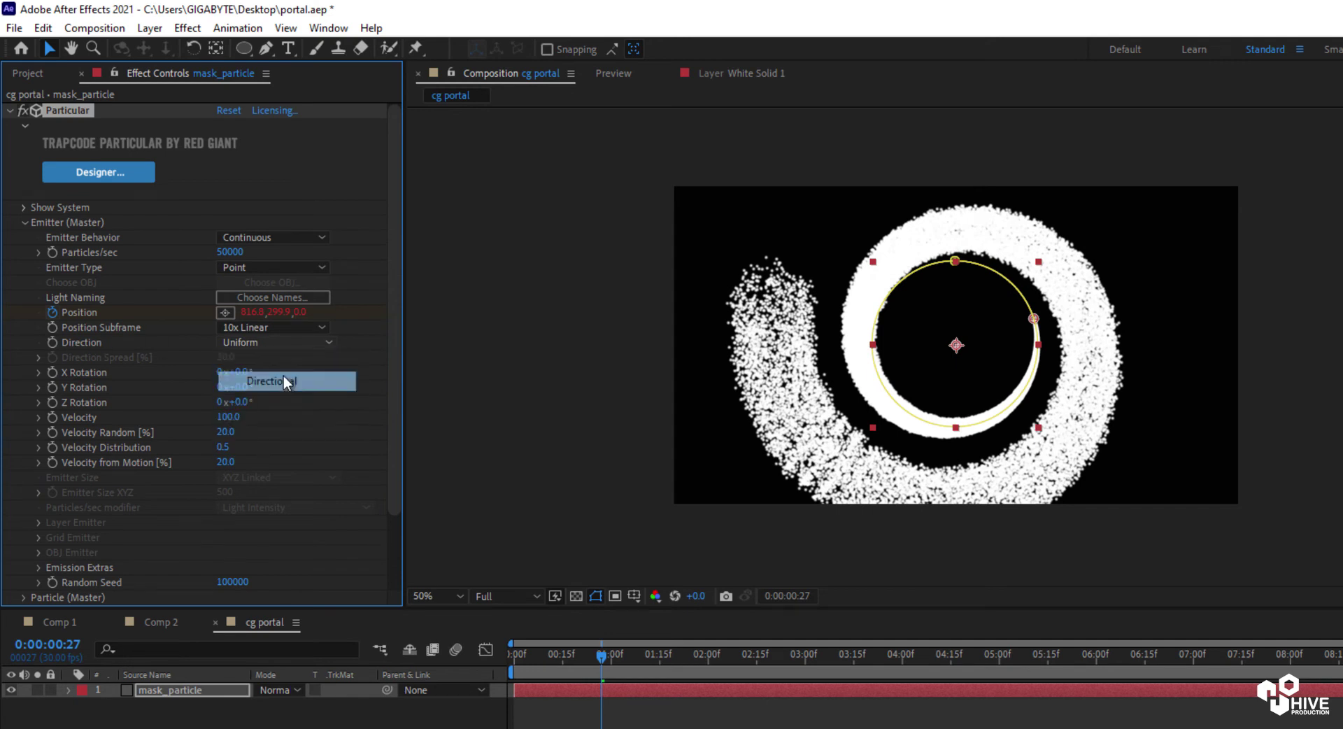
left_click(284, 381)
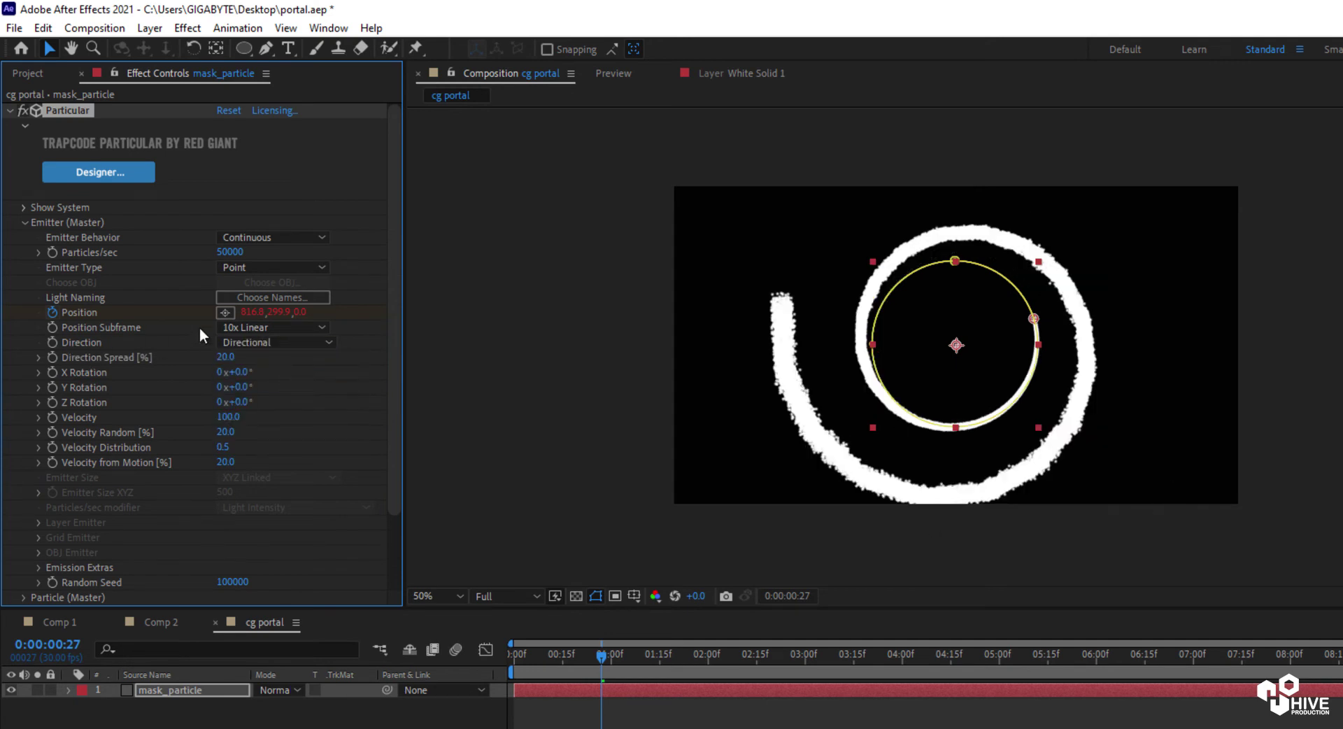
Set the emitter's Velocity to 120 and its Velocity Random to 0.
left_click_drag(234, 417, 253, 418)
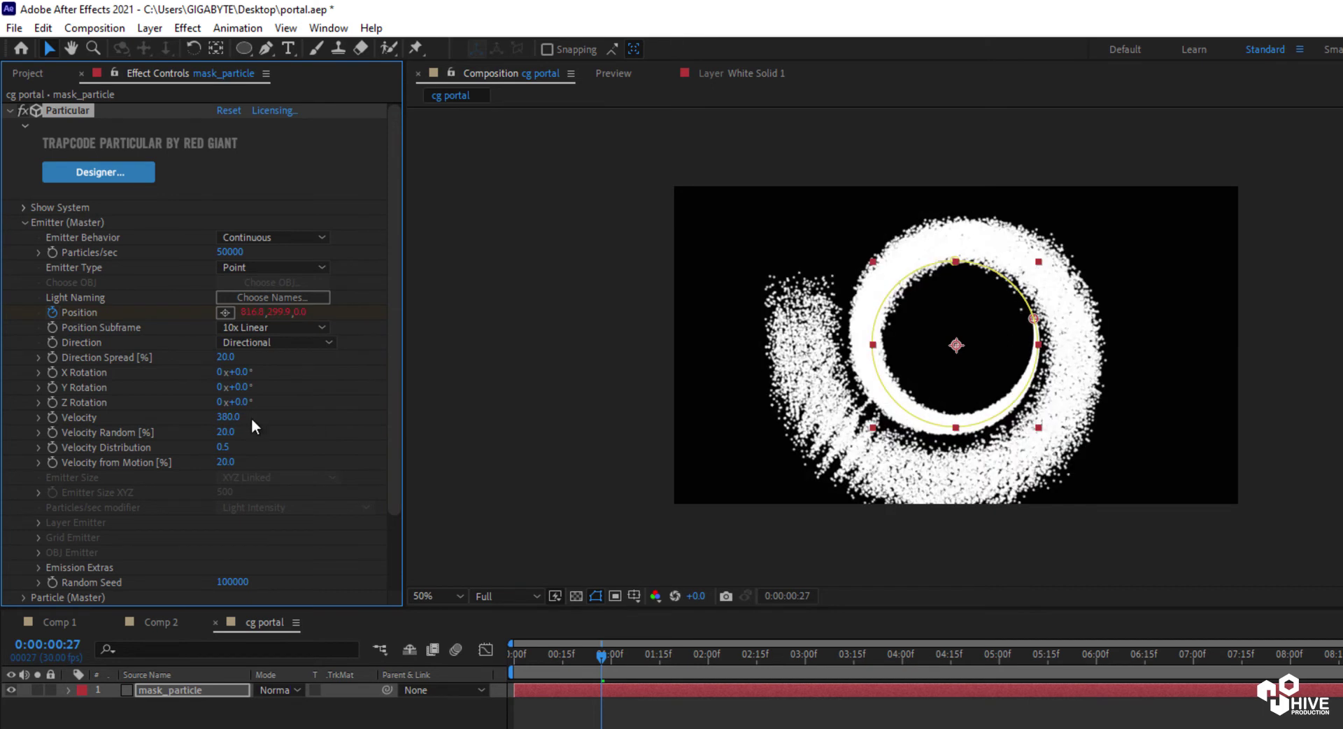
left_click(229, 418)
type("120")
key("Return")
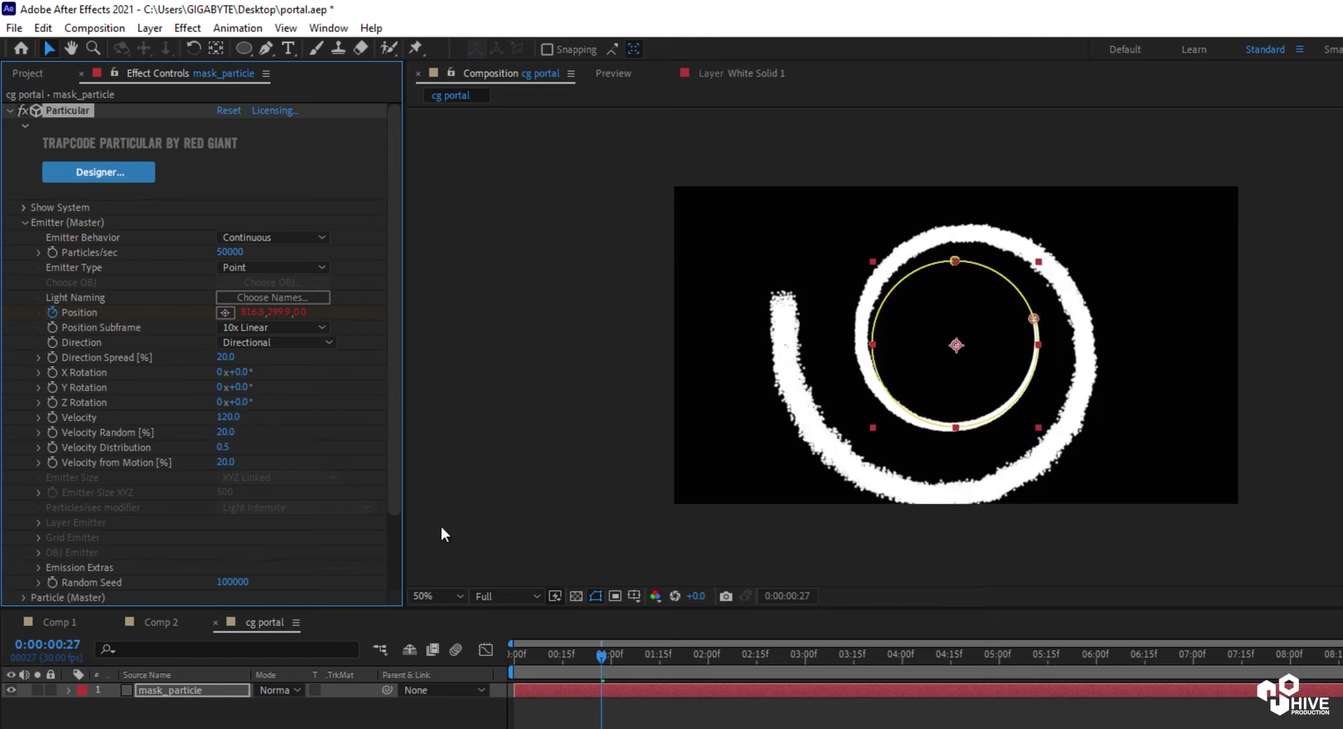
left_click_drag(231, 434, 49, 430)
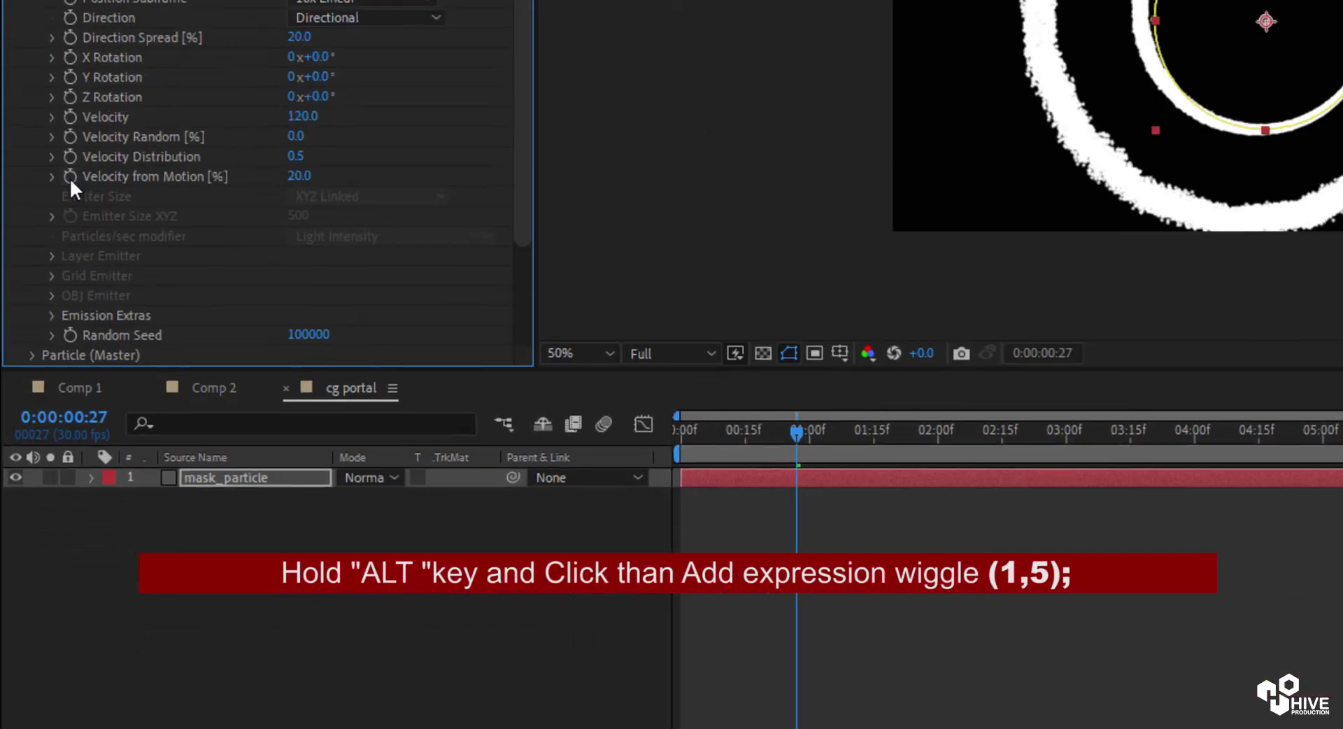
Add the expression wiggle (1,5); to the emitter's Velocity from Motion, preview it, and set the current time to 0:00:00:29.
left_click(52, 463, "alt")
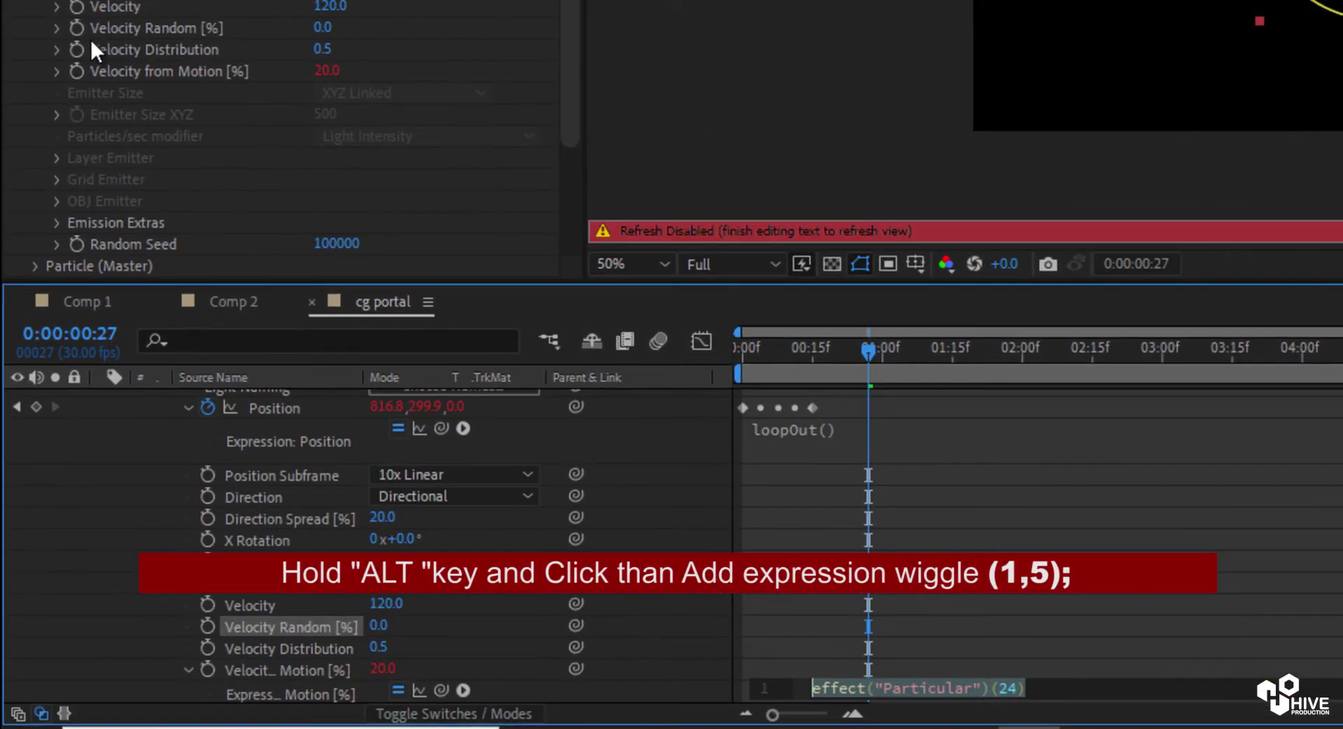
type("wig")
key("Escape")
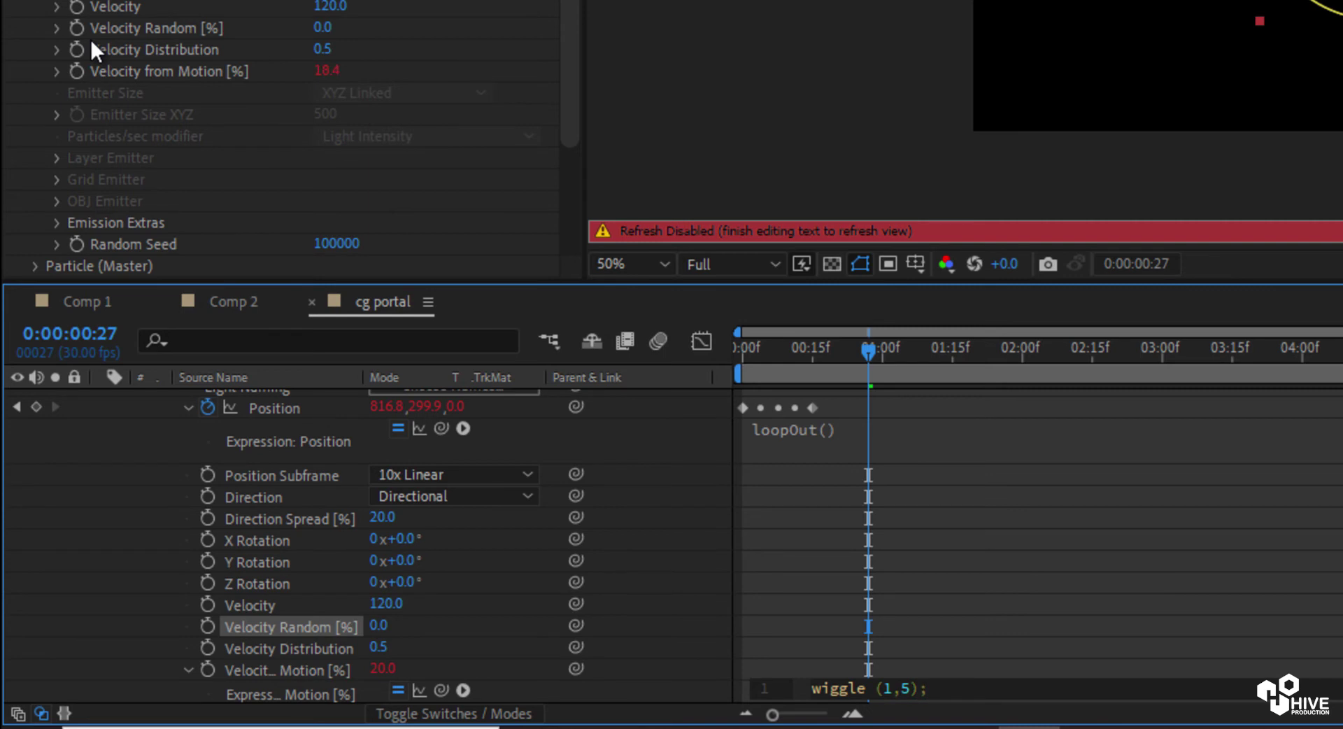
key("KP_Enter")
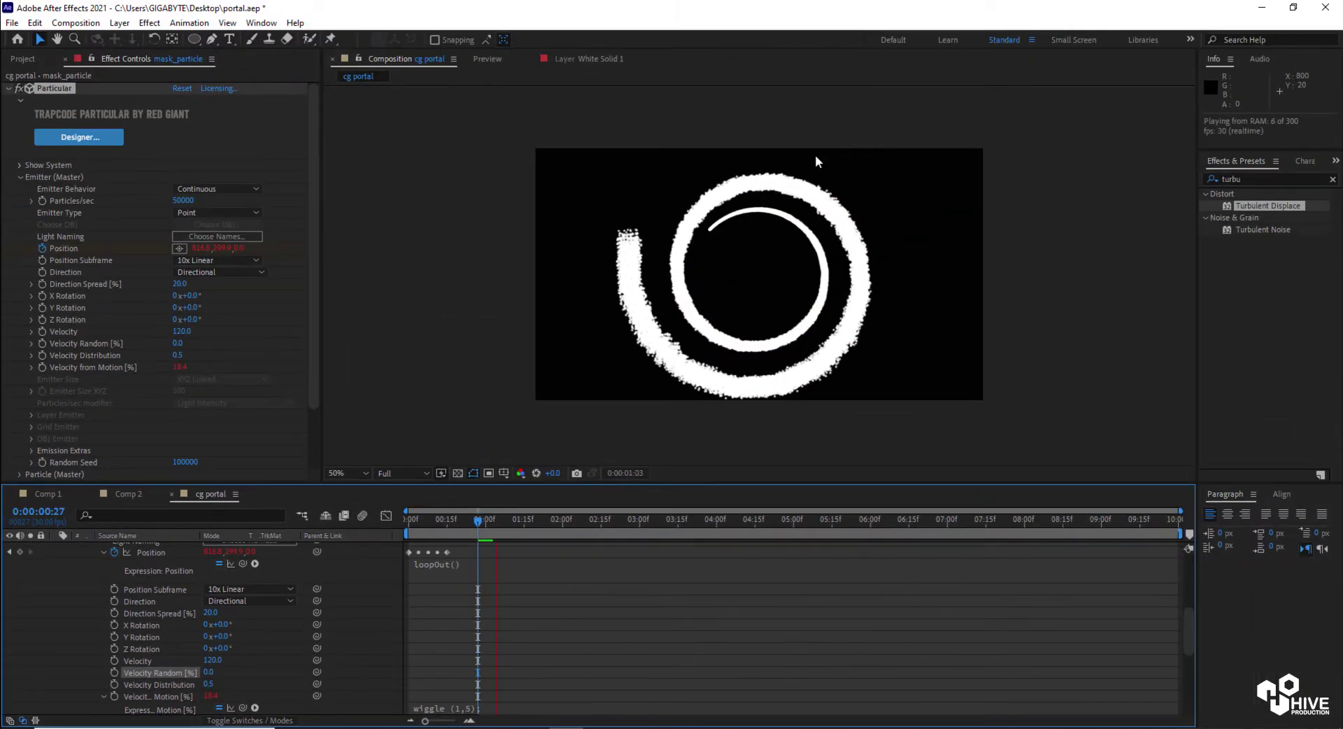
key("space")
left_click_drag(505, 522, 485, 549)
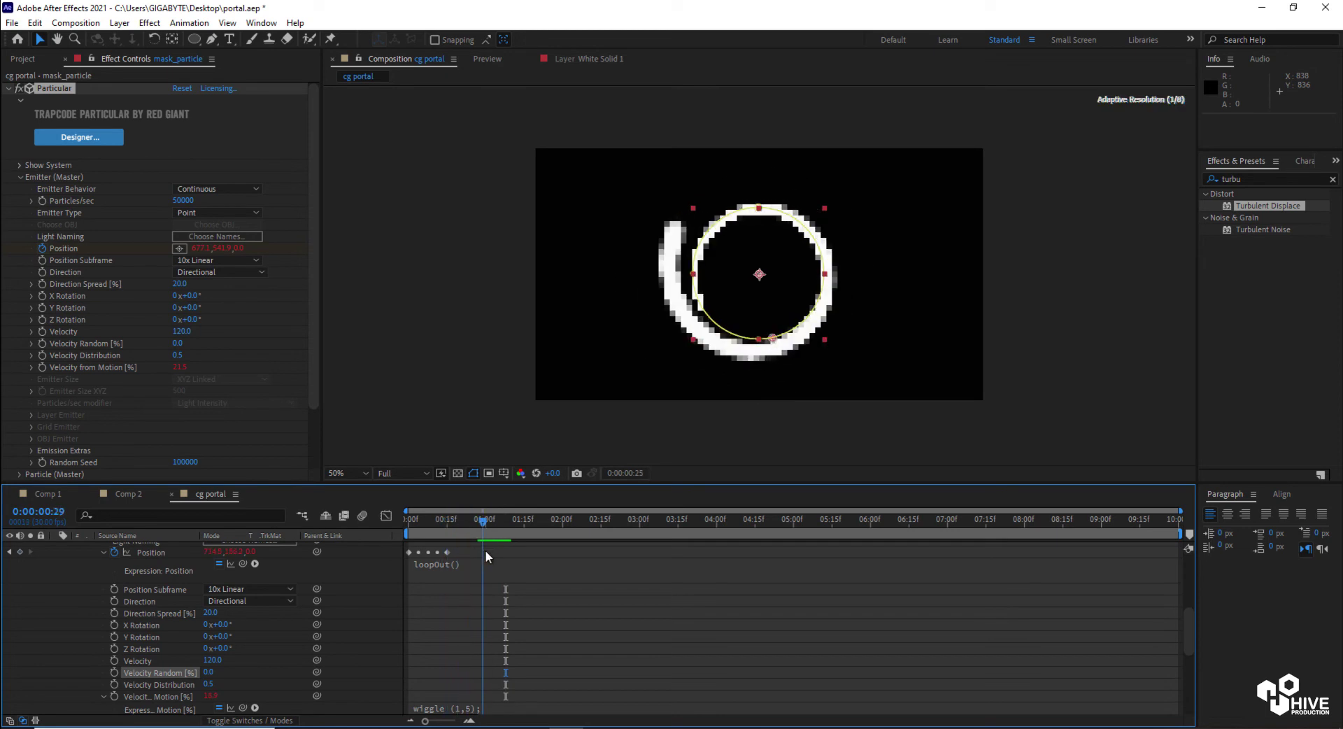
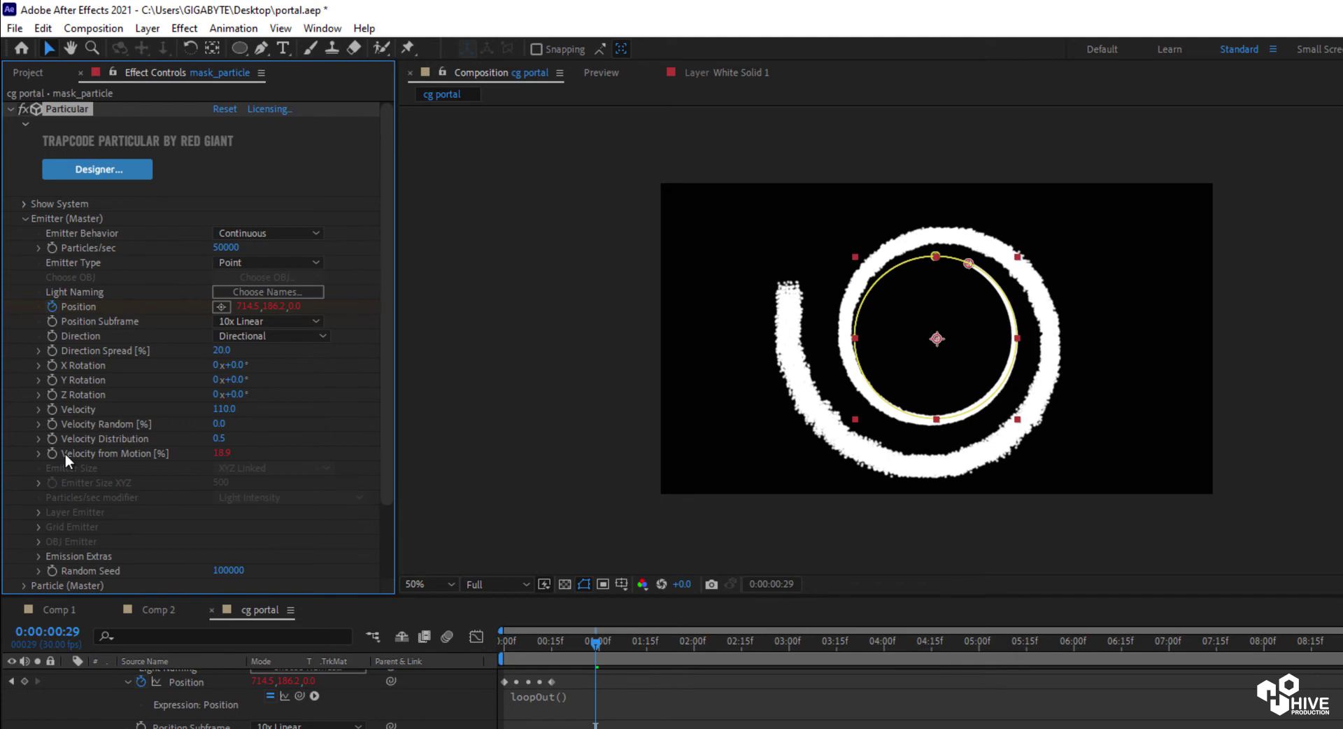
Set the Emitter Type to Box and the Emitter Size to XYZ Individual.
scroll(117, 518, "down", 1)
left_click(265, 252)
left_click(245, 286)
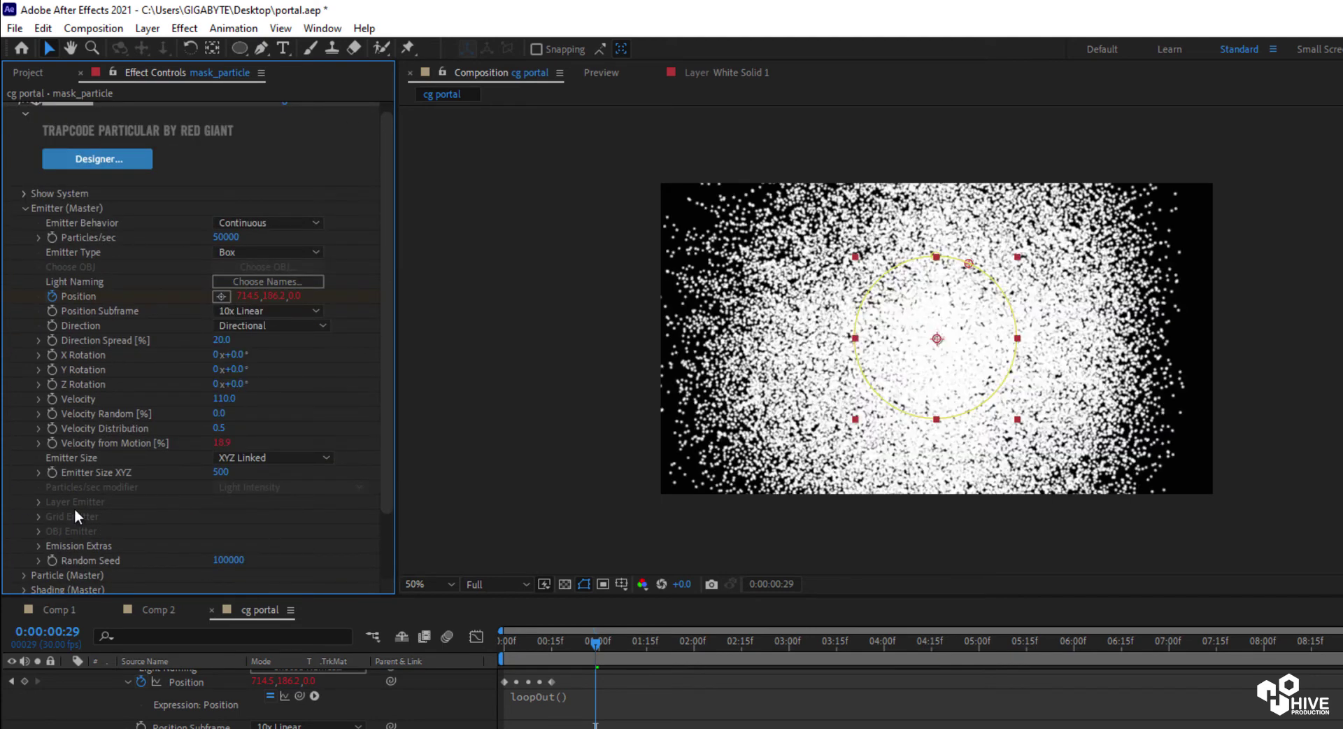
left_click(241, 458)
left_click(262, 497)
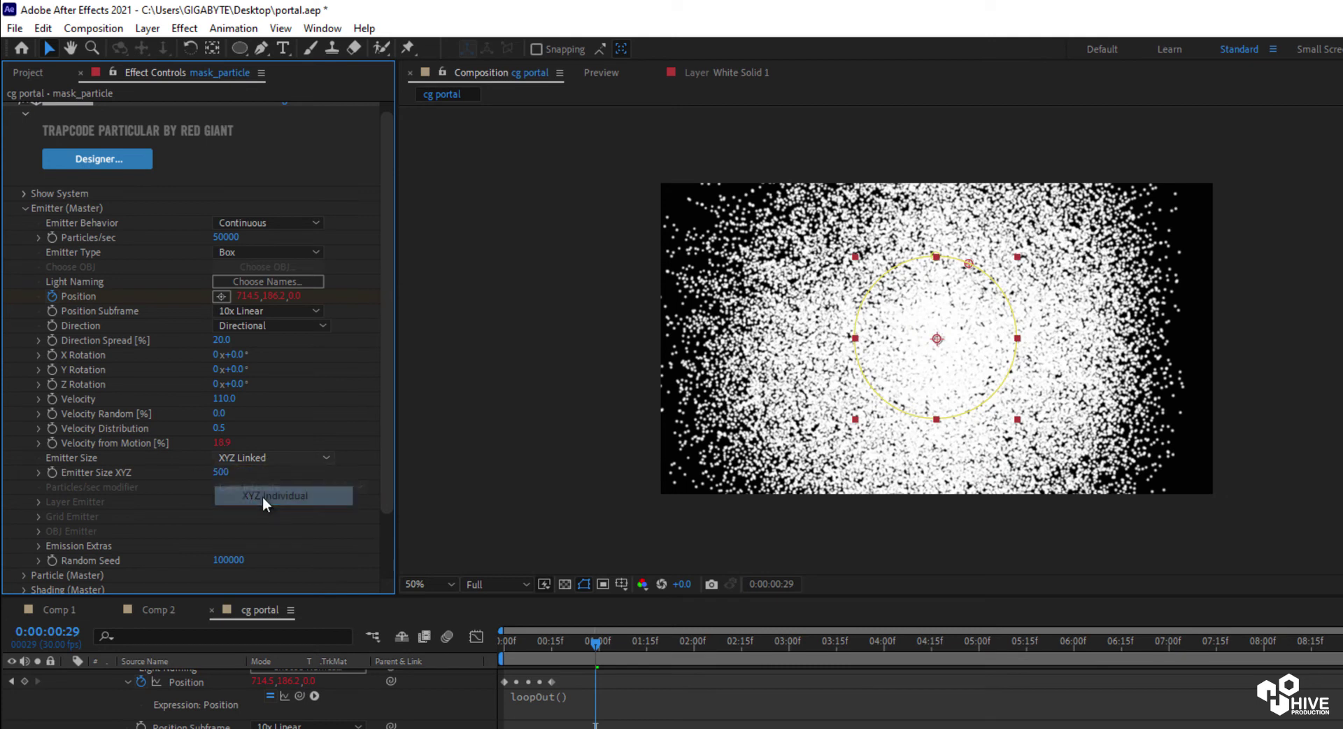
Set Emitter Size X to 30, Emitter Size Y to 30 and Emitter Size Z to 100.
left_click_drag(221, 472, 112, 474)
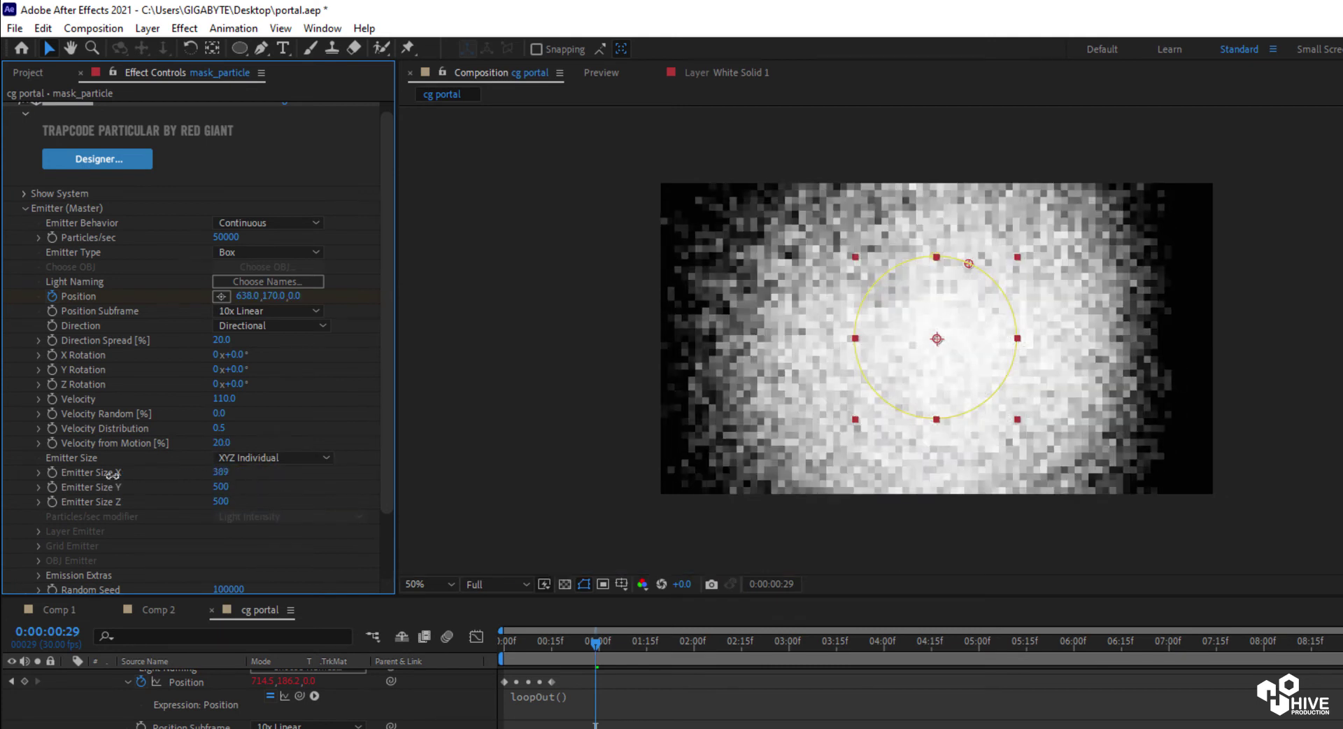
left_click(220, 472)
type("30")
key("Return")
left_click(225, 485)
type("30")
key("Return")
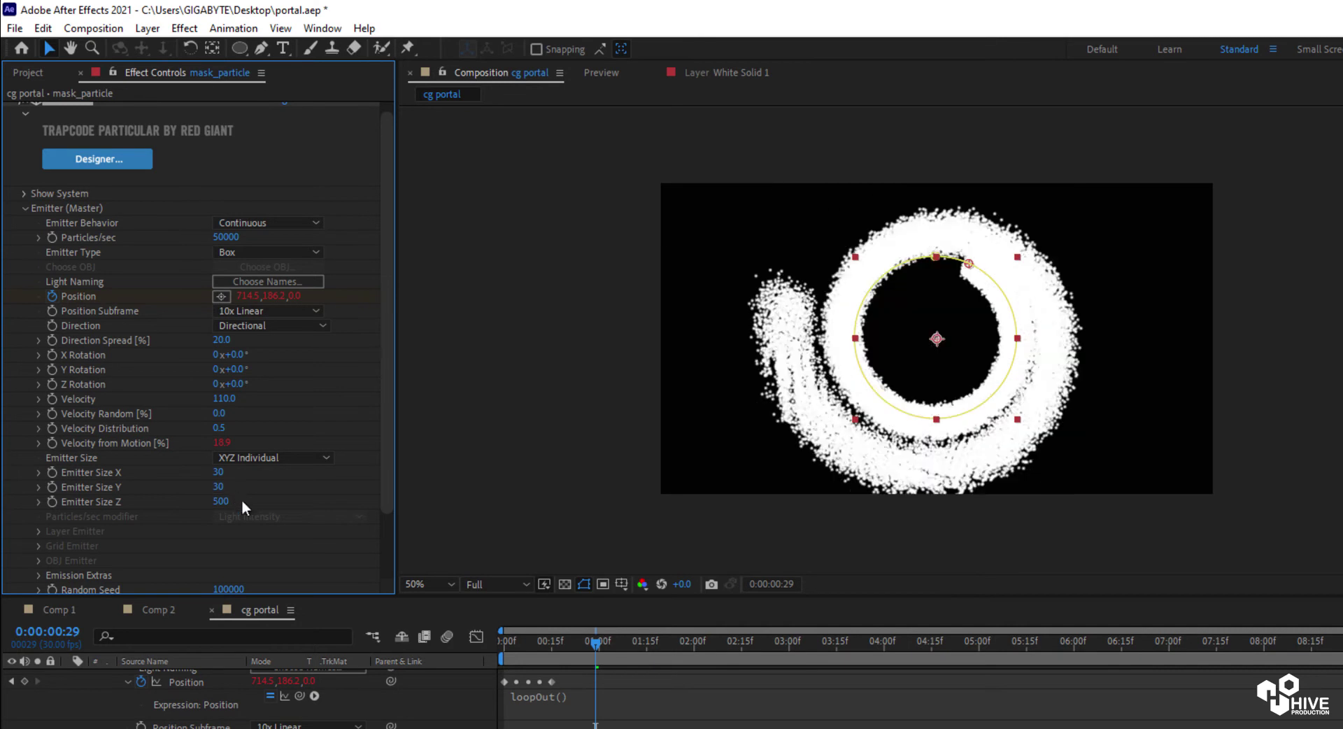
left_click(222, 501)
type("100")
key("Return")
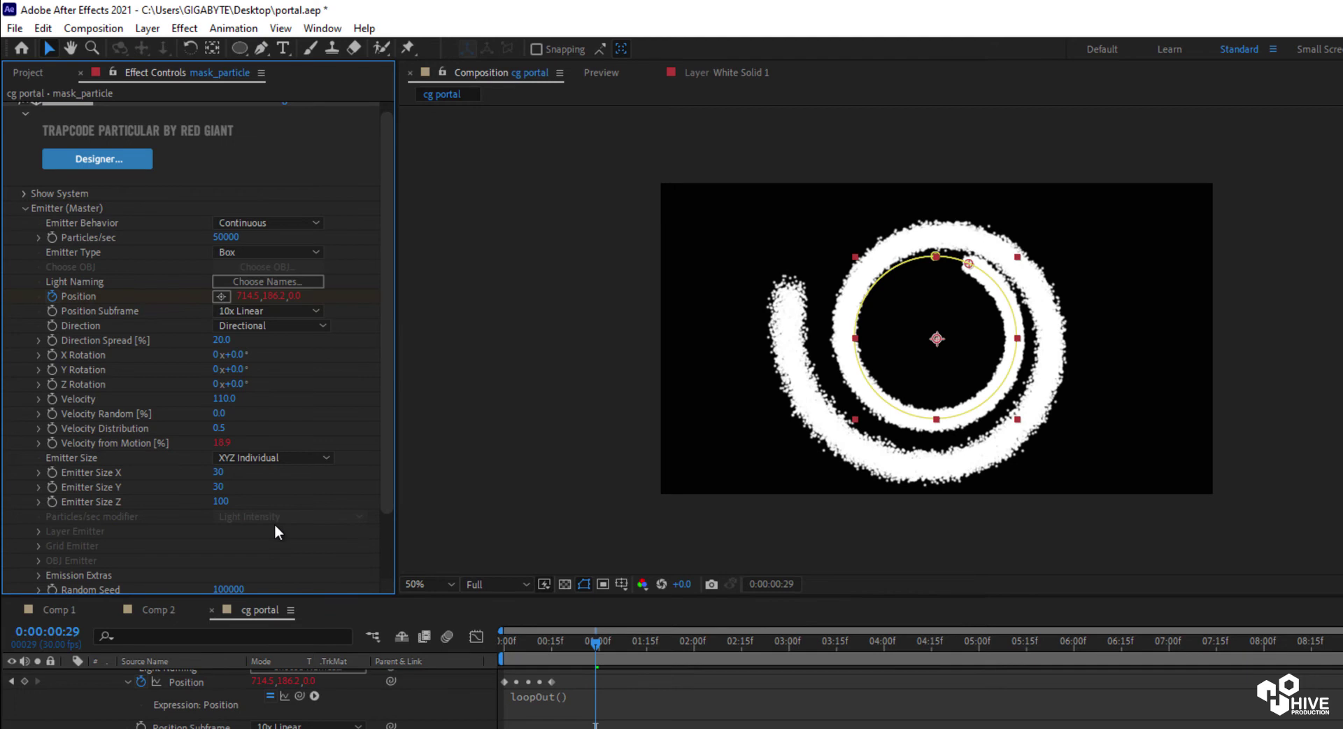
Collapse the Emitter settings, expand the Particle settings, and set the current time to 0:00:01:10.
left_click_drag(605, 644, 482, 656)
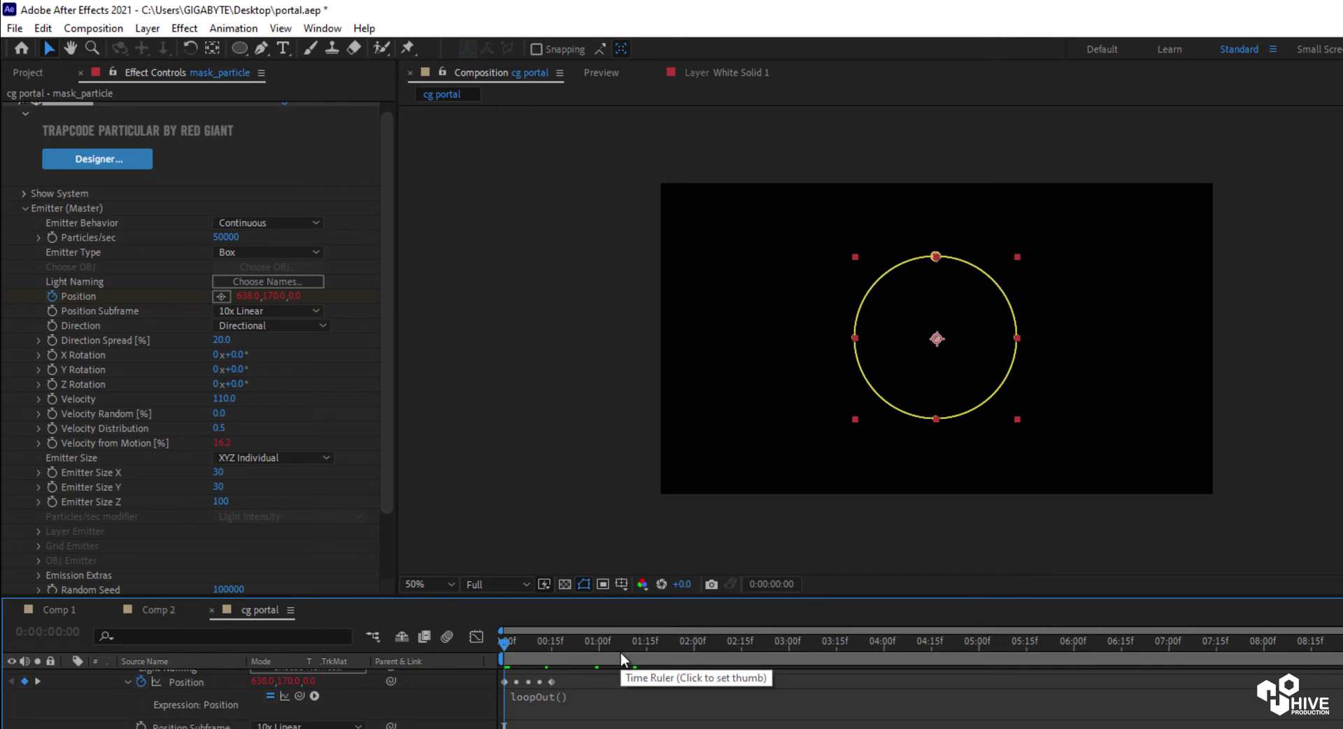
left_click(24, 211)
mouse_move(22, 230)
left_mouse_down()
mouse_move(143, 257)
mouse_move(143, 242)
left_mouse_up()
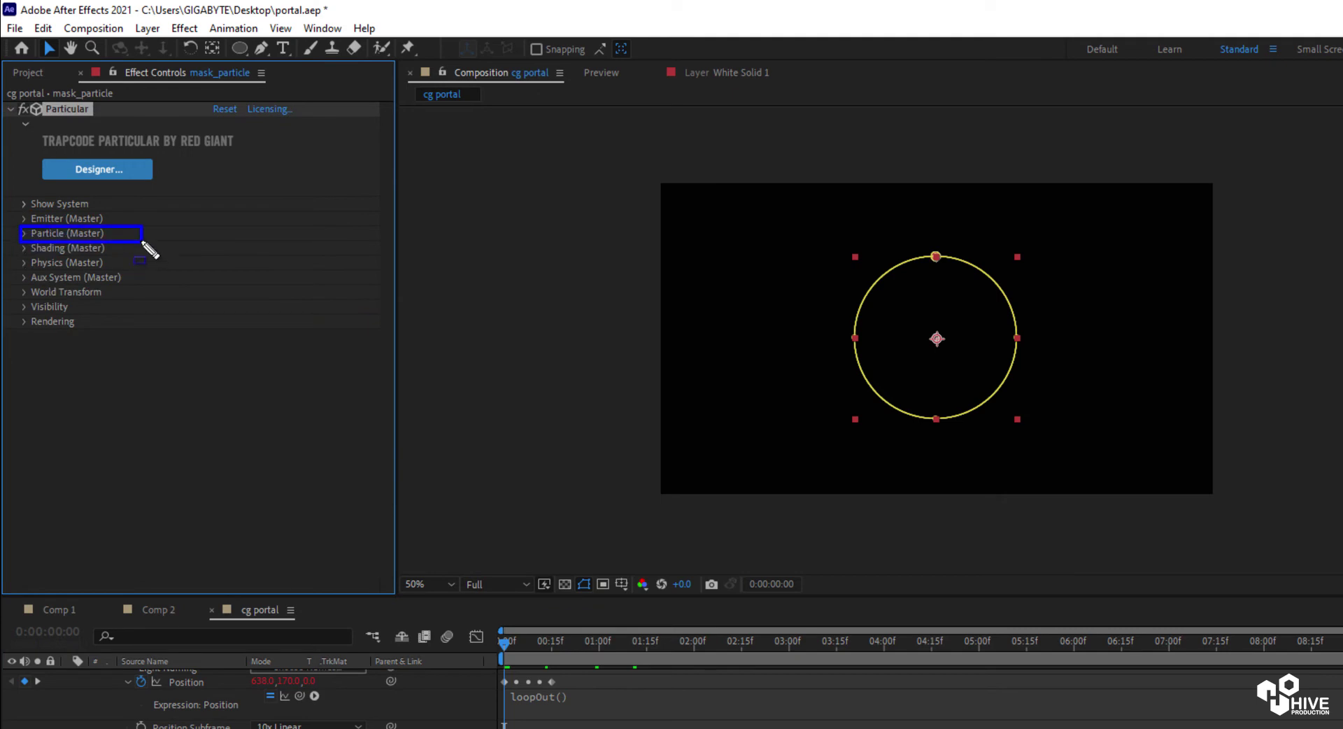
left_click(25, 234)
left_click(639, 642)
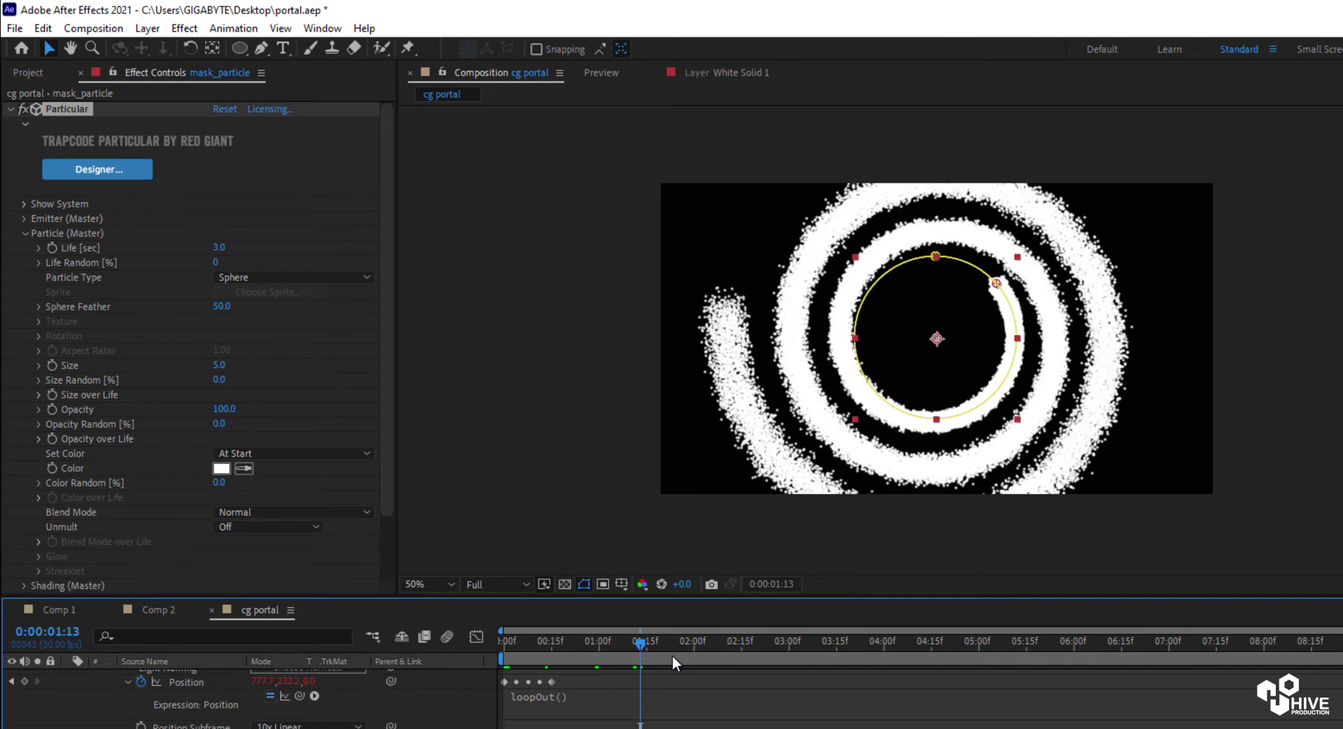
left_click_drag(639, 649, 631, 644)
Set the particle Life to 1 second and Life Random to 35%.
left_click(221, 249)
type("1")
key("Return")
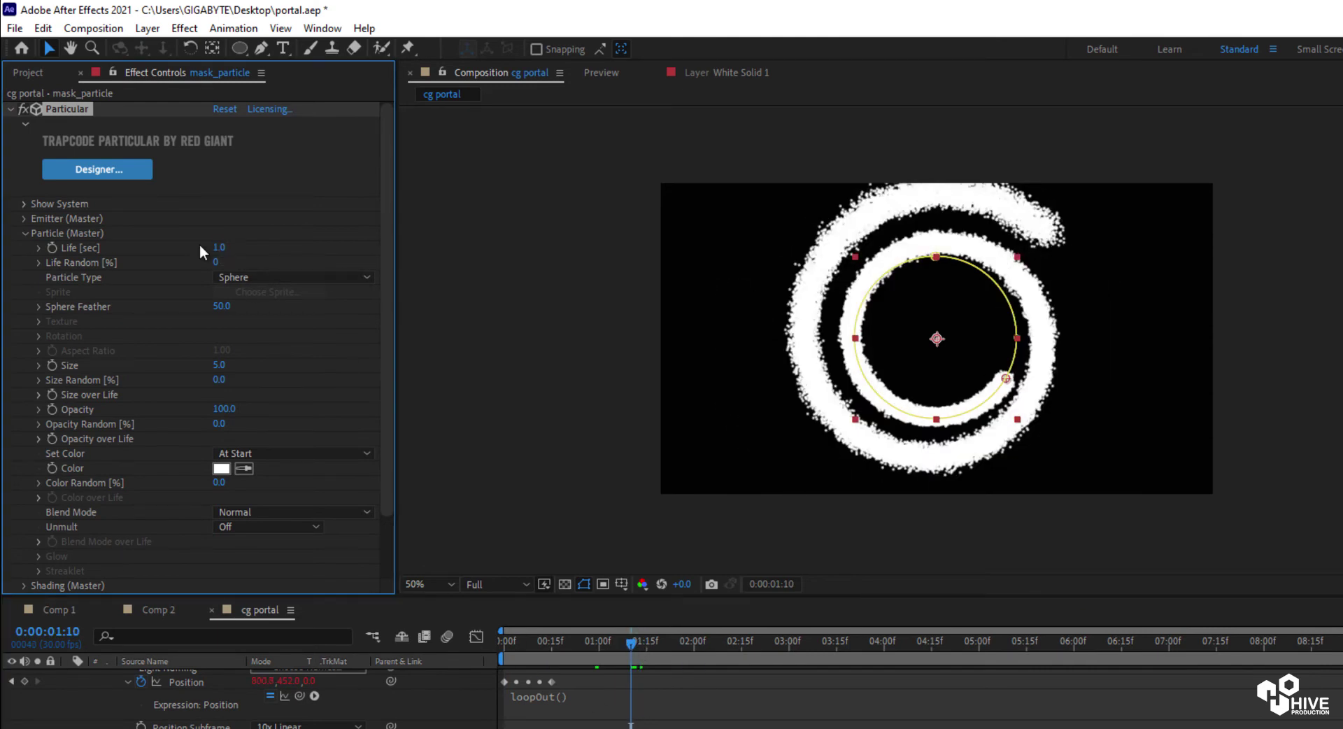
left_click_drag(218, 260, 240, 268)
left_click(219, 248)
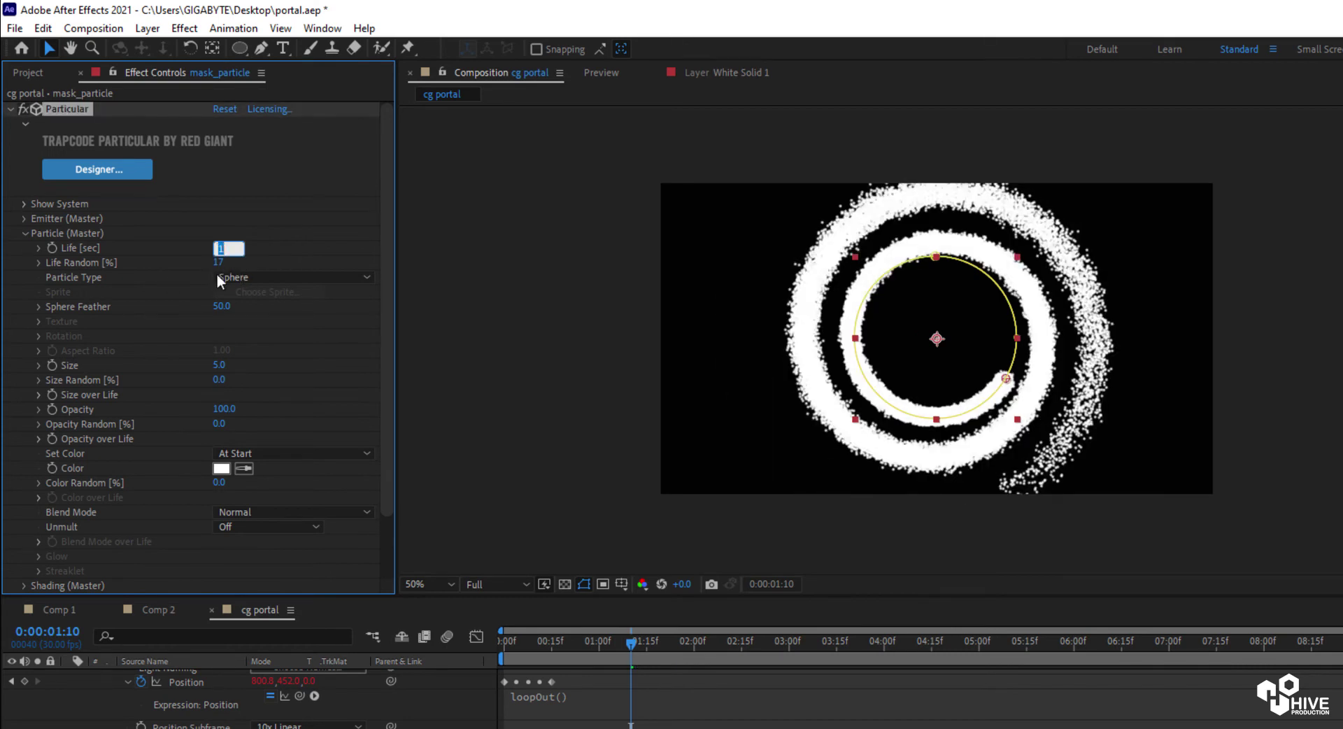
left_click(217, 262)
key("Return")
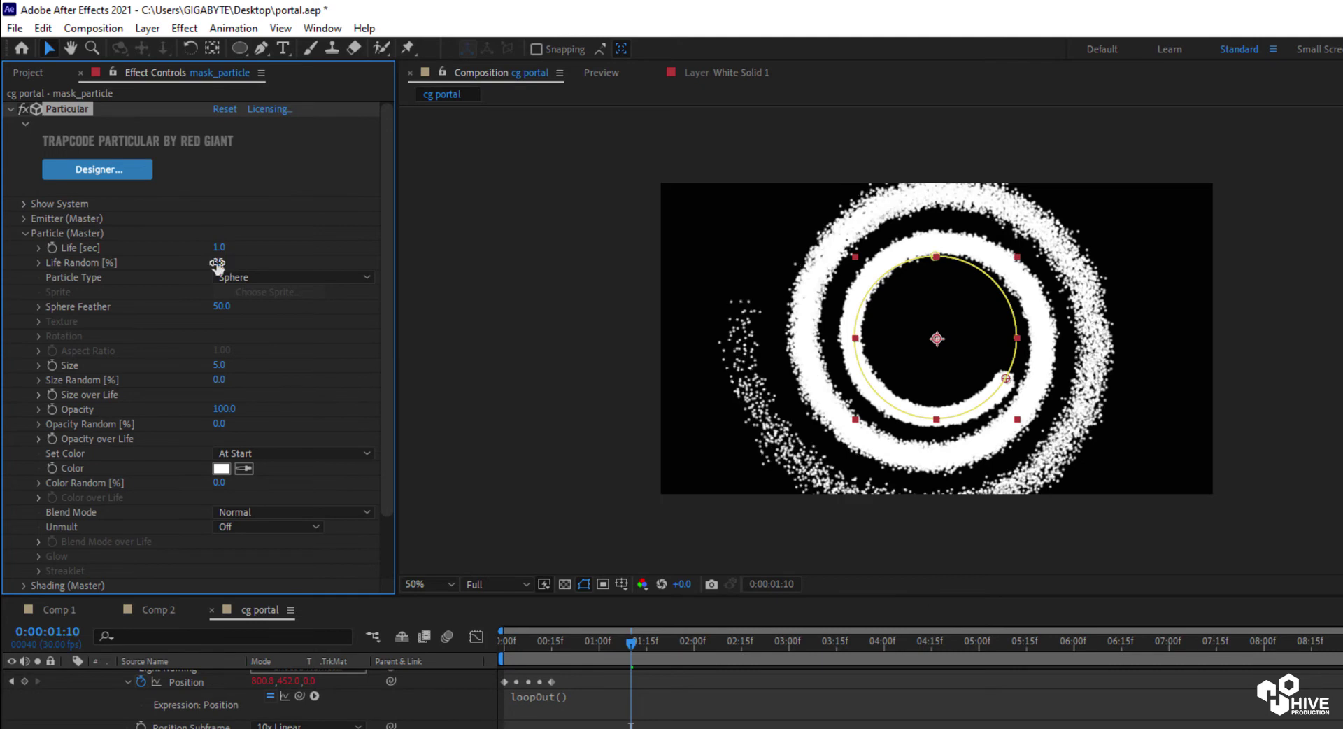
Set the particles' Sphere Feather to 0 and their Size to 0.7.
left_click_drag(224, 307, 174, 305)
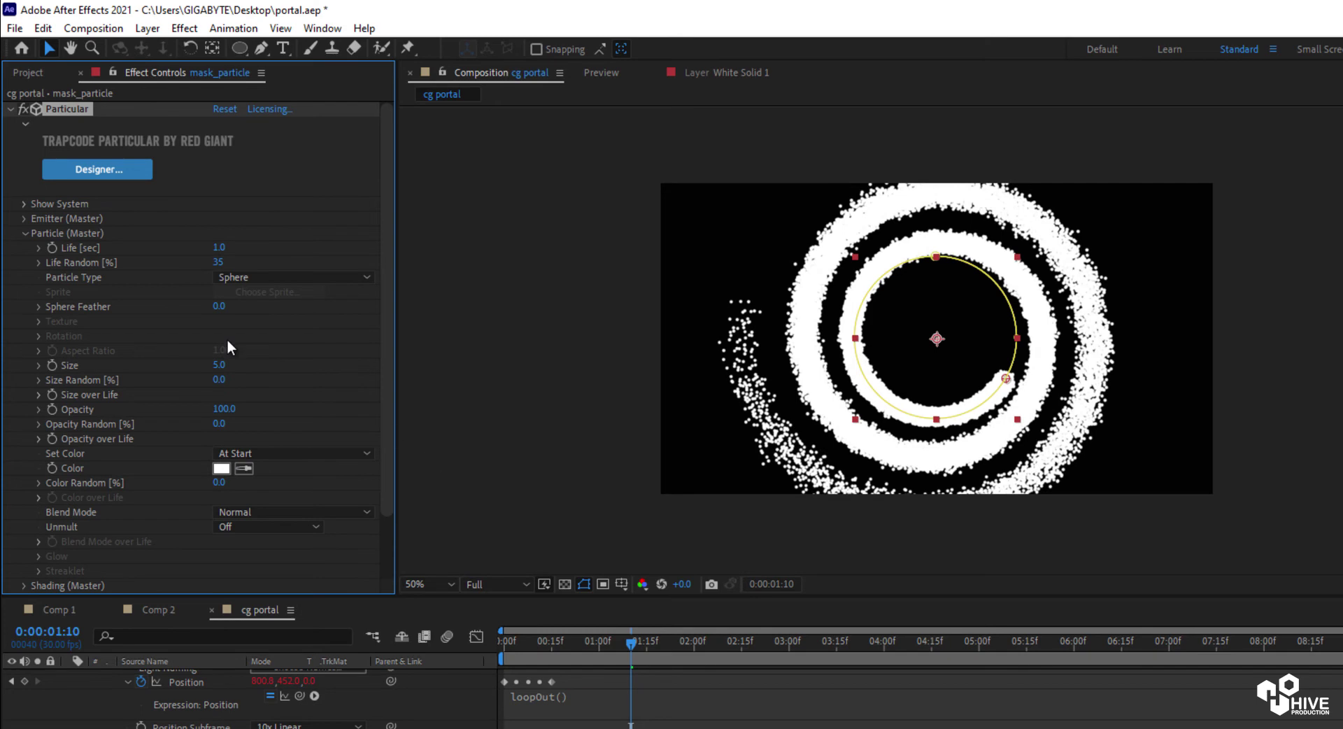
left_click(219, 364)
type("0.7")
key("Return")
key("slash")
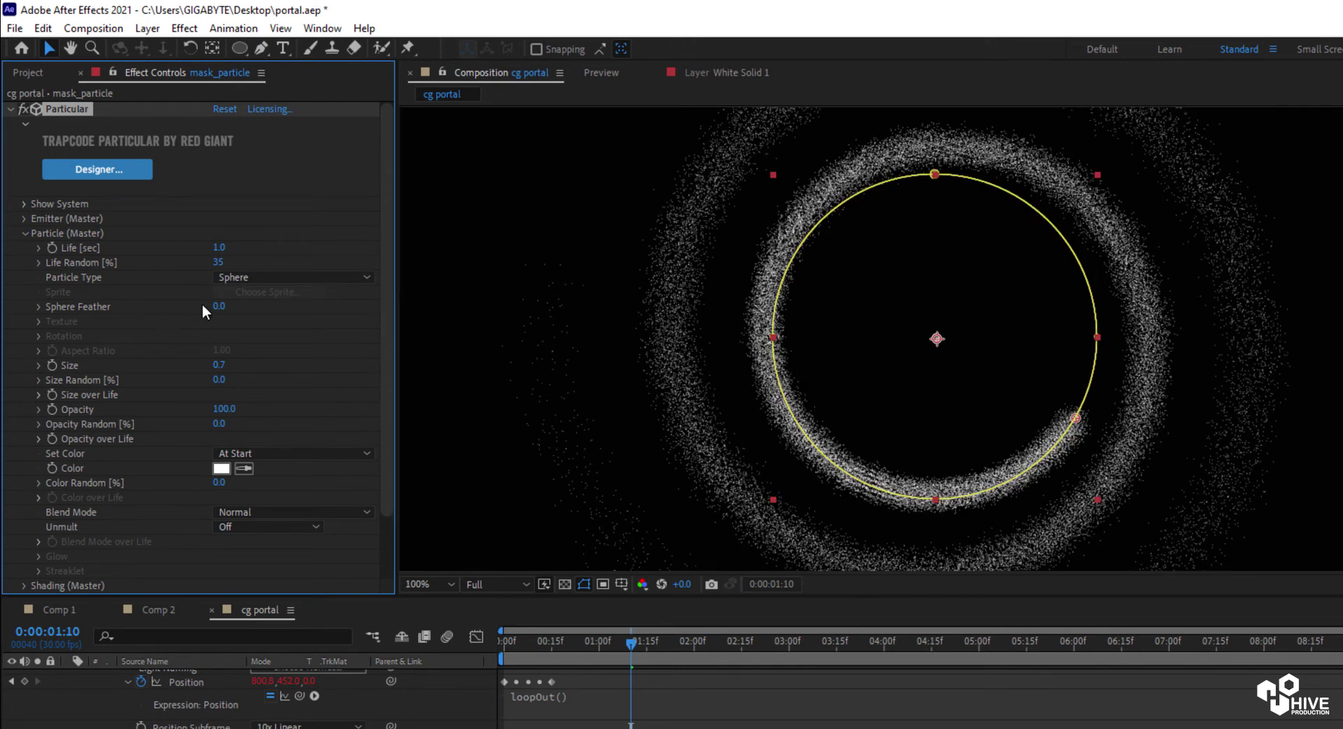
Try particle Life values of 0.1 and 0.8 seconds.
left_click(221, 249)
type("0.1")
key("Return")
left_click(219, 247)
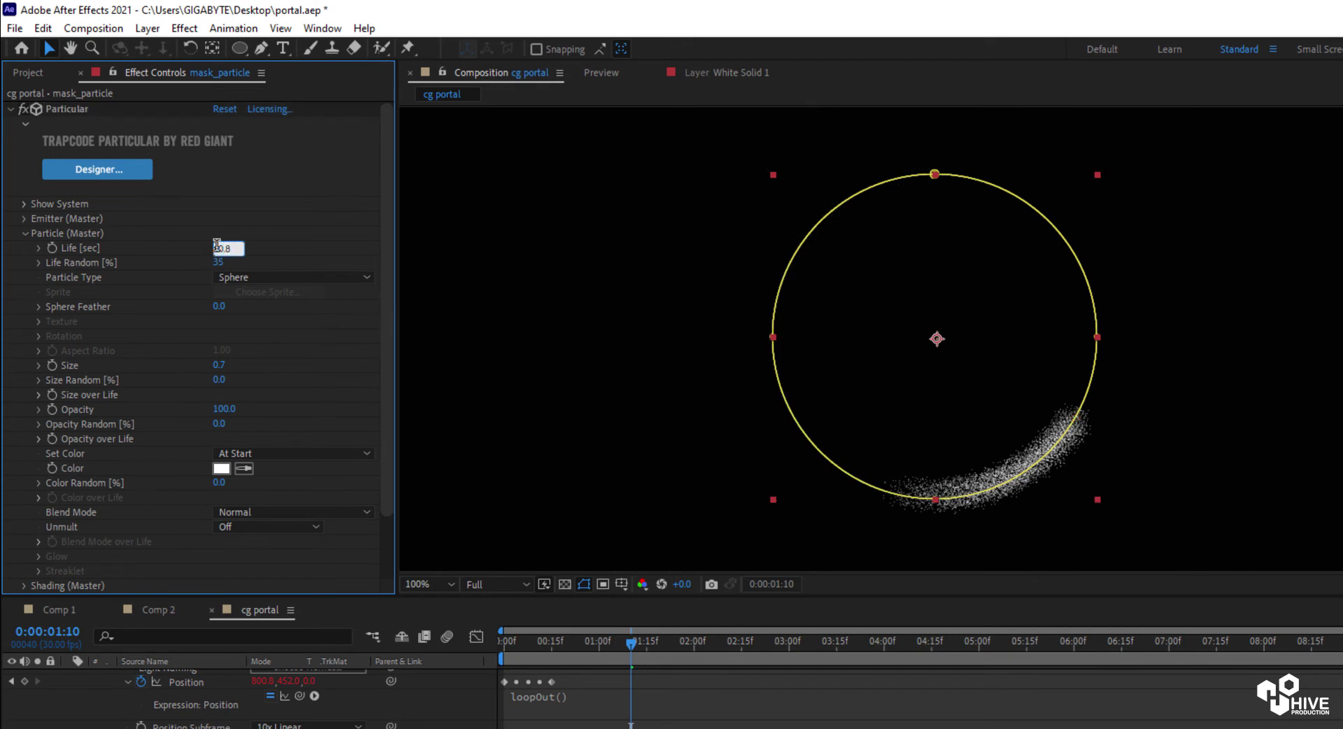
type("0.8")
key("Return")
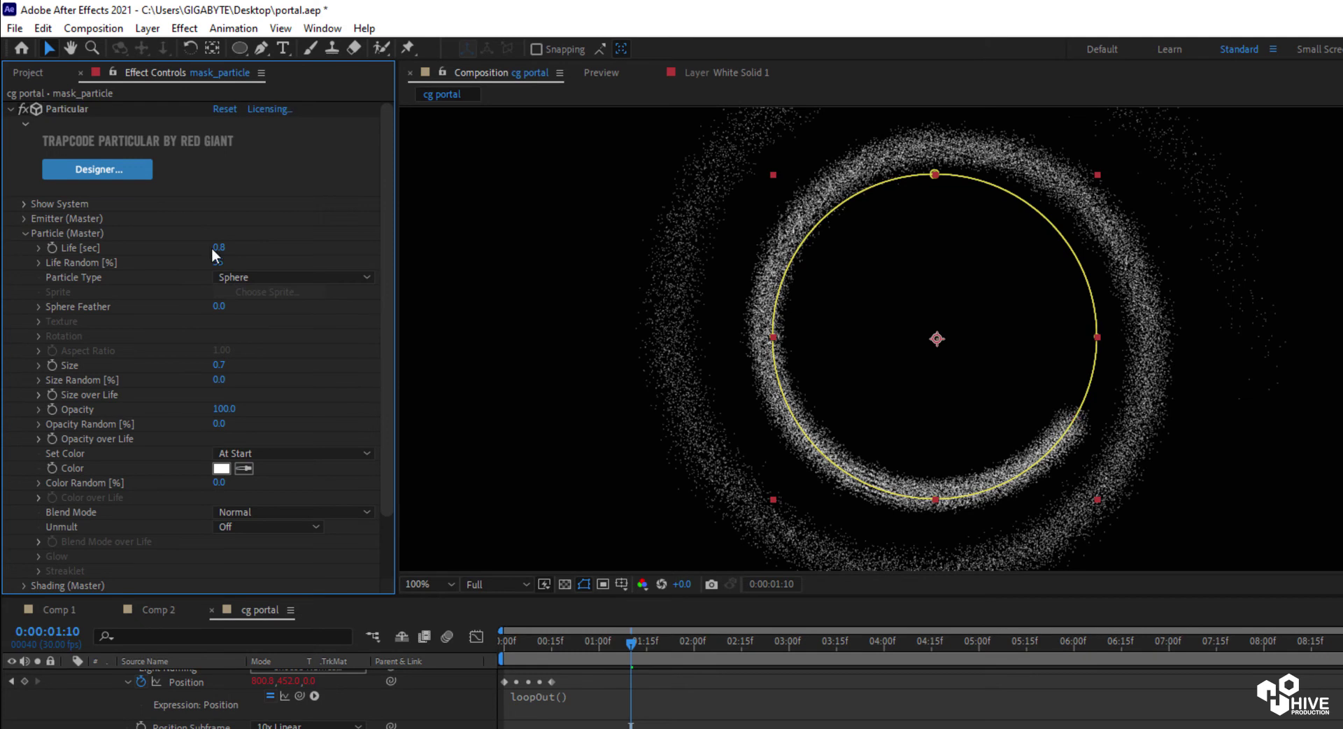
Set the particle Life to 1.5 seconds and Size Random to 100%.
left_click(219, 249)
type("1.5")
key("Return")
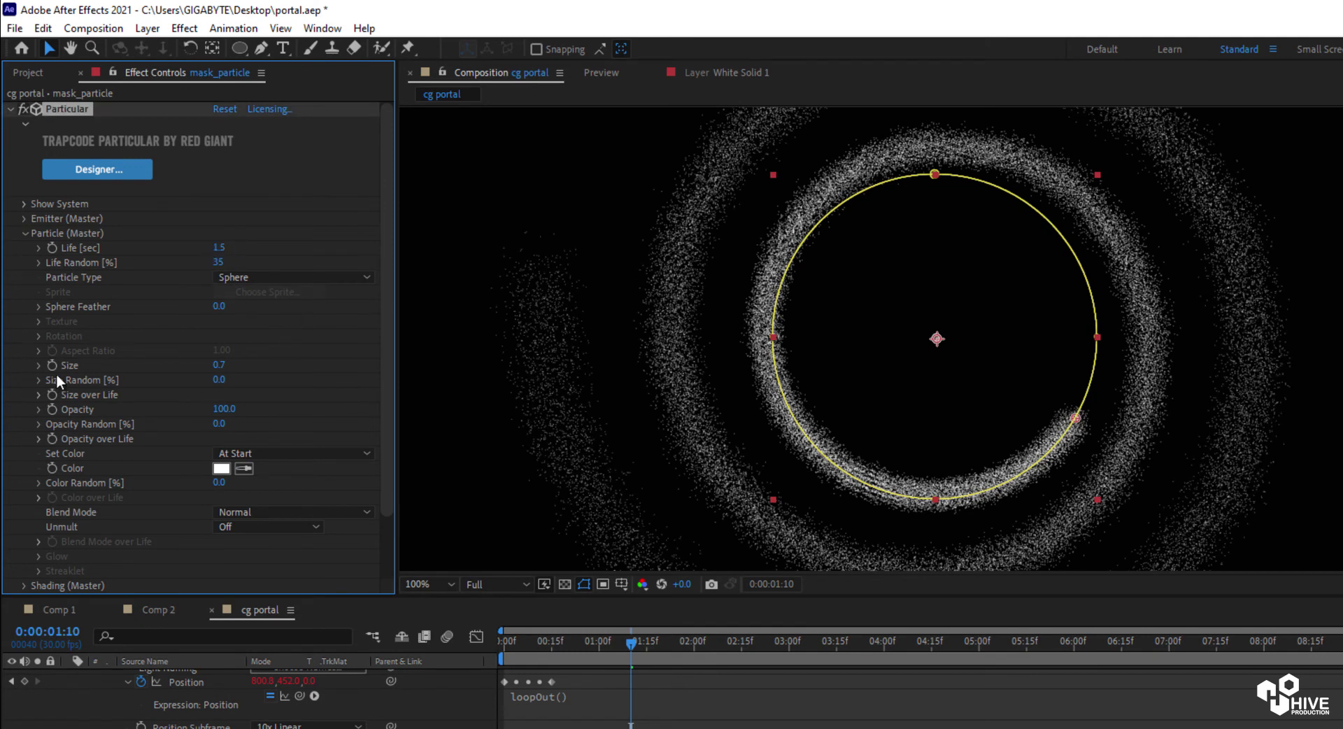
left_click_drag(217, 383, 399, 382)
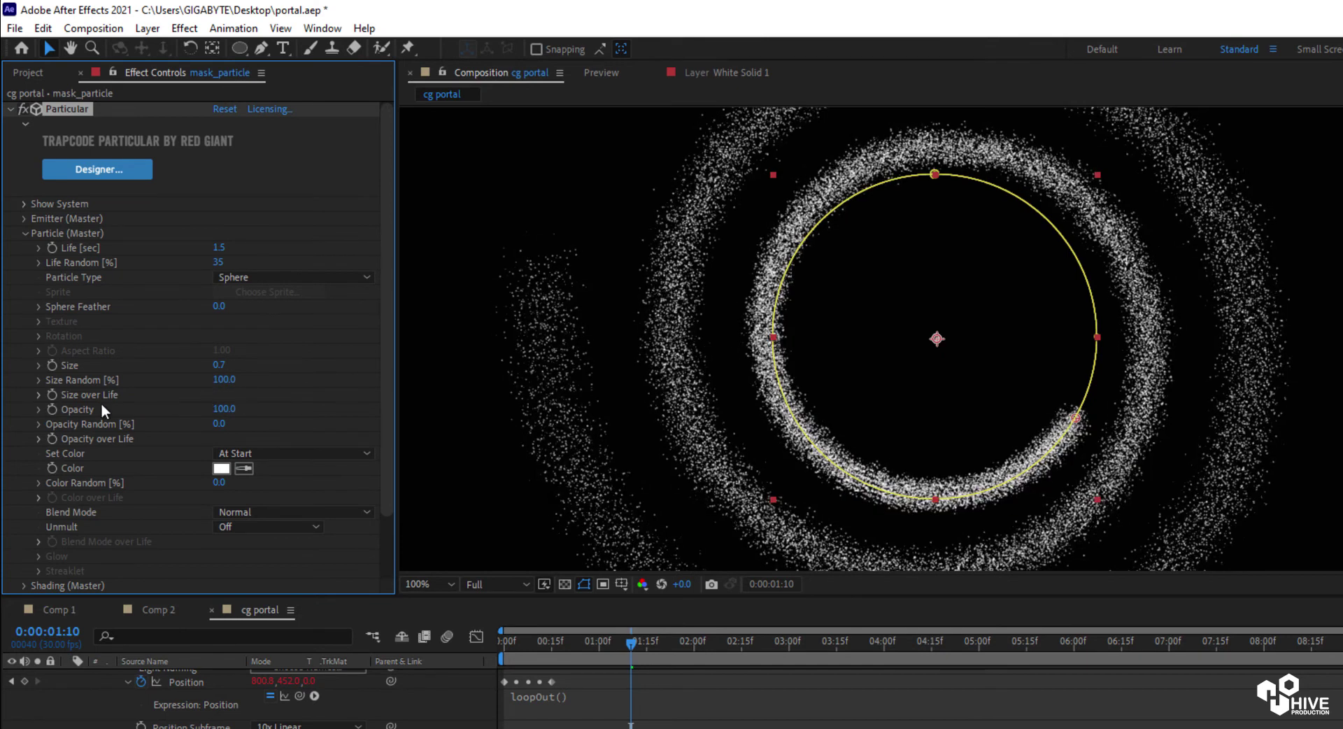
Draw an Opacity over Life curve that stays full for most of the life and falls off near the end.
left_click(39, 437)
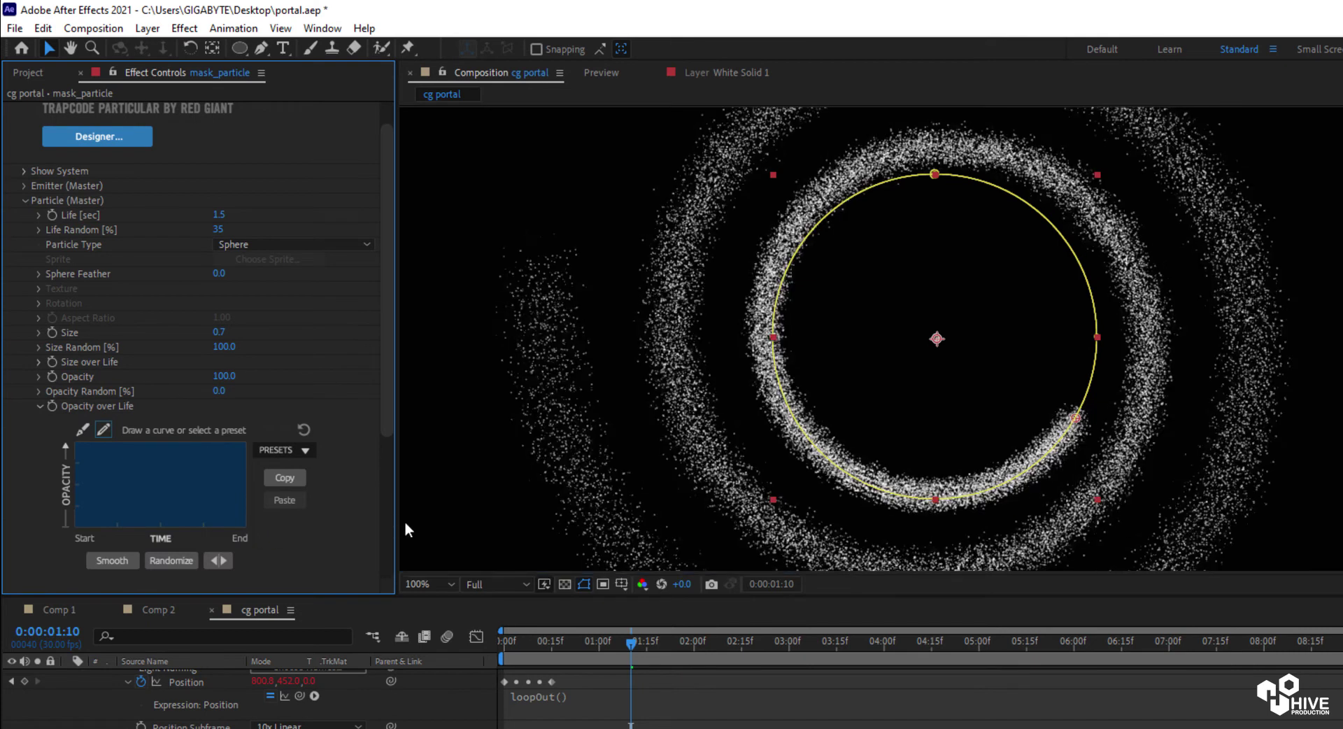
mouse_move(216, 439)
left_mouse_down()
mouse_move(241, 498)
mouse_move(211, 437)
mouse_move(256, 536)
mouse_move(220, 452)
mouse_move(248, 550)
mouse_move(217, 443)
left_mouse_up()
scroll(1015, 412, "down", 2)
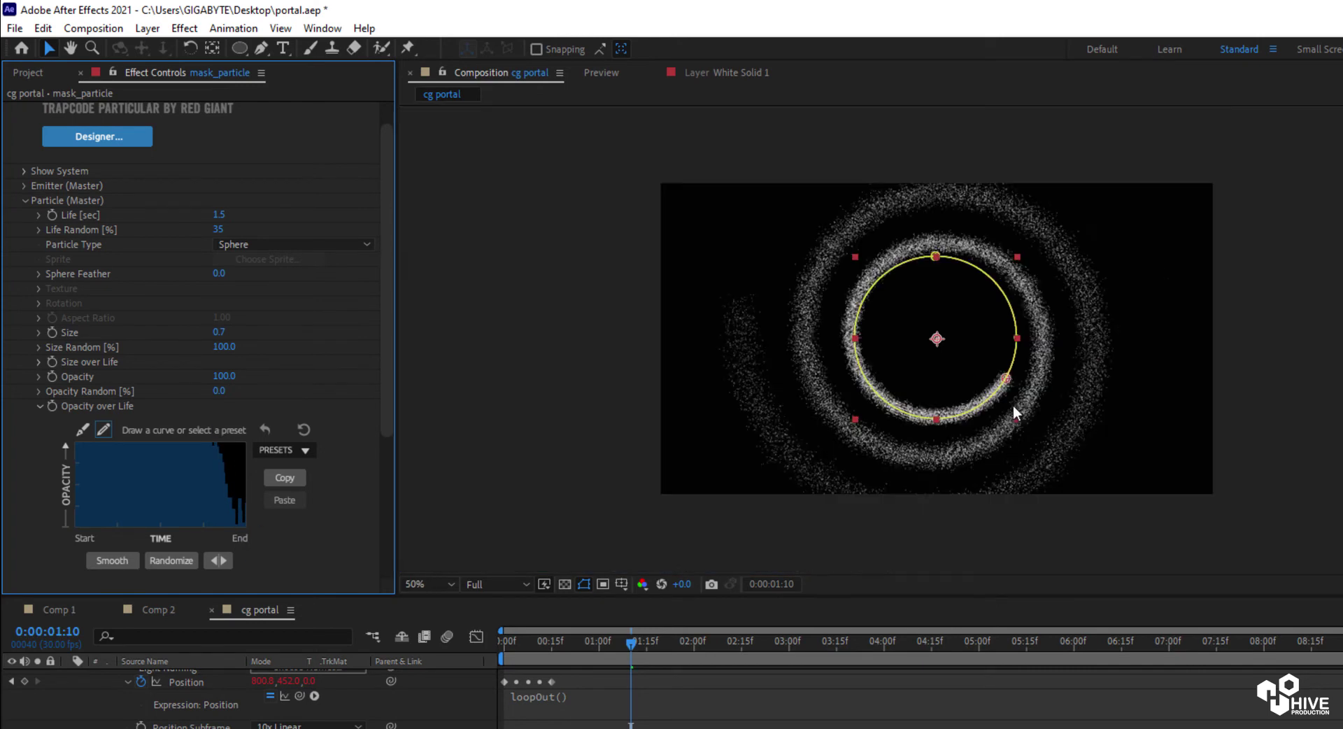
left_click_drag(387, 380, 371, 535)
left_click(334, 380)
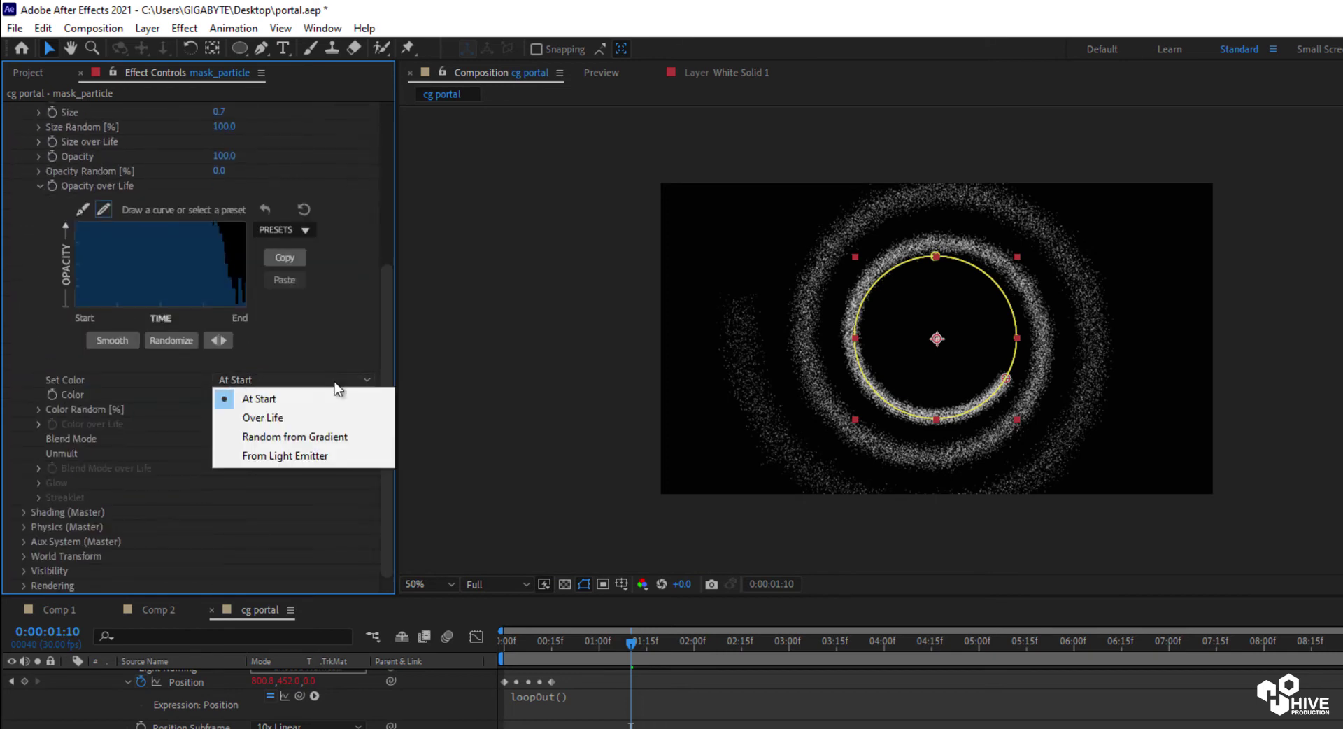
left_click(334, 354)
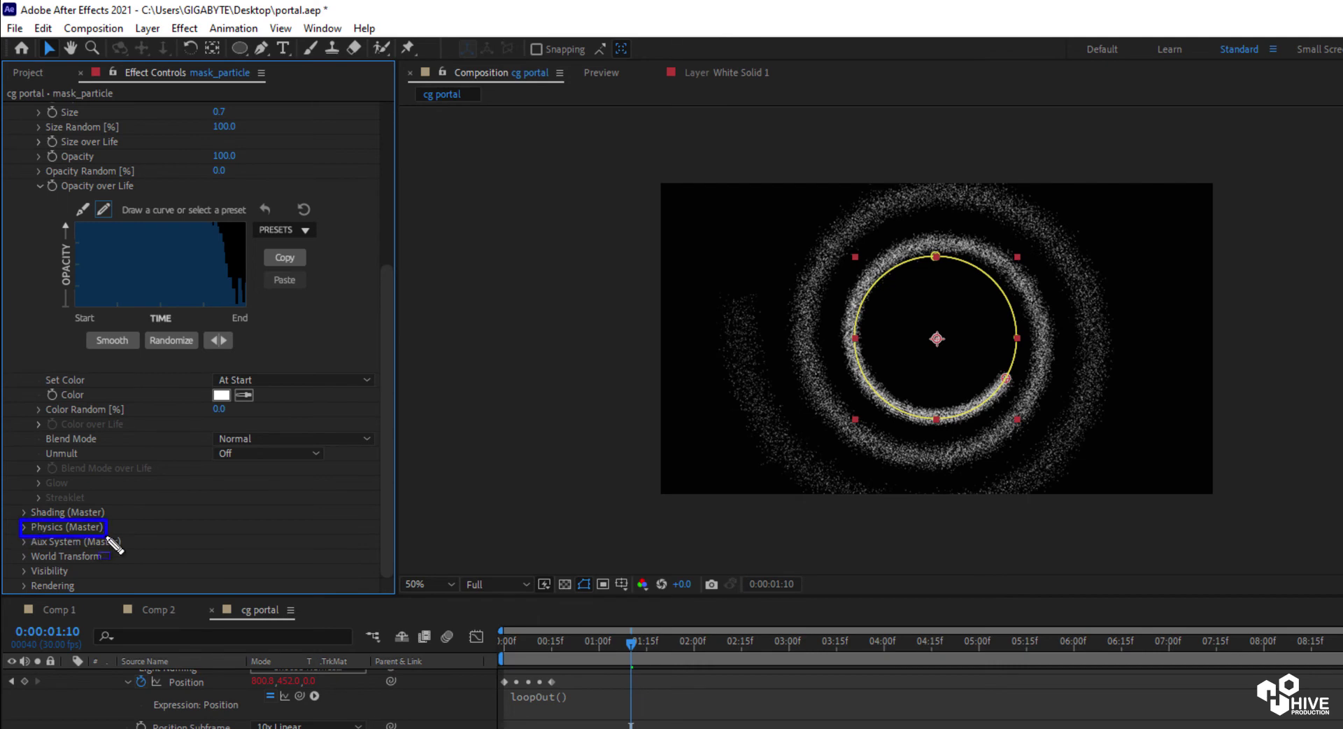
Set the particle Physics Model to Bounce and the Gravity to 35.
left_click(24, 526)
scroll(338, 502, "down", 3)
left_click(264, 469)
left_click(260, 505)
left_click(217, 483)
type("35")
key("Return")
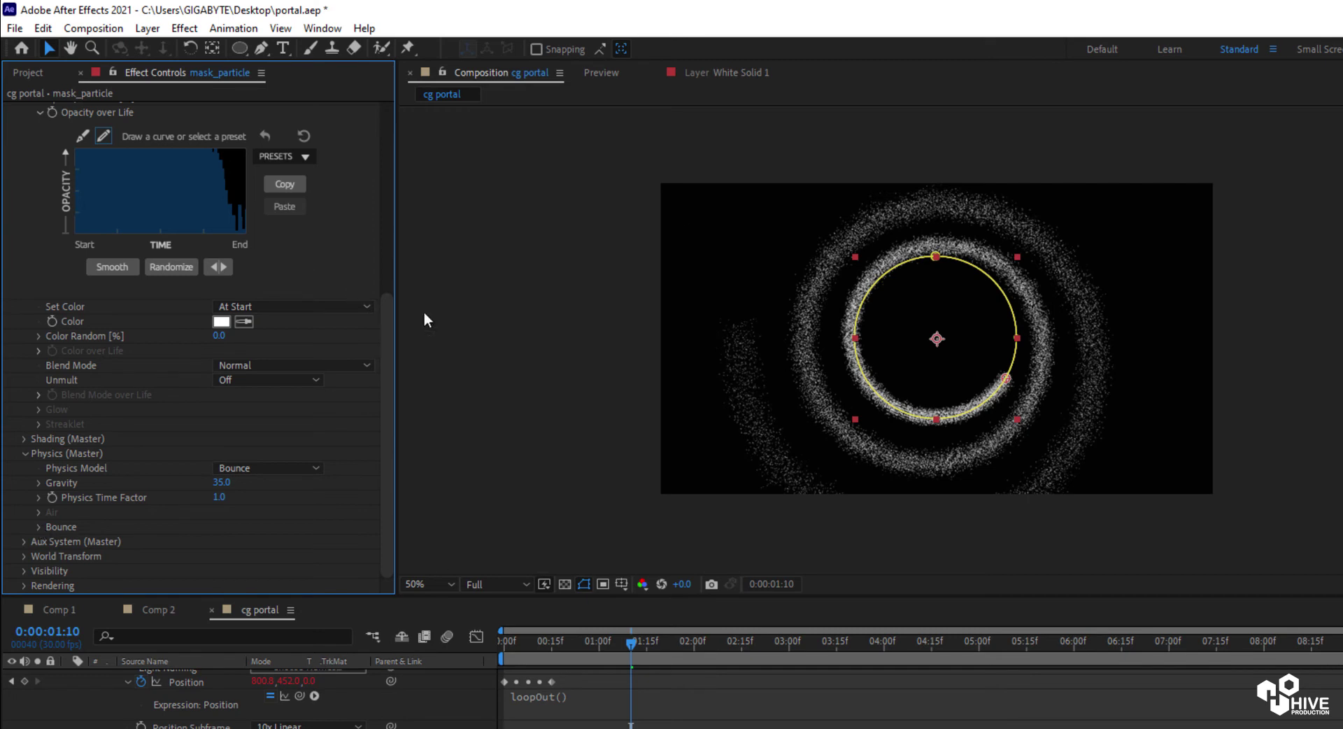
Turn on Motion Blur in Particular's Rendering settings and preview the particles at 100% zoom.
left_click(24, 585)
scroll(25, 595, "down", 3)
left_click(38, 585)
scroll(43, 591, "down", 3)
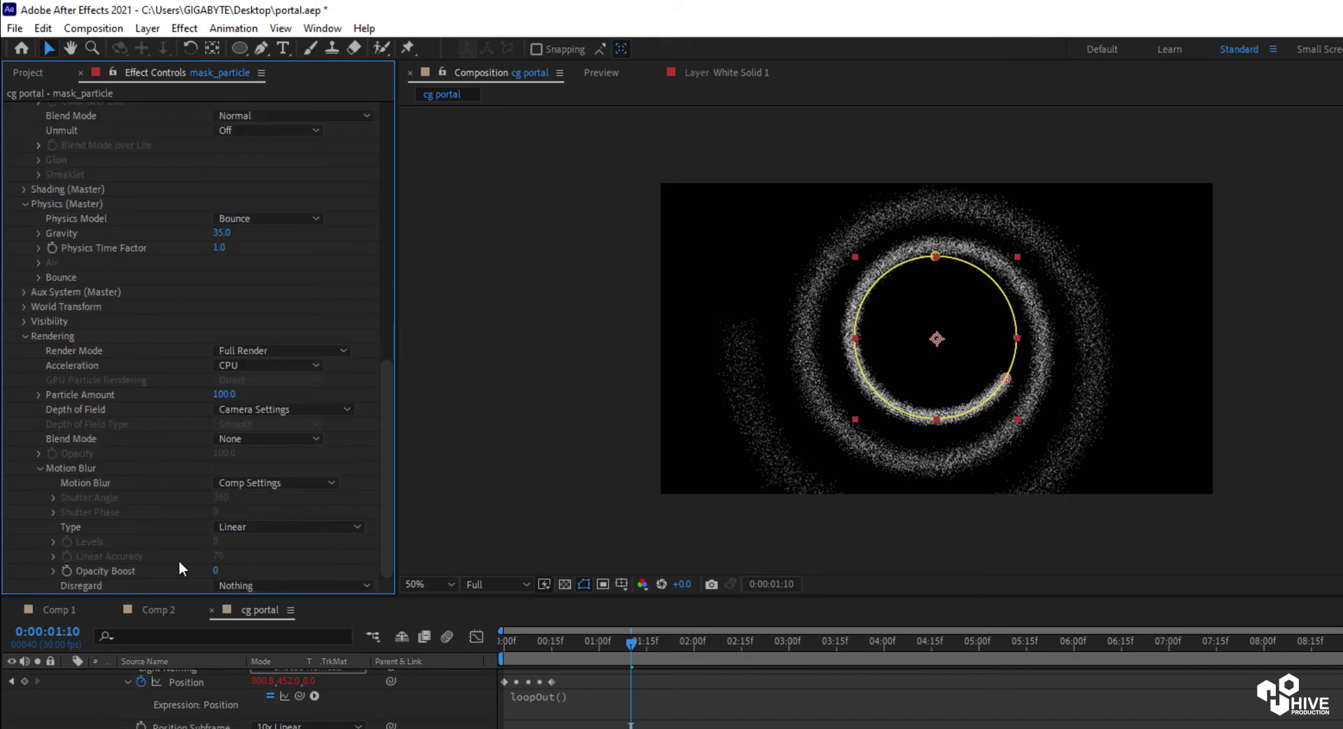
left_click(275, 483)
left_click(348, 543)
key("slash")
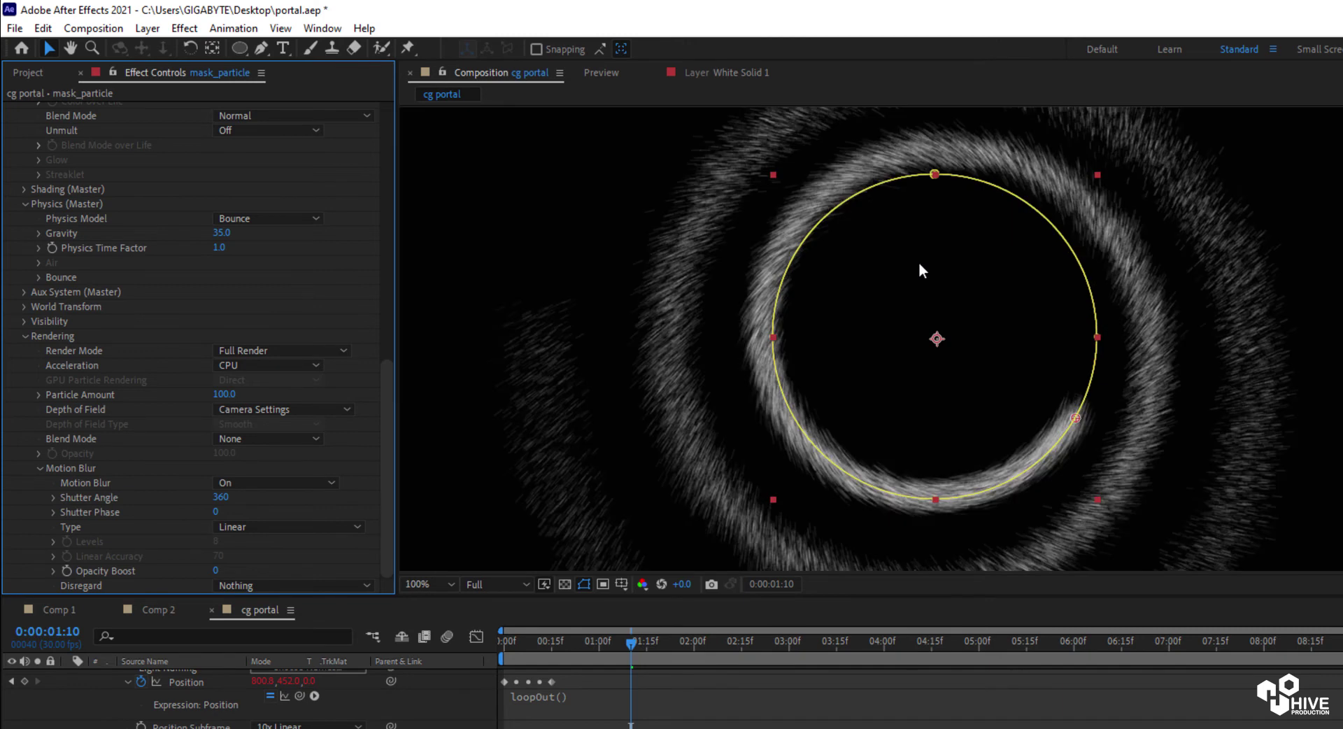
key("space")
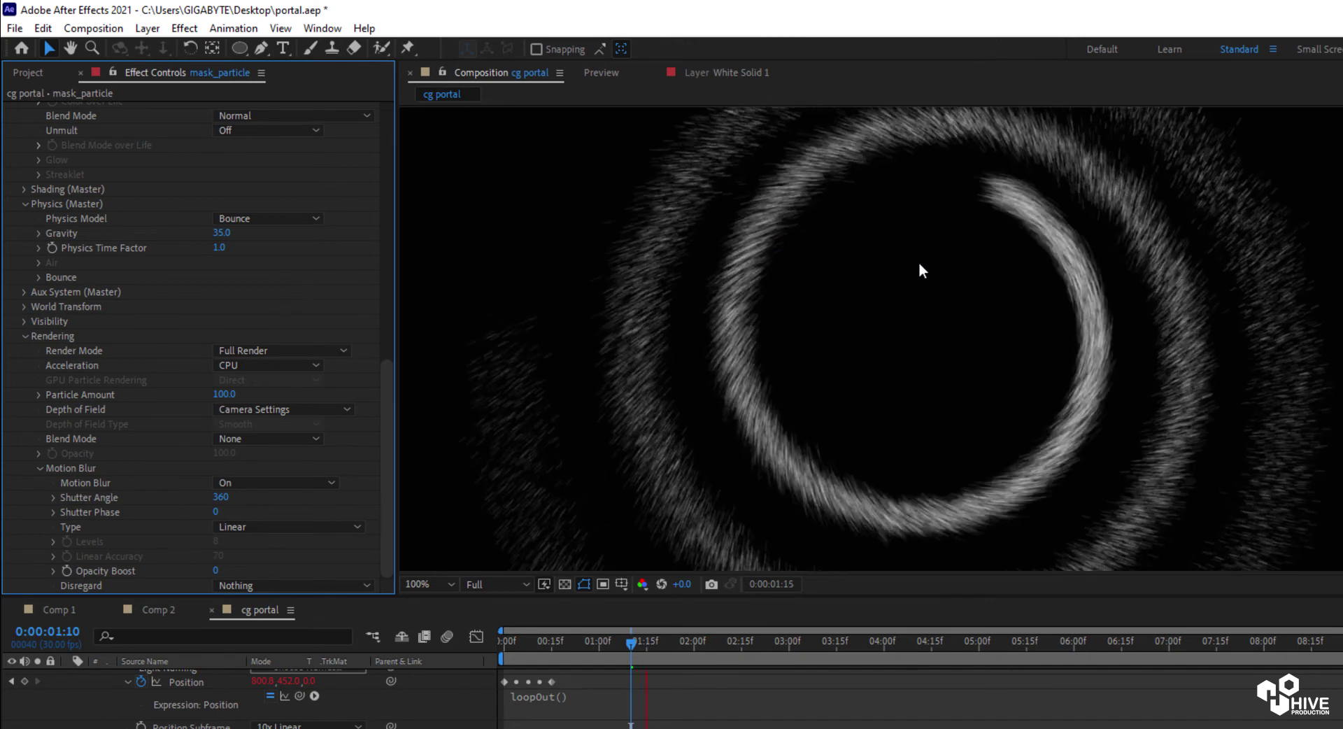
key("space")
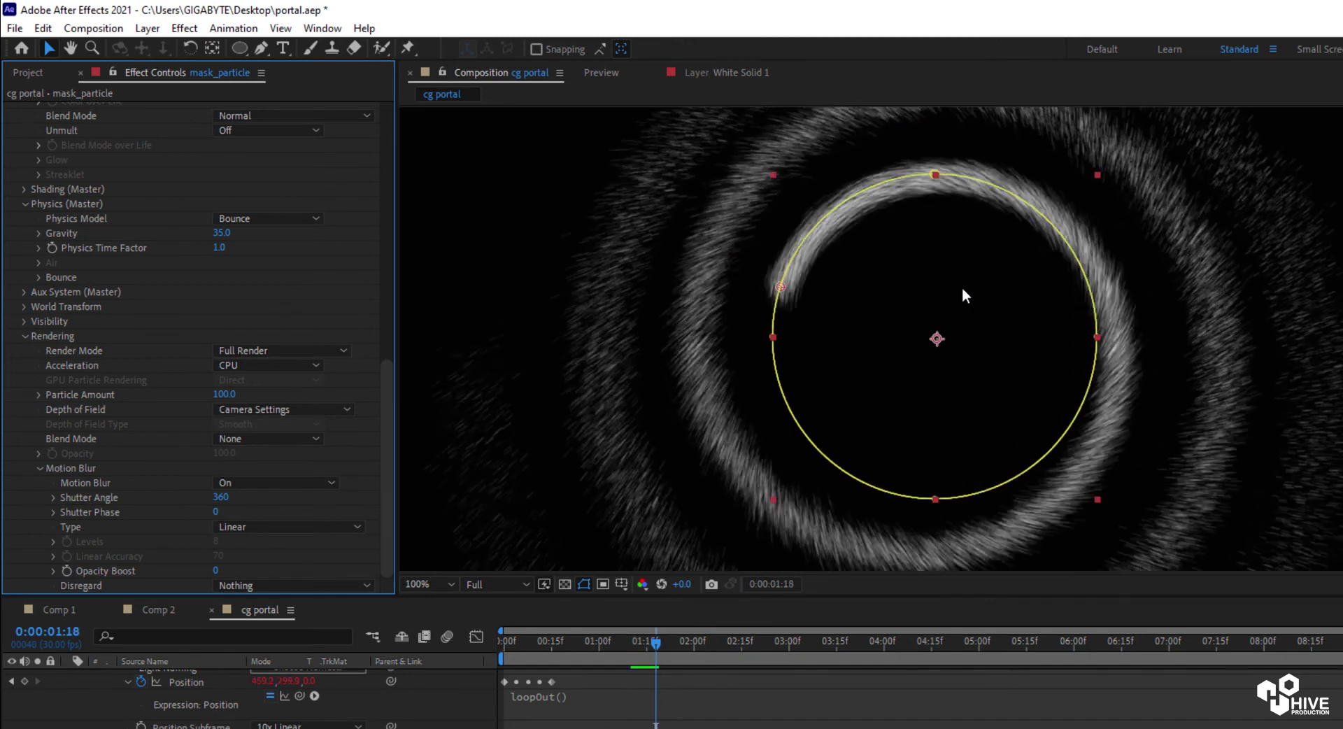
Try a lower Direction Spread in the Emitter settings and return it to 20%.
left_click_drag(389, 410, 386, 128)
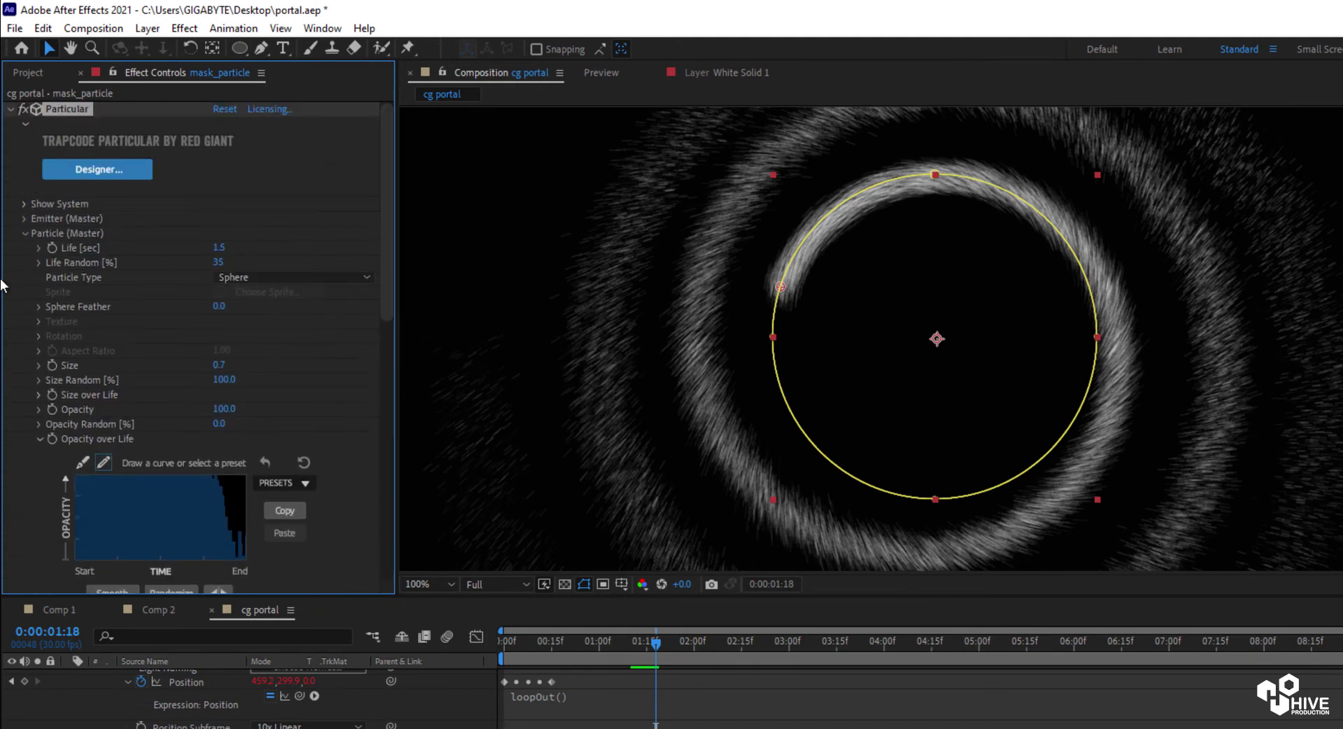
left_click(24, 233)
left_click(26, 262)
left_click(27, 319)
left_click(24, 219)
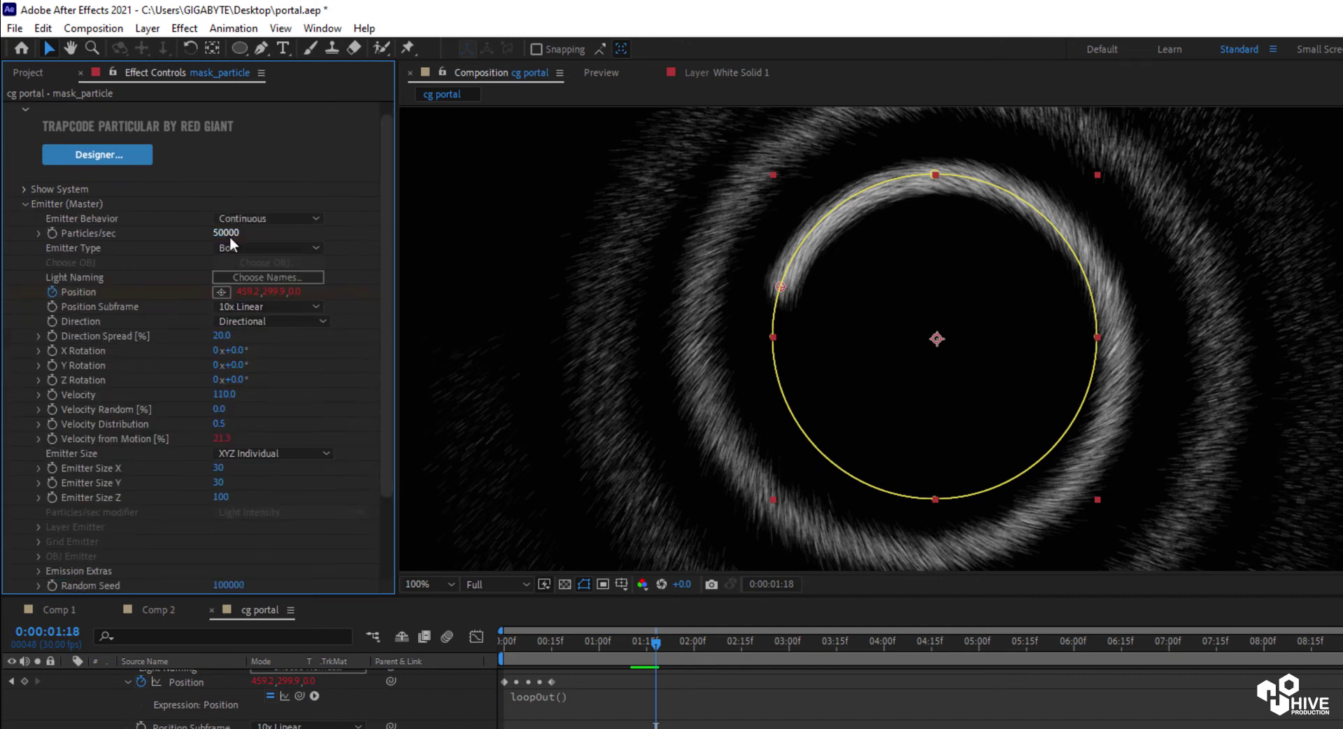
left_click_drag(223, 341, 190, 341)
left_click(237, 337)
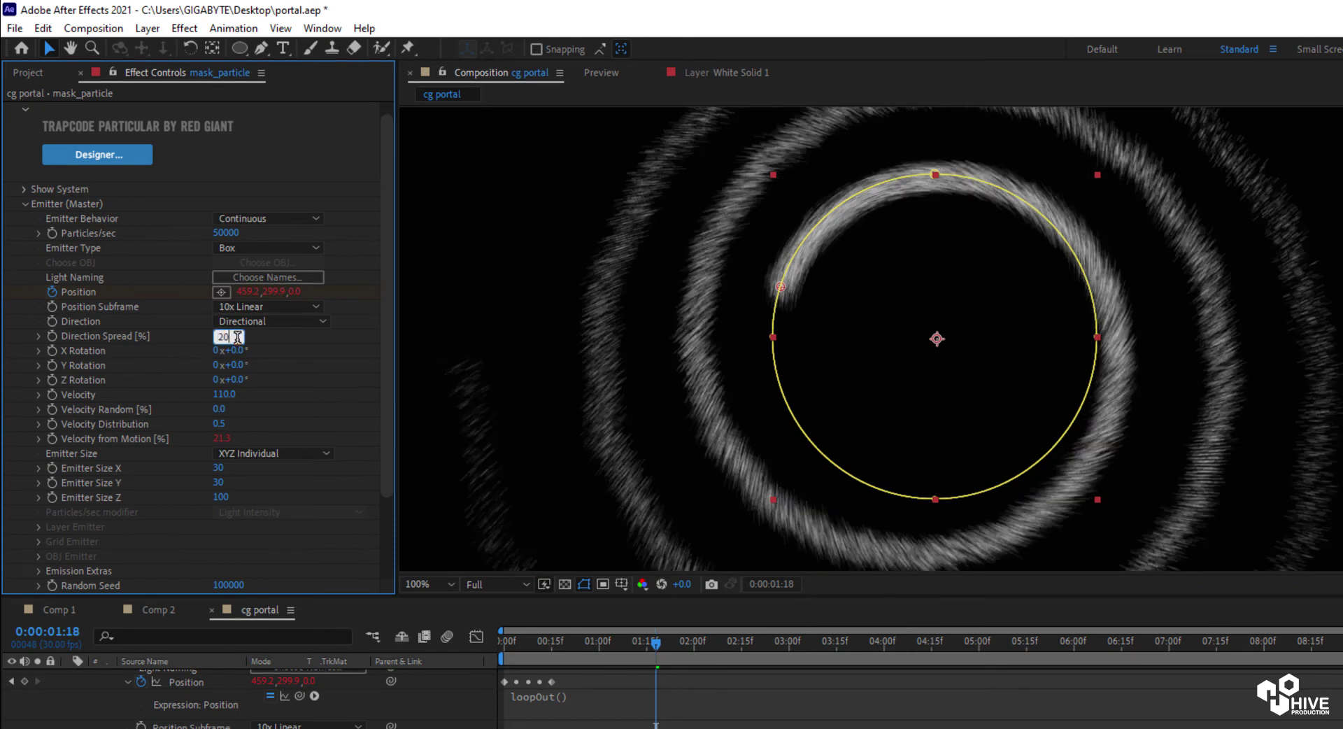
key("Return")
Try emitter Velocity values of 430, 600 and 760.
left_click_drag(231, 397, 266, 405)
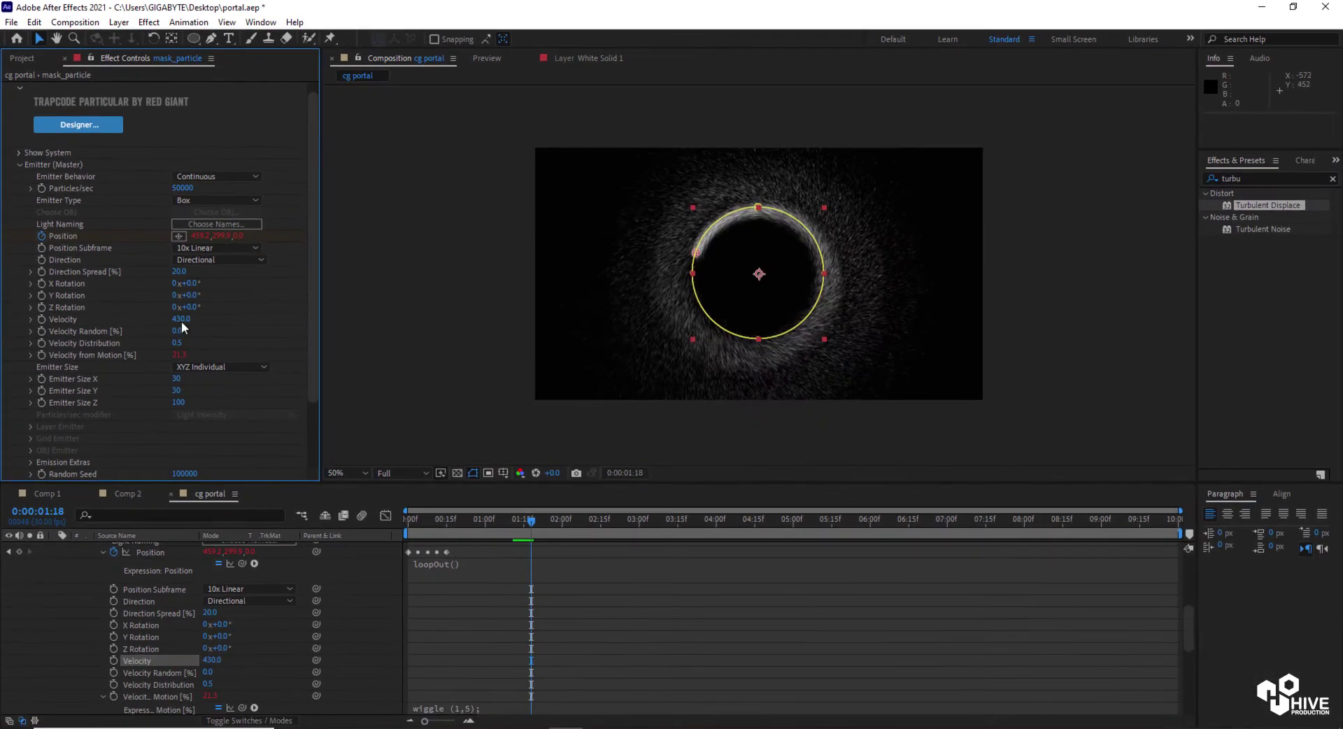
left_click(180, 319)
type("600")
key("Return")
left_click_drag(180, 324, 189, 323)
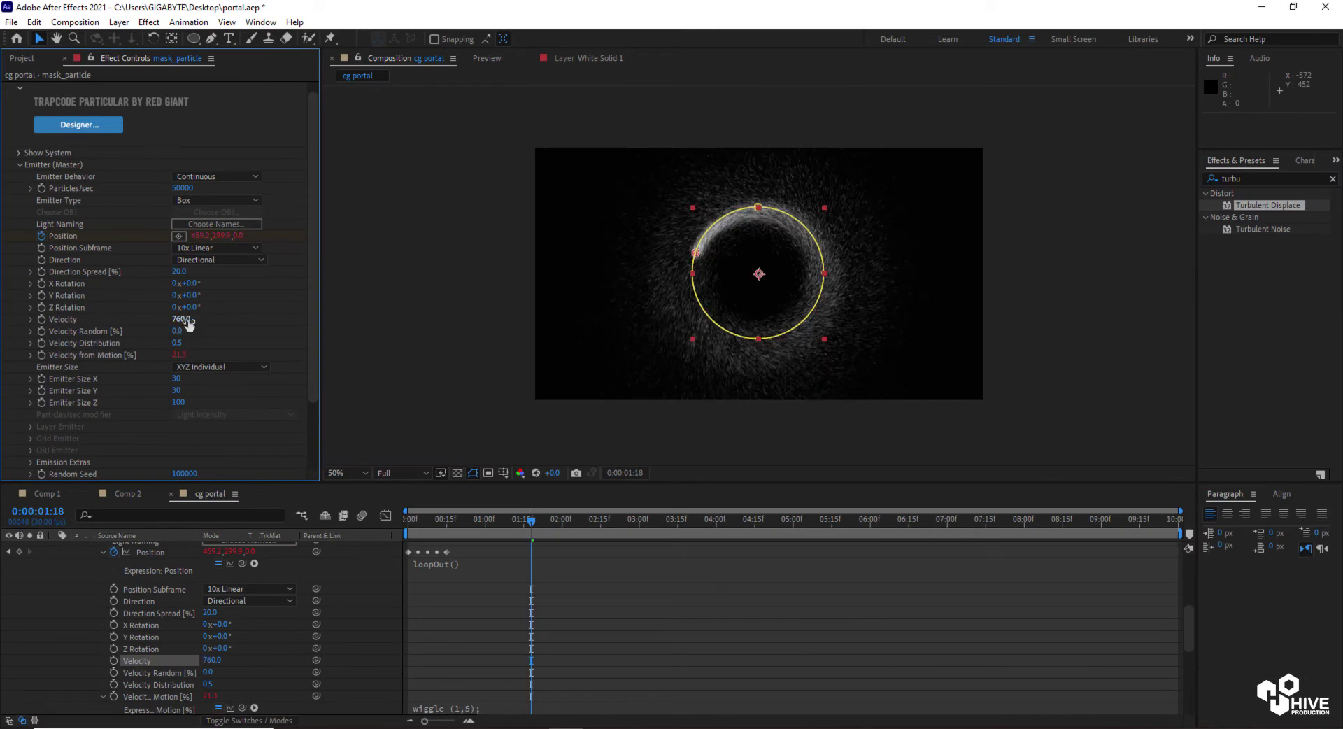
Set the emitter Velocity to 700 and preview the animation at different zoom levels.
left_click(182, 319)
type("700")
key("Return")
key("space")
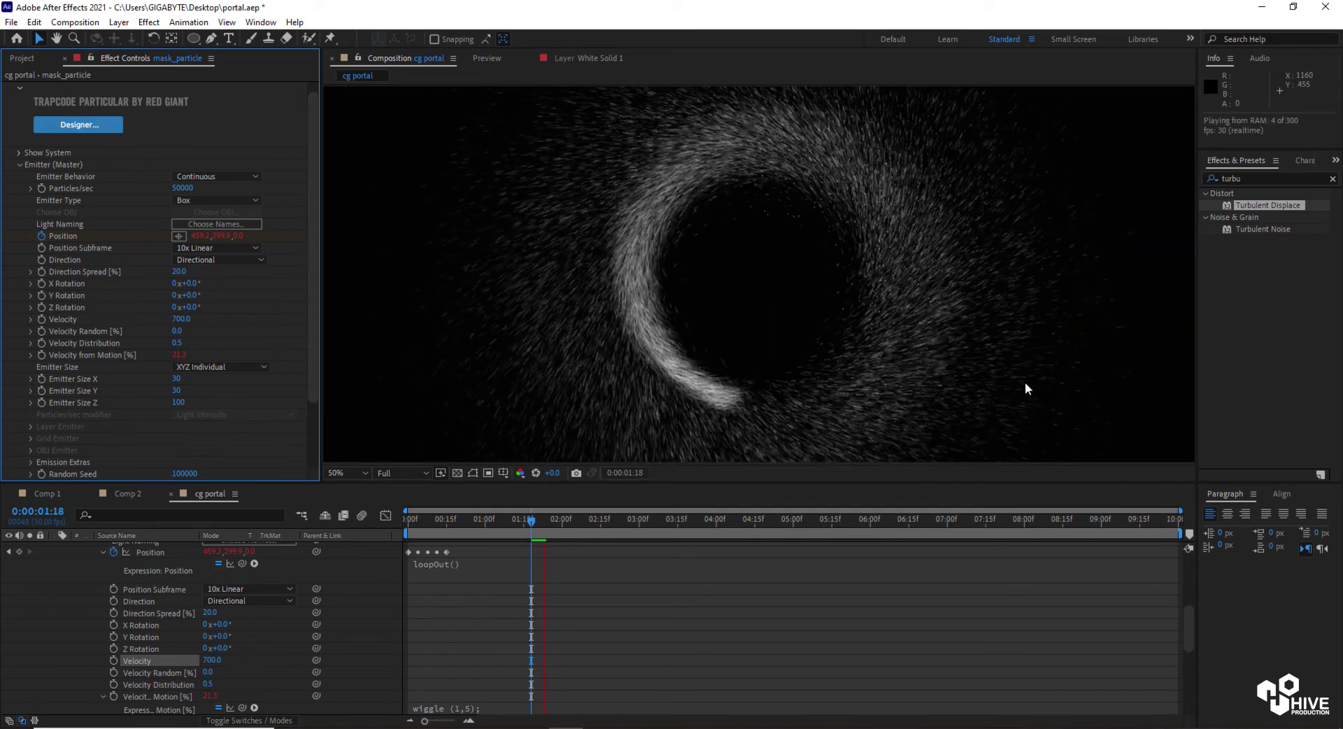
key("comma")
key("comma")
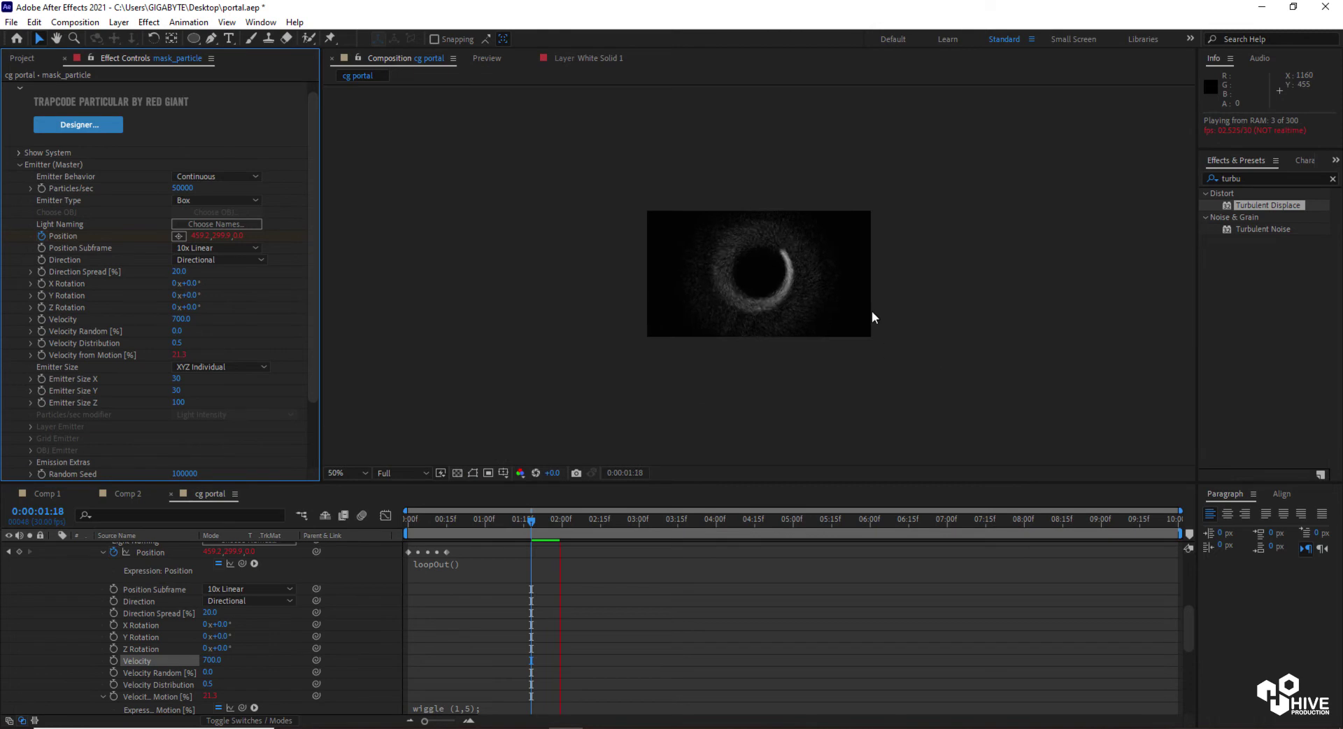
key("space")
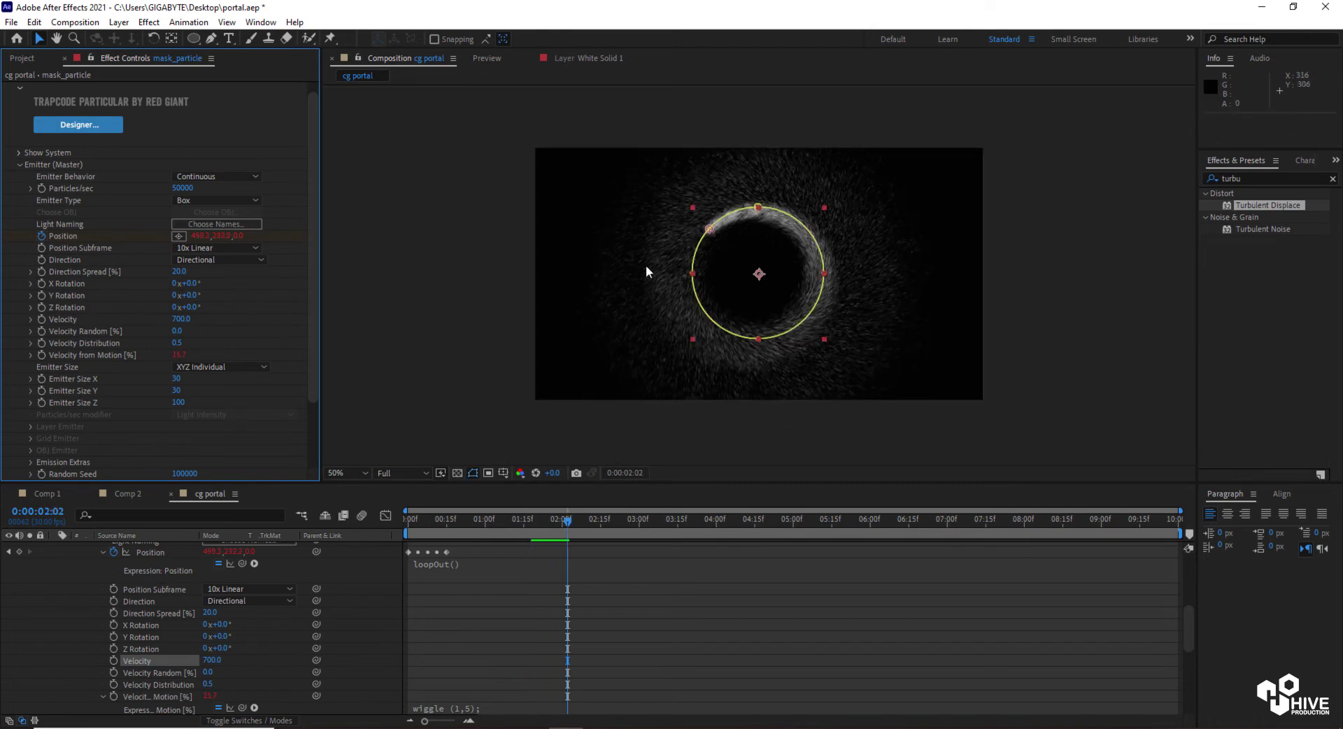
Set the particle Life to 1.0 second in the Particle settings.
scroll(315, 367, "down", 3)
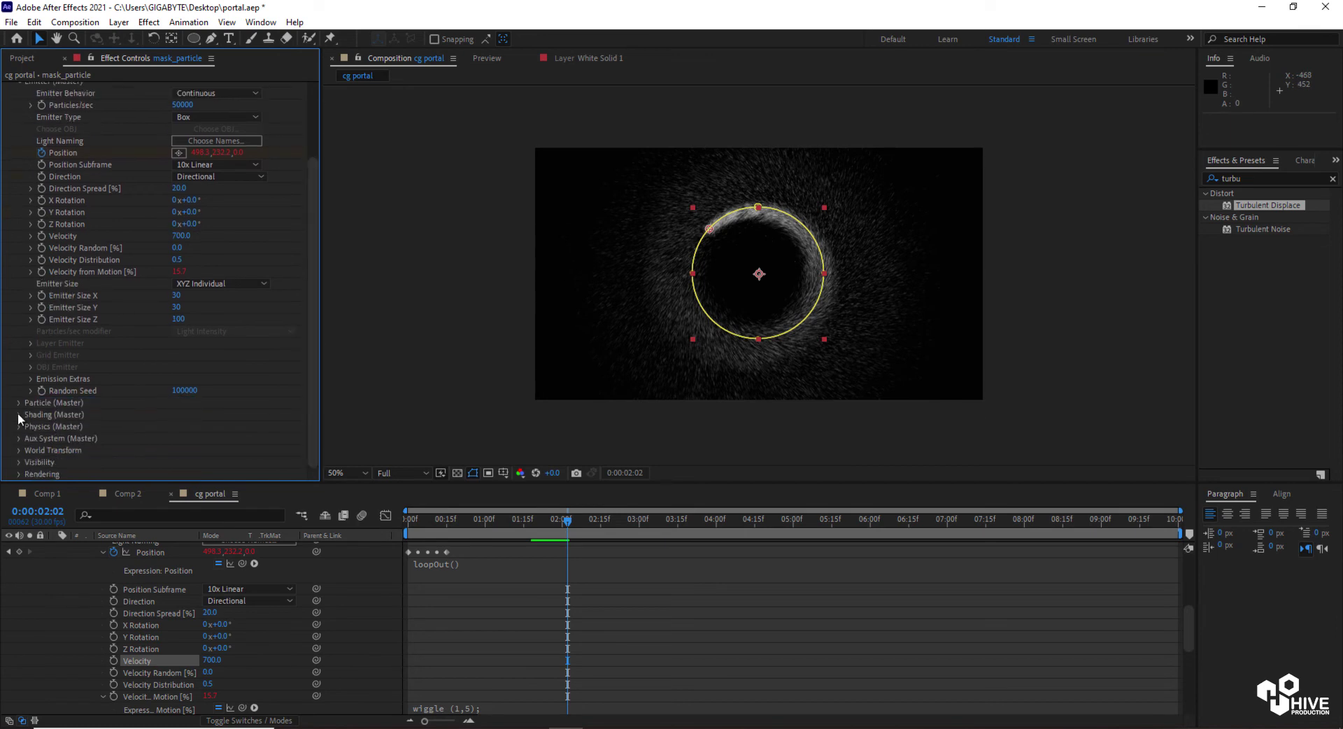
left_click(19, 403)
scroll(181, 238, "up", 4)
left_click(180, 226)
key("Return")
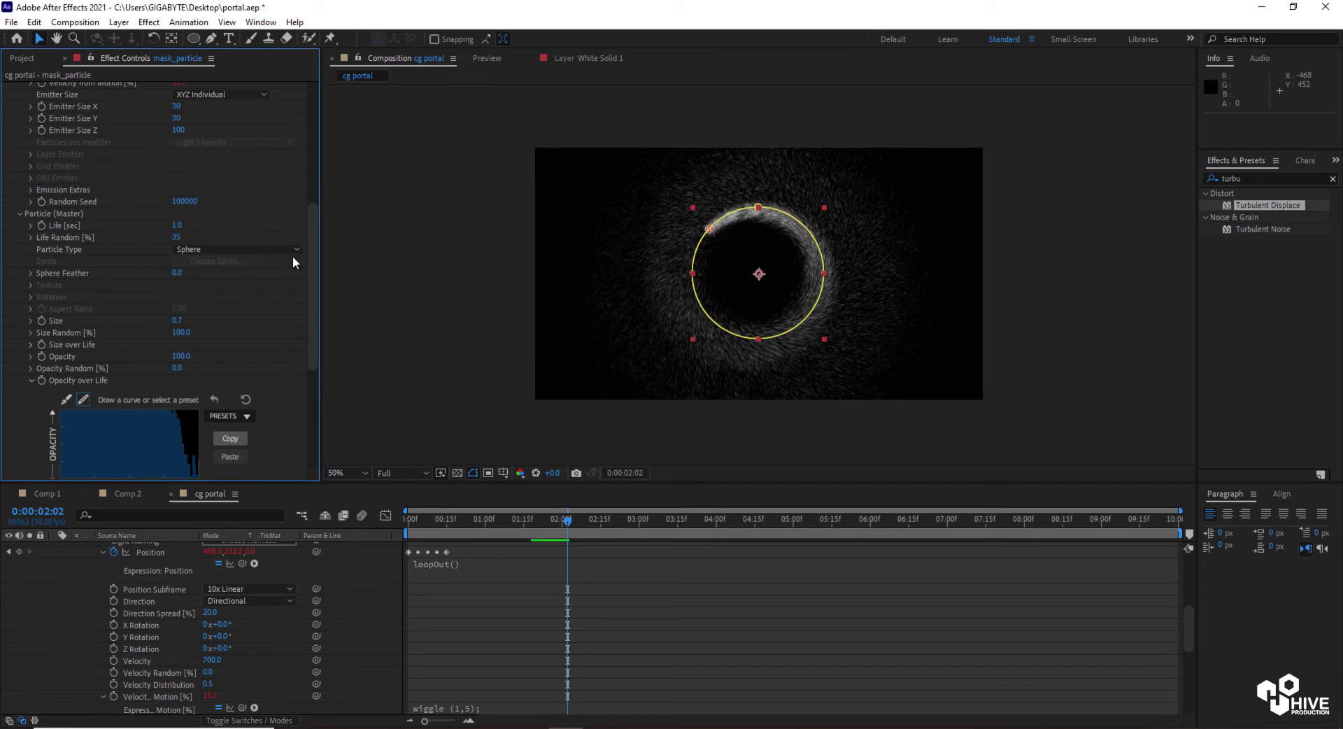
Collapse all expanded properties of the mask_particle layer in the timeline.
scroll(140, 629, "up", 5)
left_click(98, 635)
left_click(67, 624)
left_click(68, 560)
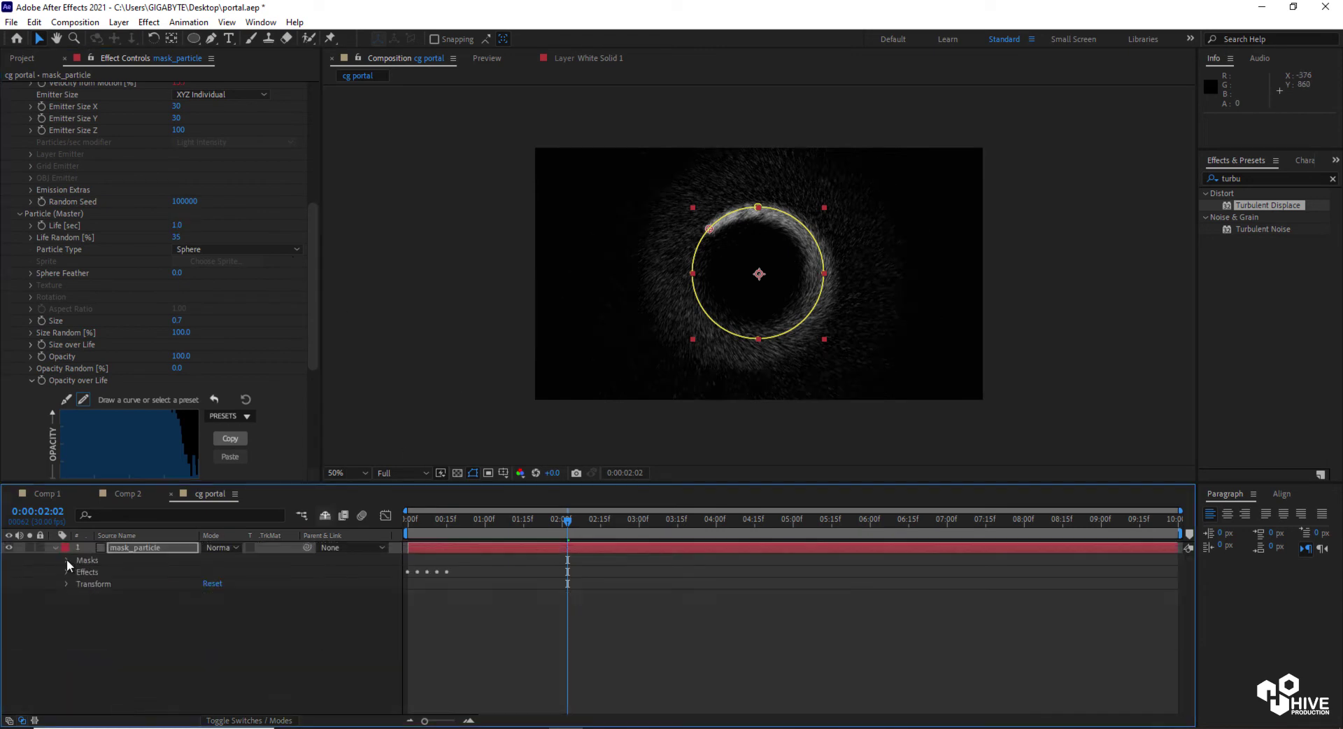
left_click(56, 549)
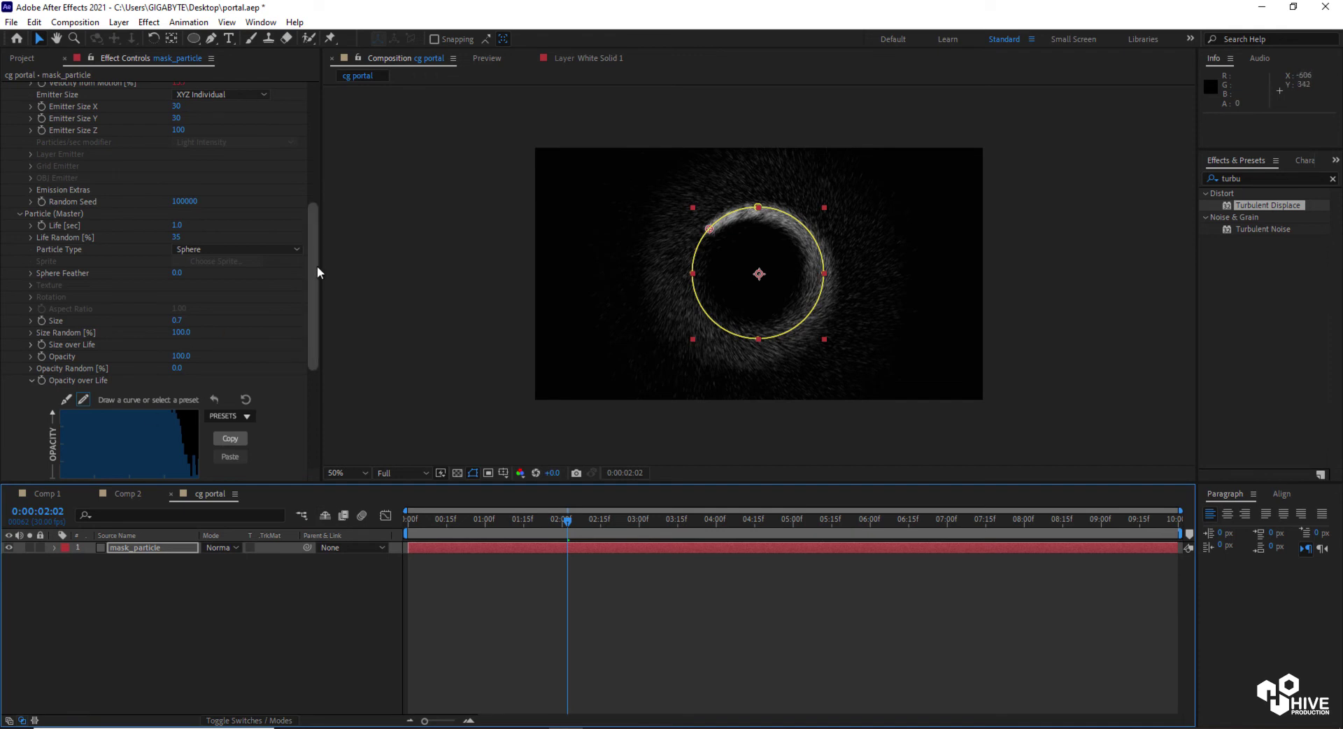
Expand the Bounce settings in Physics, keep the Bounce model, and look at the Floor Layer choices.
scroll(300, 405, "down", 6)
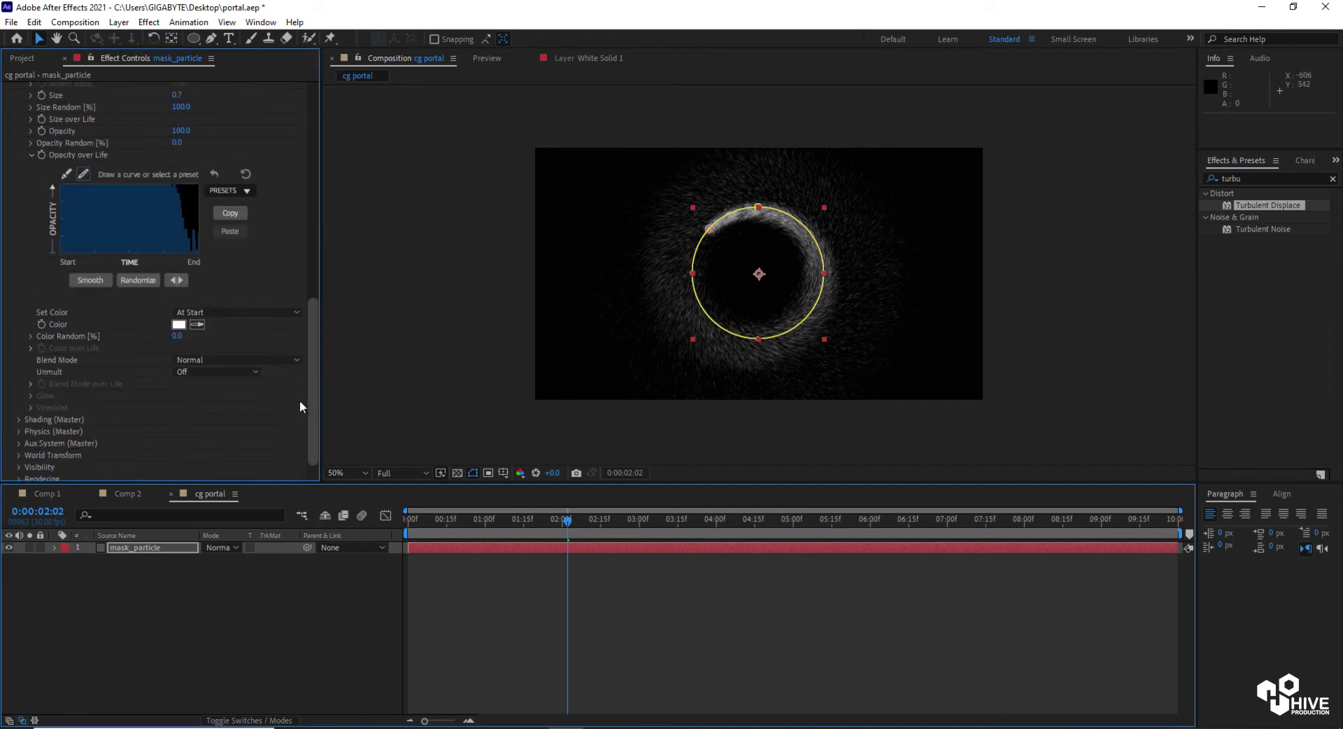
left_click(19, 427)
scroll(215, 383, "down", 2)
left_click(227, 379)
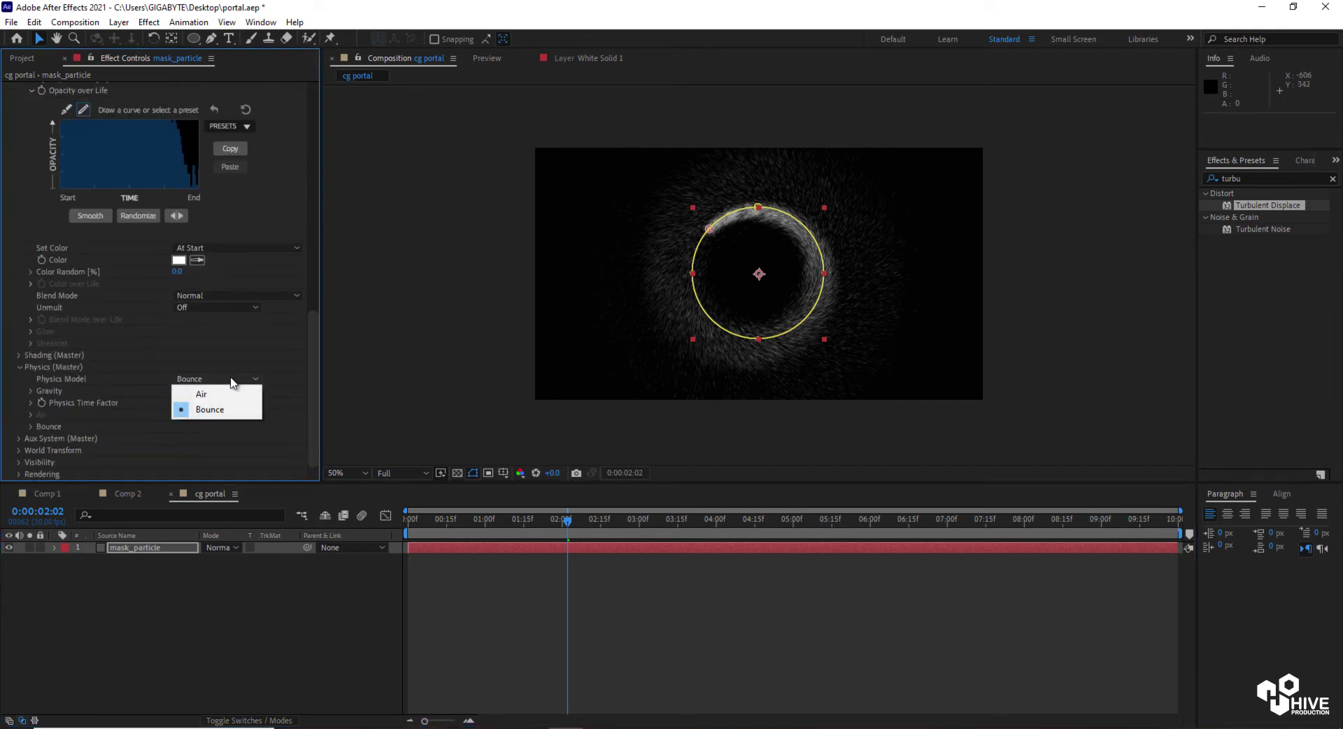
left_click(208, 412)
left_click(30, 427)
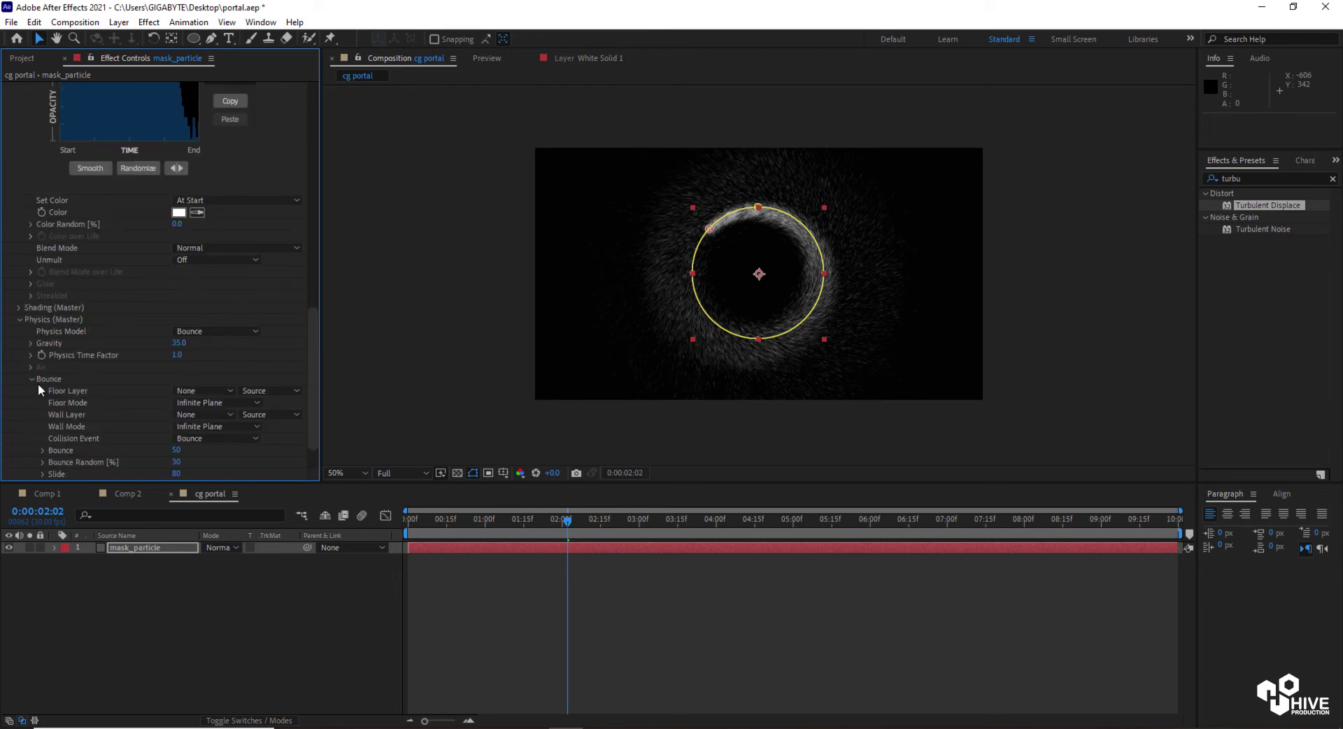
left_click(207, 391)
Create a 1280 x 720 px solid named floor and place it beneath the mask_particle layer.
right_click(173, 601)
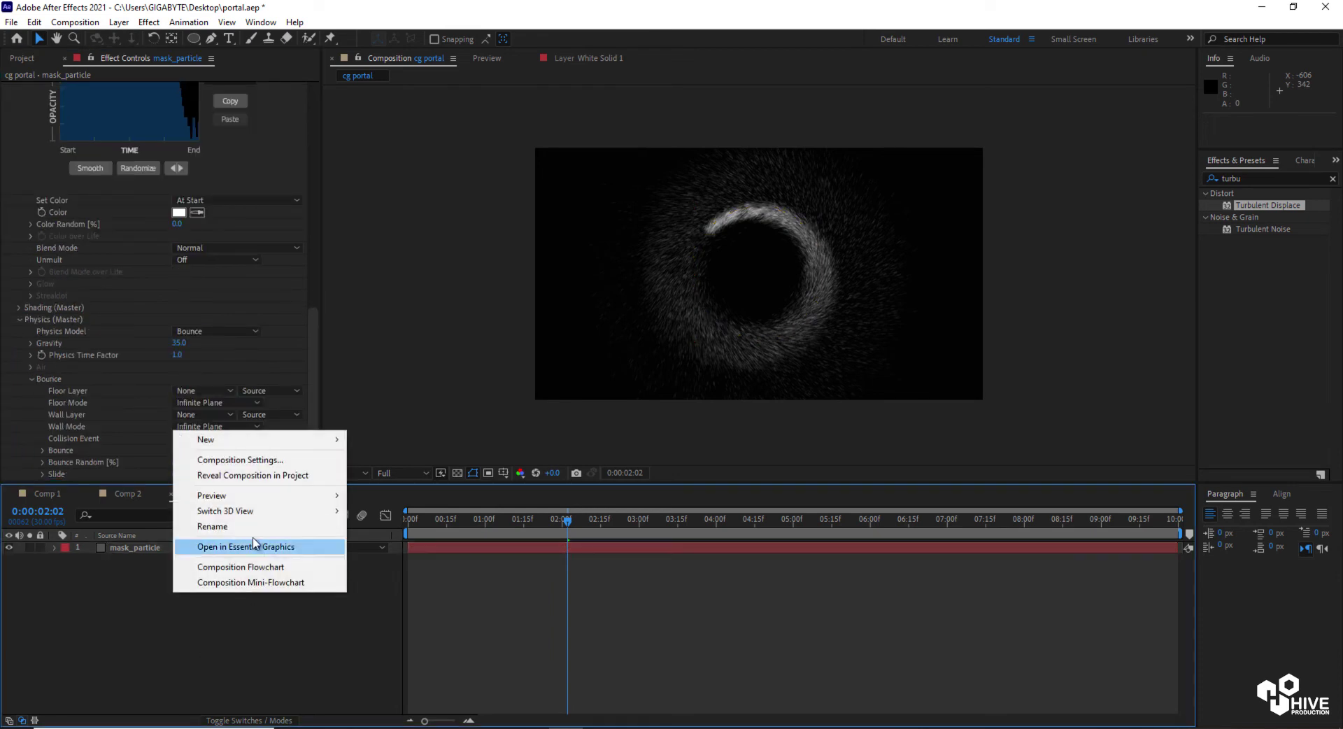
mouse_move(210, 441)
left_click(371, 475)
type("f")
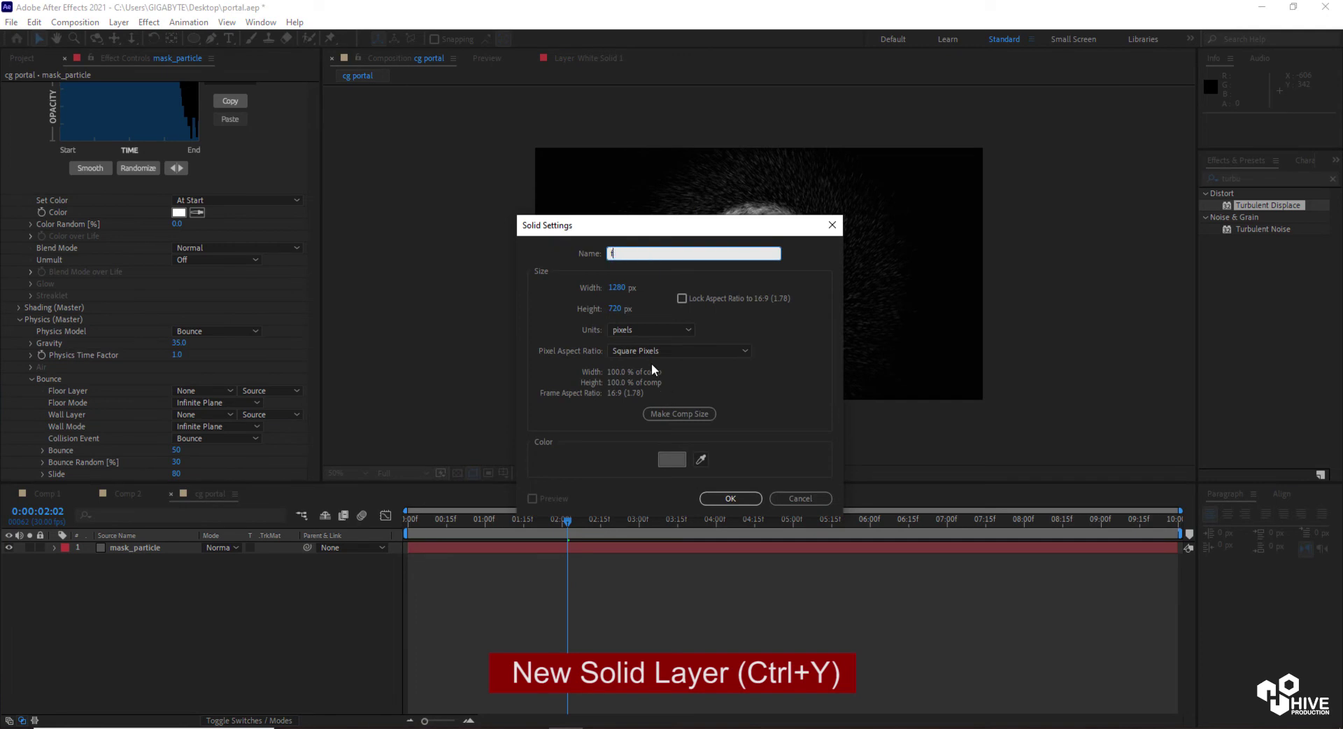
type("loor")
key("Return")
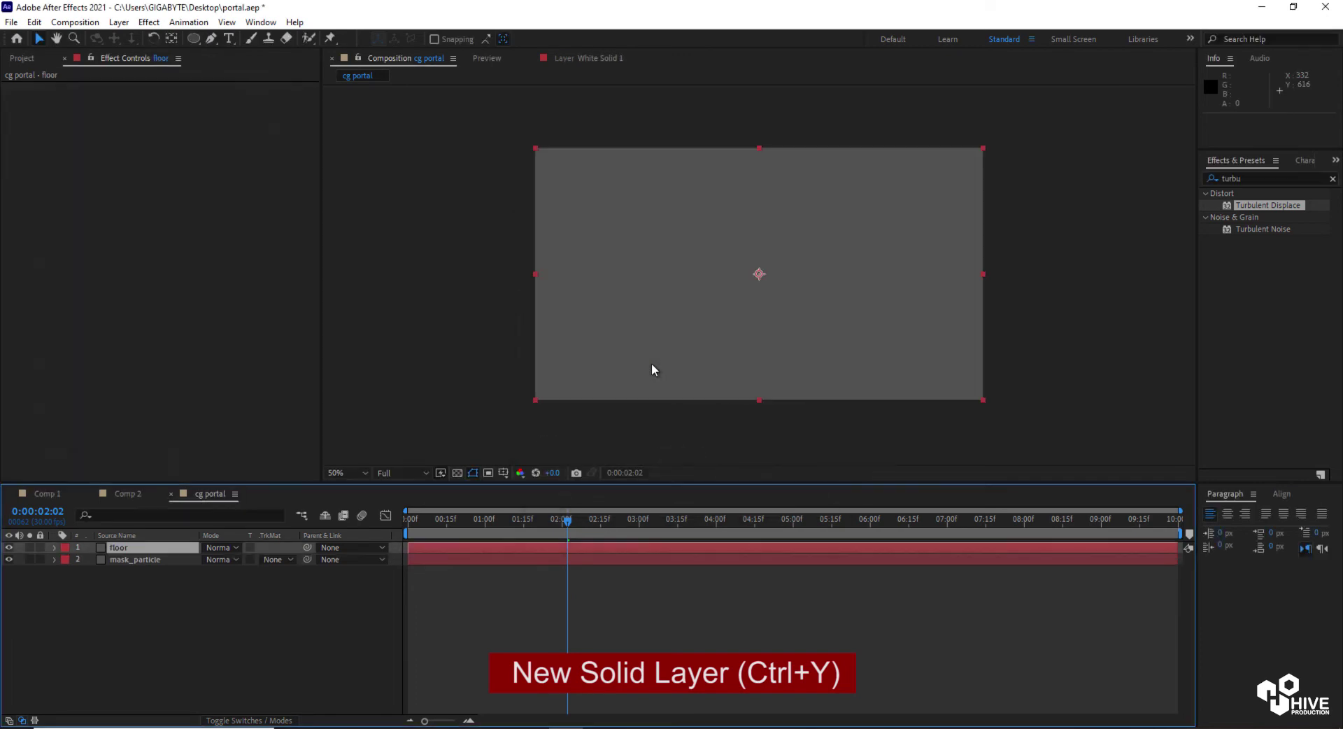
left_click_drag(308, 543, 276, 581)
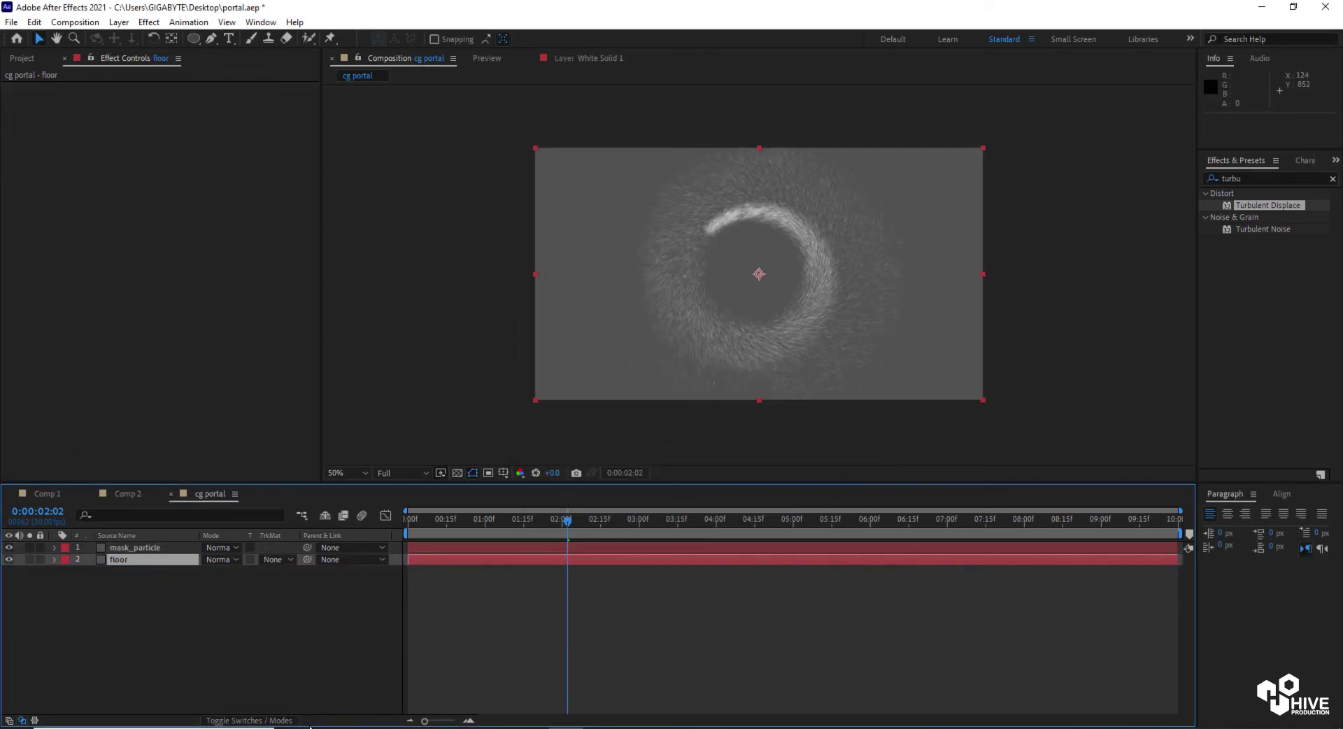
Make the floor layer 3D and set its X Rotation to -90°.
left_click(249, 720)
left_click(280, 560)
key("r")
mouse_move(223, 584)
left_mouse_down()
mouse_move(266, 583)
mouse_move(231, 584)
left_mouse_up()
left_click(220, 584)
type("-90")
key("Return")
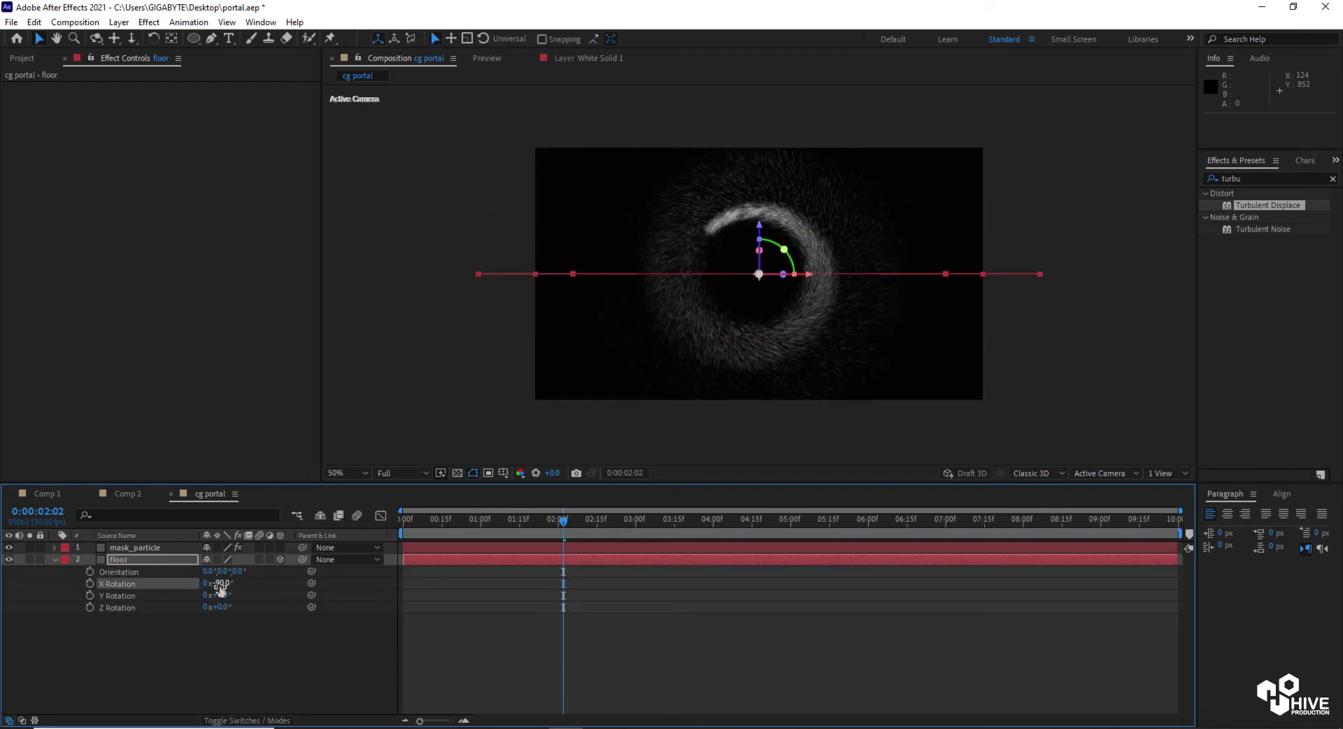
Lower the floor layer beneath the particle ring to about Y 646 and preview the animation.
left_click_drag(758, 236, 748, 333)
scroll(798, 400, "up", 2)
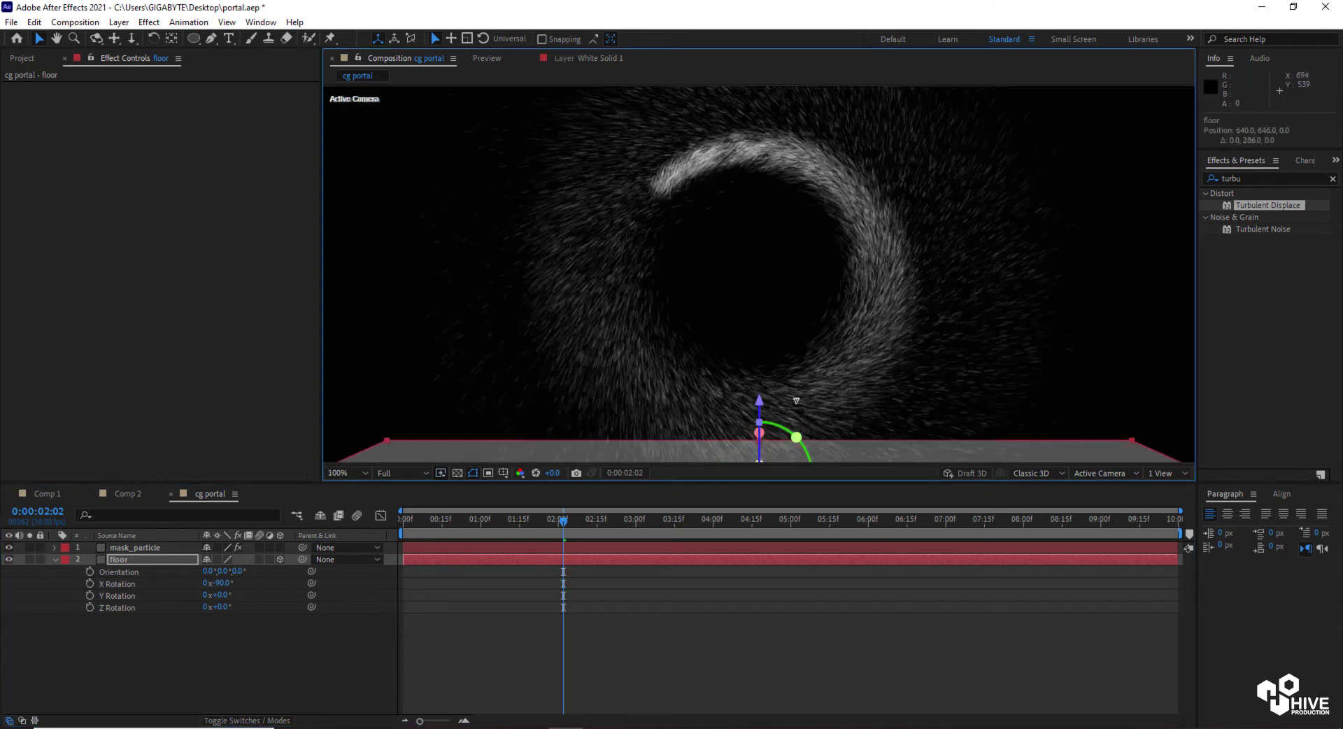
left_click_drag(764, 380, 774, 241)
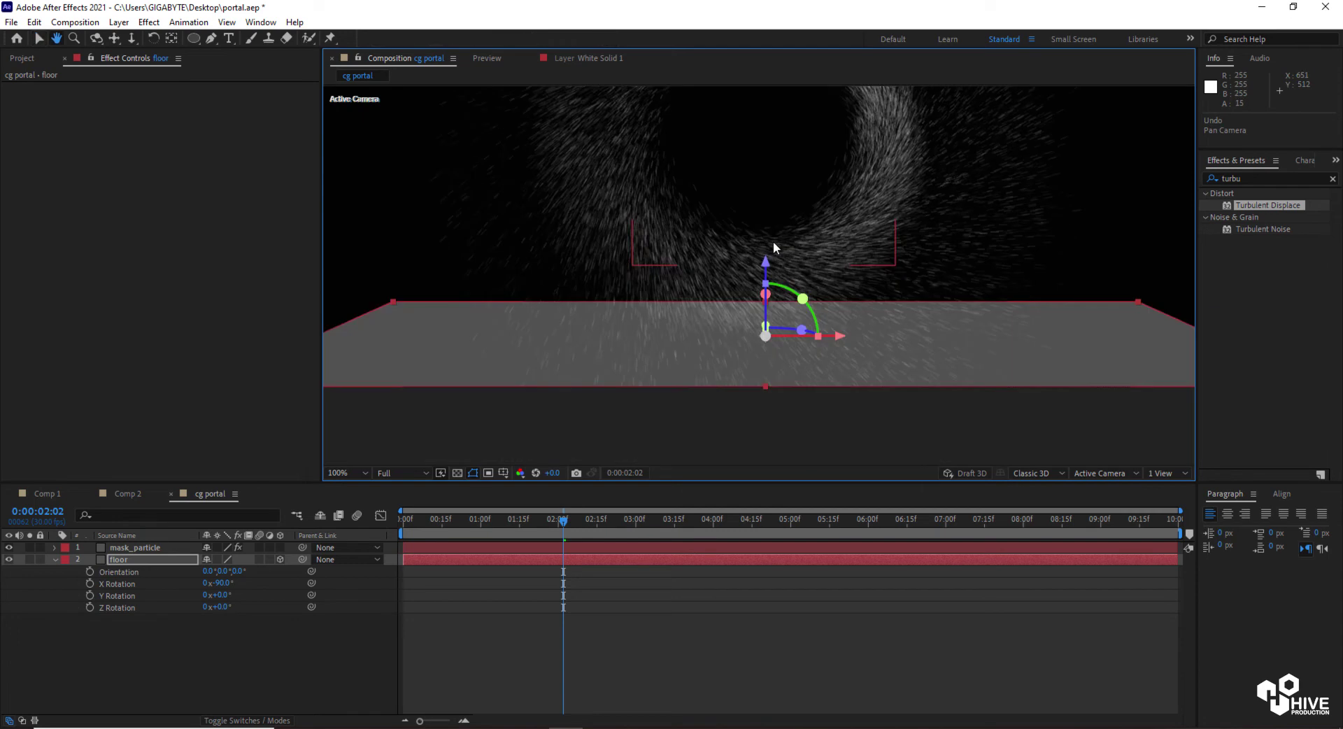
key("space")
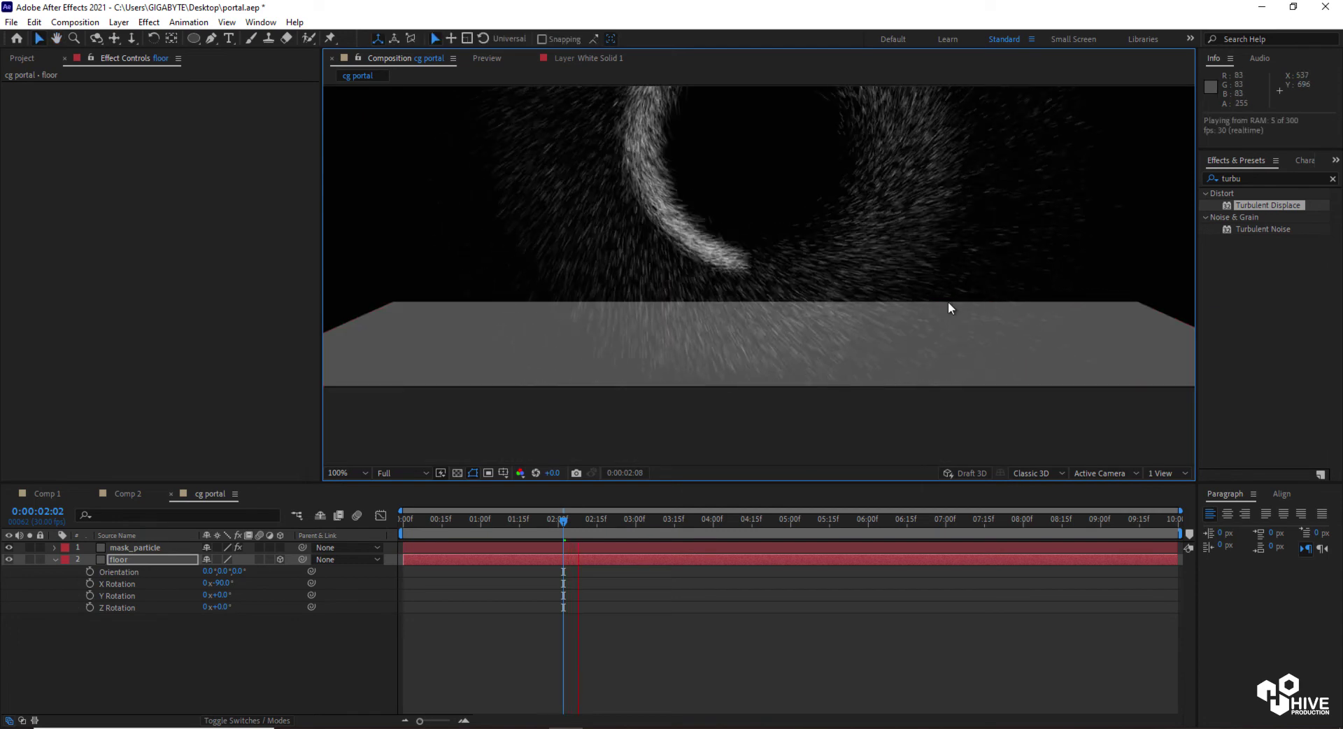
key("space")
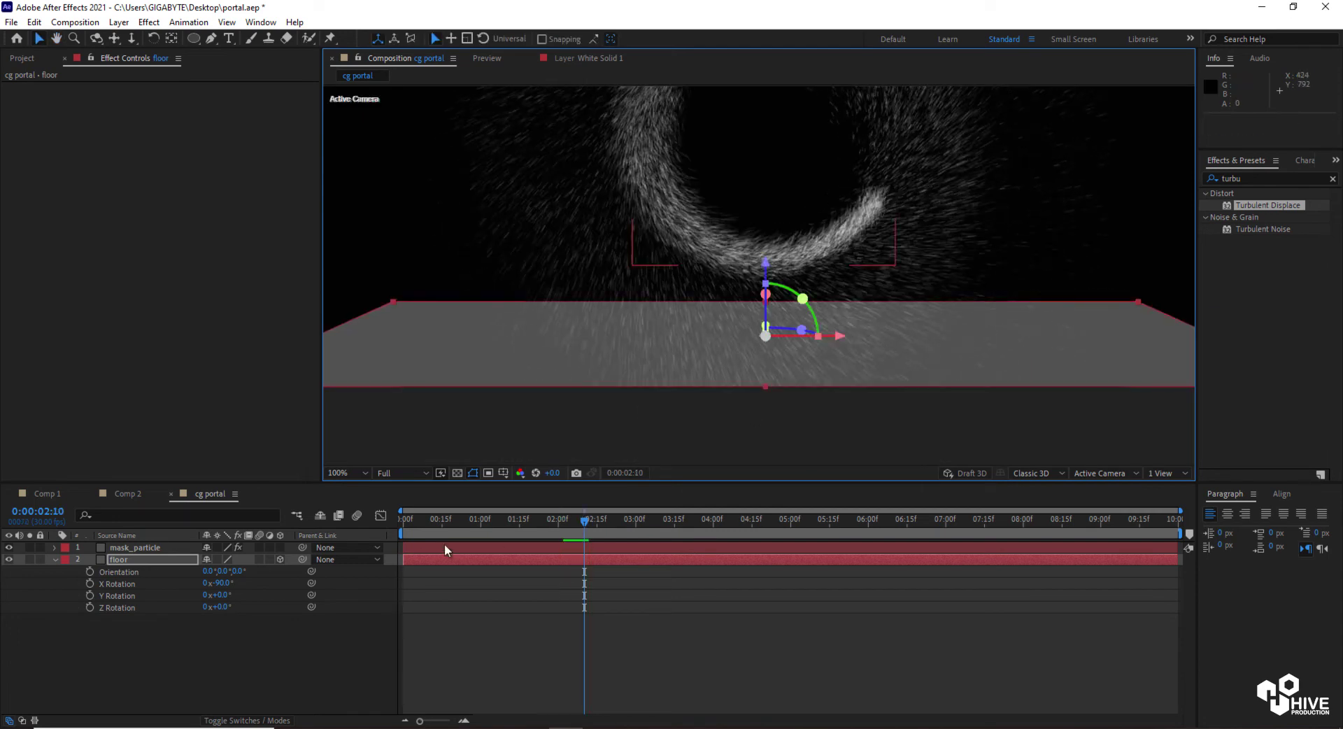
Try a Gravity of 285 in the mask_particle layer's Physics settings and preview it.
left_click(445, 549)
scroll(159, 309, "down", 5)
scroll(160, 309, "down", 5)
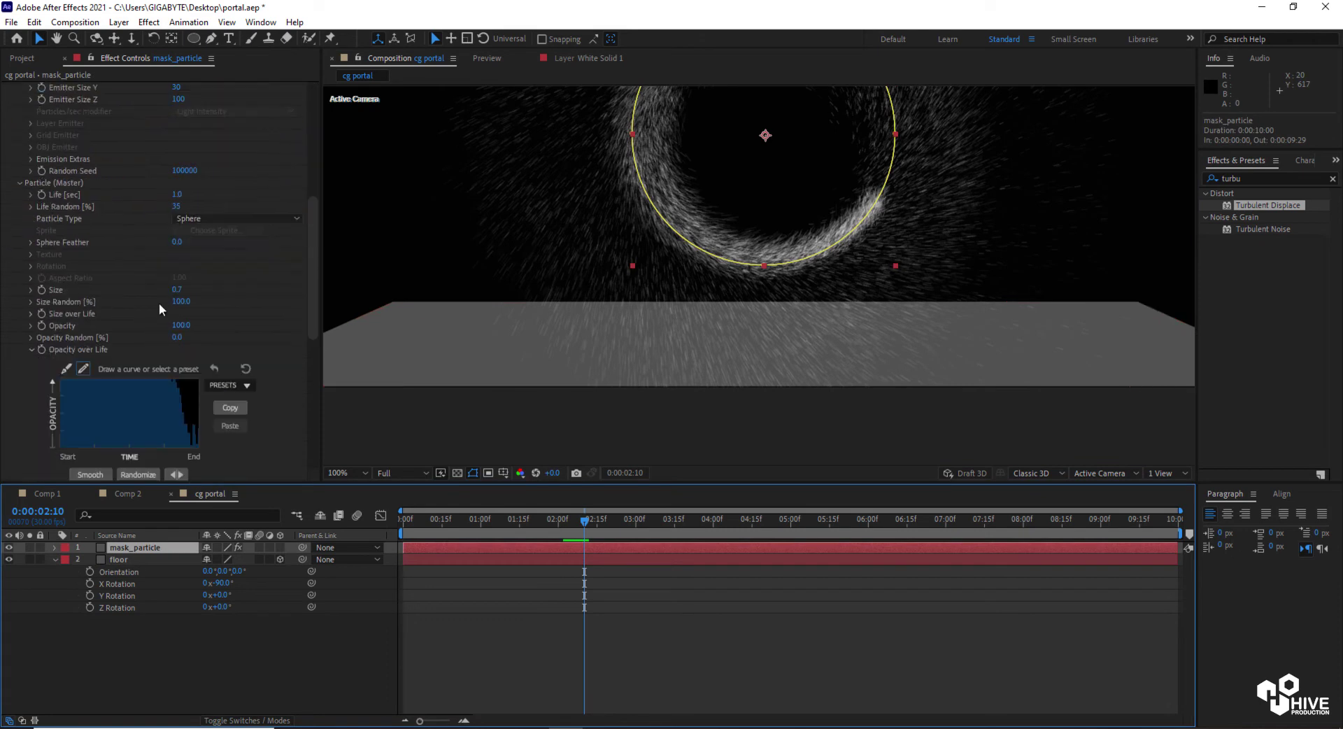
left_click(19, 182)
left_click_drag(180, 296, 195, 300)
scroll(715, 258, "down", 2)
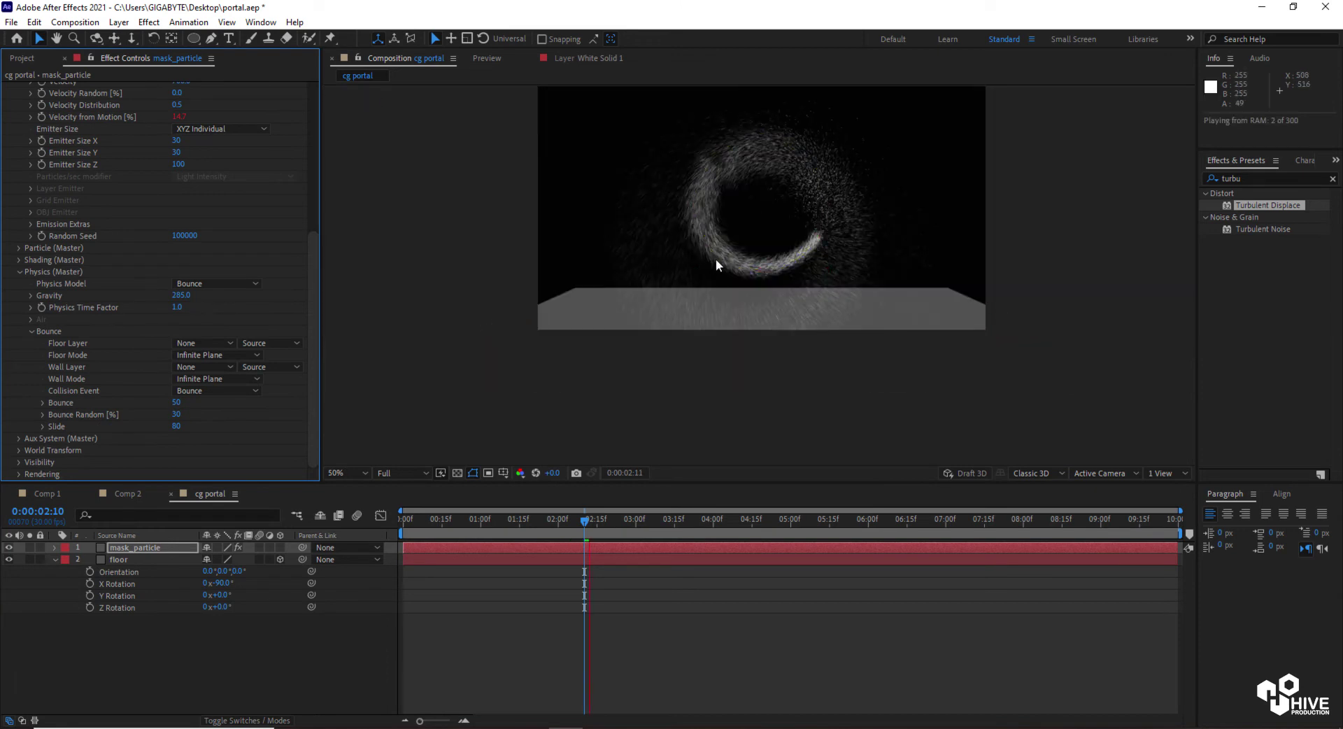
key("space")
Set the mask_particle Gravity to 40 and assign the floor solid as the Bounce Floor Layer.
left_click(177, 295)
type("40")
key("Return")
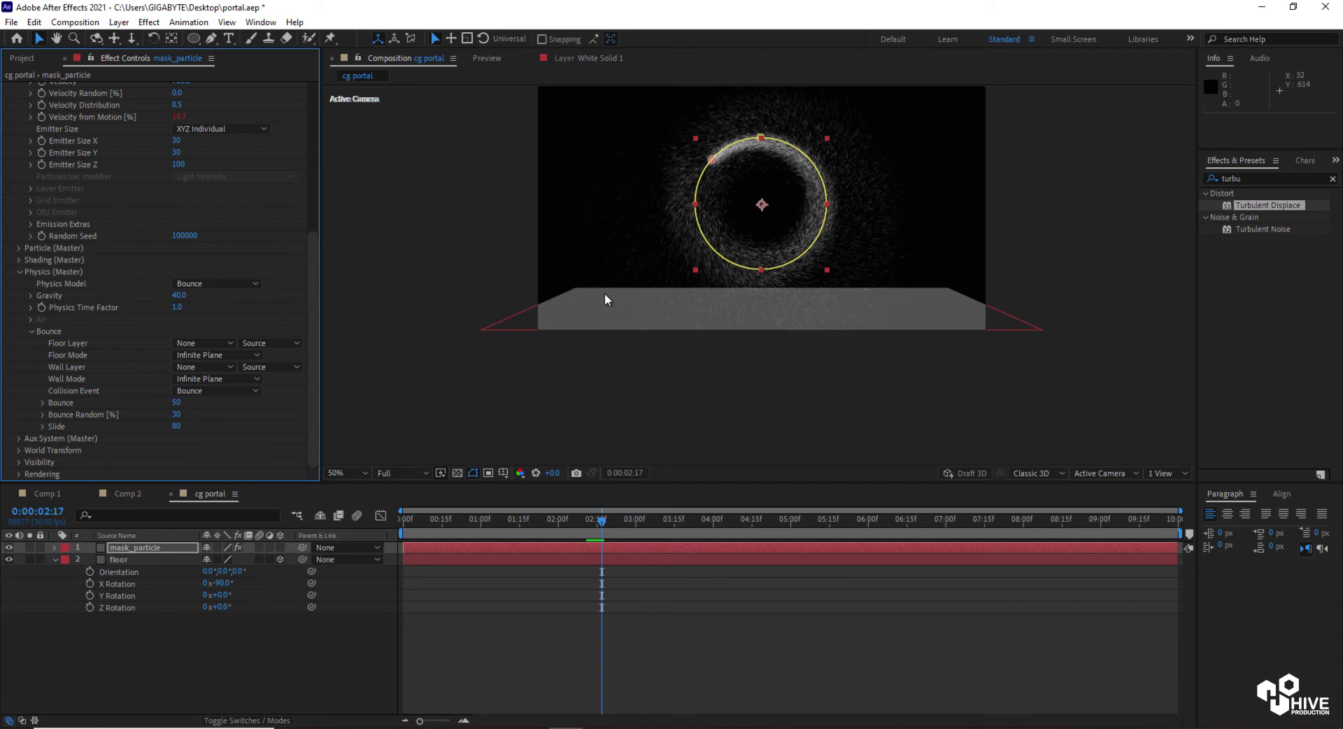
left_click(208, 344)
left_click(214, 395)
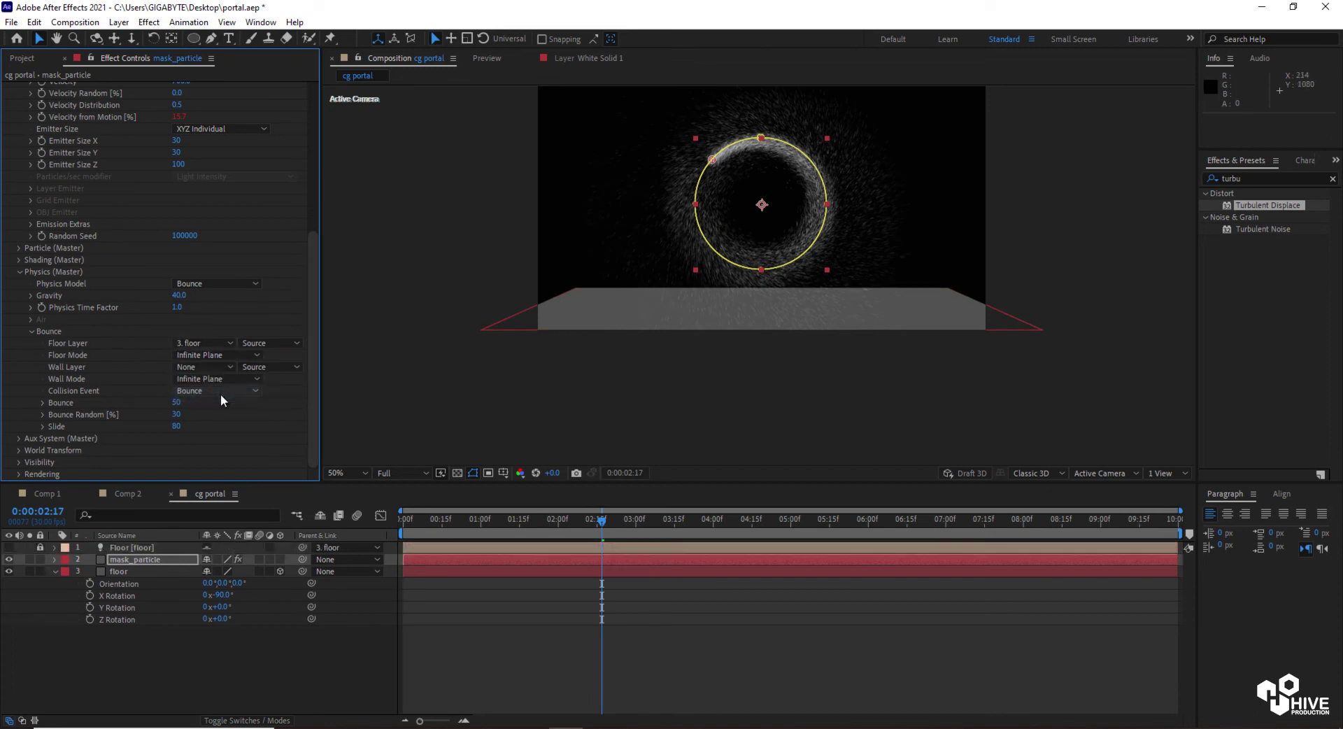
Preview how the ring's sparks bounce on the floor layer.
scroll(770, 308, "up", 2)
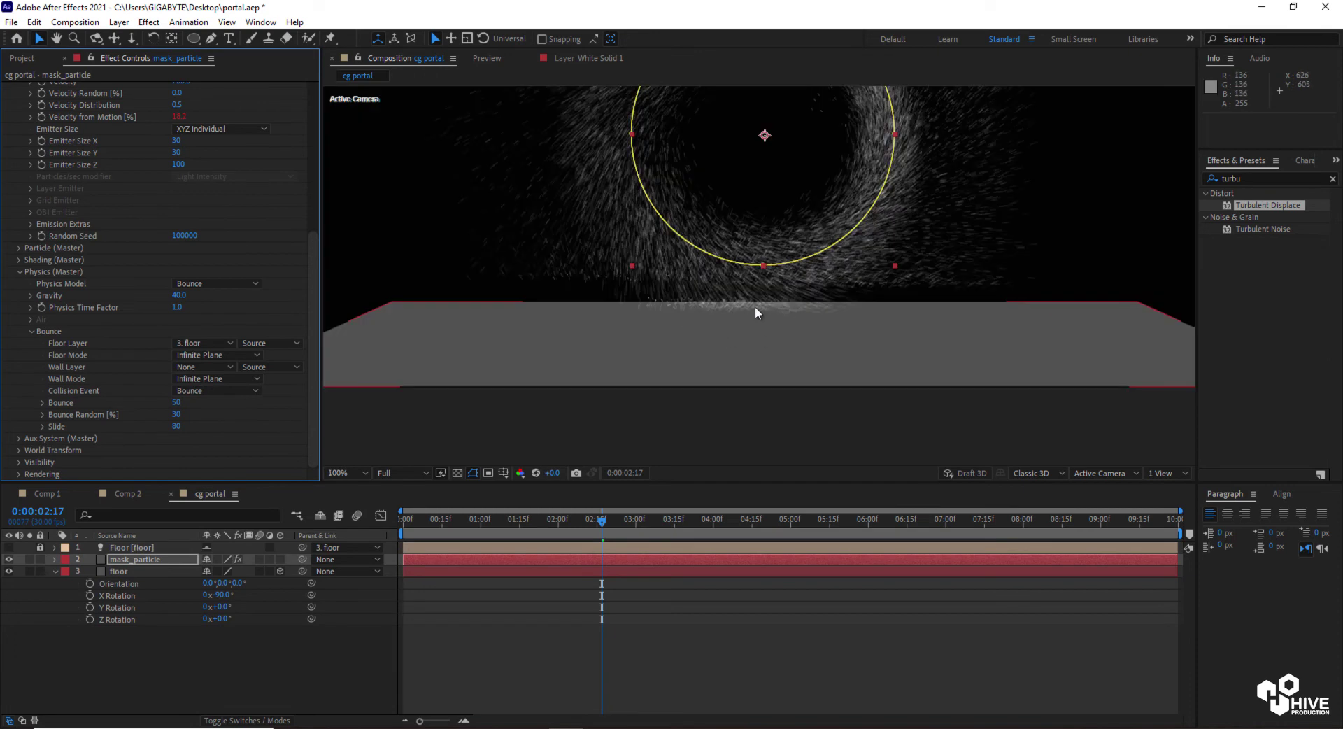
key("space")
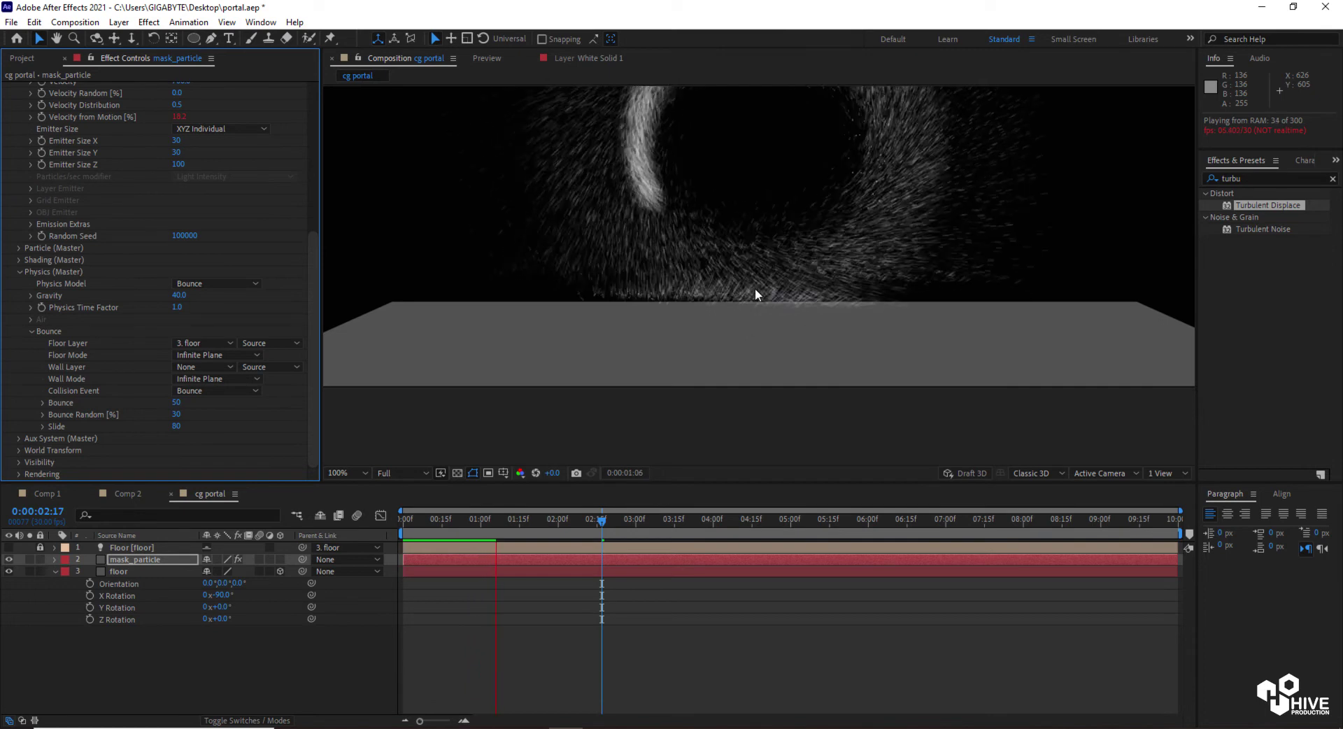
key("space")
Set the mask_particle layer's Bounce Collision Event to Stick and preview the sparks landing on the floor.
left_click(200, 391)
left_click(203, 437)
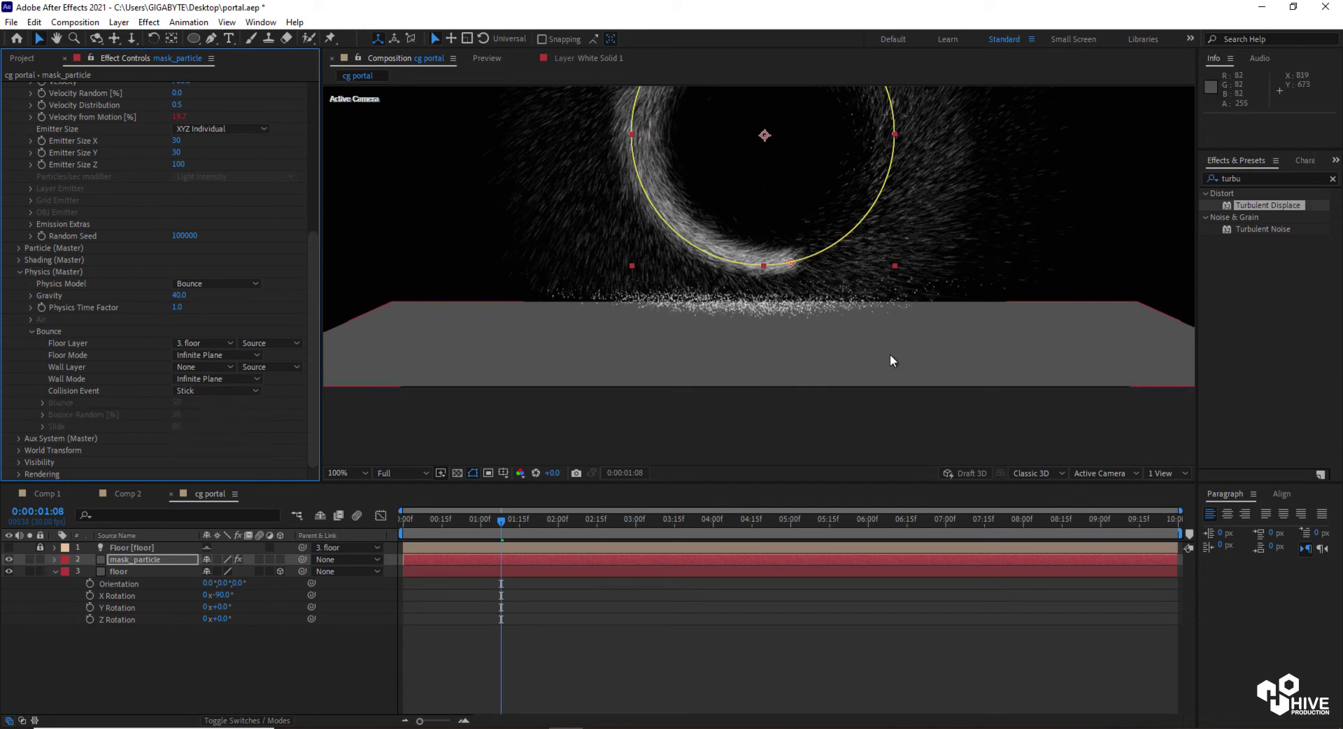
key("space")
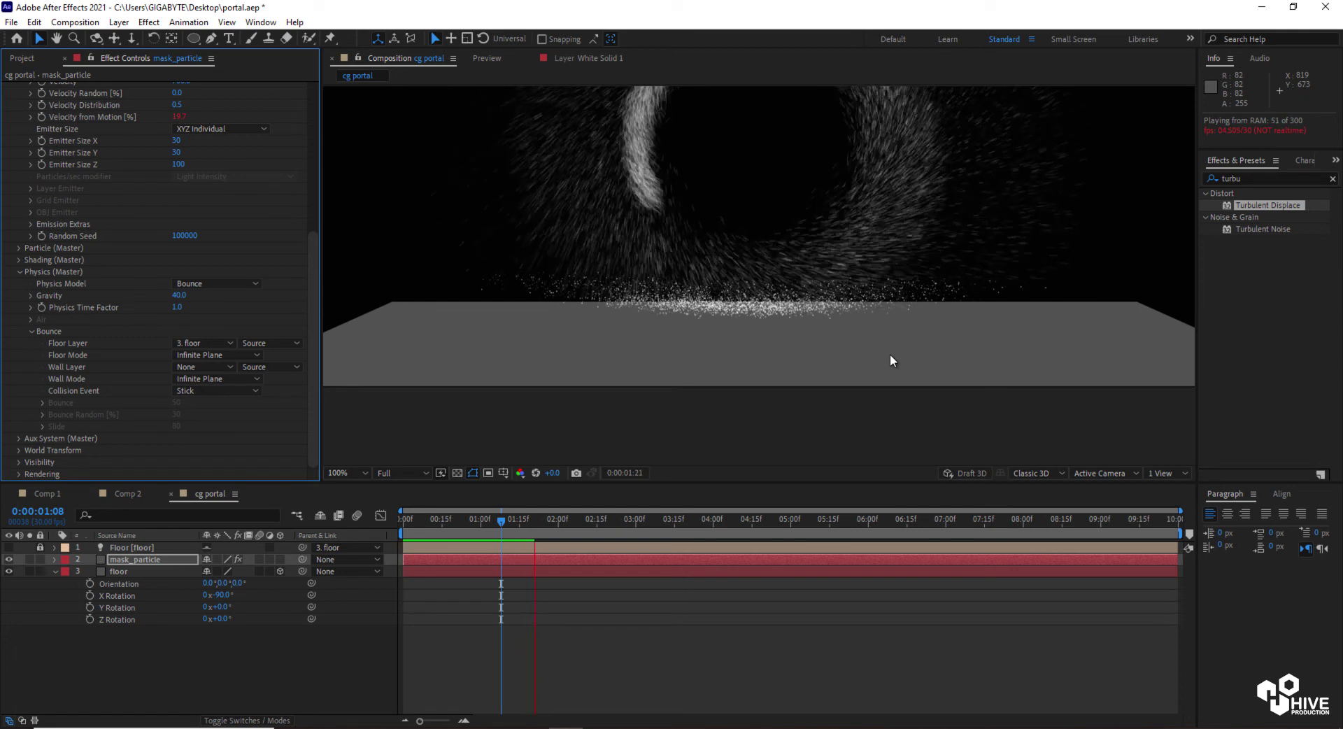
key("space")
Scale up the floor layer so it extends farther toward the camera, and preview the animation.
scroll(884, 351, "down", 2)
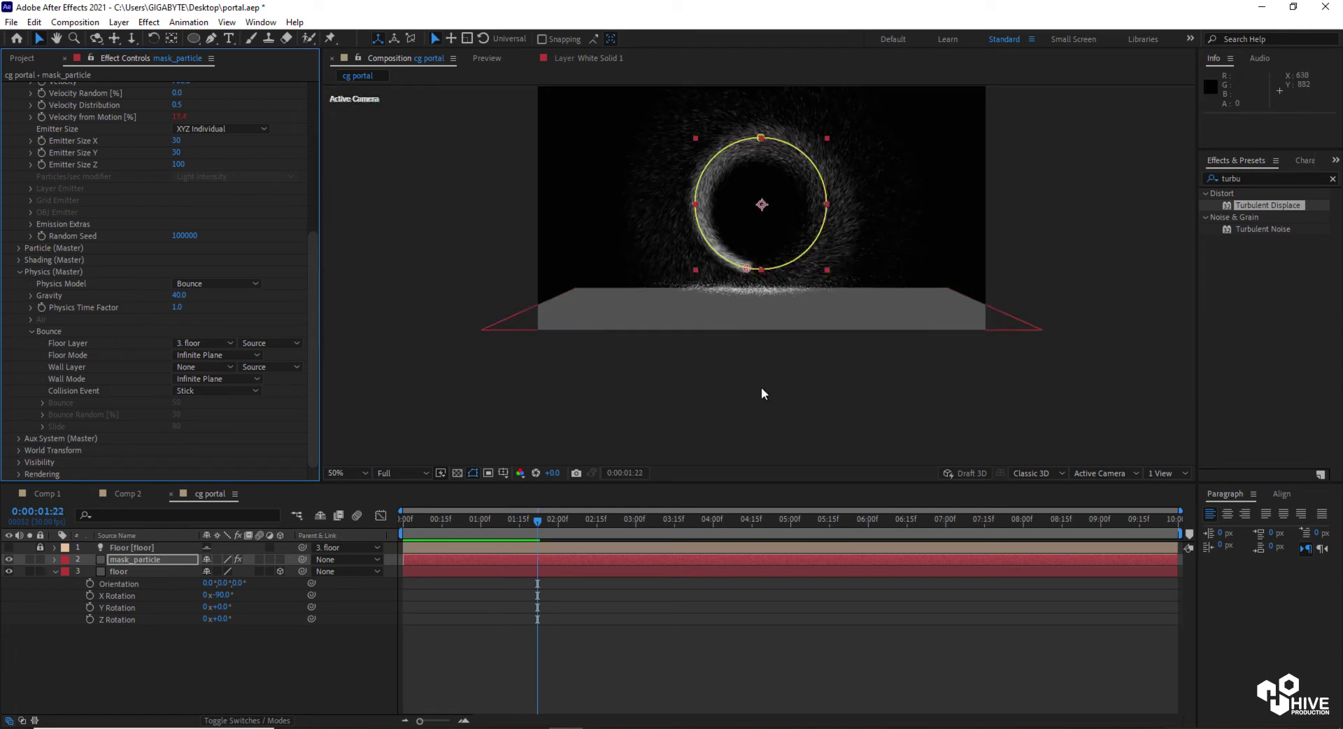
left_click(762, 294)
left_click_drag(762, 294, 761, 386)
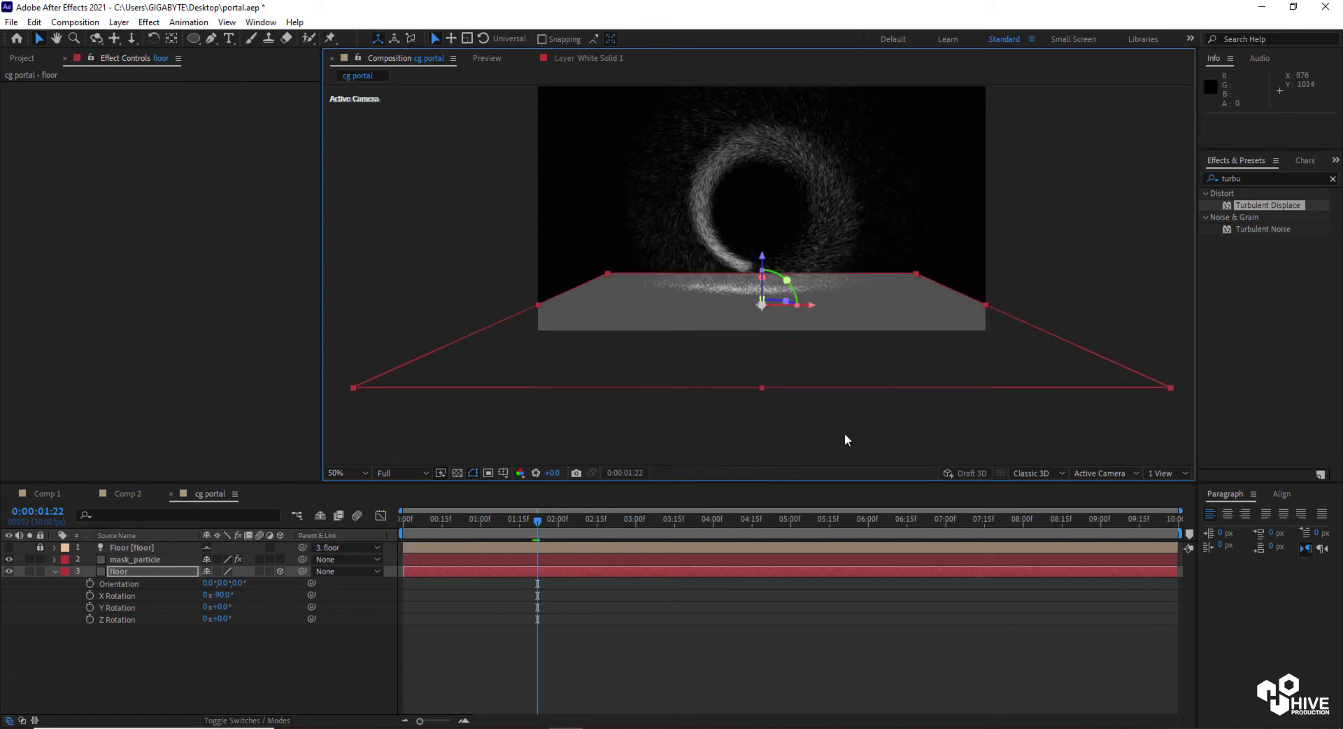
key("space")
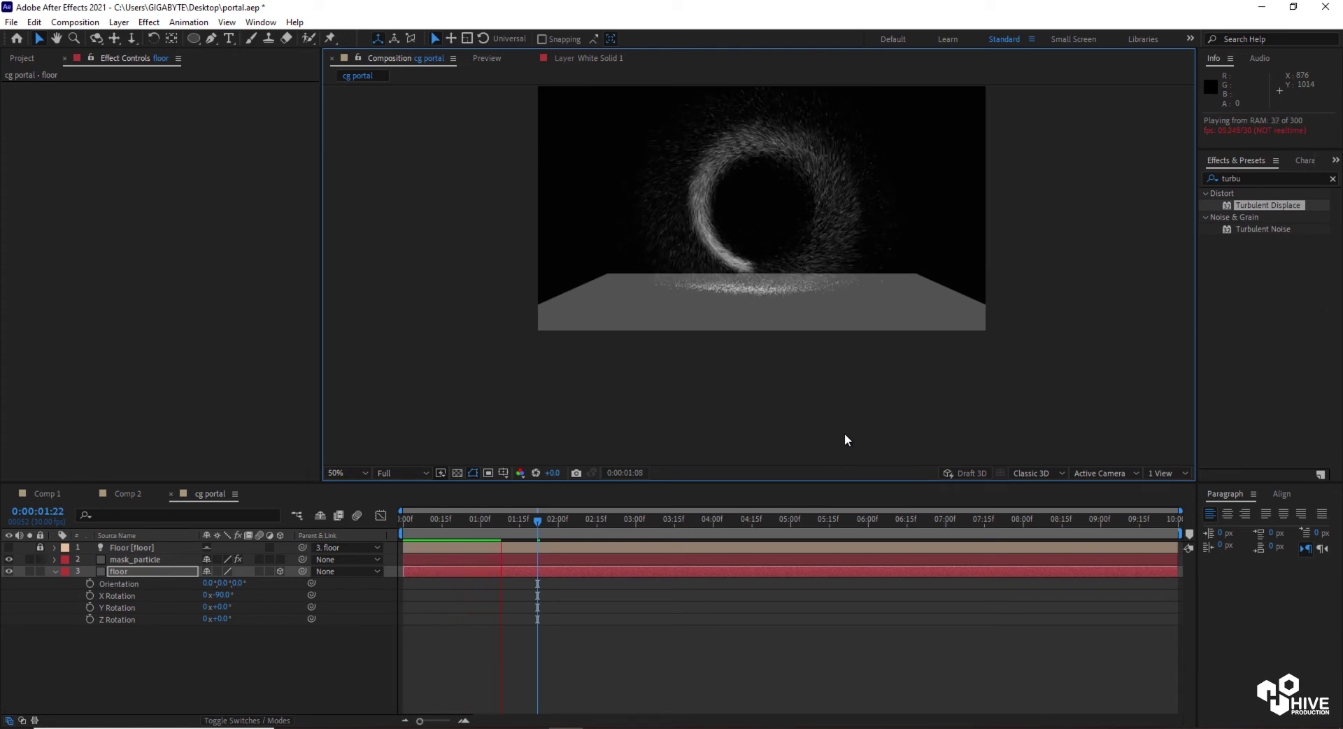
key("space")
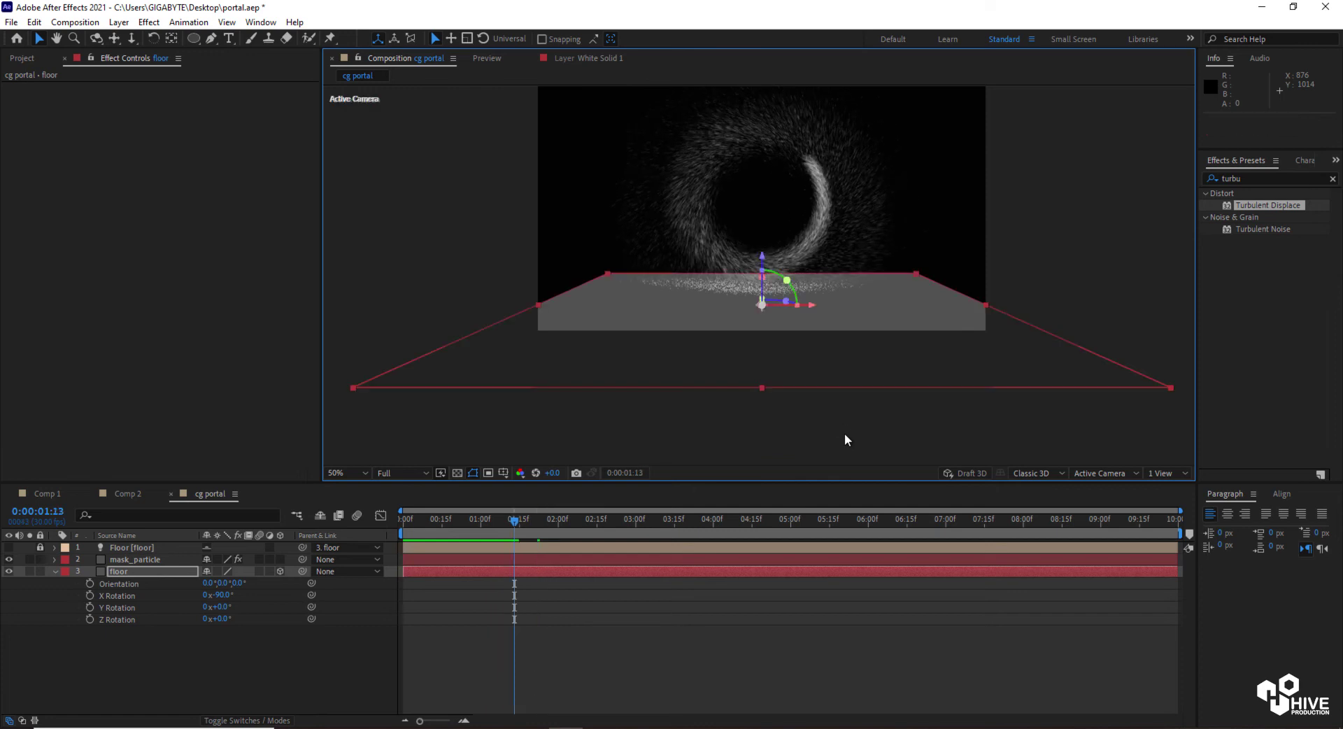
left_click(540, 444)
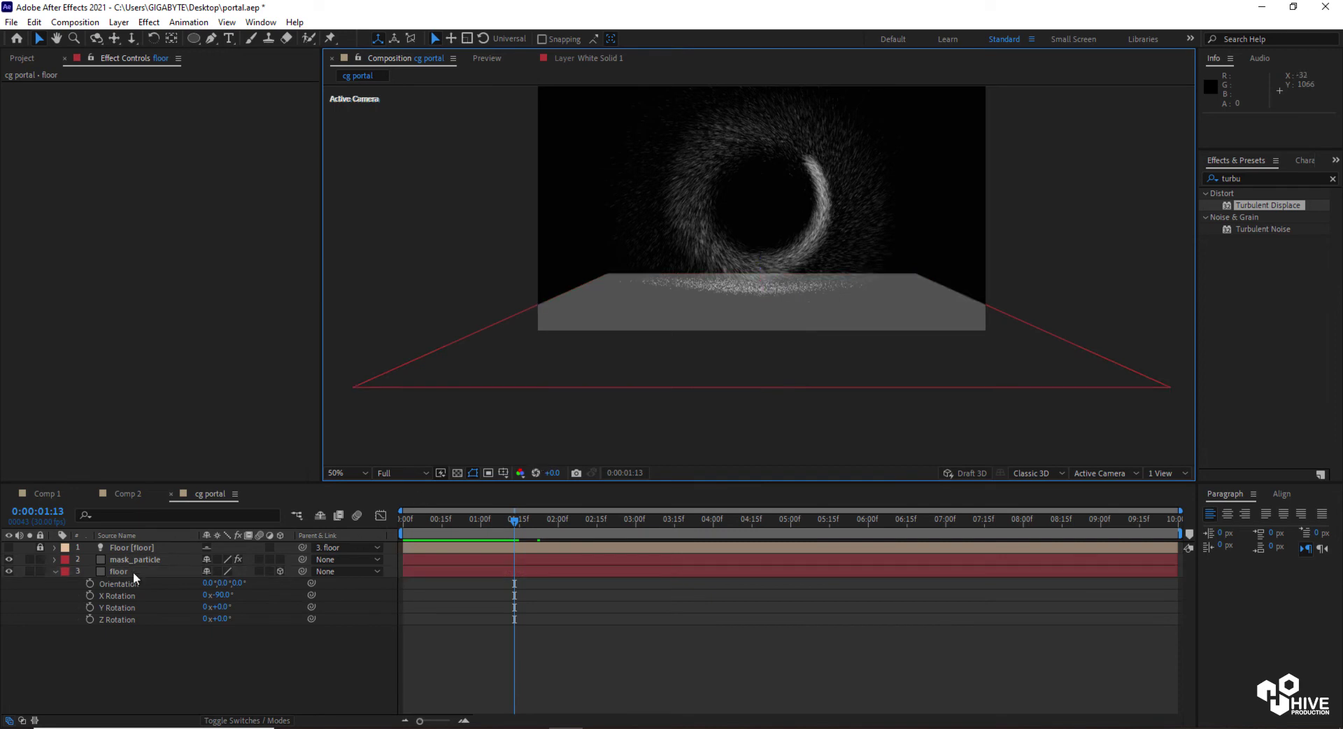
Collapse the floor layer's properties and duplicate the mask_particle layer.
left_click(55, 571)
left_click(131, 557)
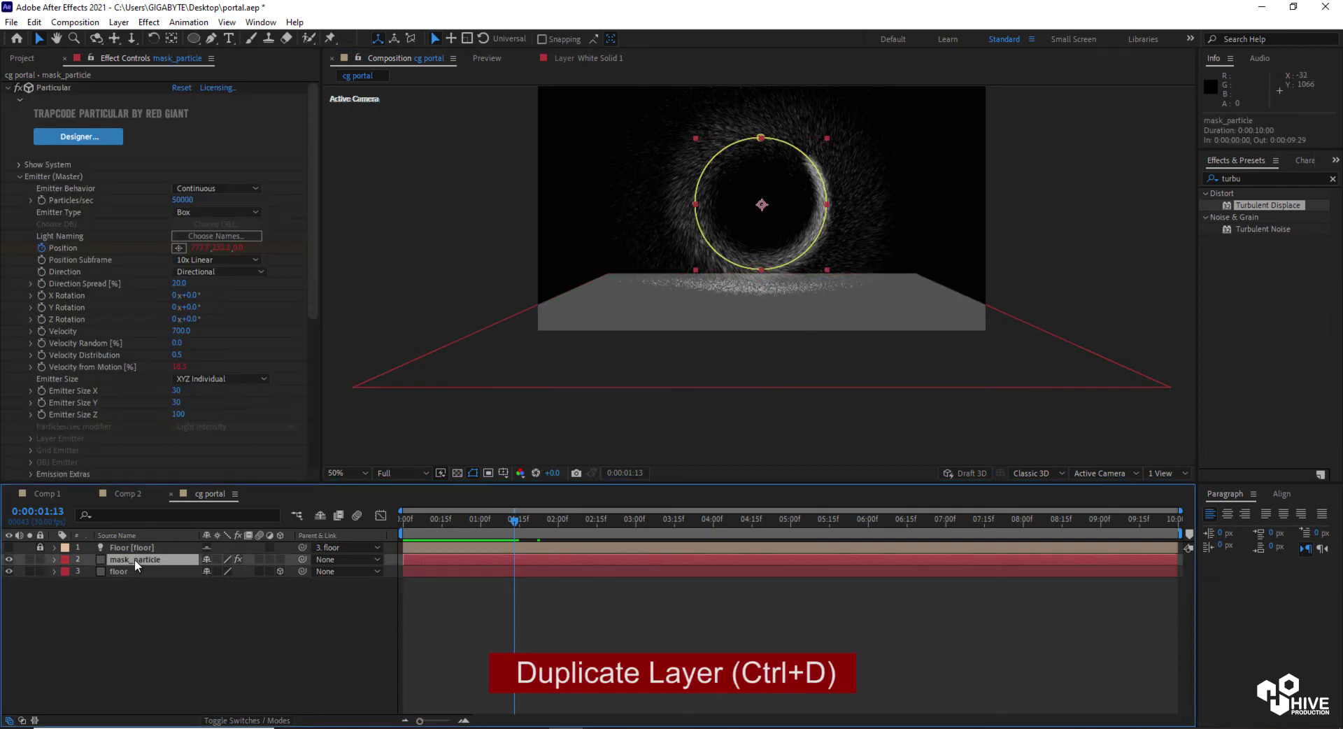
left_click(34, 22)
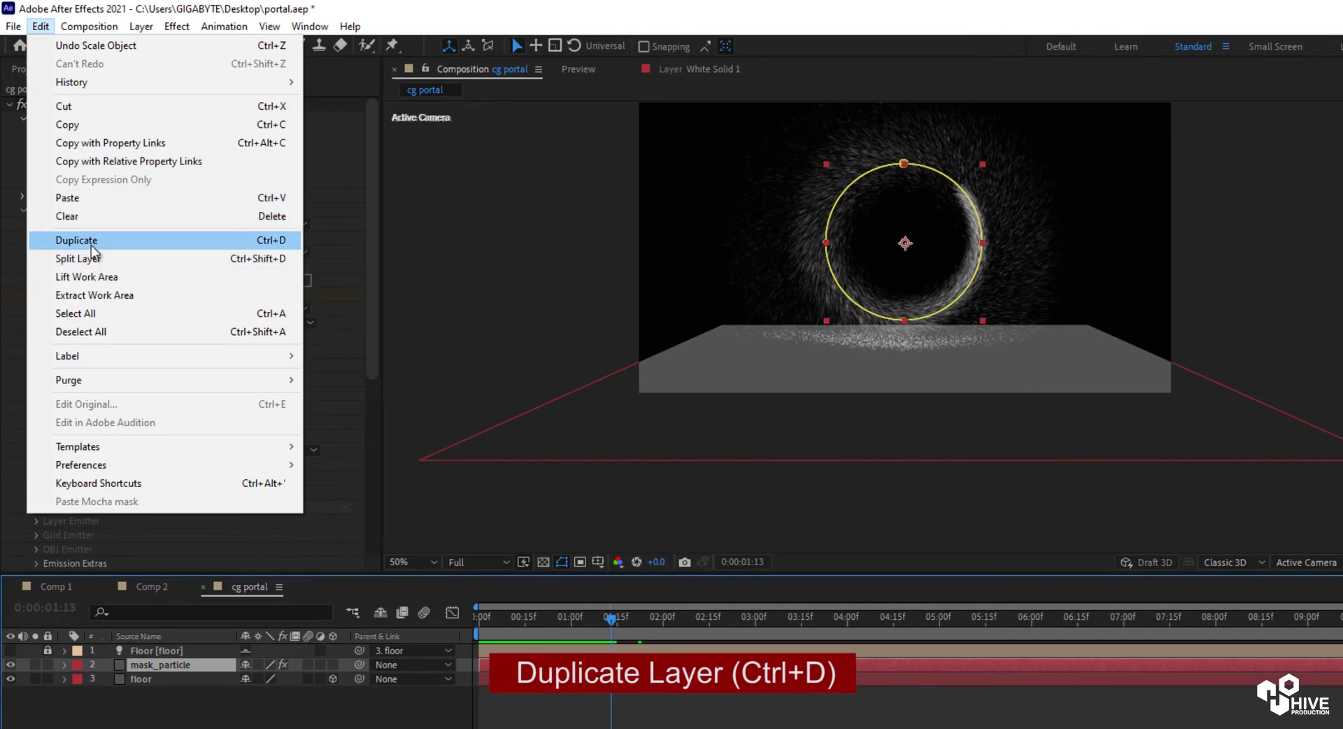
left_click(91, 238)
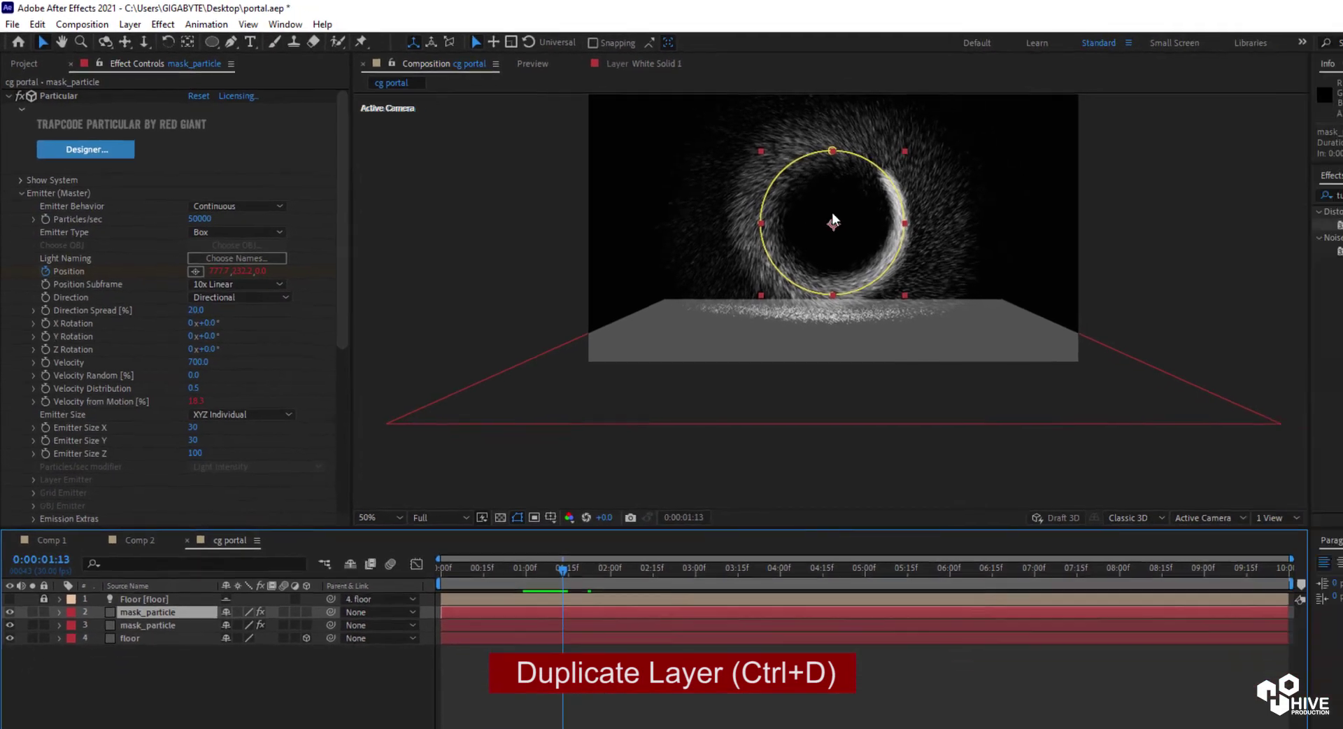
Set the duplicated mask_particle layer's Particles/sec to 6500 and its Emitter Type to Point.
scroll(877, 377, "up", 2)
key("v")
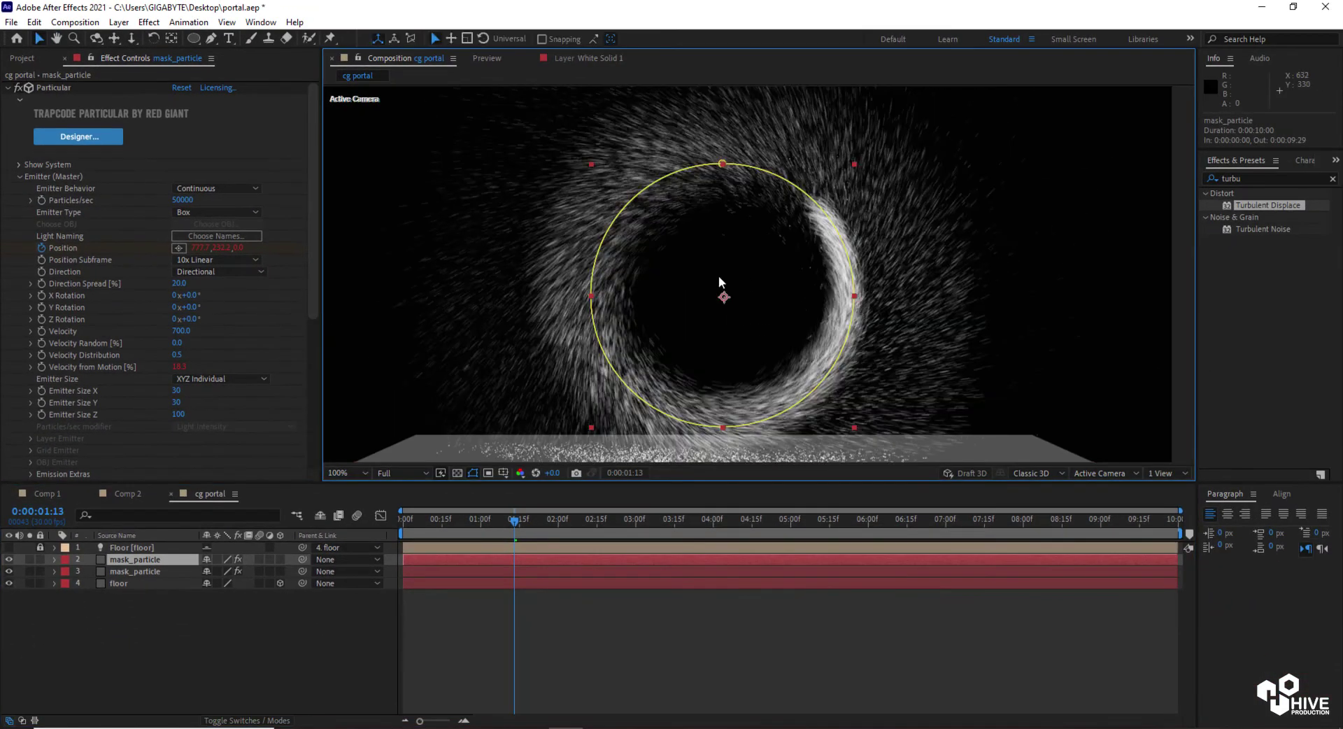
left_click(132, 558)
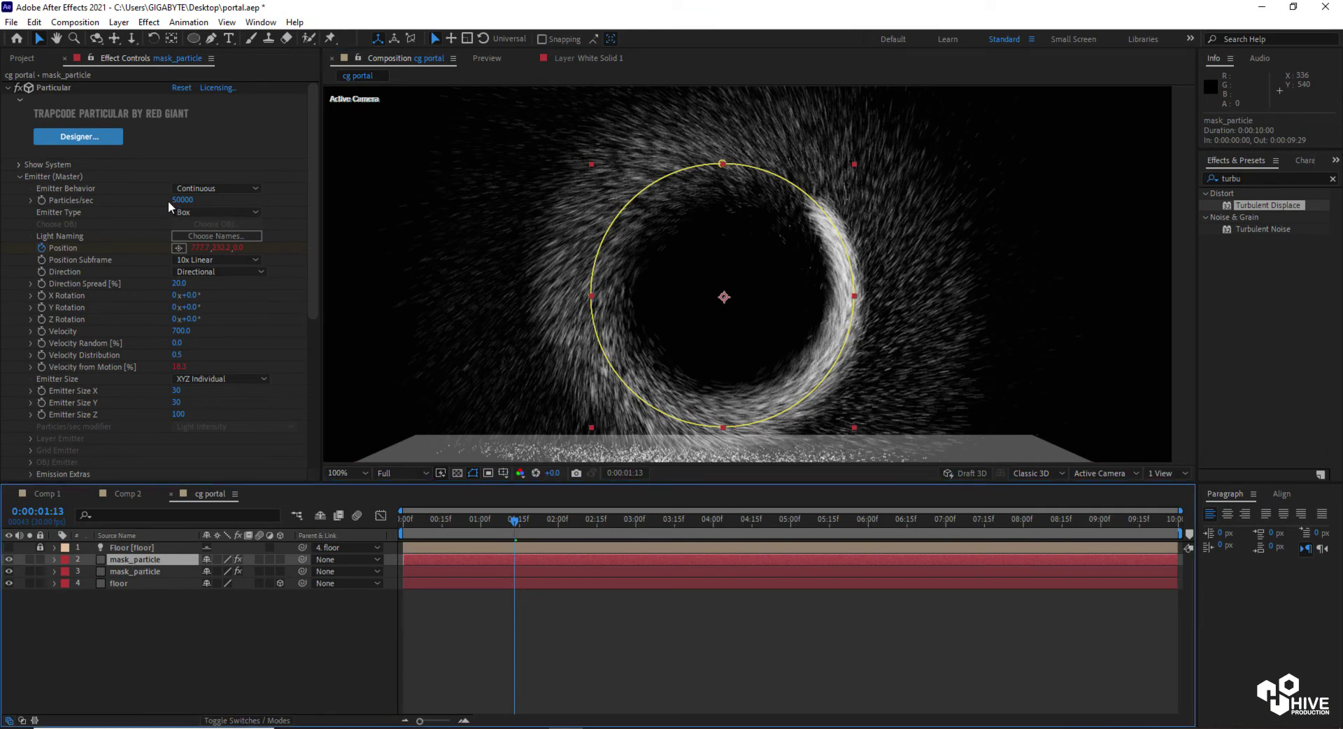
left_click(180, 201)
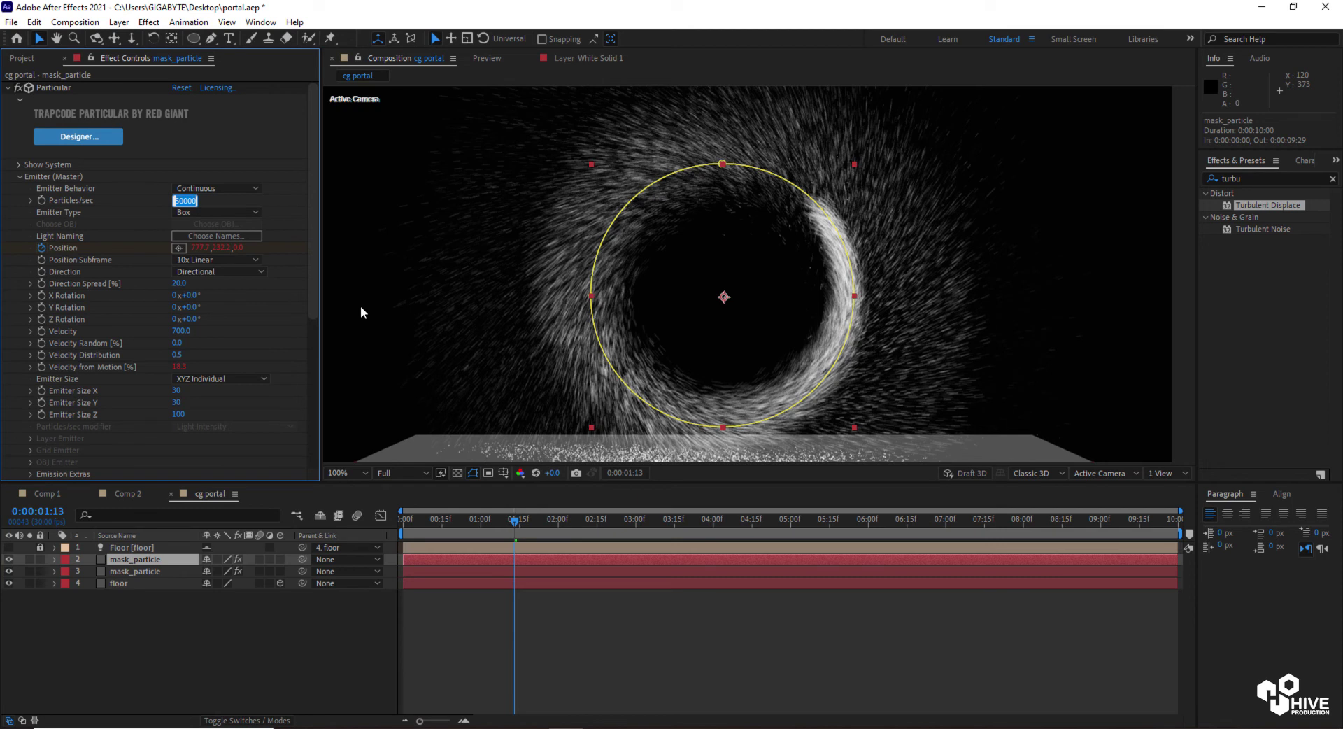
type("6500")
key("Return")
left_click(198, 214)
left_click(203, 231)
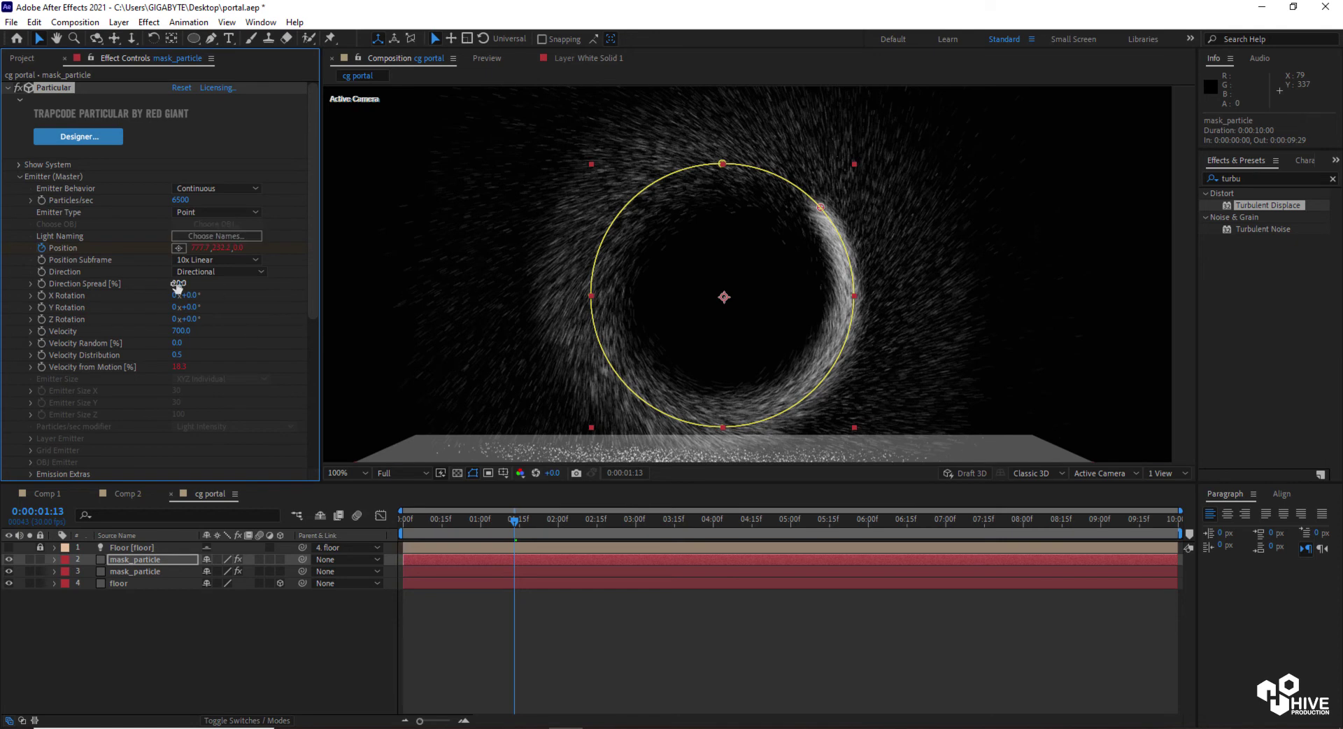
Set the duplicated particle layer's Direction Spread to 40%.
left_click(178, 283)
type("40")
key("Return")
Try several Velocity values for the duplicated particle layer's emitter.
mouse_move(181, 332)
left_mouse_down()
mouse_move(135, 336)
mouse_move(171, 336)
left_mouse_up()
left_click(181, 331)
type("720")
key("Return")
left_click_drag(188, 336, 208, 333)
left_click(183, 332)
type("810")
key("Return")
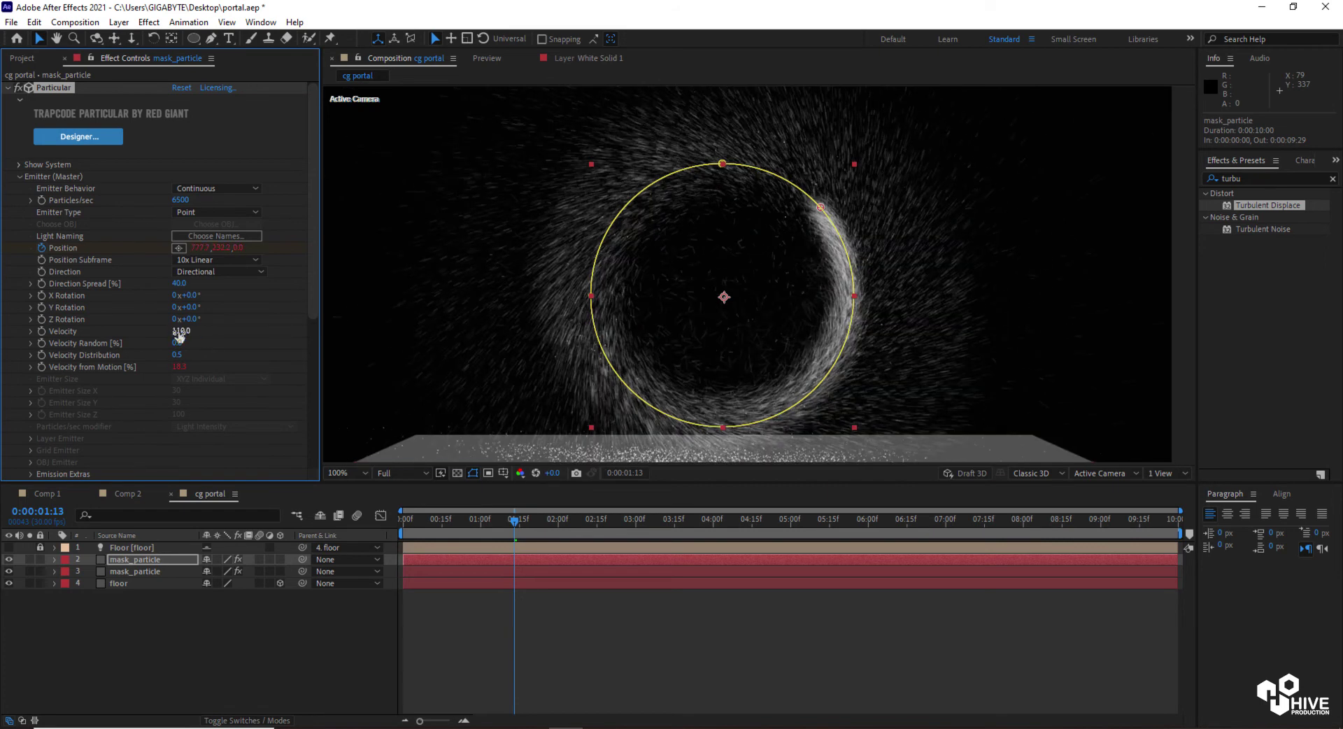
Set the duplicated particle layer's emitter Velocity to 50 and preview the ring.
left_click(180, 332)
type("50")
key("Return")
scroll(793, 327, "down", 2)
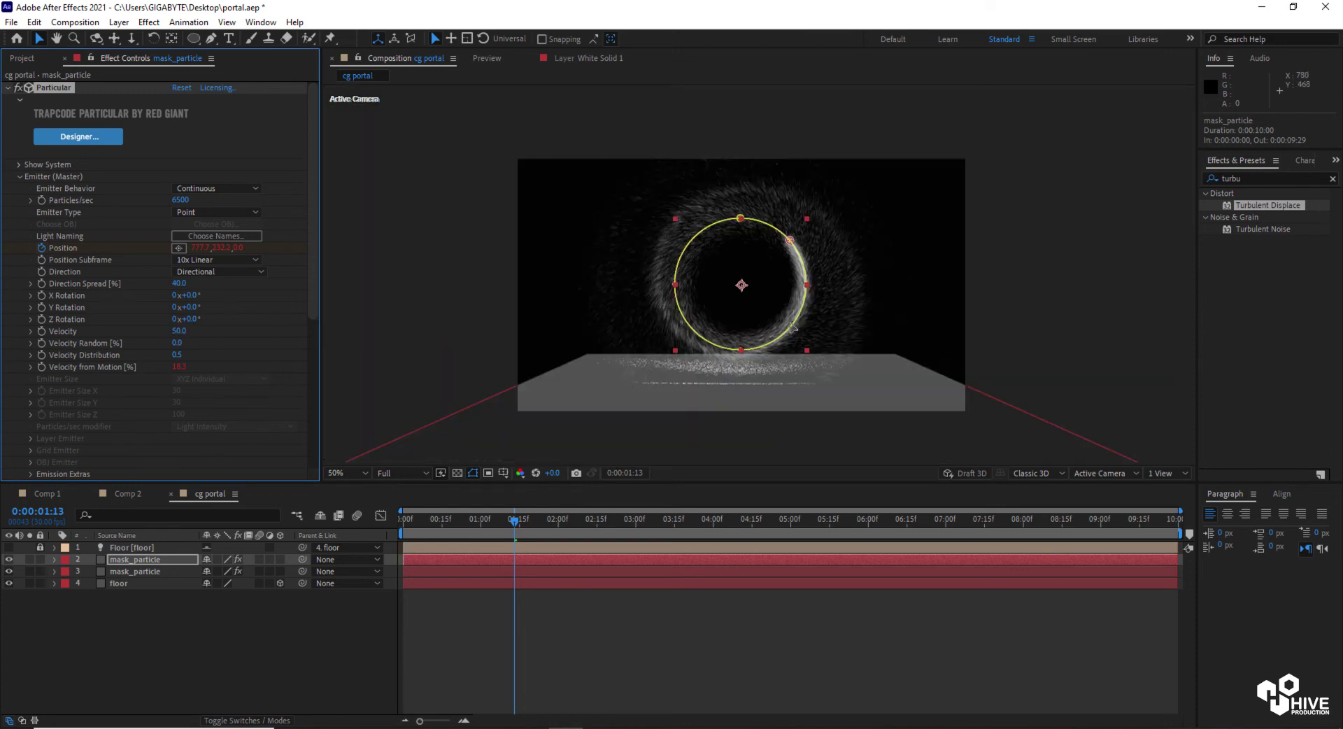
key("space")
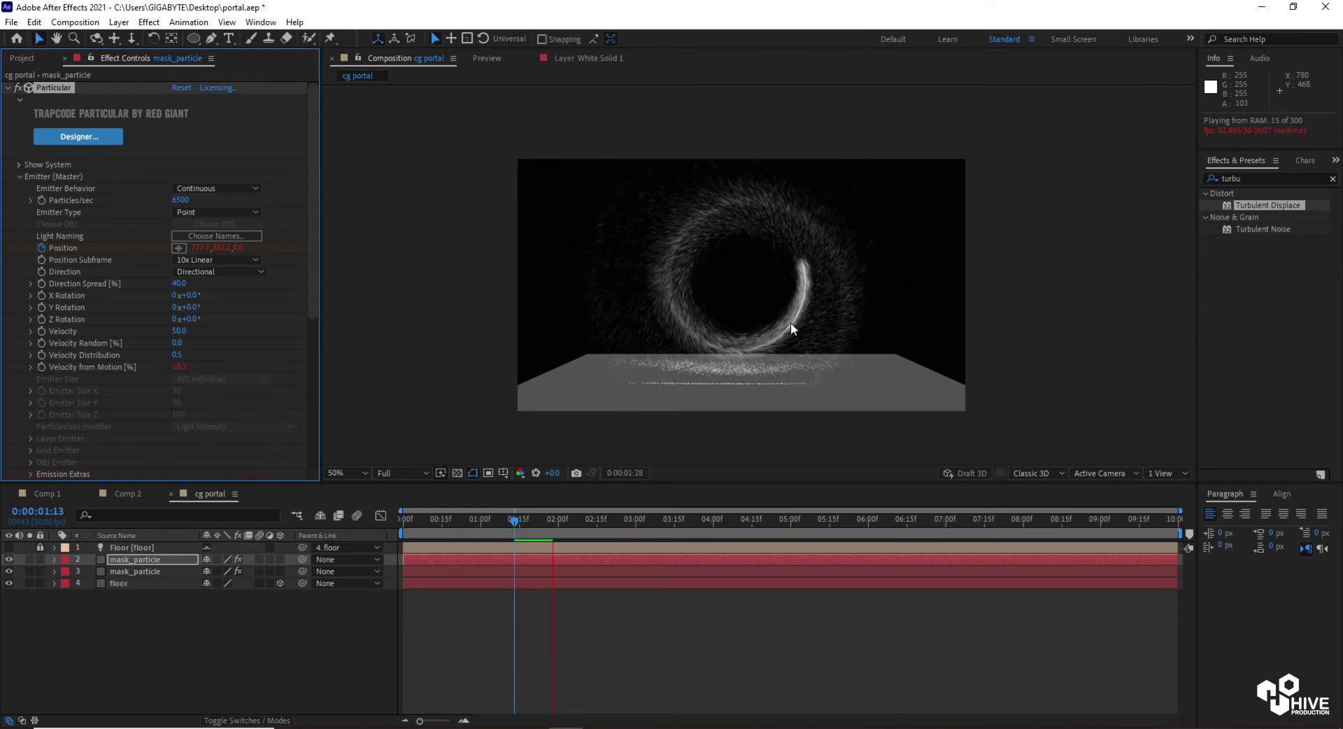
key("space")
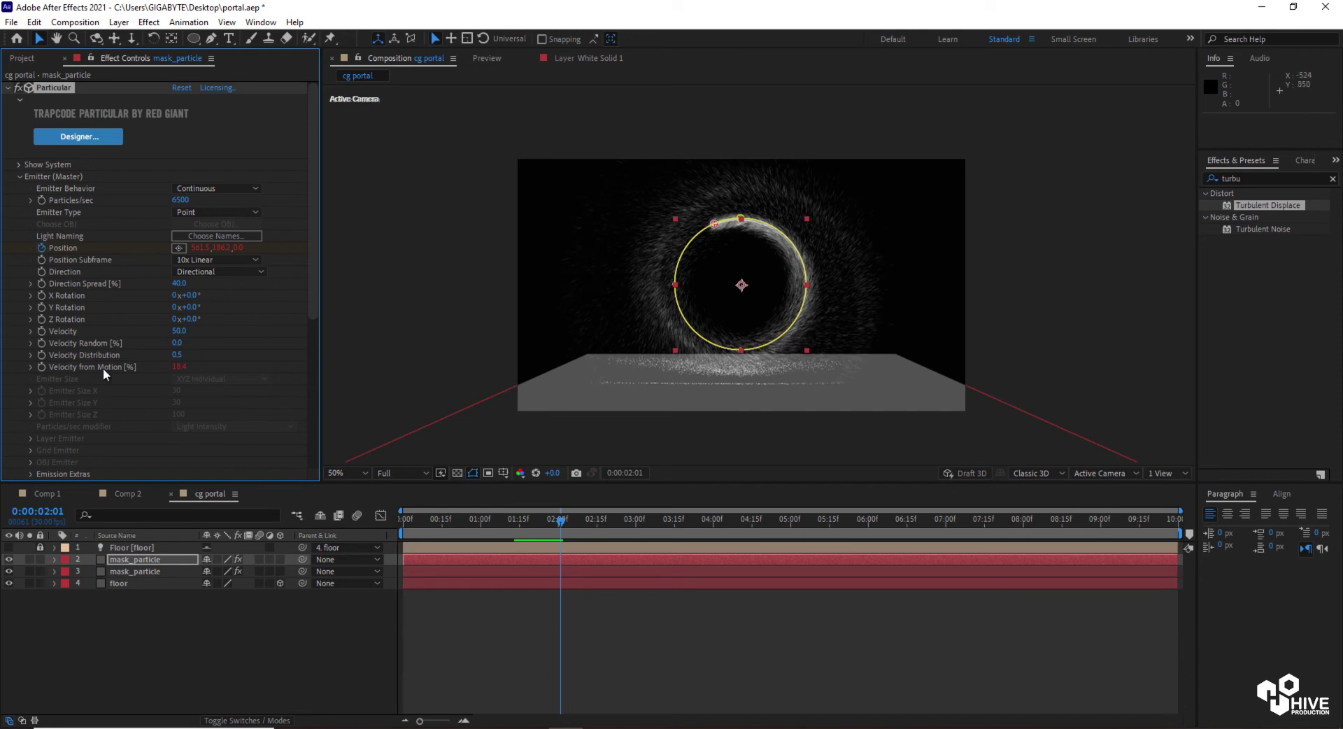
Change the duplicated layer's Velocity from Motion expression to wiggle (1,25); and preview it.
left_click(55, 559)
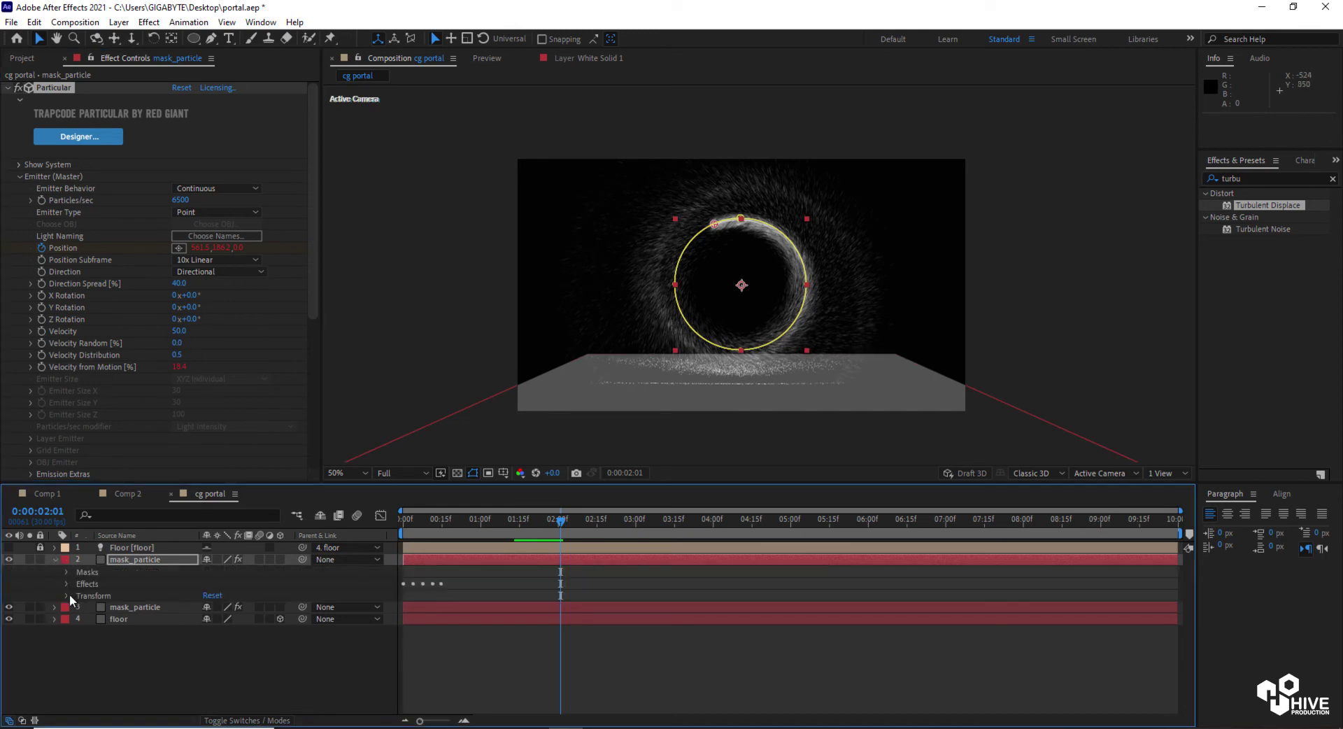
left_click(66, 583)
left_click(80, 595)
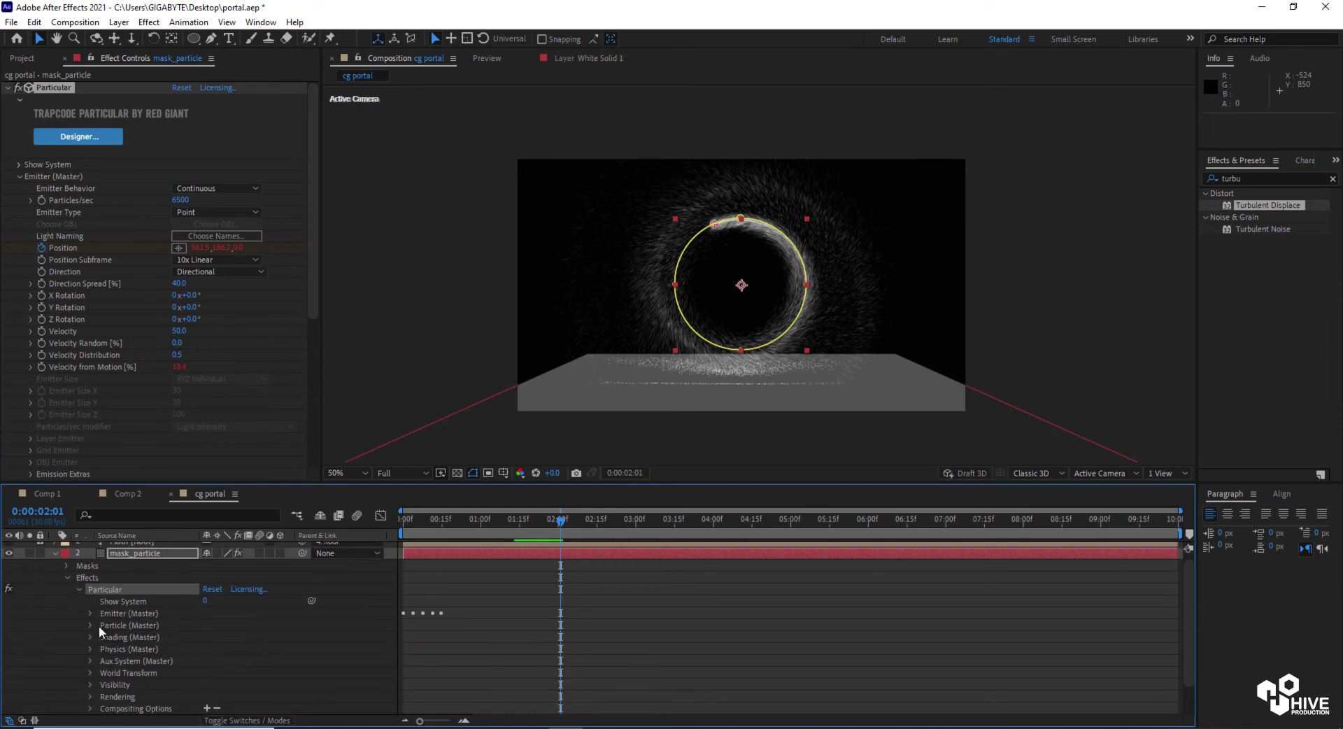
left_click(90, 612)
scroll(208, 660, "down", 3)
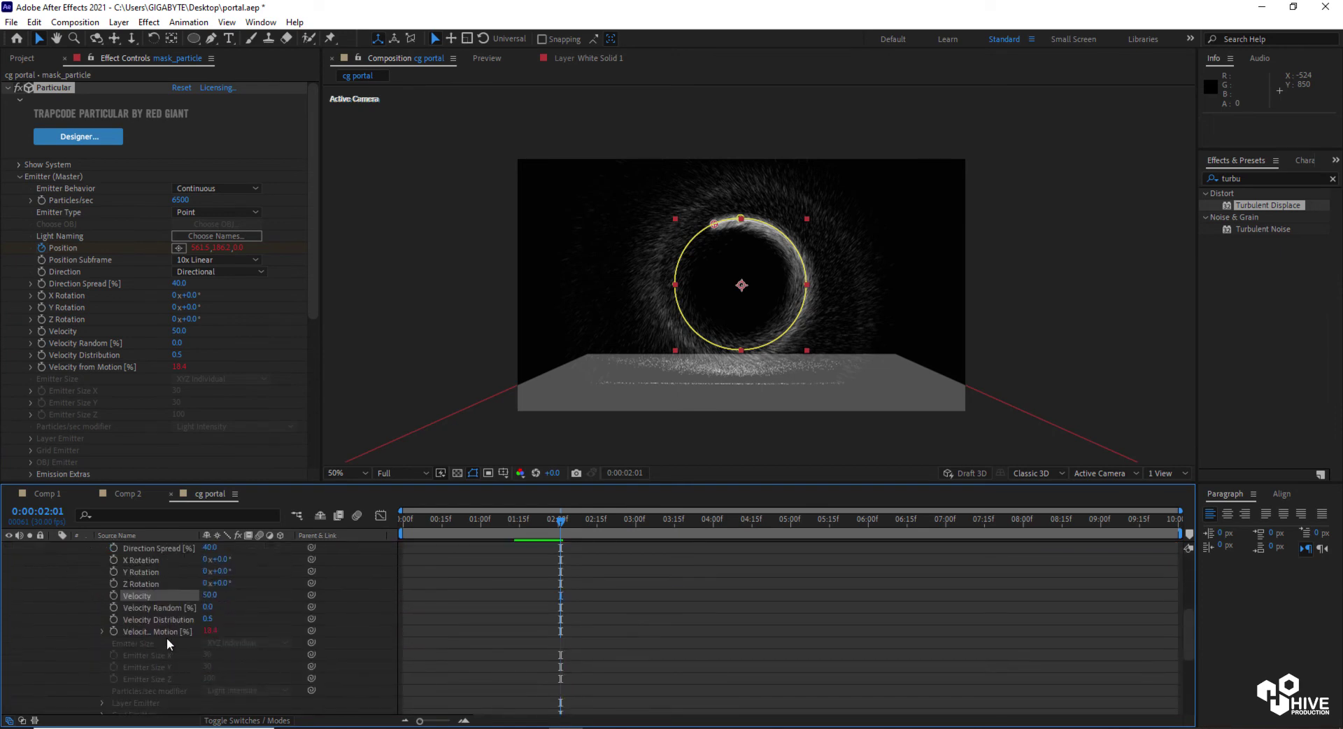
left_click(114, 631, "alt")
type("wiggle (1,5);")
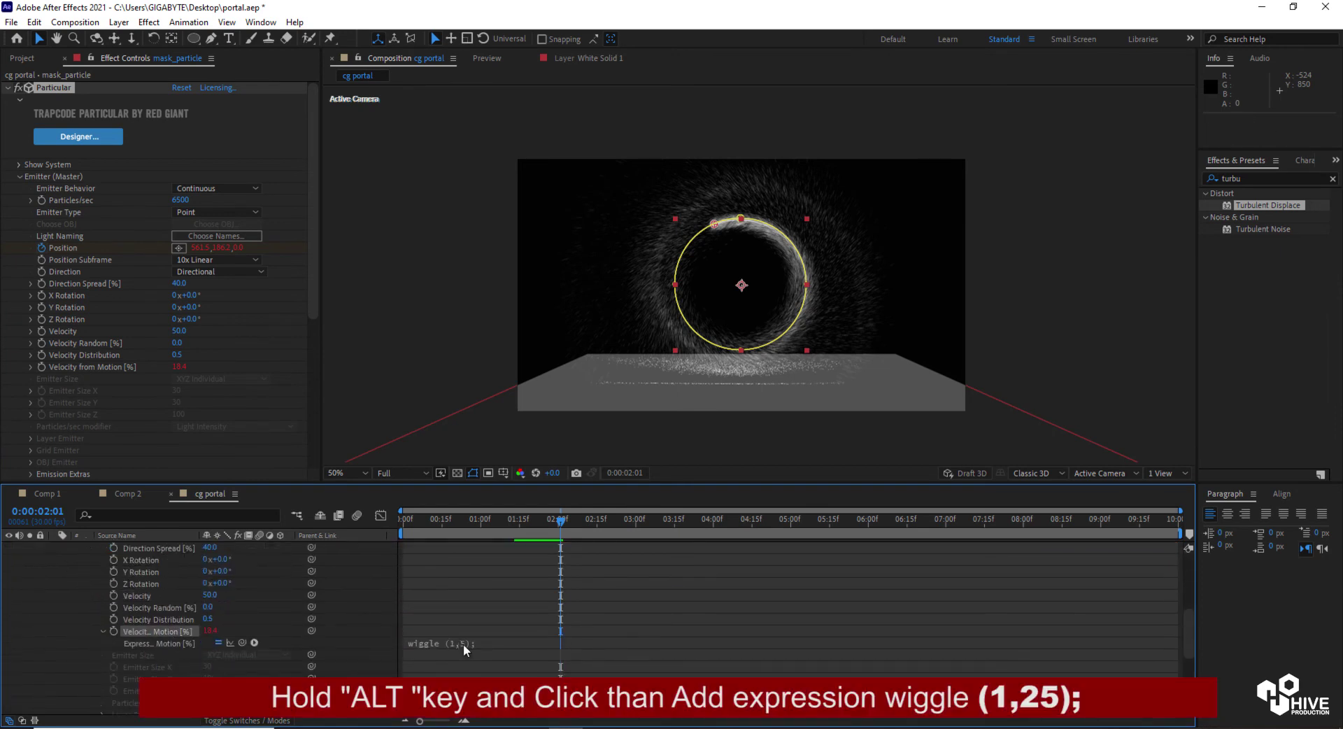
left_click(493, 644)
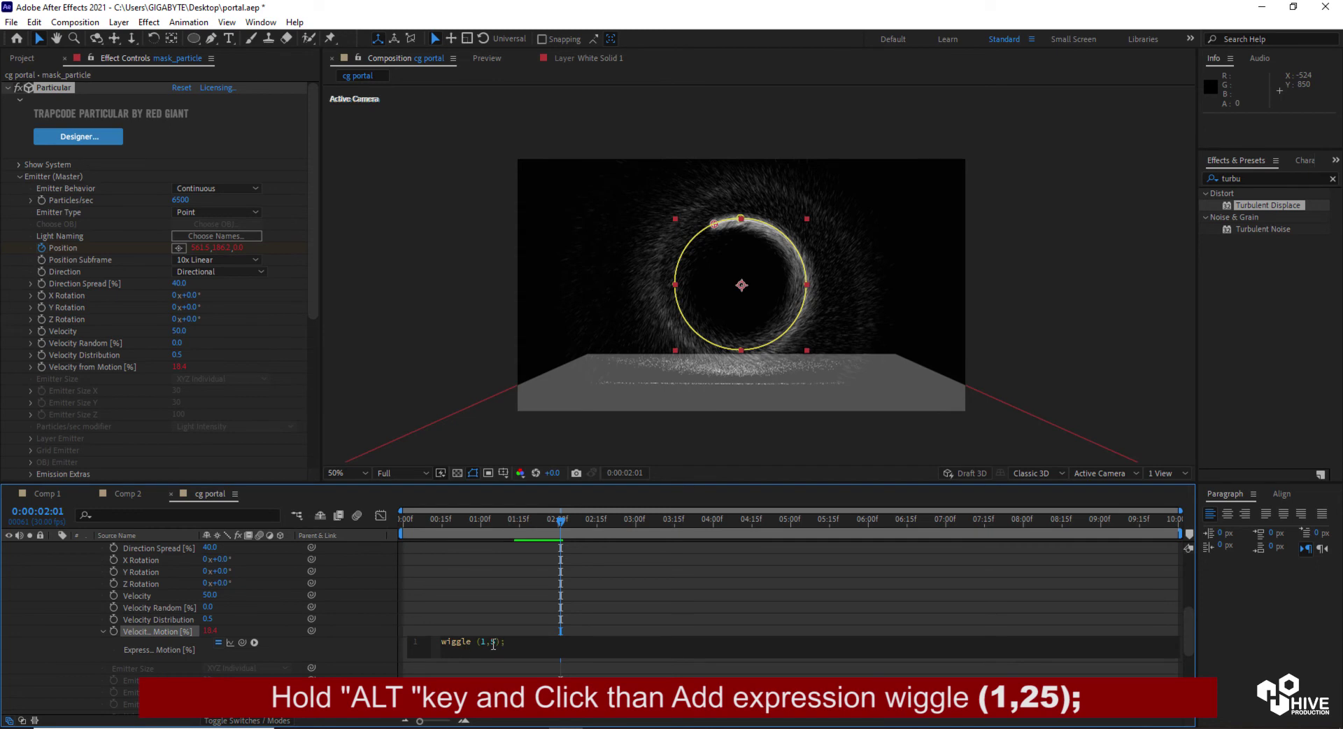
type("2")
left_click(533, 673)
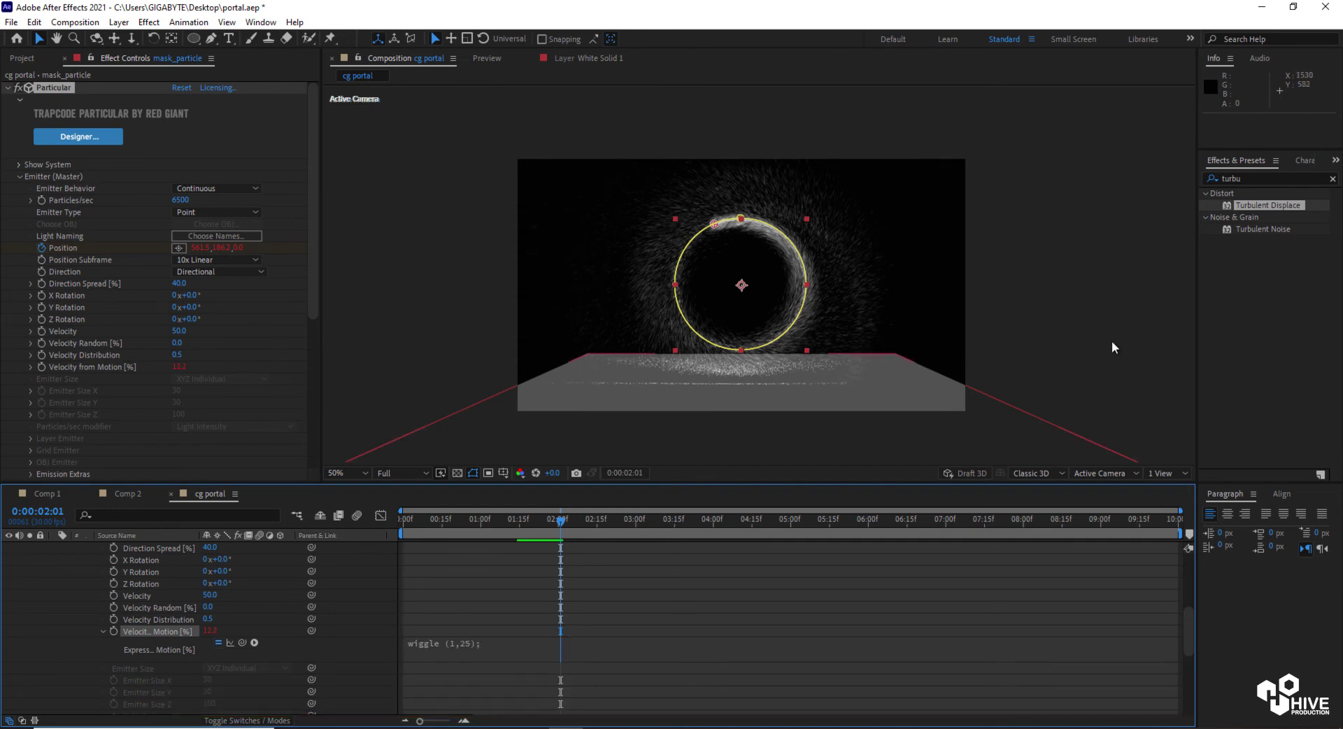
key("space")
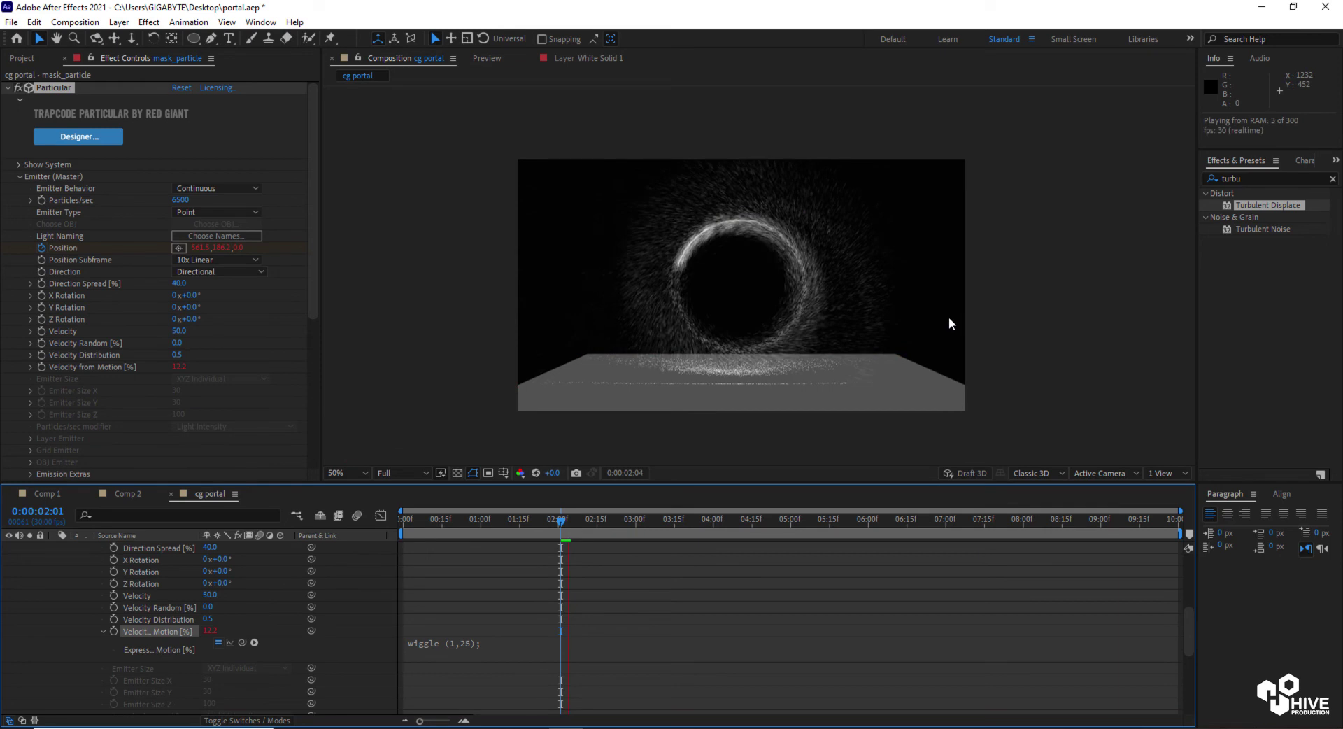
key("space")
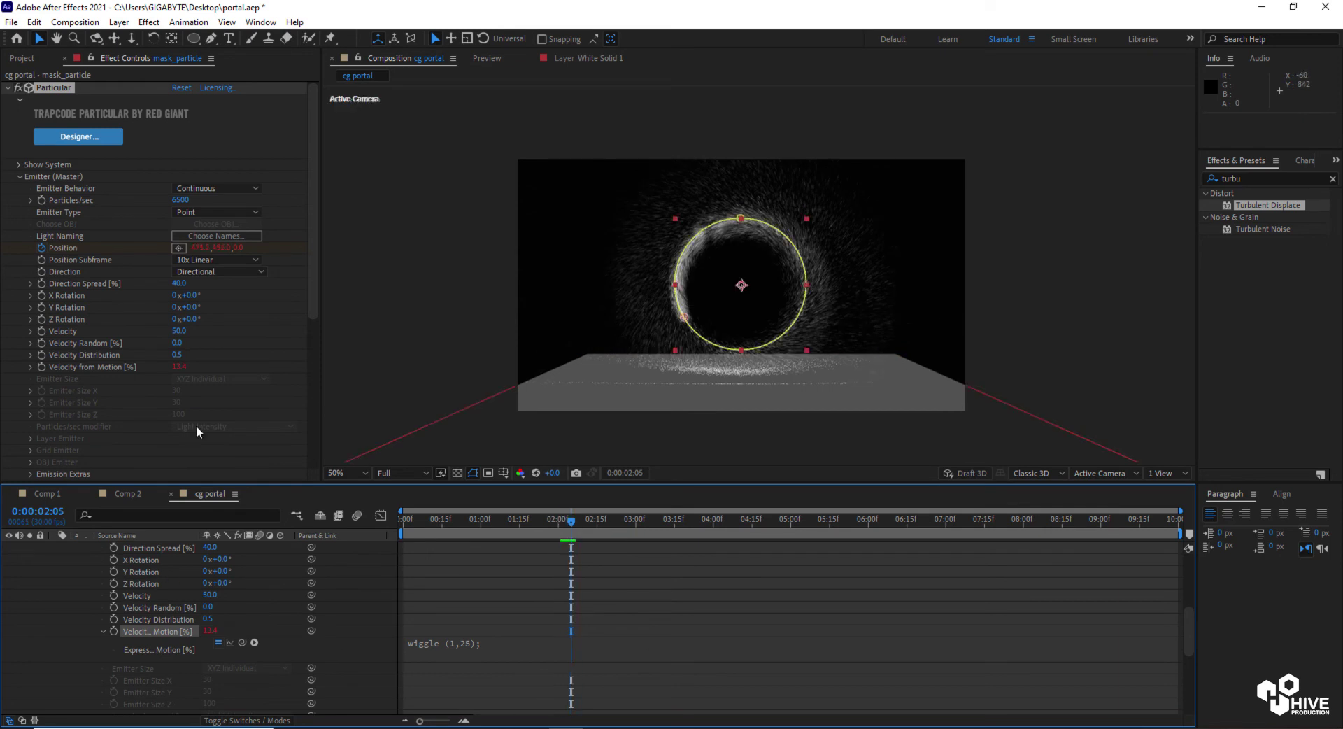
Set the duplicated layer's particle Life to 0.3 seconds and preview the animation.
left_click_drag(313, 297, 308, 420)
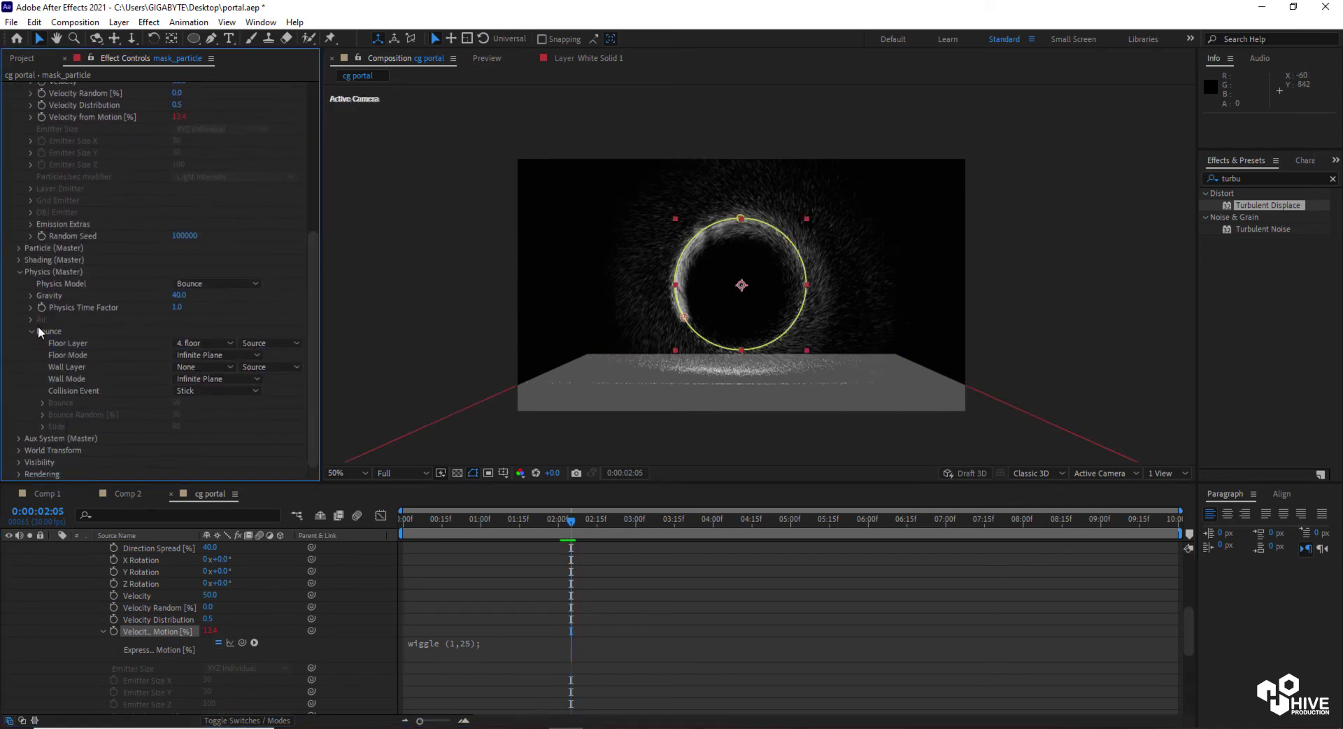
left_click(19, 248)
scroll(189, 254, "down", 4)
left_click(175, 100)
type("0.3")
key("Return")
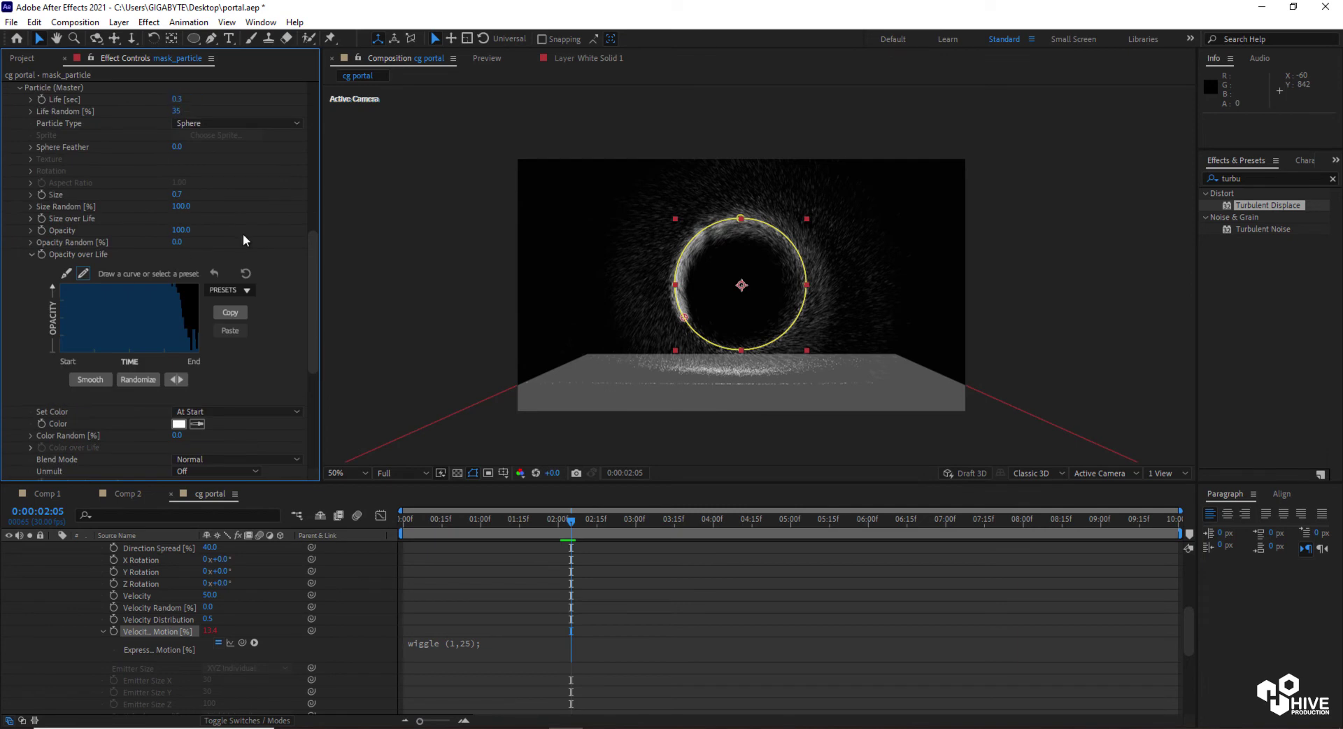
key("space")
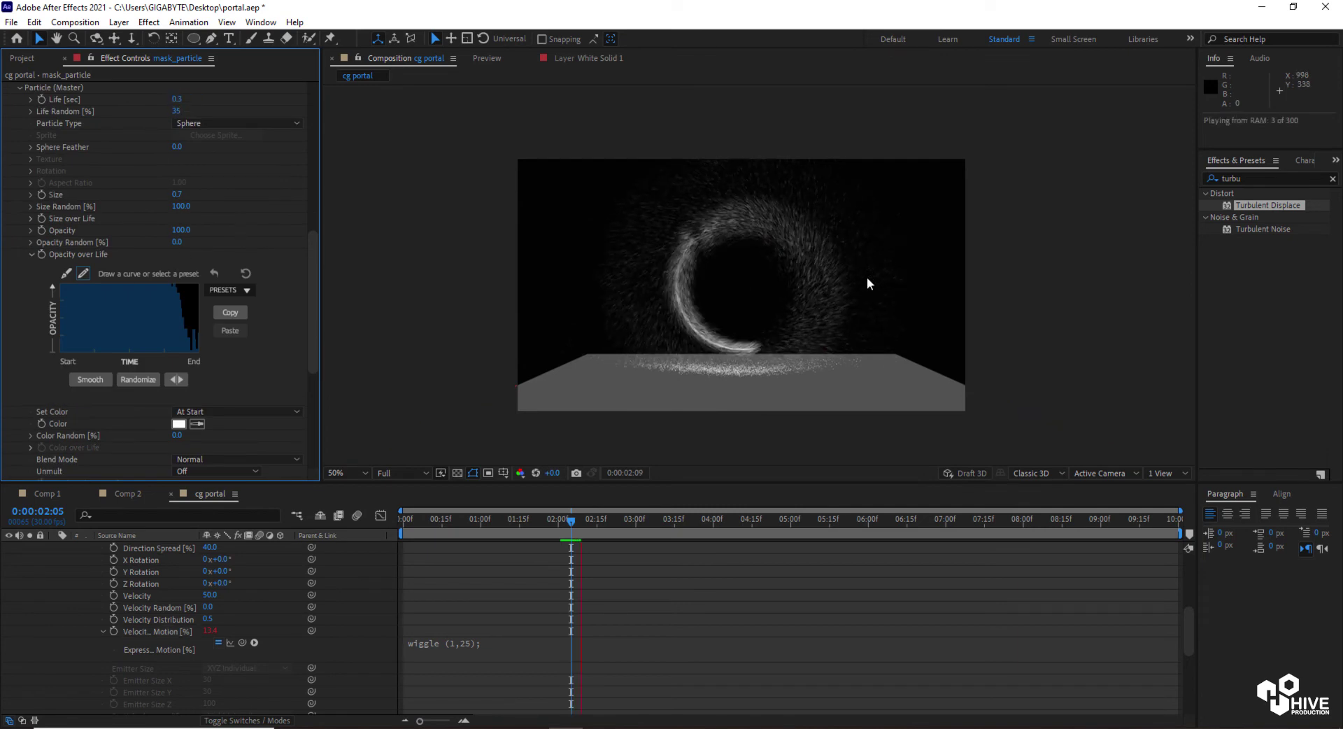
key("space")
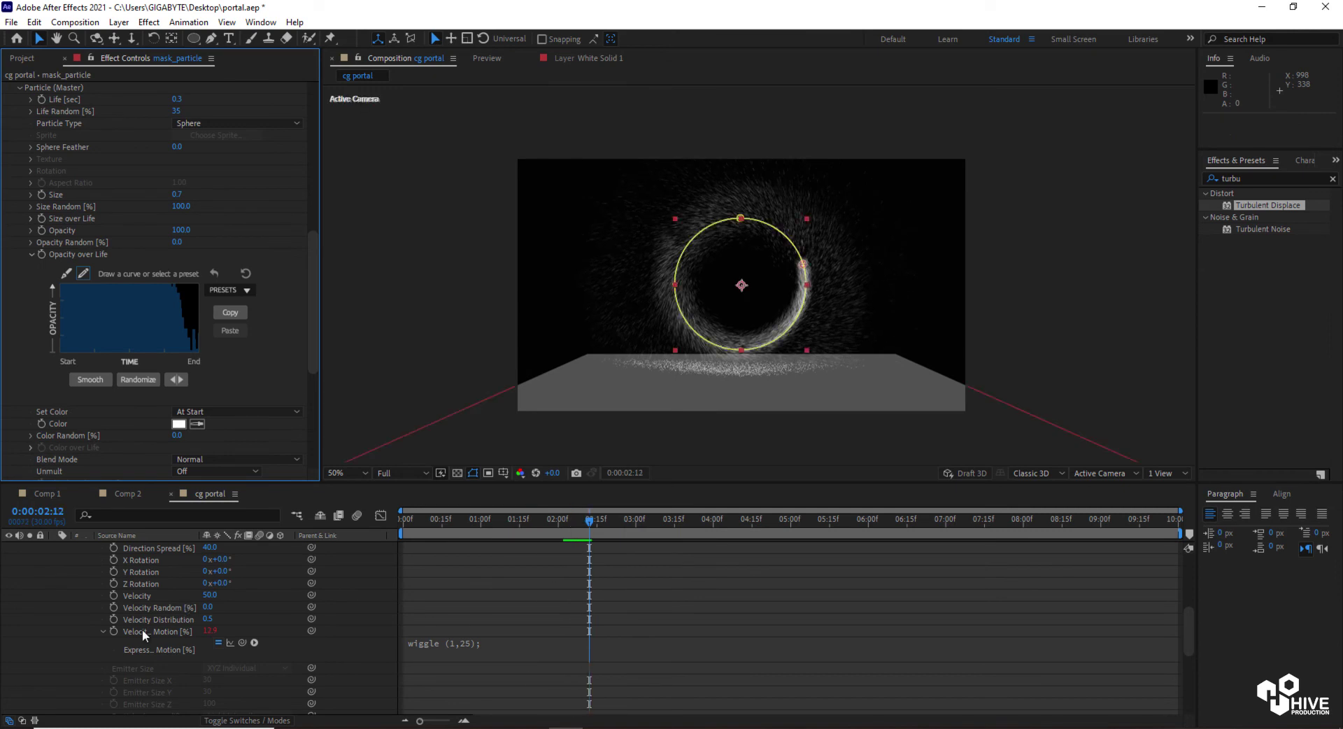
Collapse the duplicated layer's timeline properties and its Emitter settings, leaving the Particle settings expanded.
left_click(102, 631)
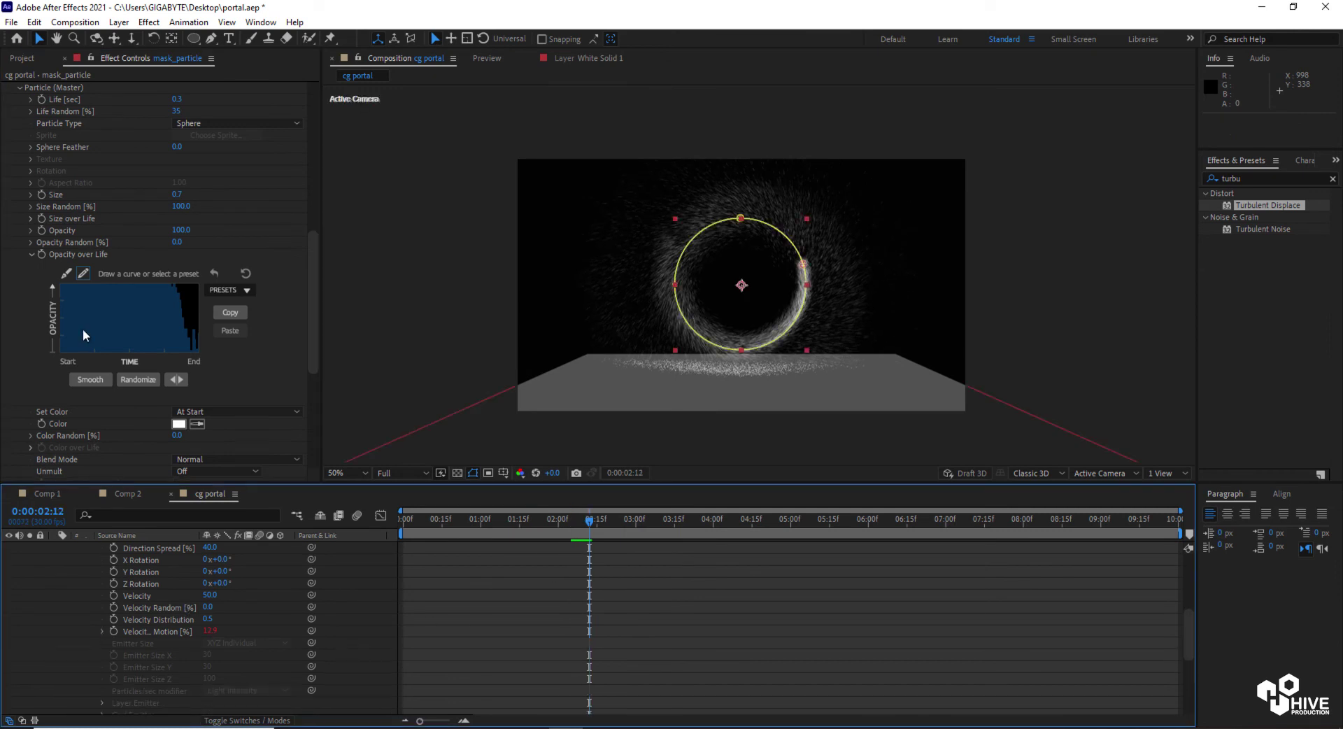
scroll(70, 308, "up", 10)
scroll(126, 585, "up", 5)
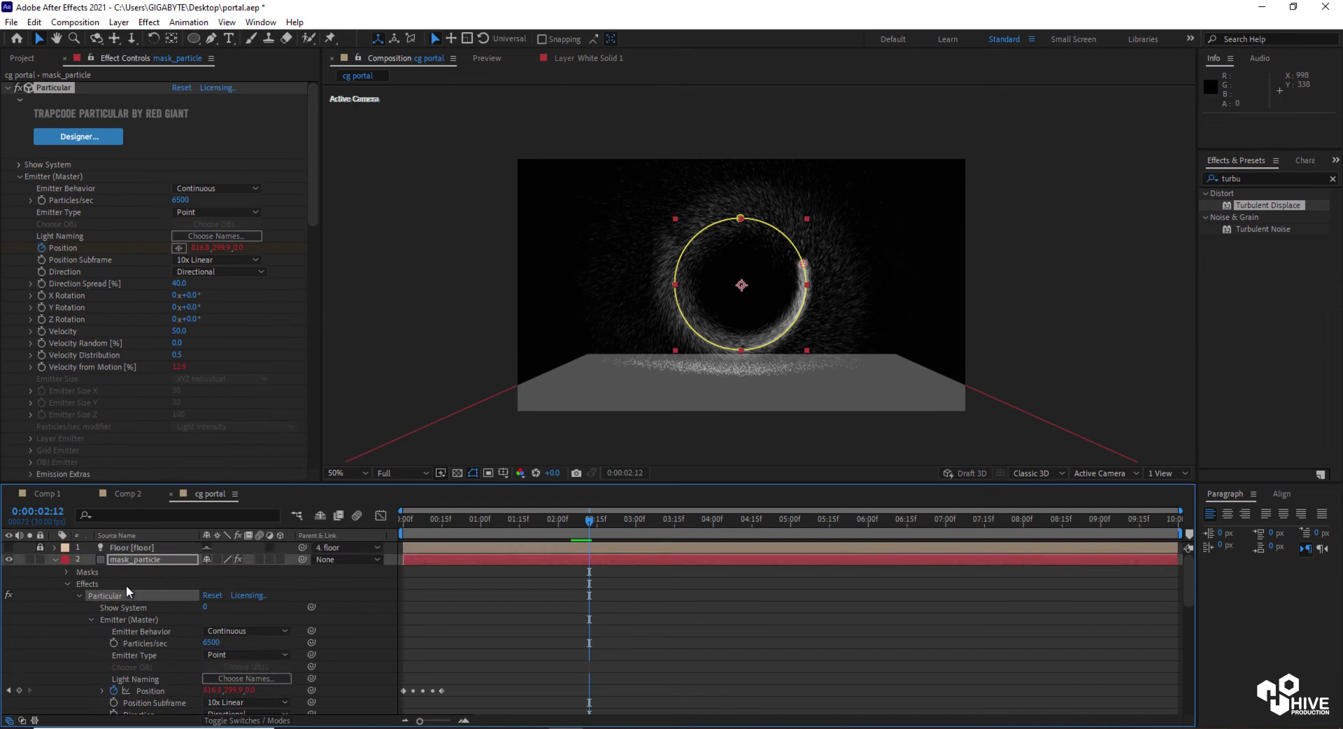
left_click(54, 559)
left_click(20, 176)
left_click(20, 212)
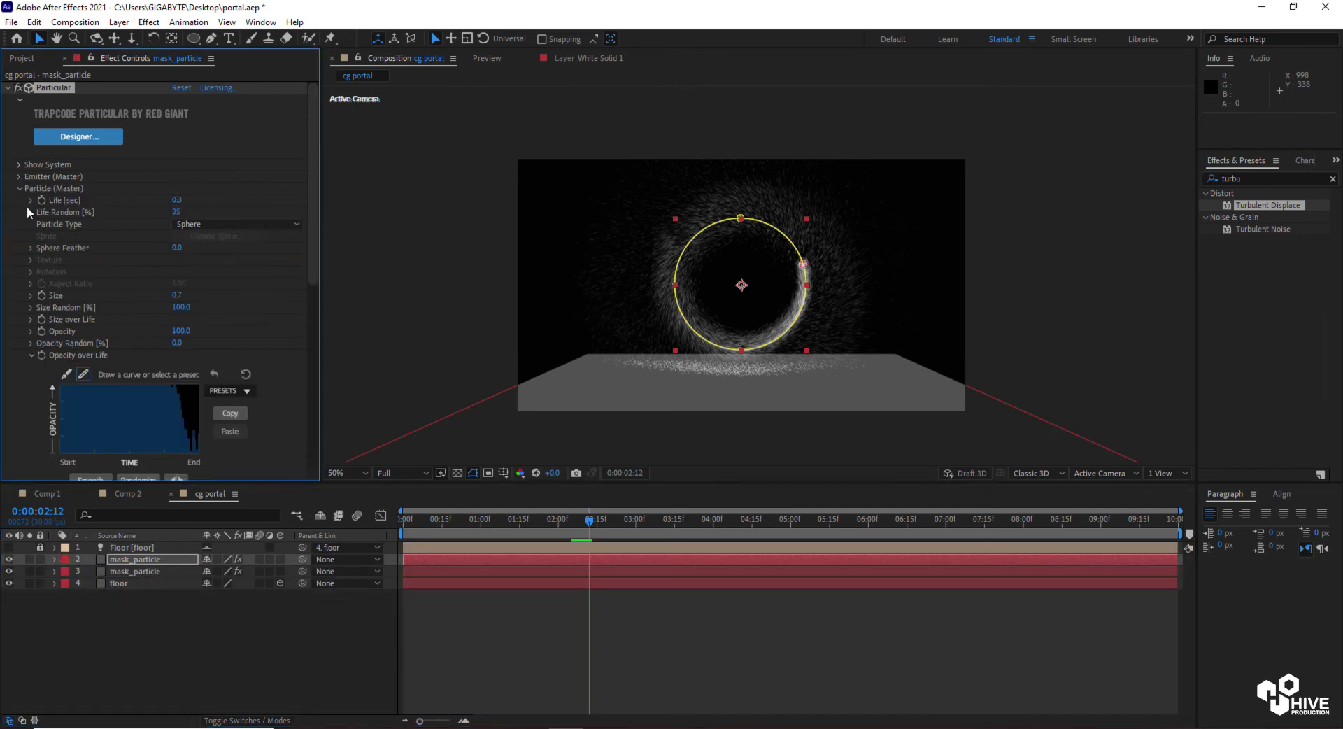
Set the duplicated particle layer's particle Size to 1.4 and inspect the sparks up close.
left_click(22, 210)
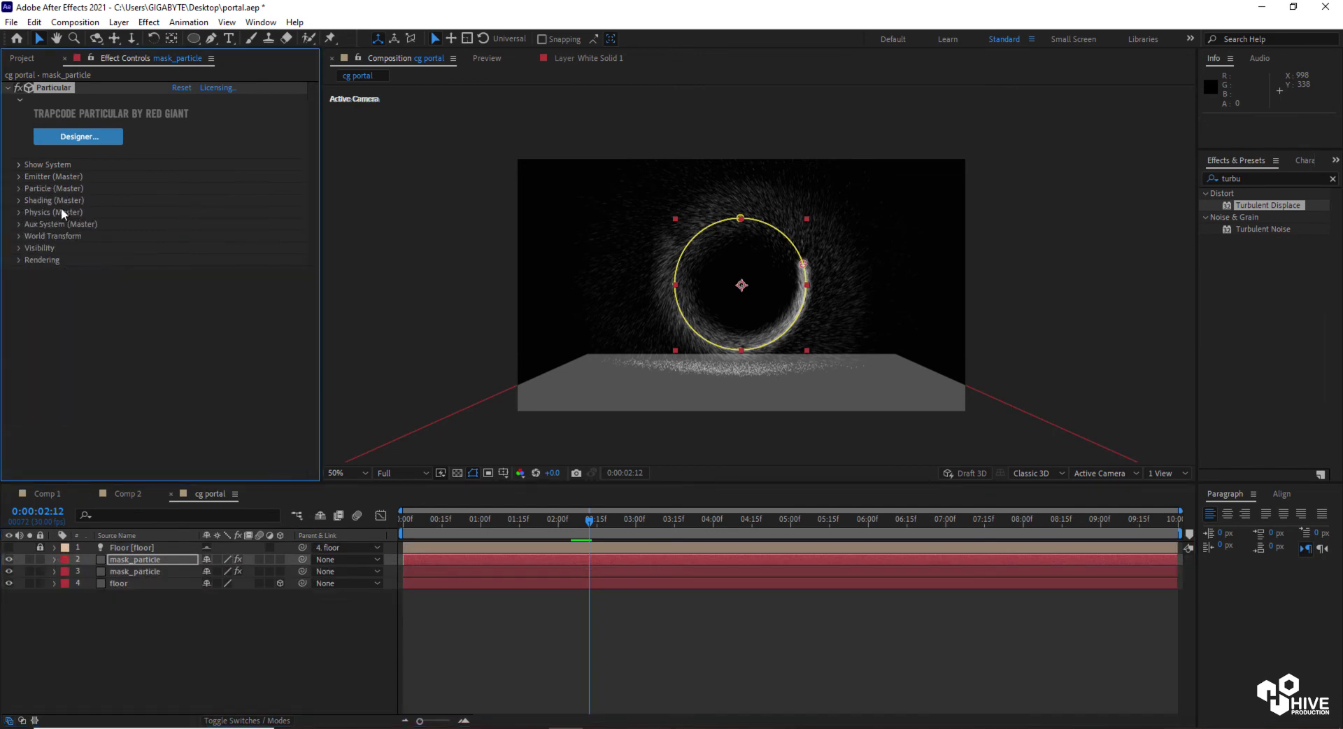
left_click(18, 188)
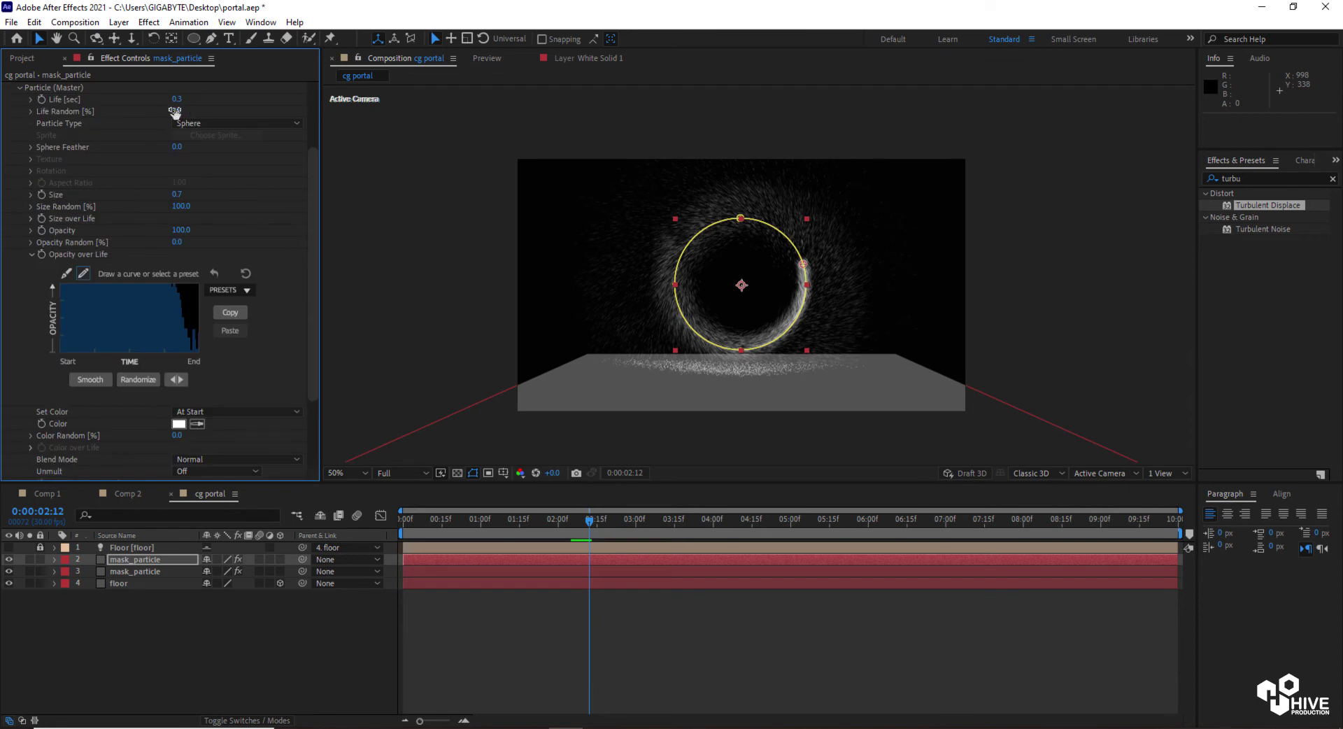
left_click_drag(179, 200, 288, 266)
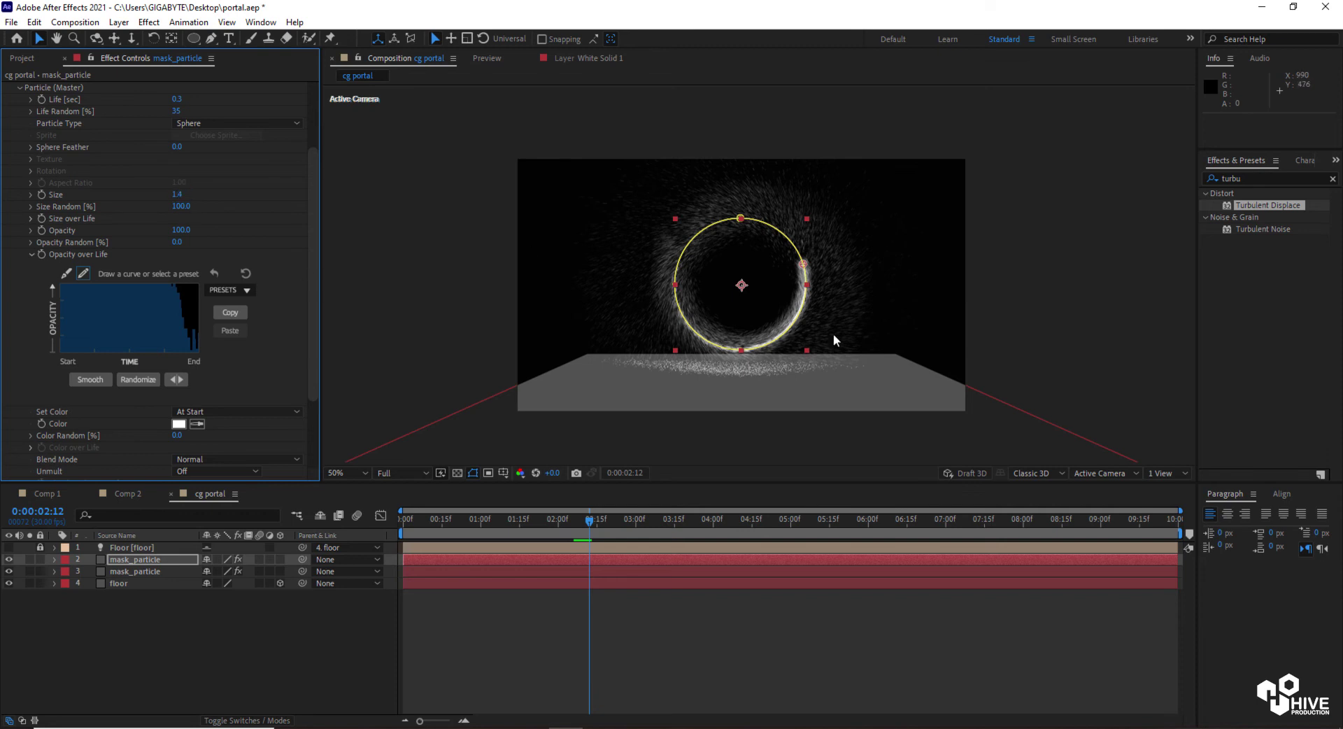
key("period")
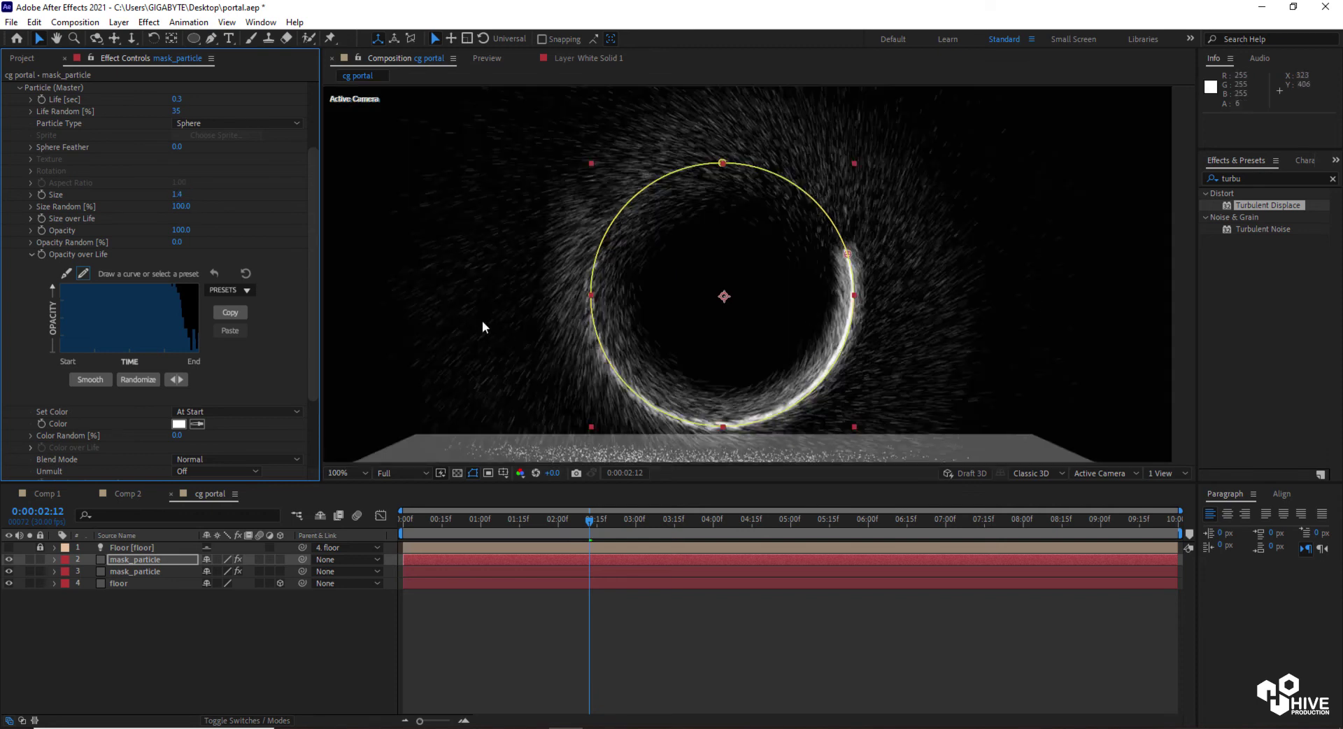
left_click(372, 317)
key("period")
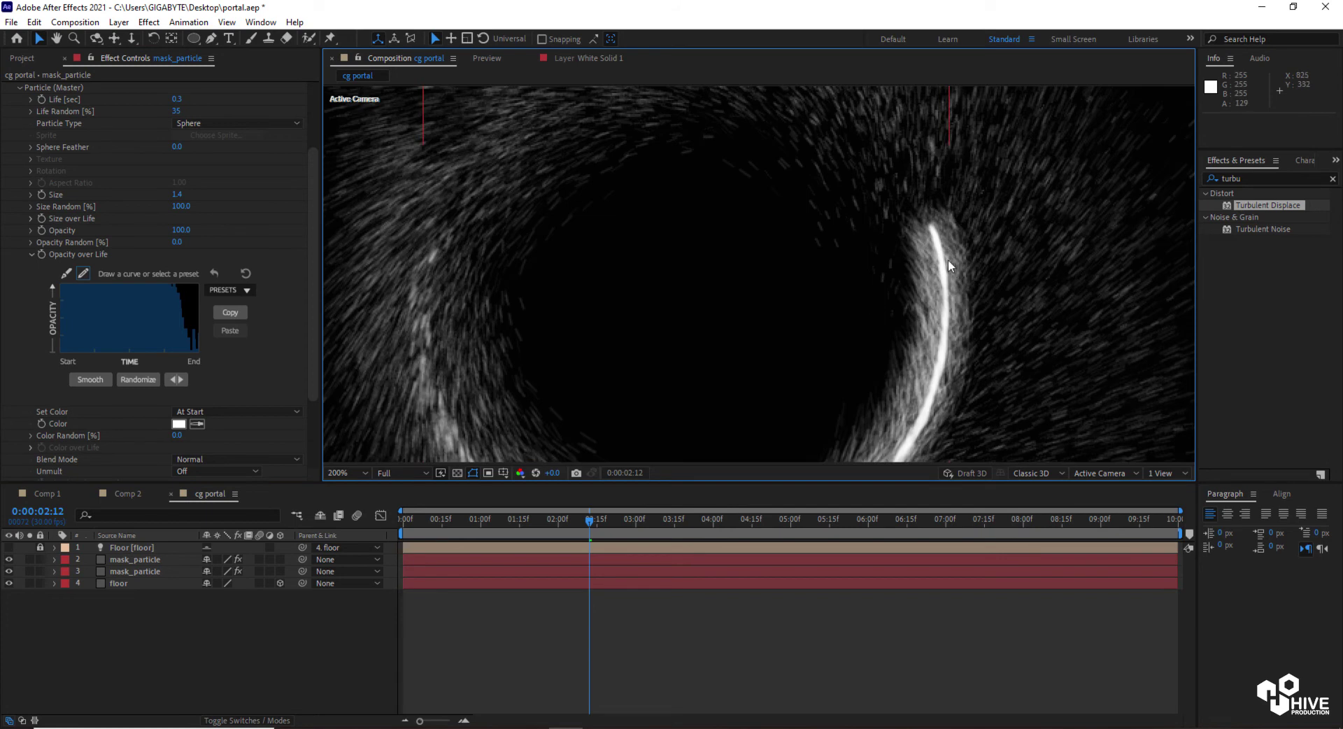
key("comma")
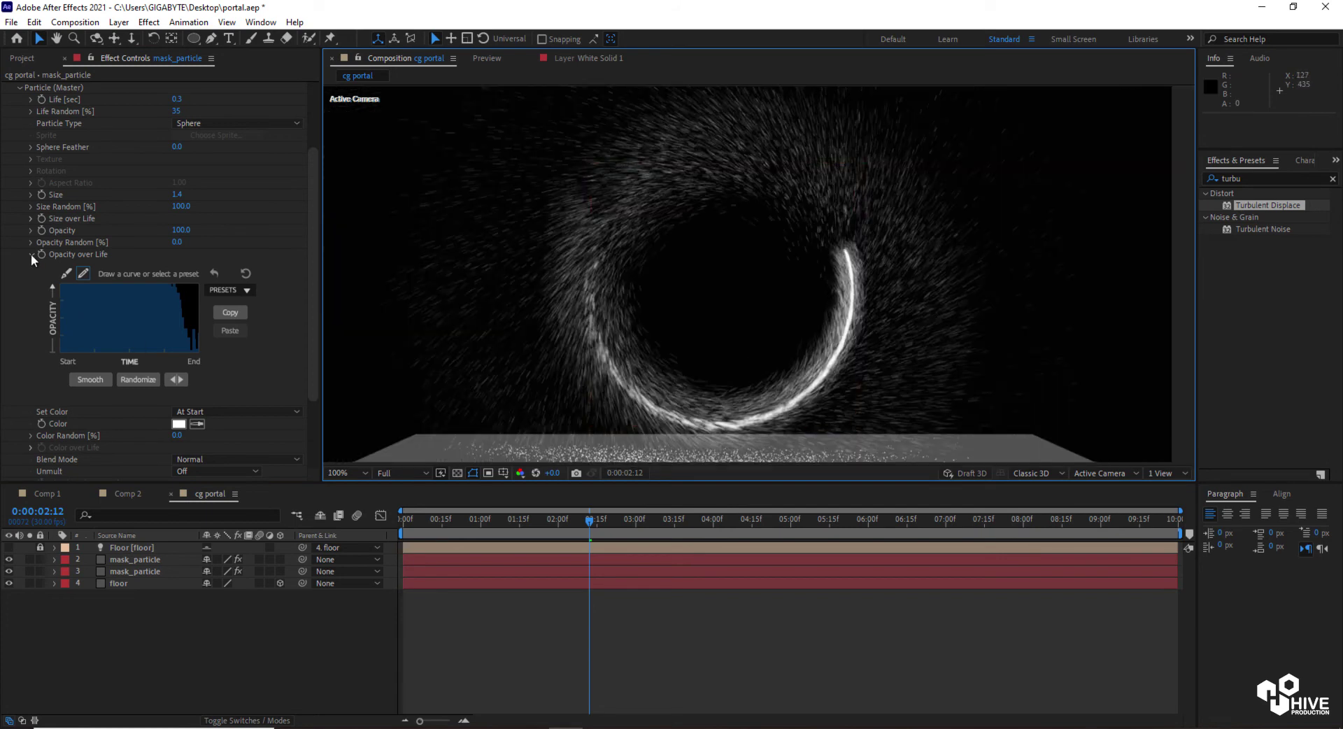
Try emitter Velocity values of 100 and 120 on the duplicated particle layer.
left_click(20, 88)
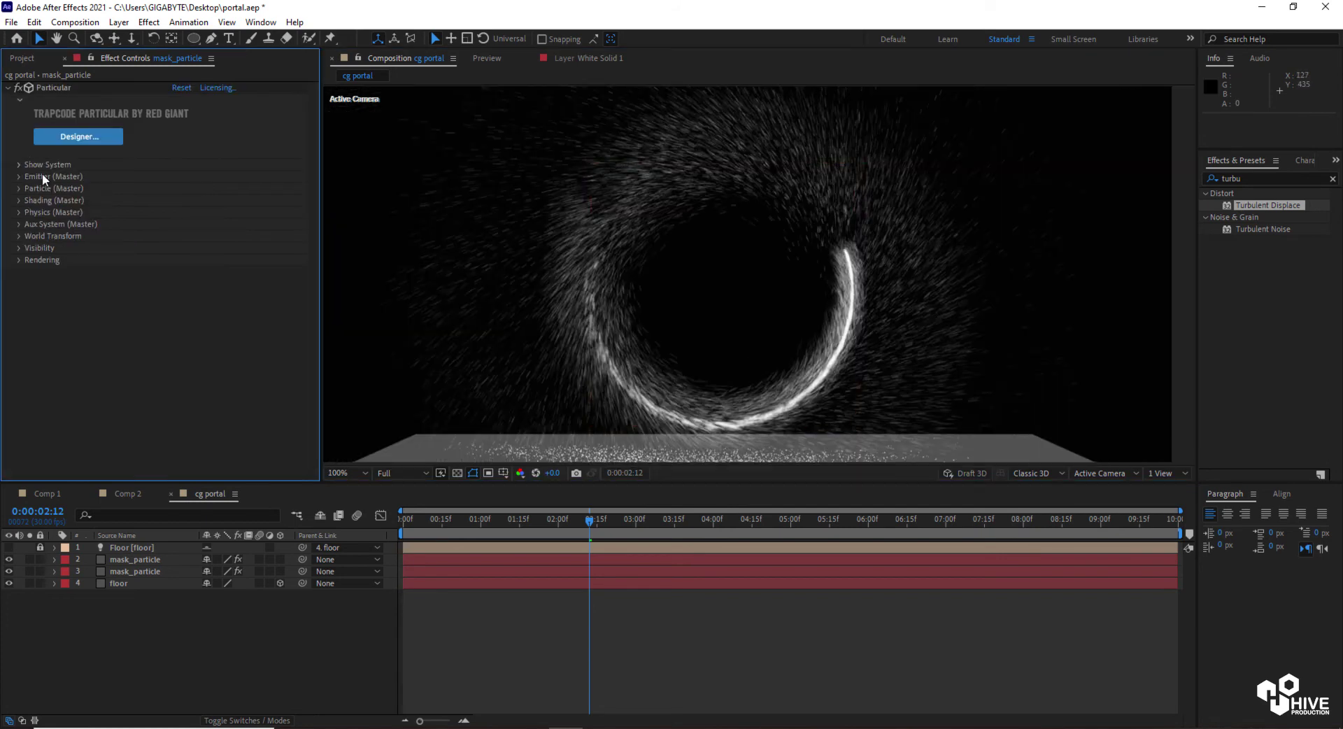
left_click(19, 177)
left_click(179, 319)
type("100")
key("Return")
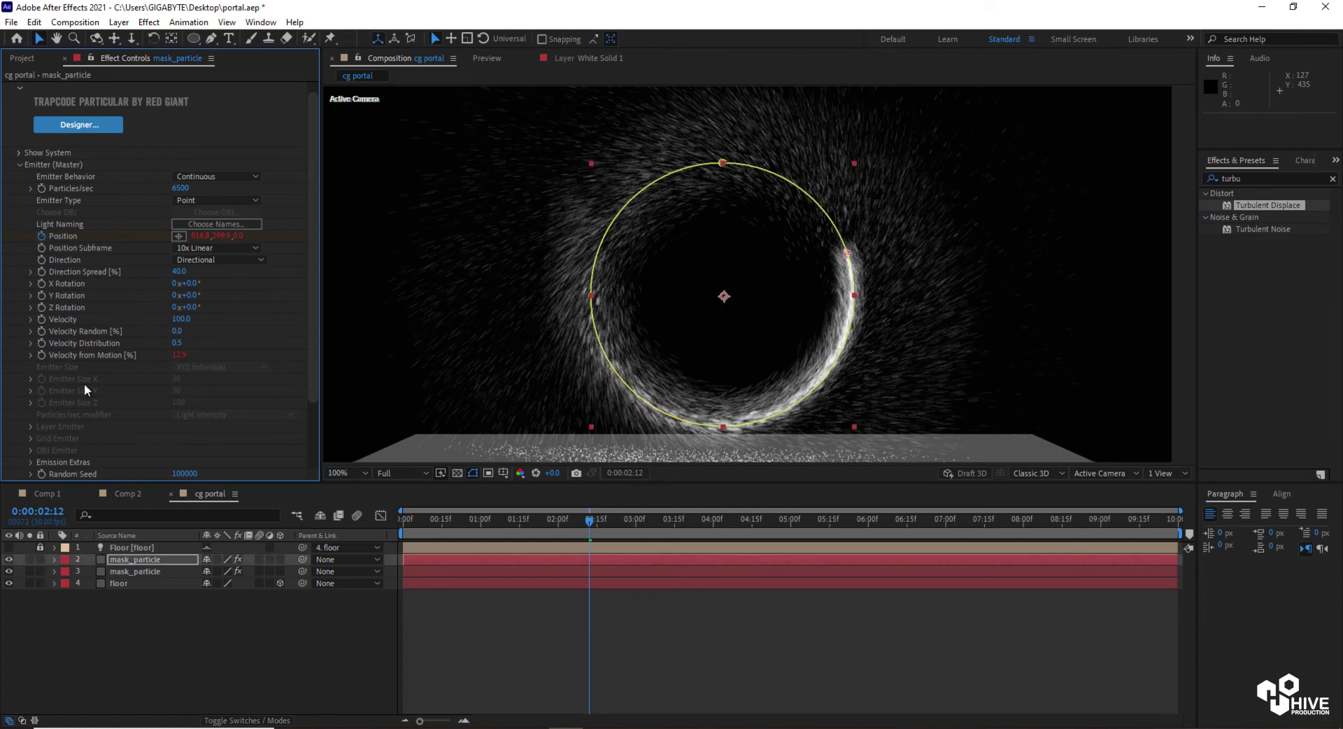
left_click(179, 320)
type("120")
key("Return")
left_click(919, 258)
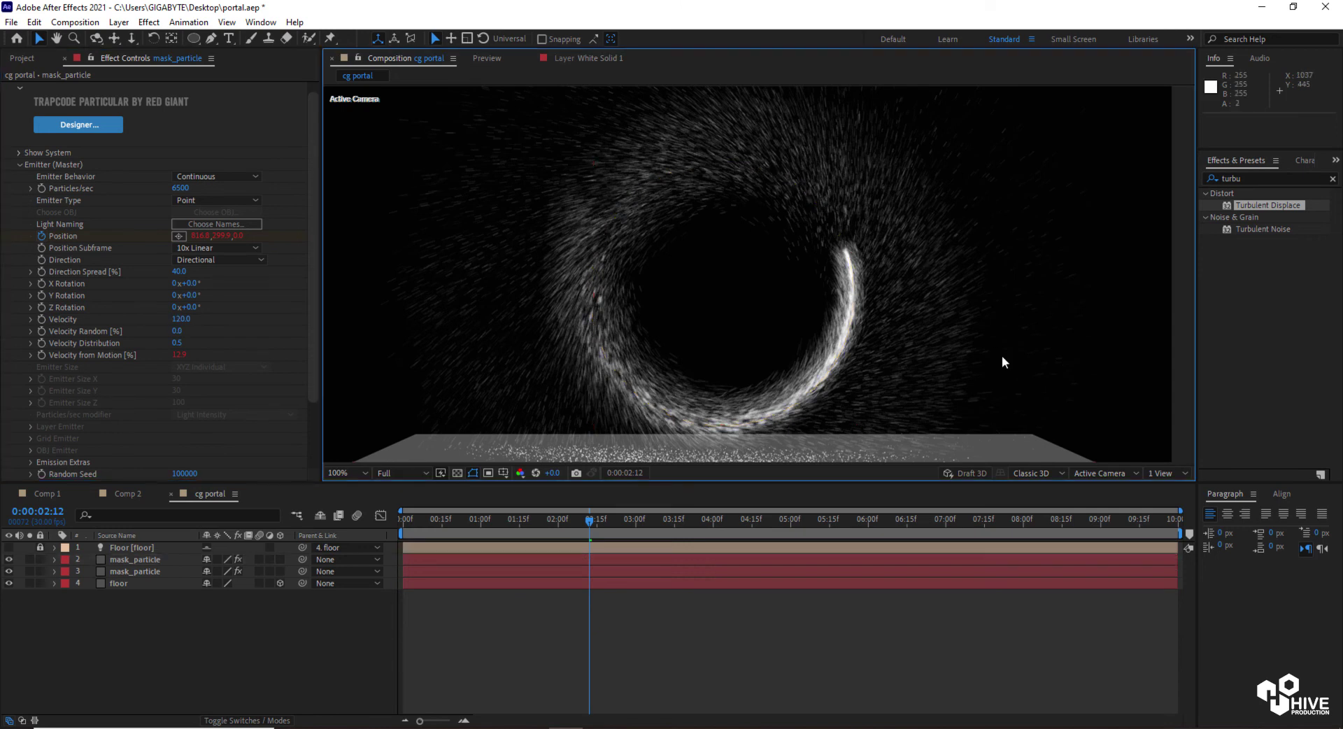
scroll(1002, 356, "down", 2)
Set the duplicated particle layer's emitter Velocity to 250 and preview the animation.
left_click(181, 320)
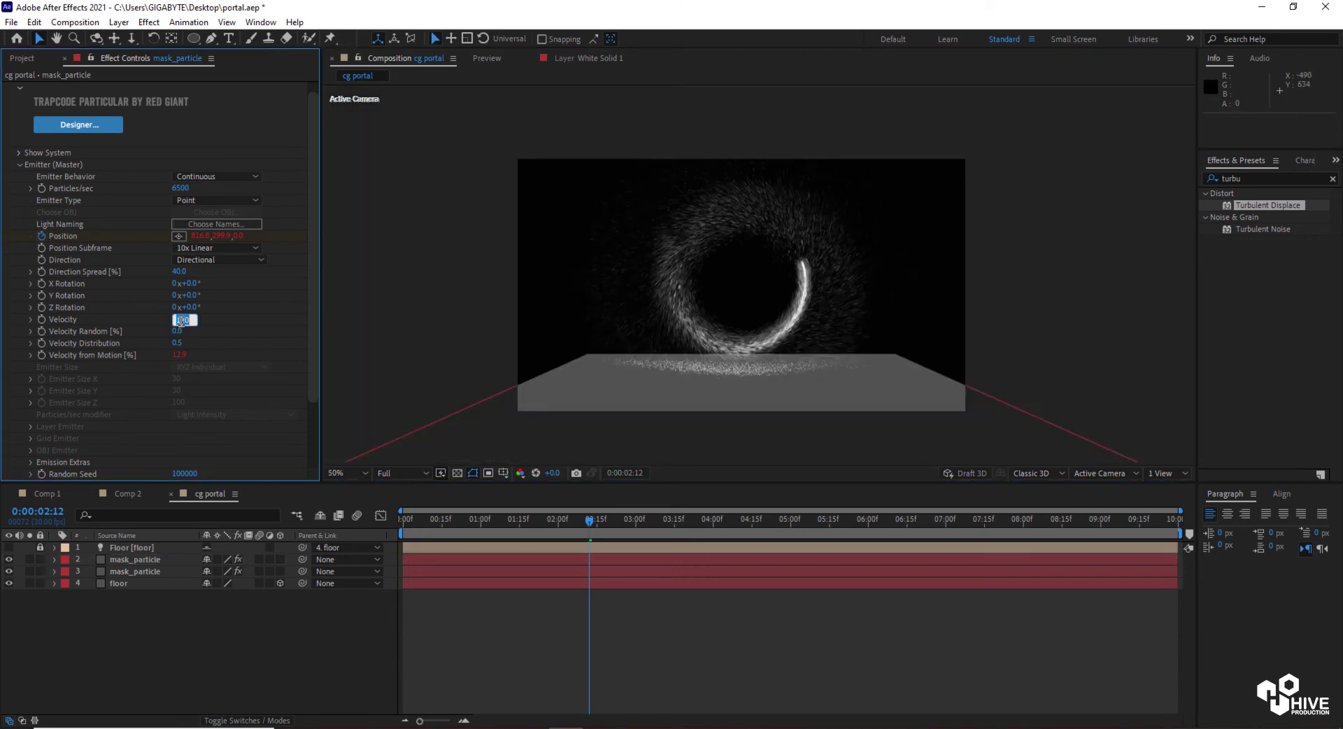
type("250")
key("Return")
left_click(477, 288)
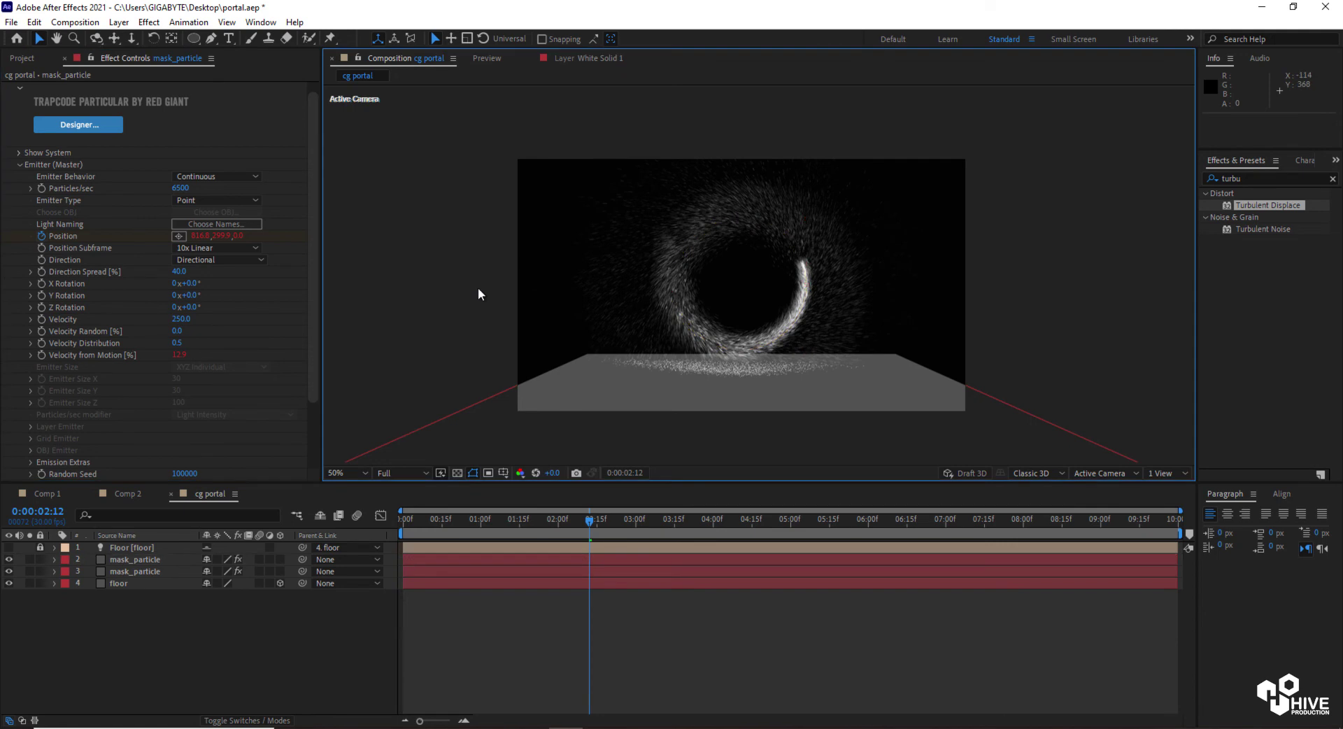
key("space")
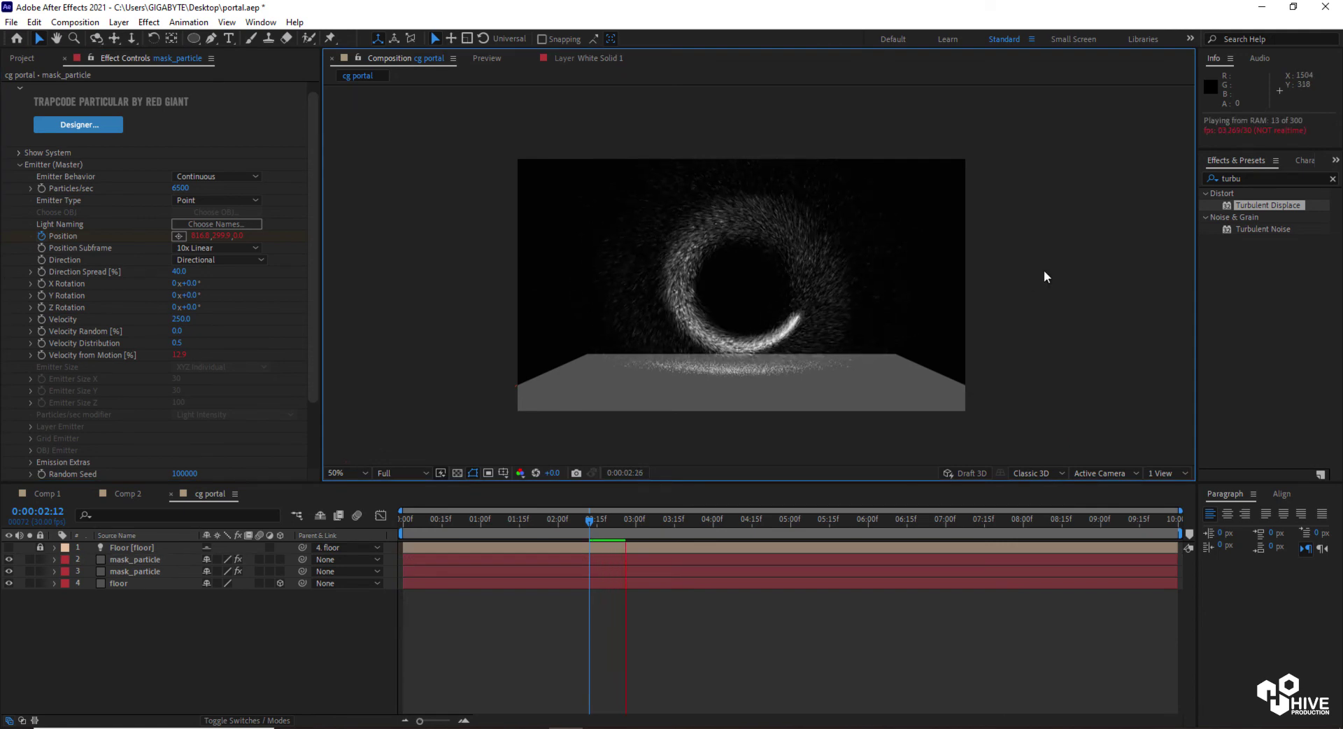
key("space")
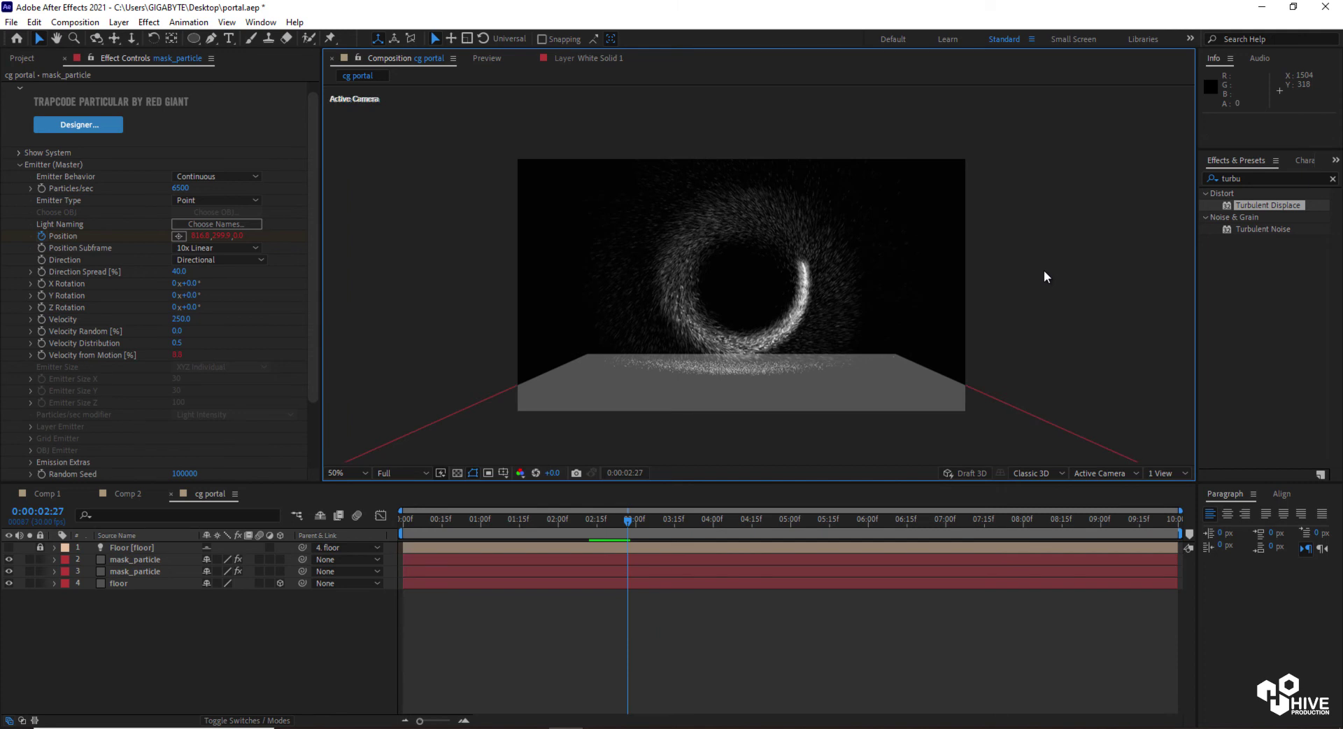
Set the original mask_particle layer's particle Life to 0.8 seconds and preview the ring.
left_click(133, 571)
scroll(308, 364, "down", 6)
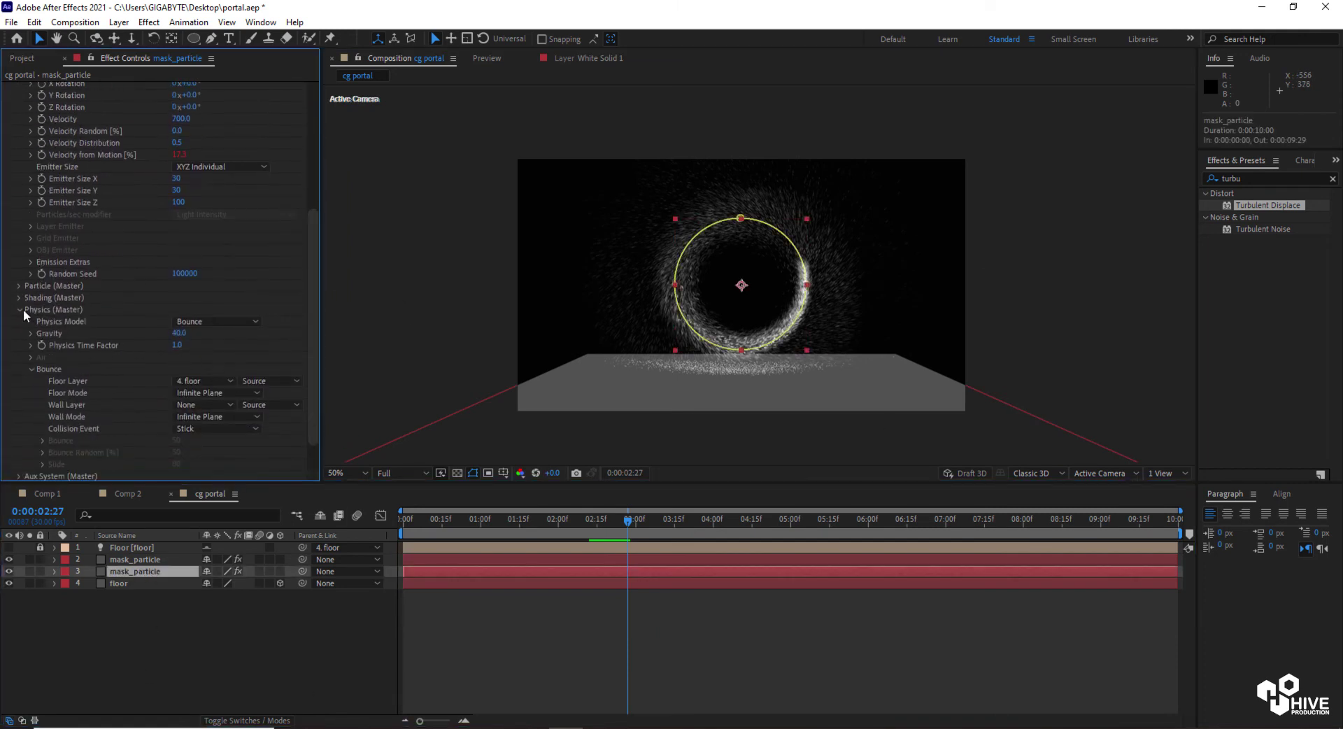
left_click(19, 312)
scroll(23, 223, "up", 5)
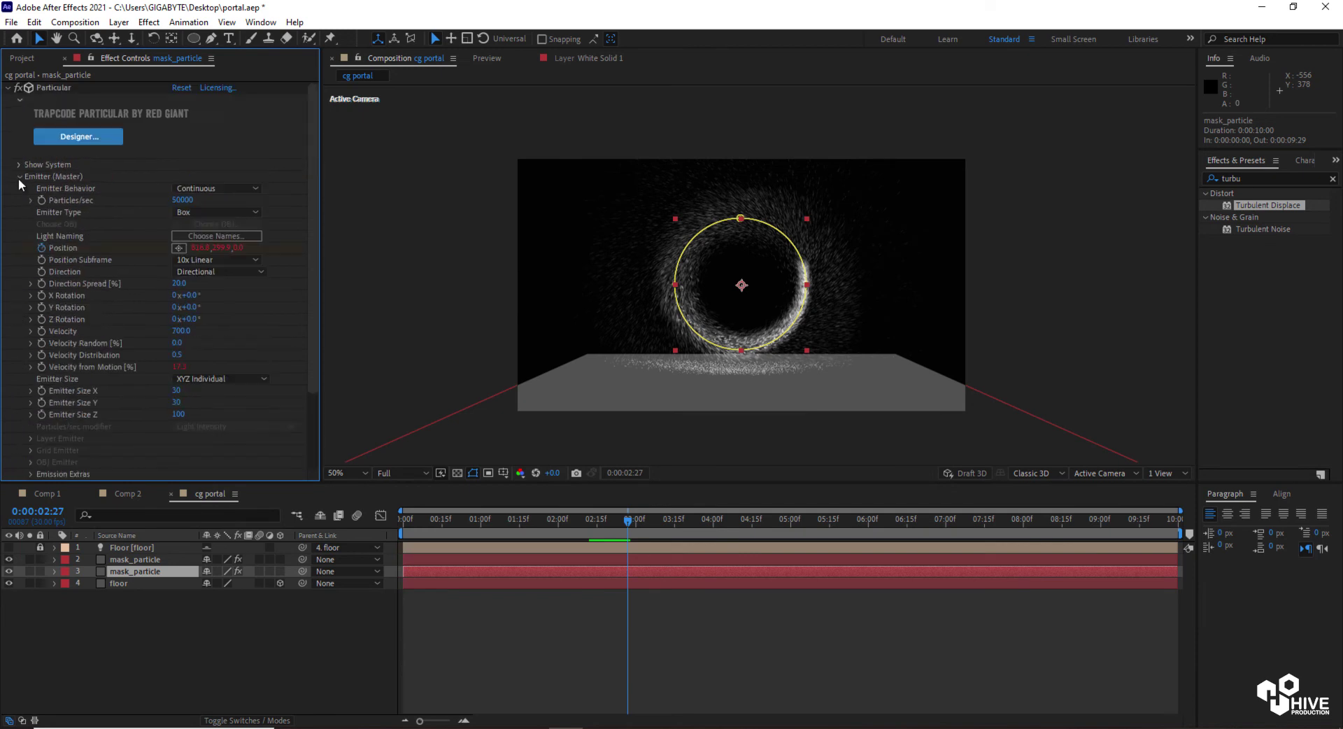
left_click(18, 177)
left_click(18, 188)
scroll(18, 187, "down", 3)
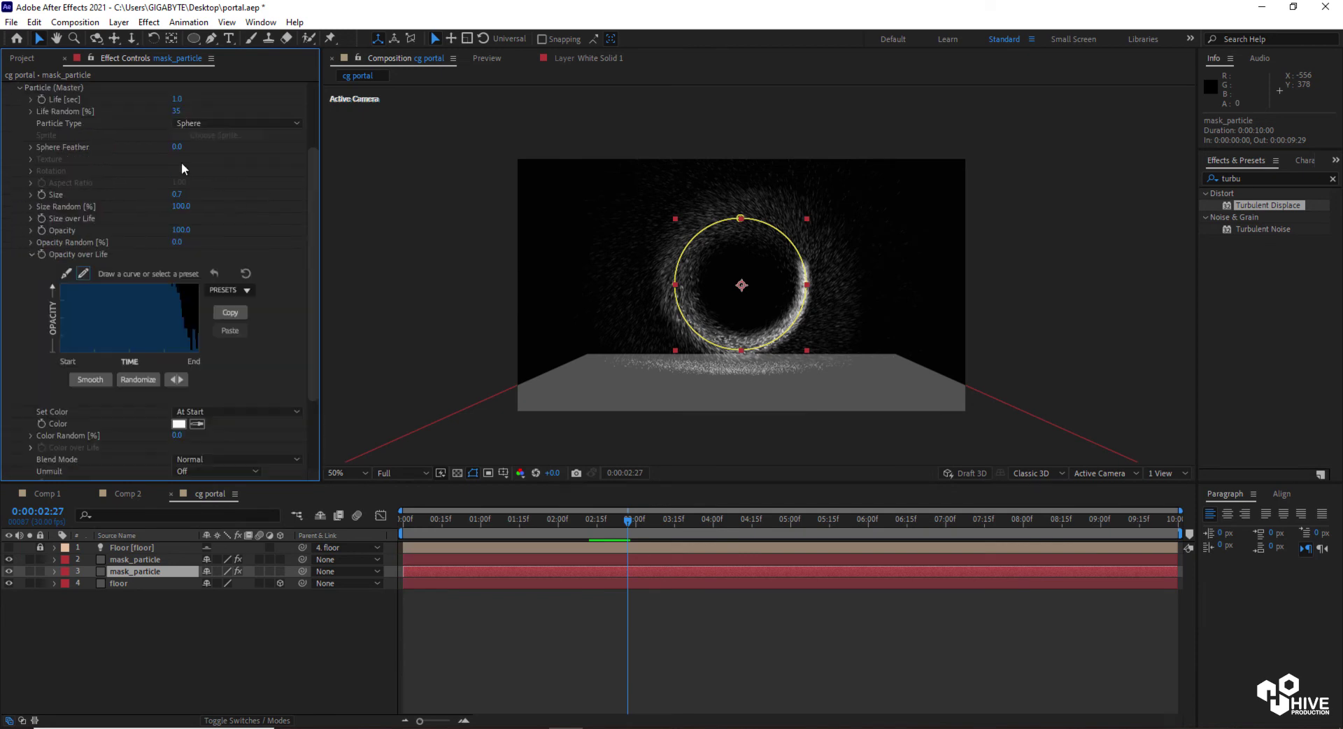
scroll(140, 137, "up", 3)
left_click(177, 194)
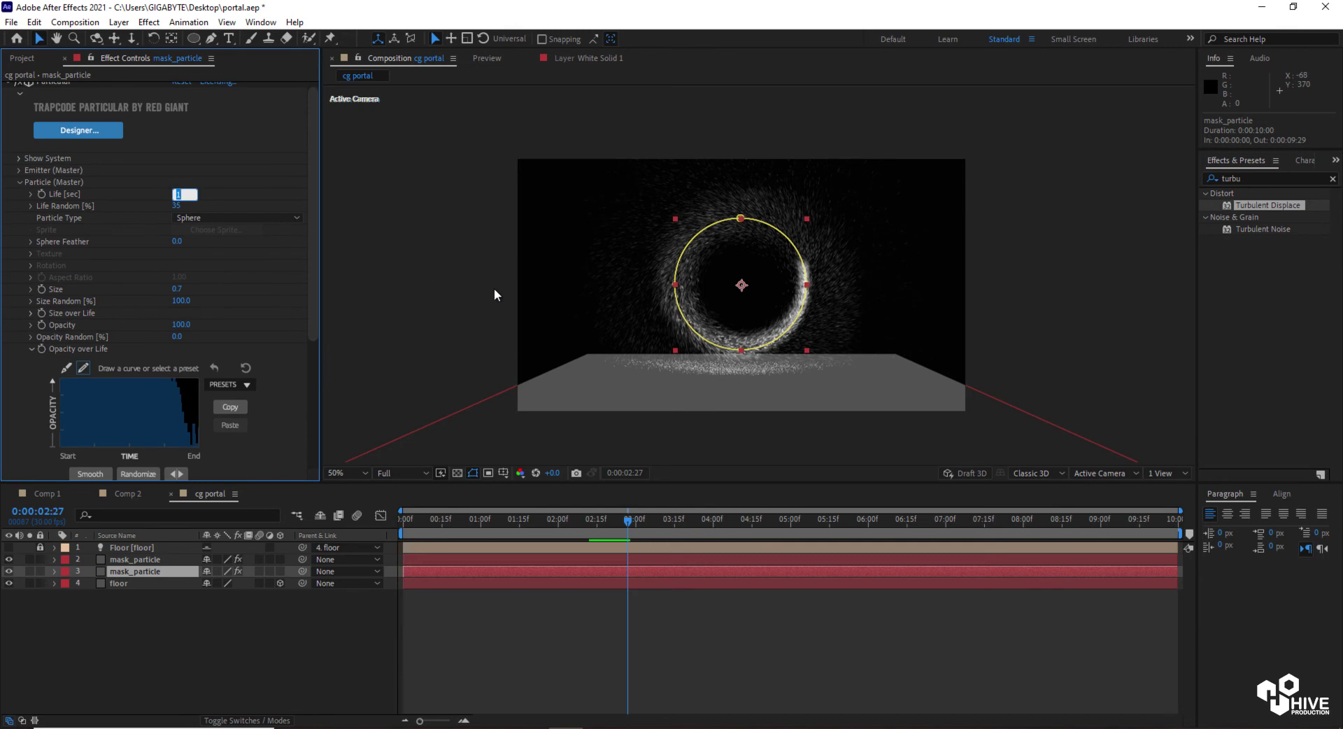
key("Return")
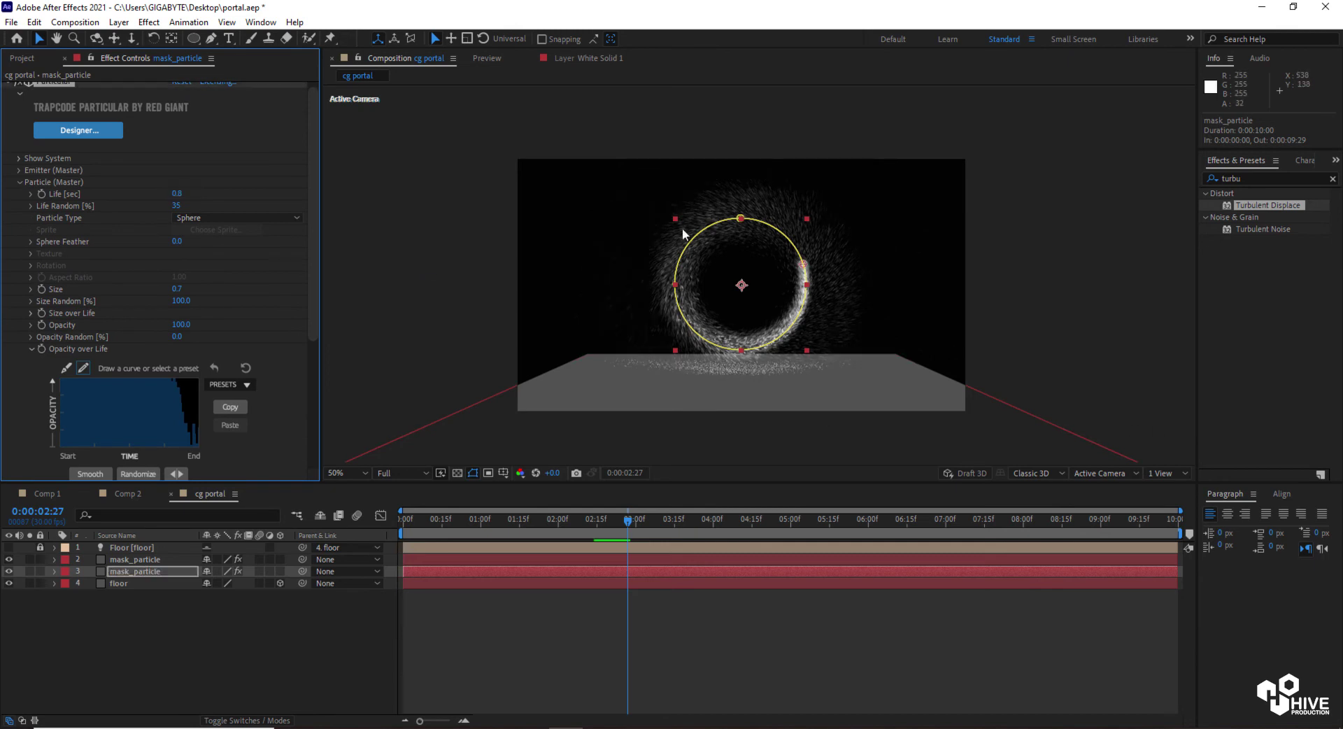
key("space")
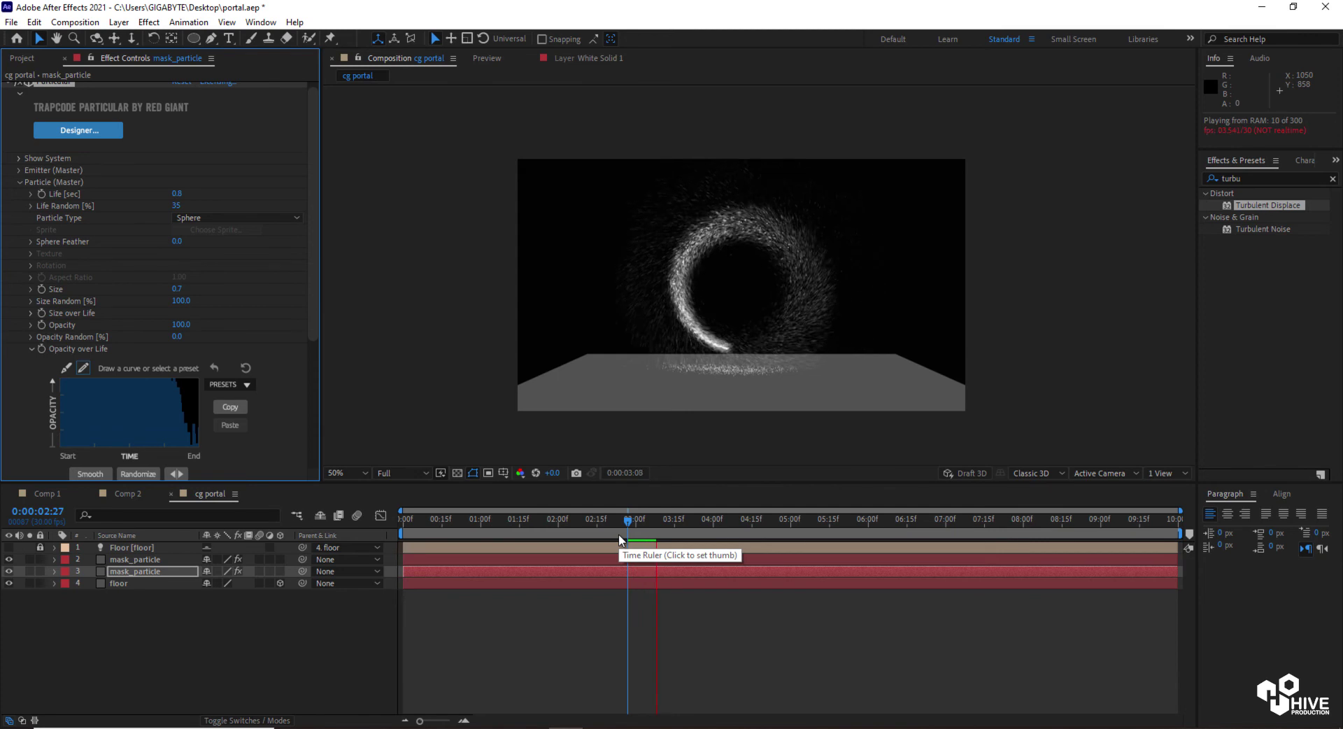
left_click(666, 535)
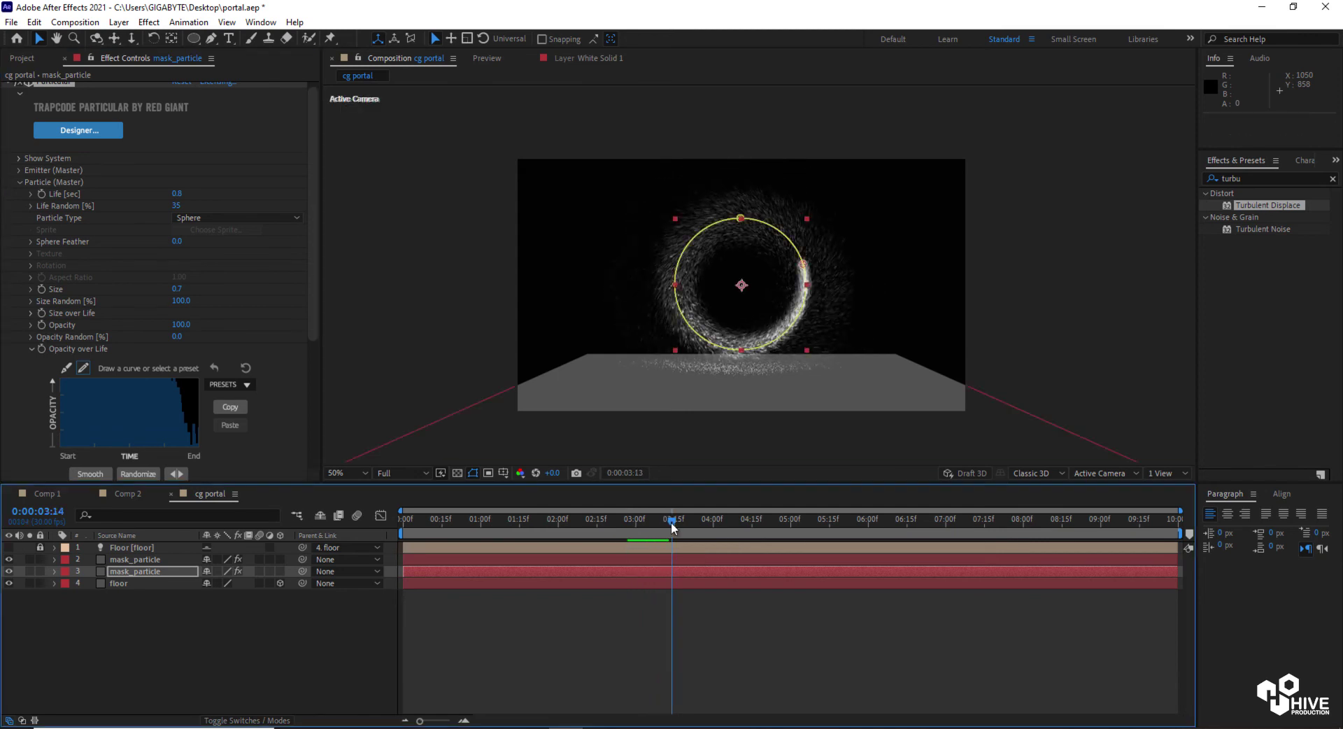
Set the Bounce Collision Event to Kill in the Physics settings of the upper mask_particle layer.
left_click(159, 562)
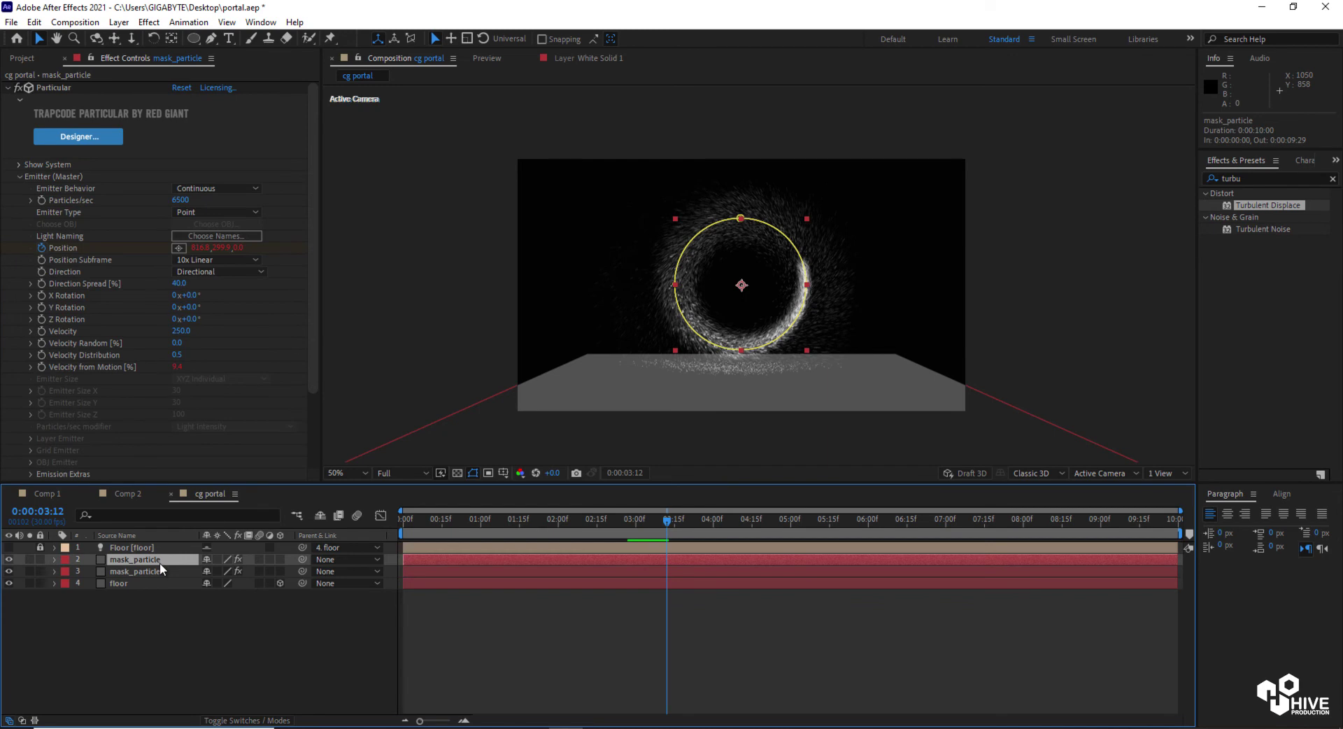
left_click(18, 177)
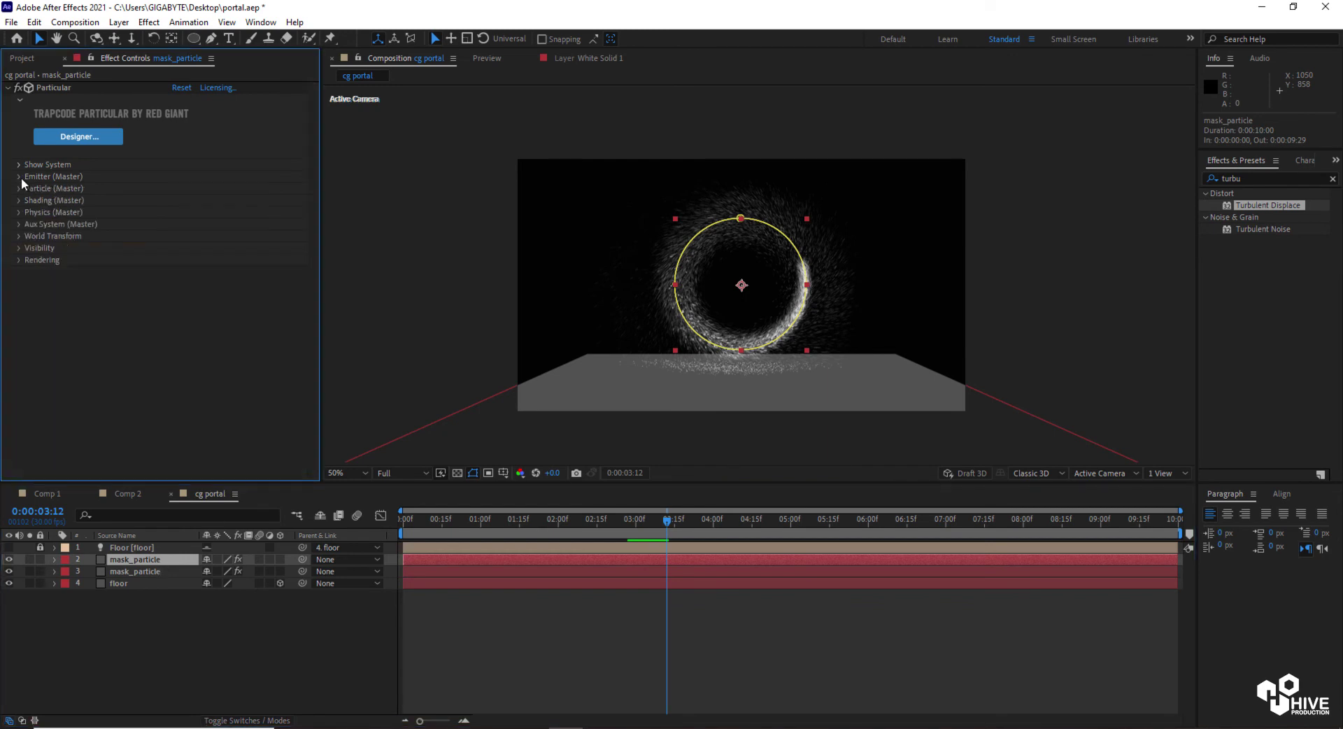
left_click(19, 260)
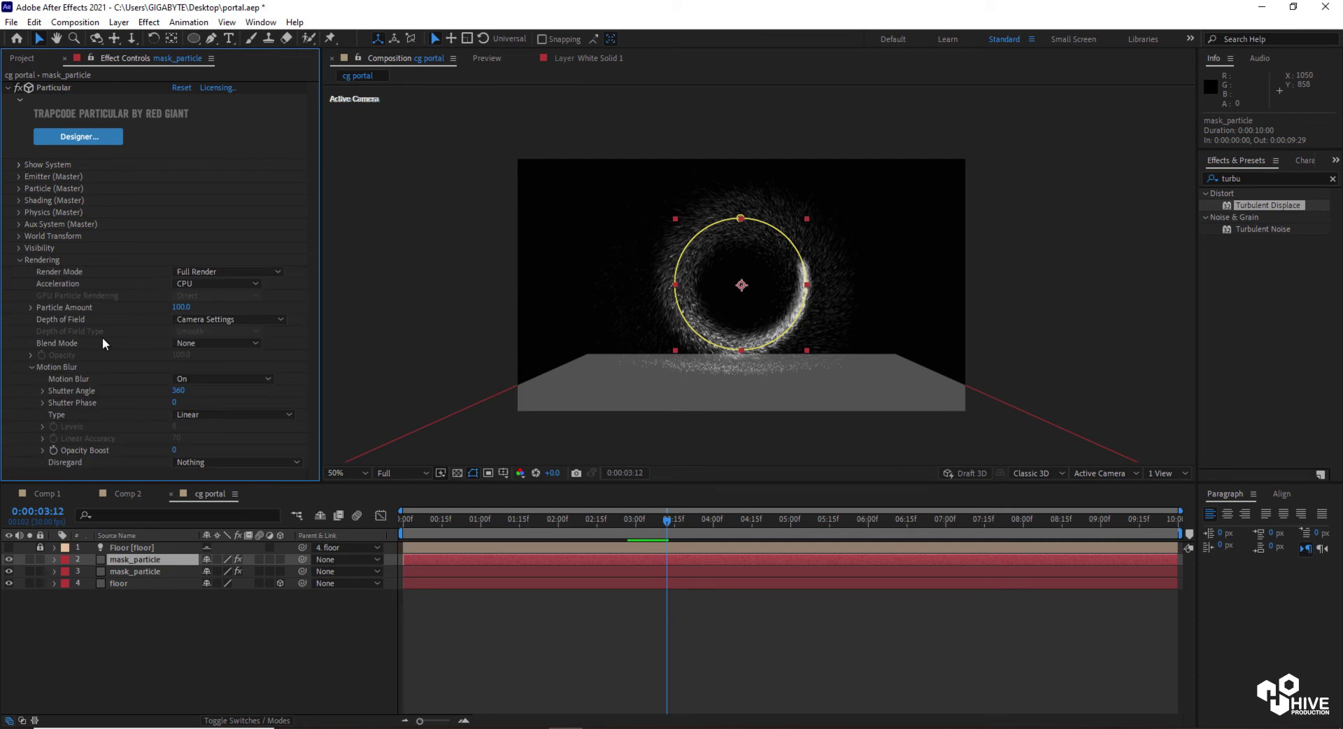
left_click(19, 260)
left_click(19, 212)
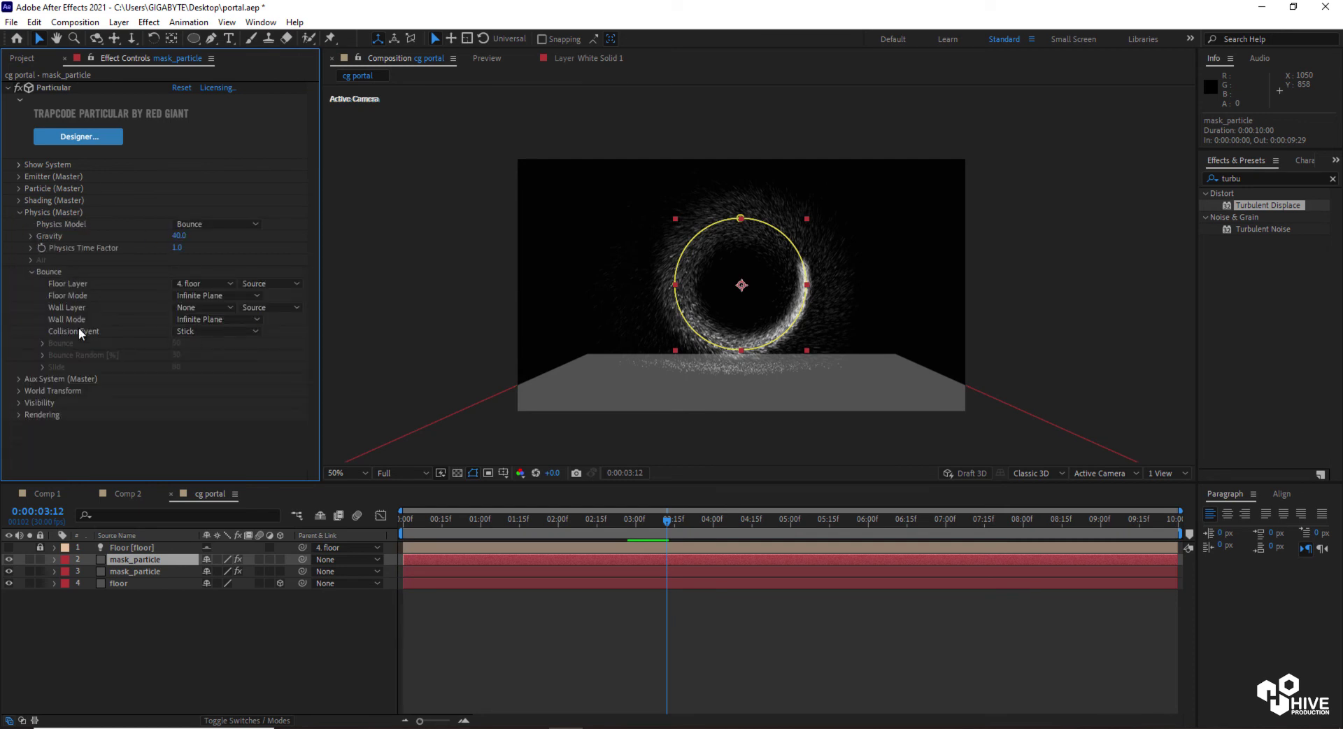
left_click(221, 333)
left_click(206, 393)
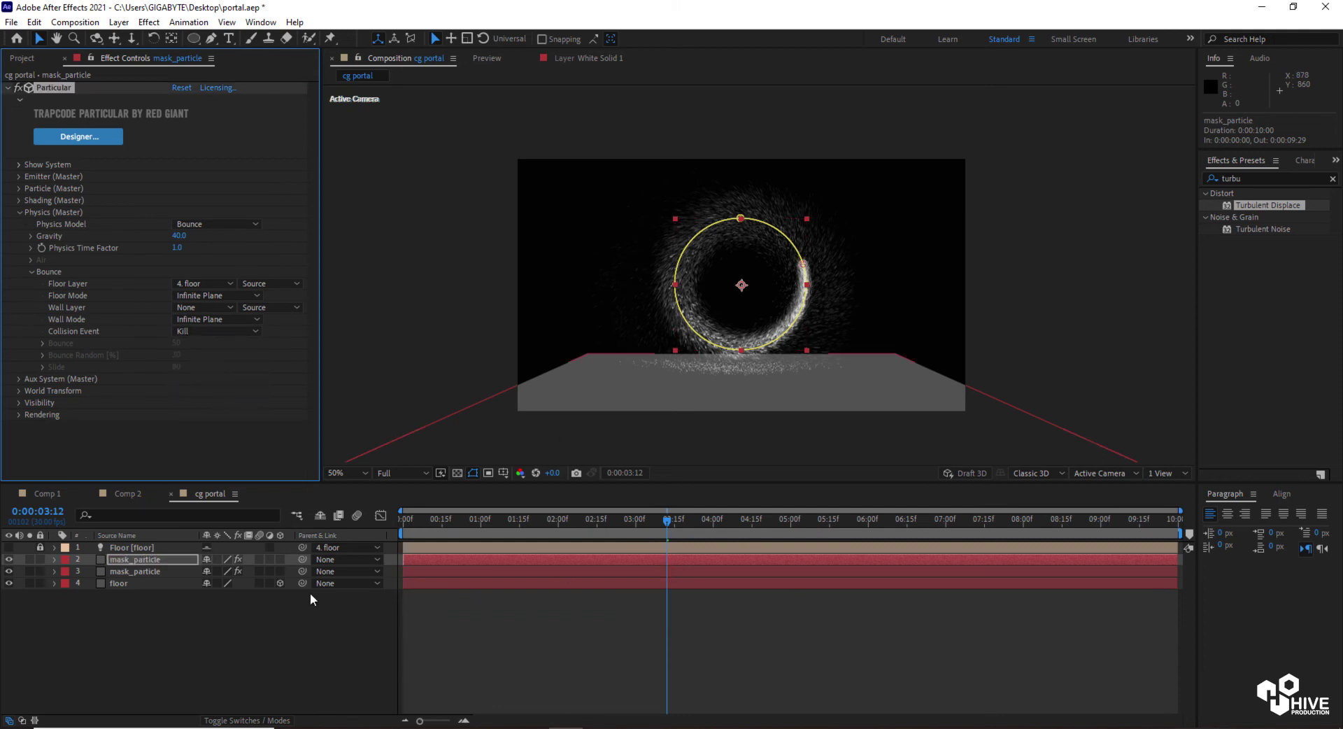
Collapse the Particular effect on the upper mask_particle layer and duplicate that layer.
left_click(140, 559)
left_click(17, 88)
left_click(33, 22)
left_click(56, 203)
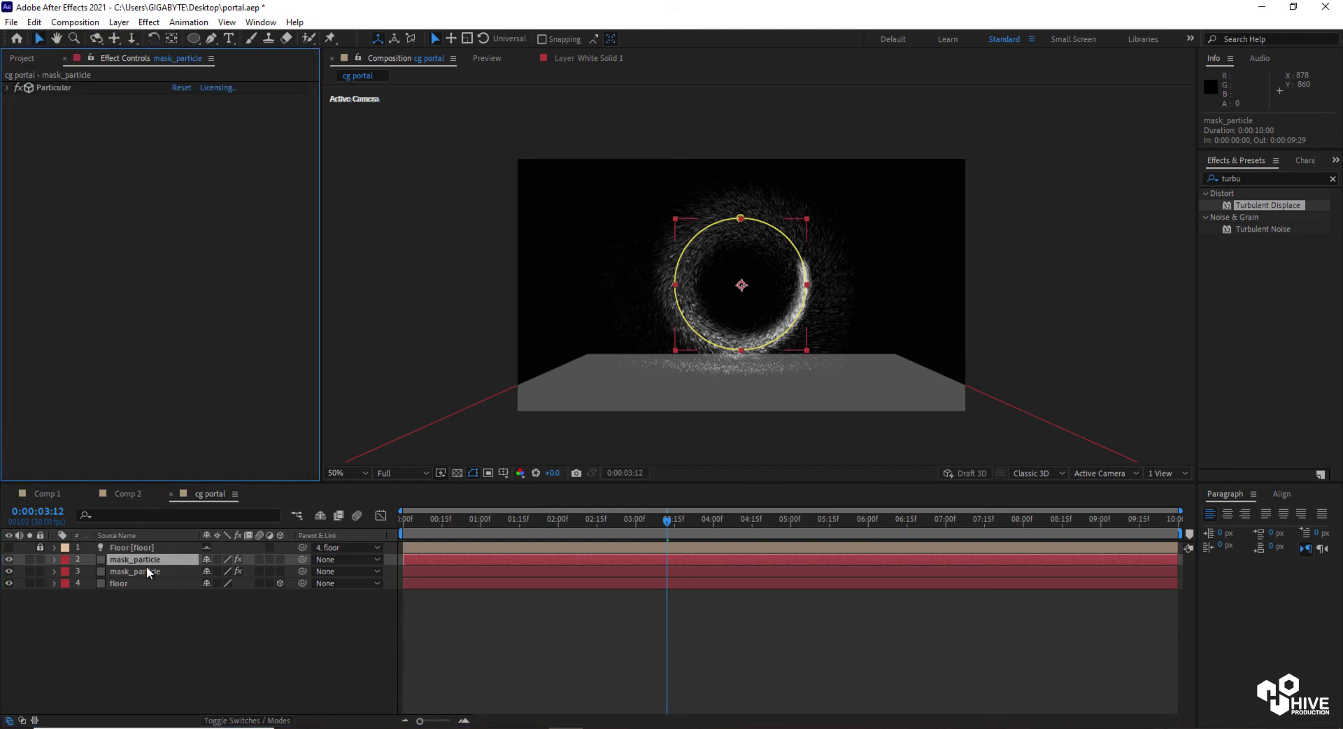
left_click(34, 21)
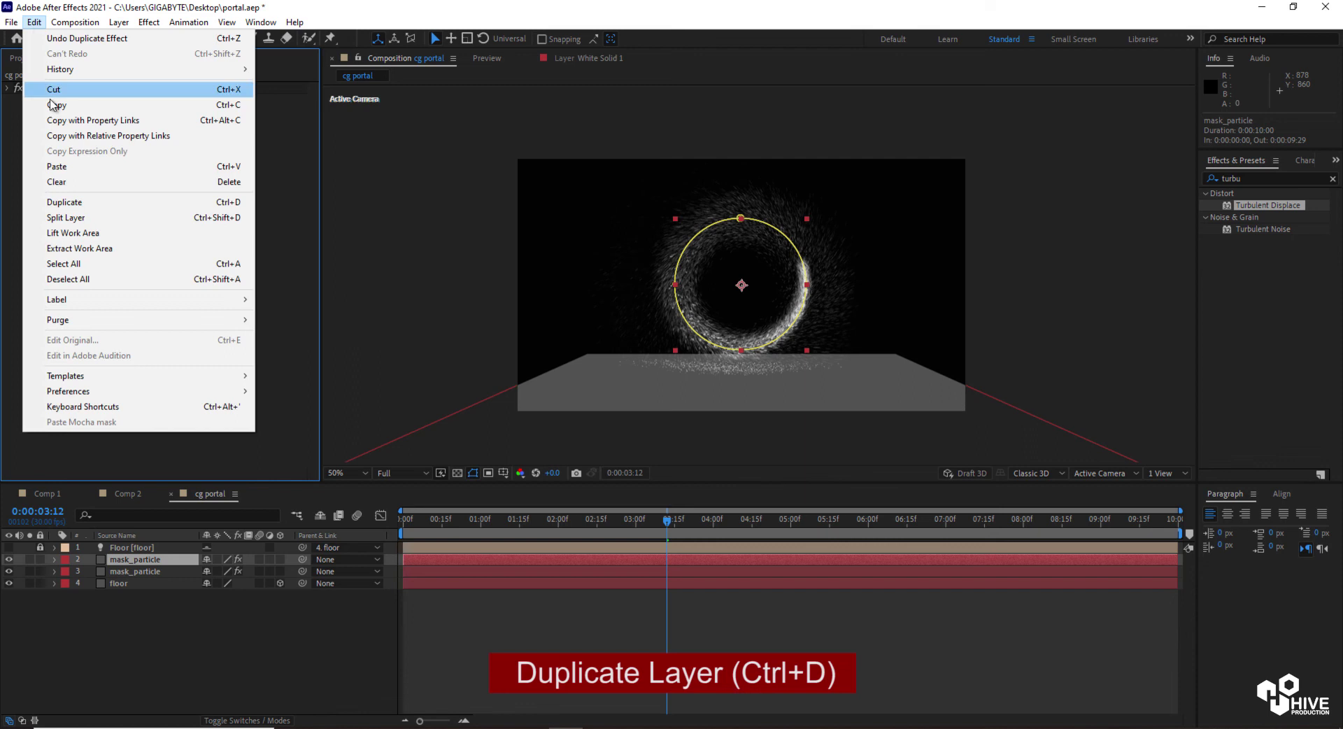
left_click(63, 203)
left_click(147, 548)
left_click(150, 558)
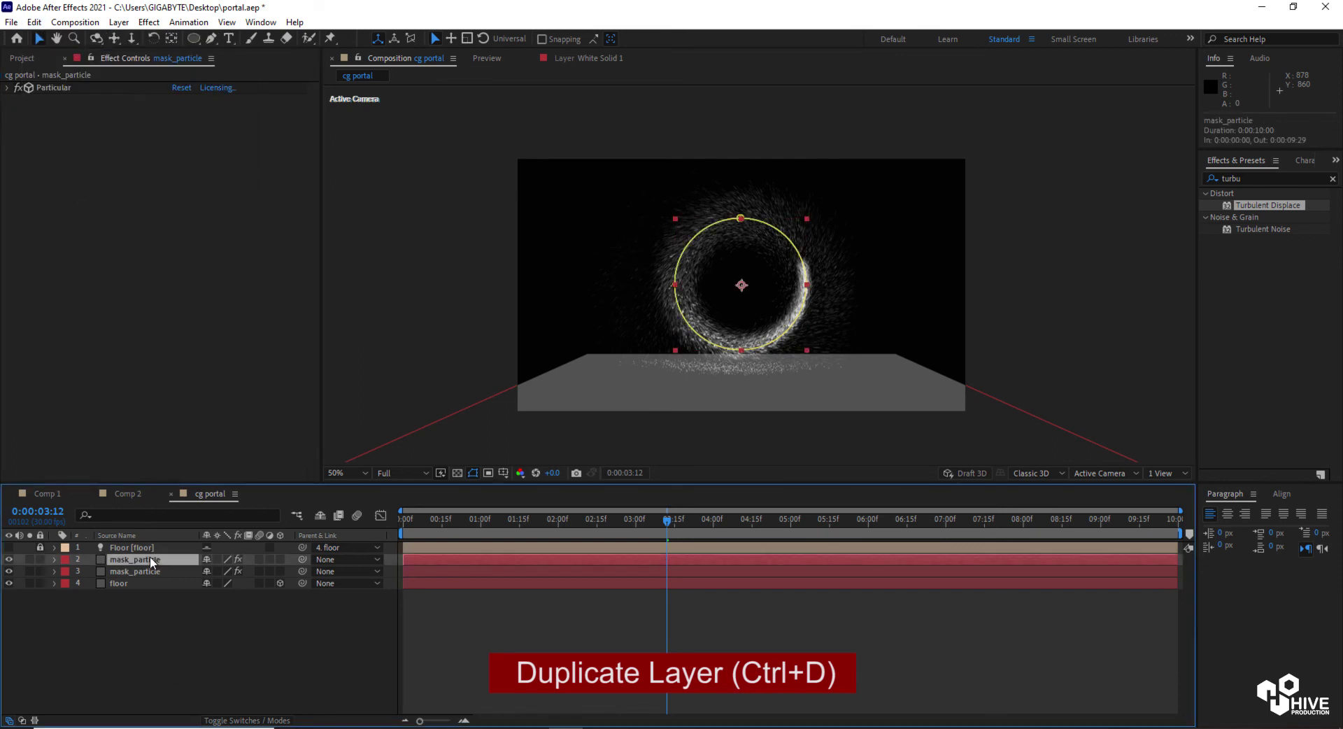
key("ctrl+d")
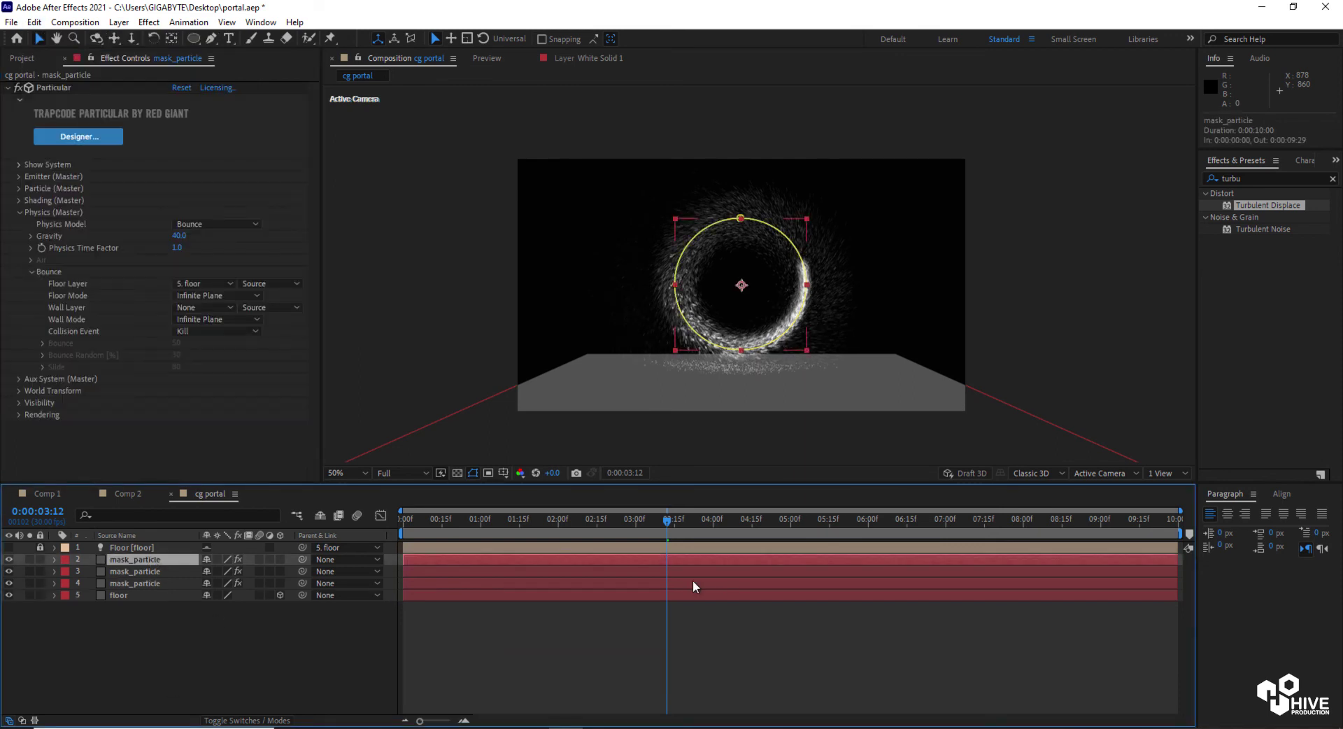
Set the emitter's Particles/sec to 15000 on the new mask_particle copy.
left_click(21, 212)
left_click(18, 177)
left_click(182, 188)
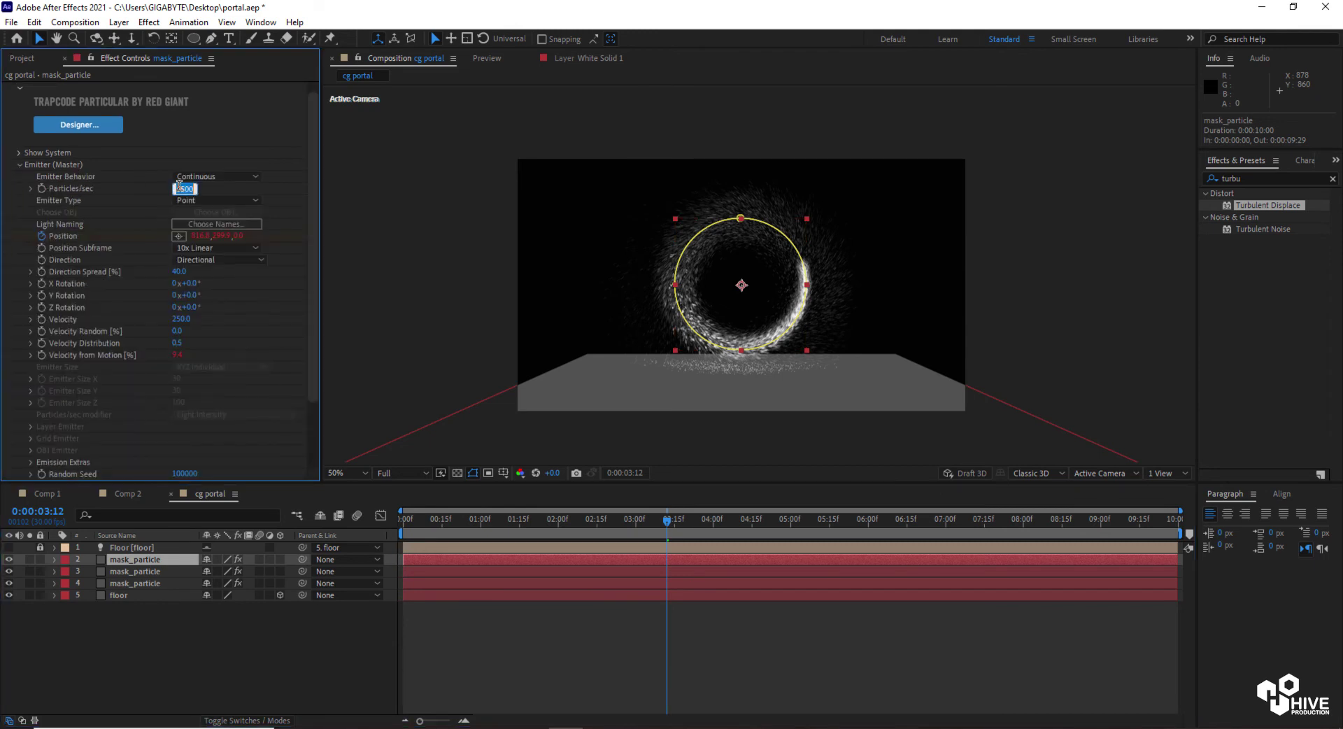
type("1")
key("Return")
Change the new copy's Emitter Type to Box and its Velocity to 190.
left_click(187, 198)
left_click(199, 225)
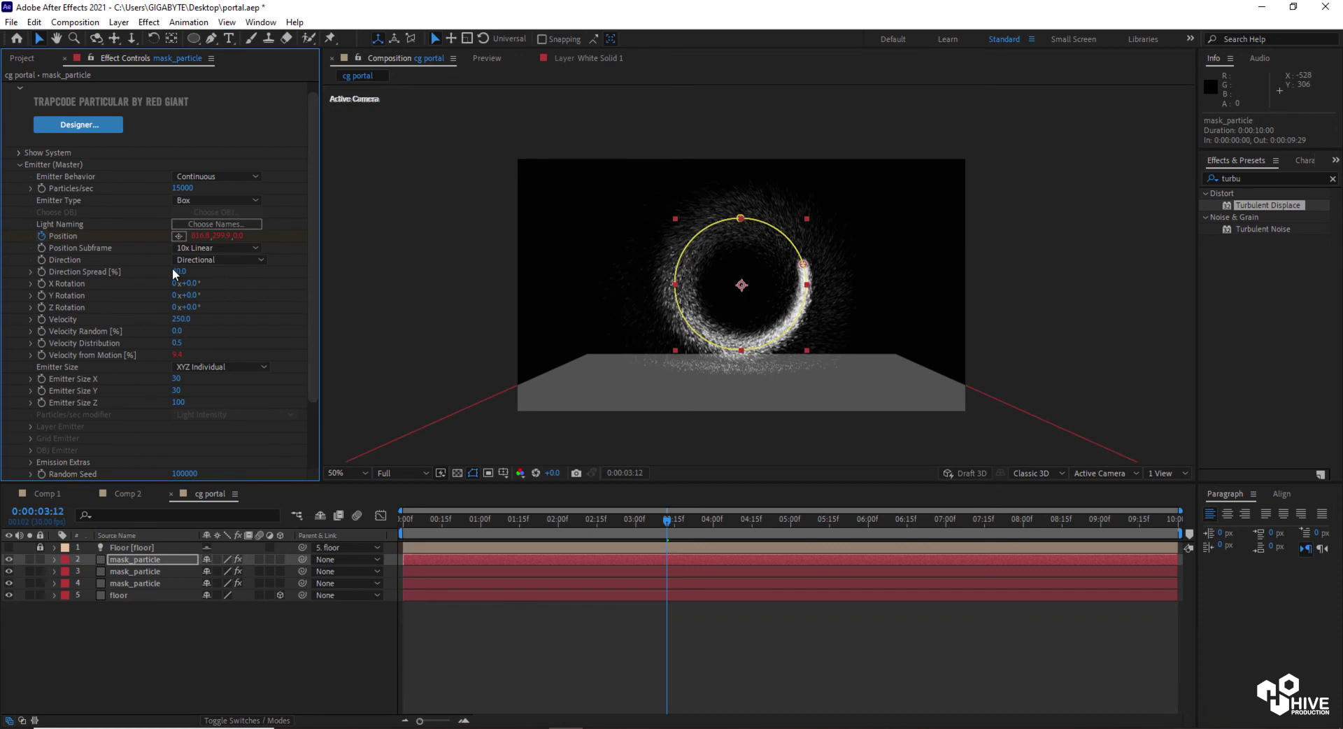
left_click_drag(181, 321, 133, 321)
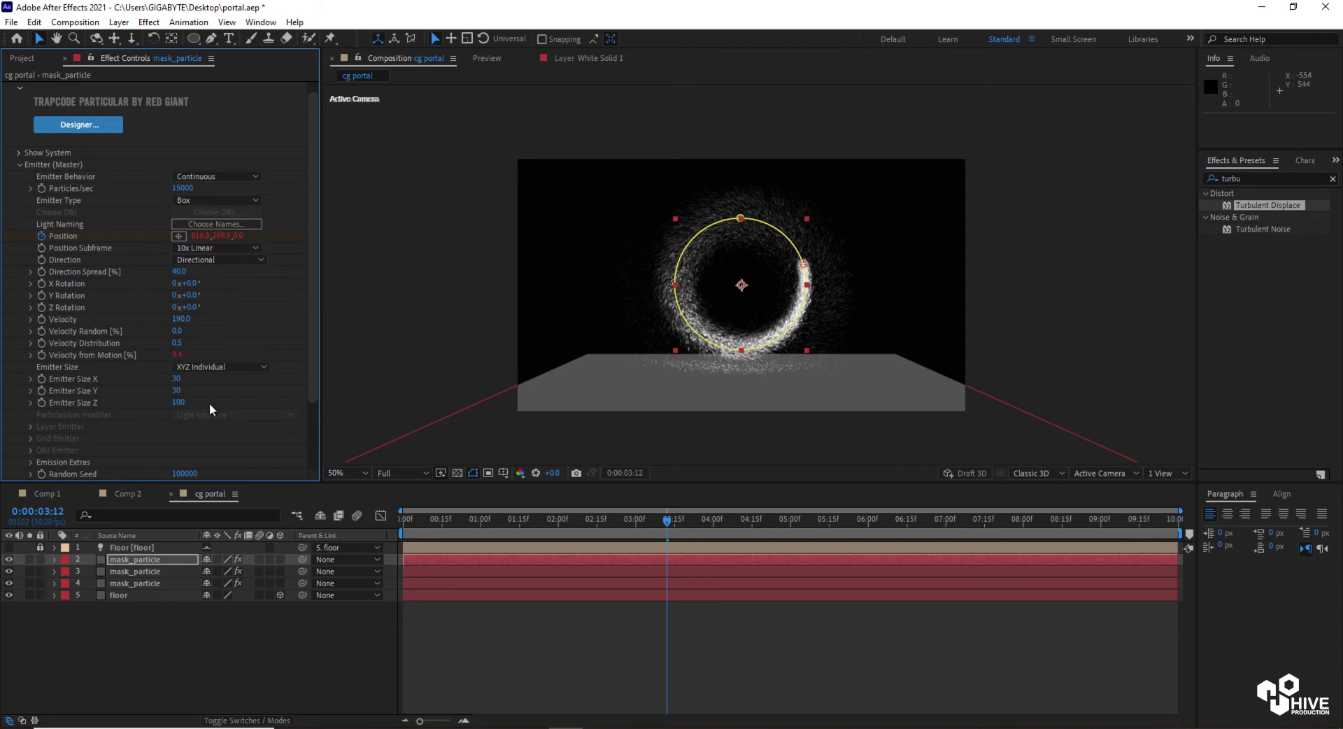
Set the new copy's particle Life to 0.4 seconds after trying 1.5 seconds.
left_click_drag(313, 351, 311, 408)
left_click(20, 94)
left_click(20, 187)
left_click(181, 201)
type("1.5")
key("Return")
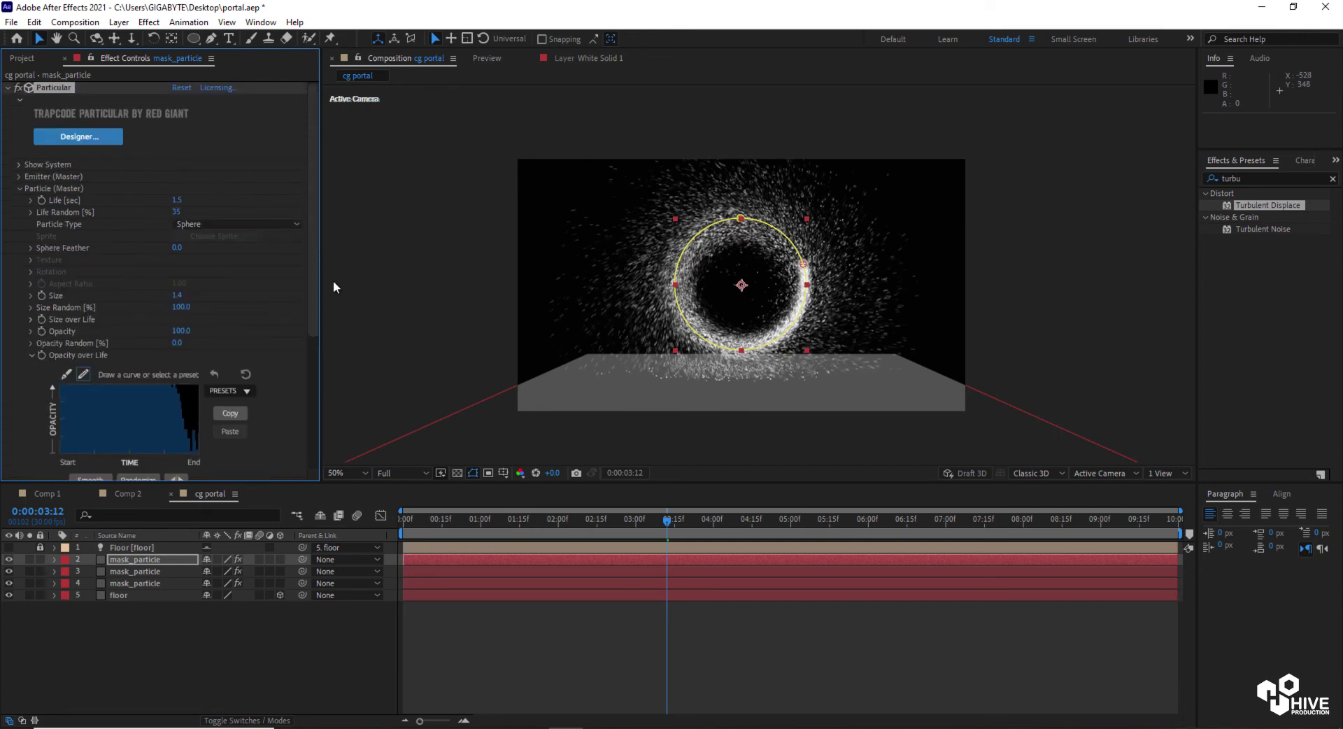
type("0.4")
key("Return")
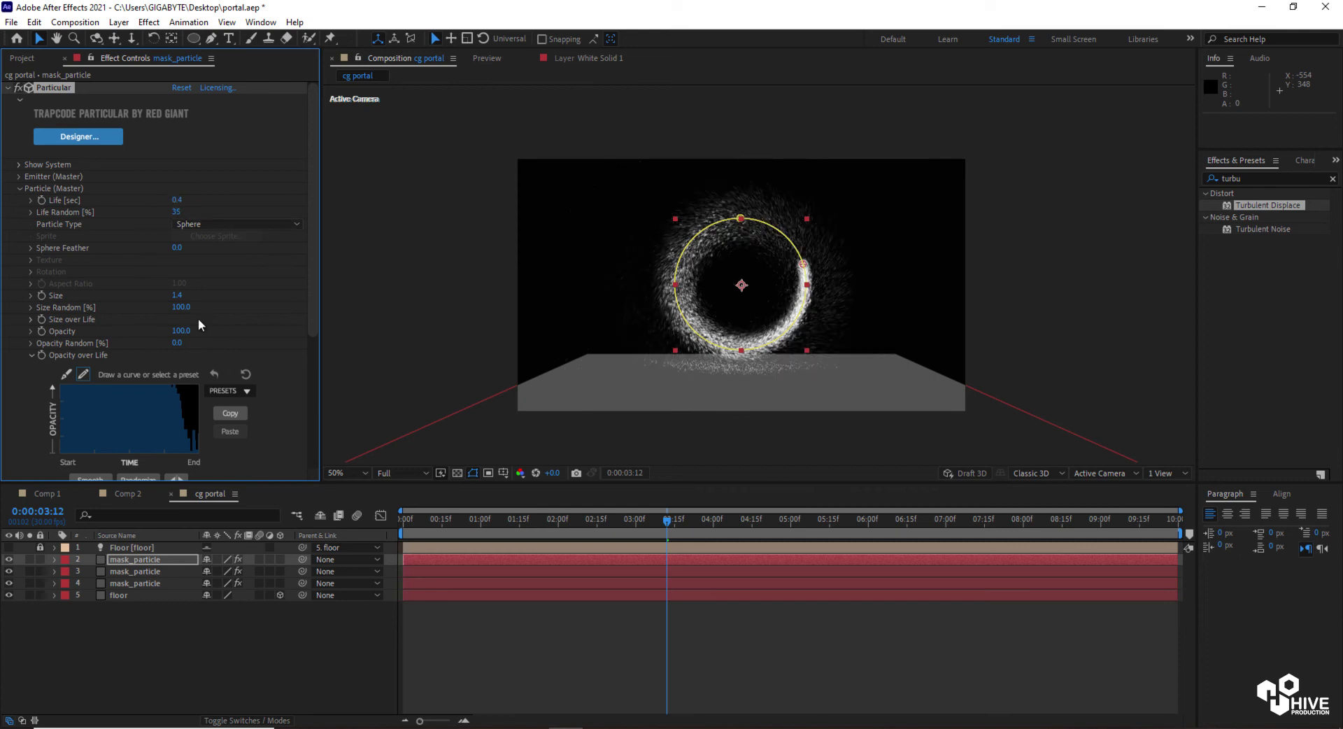
Redraw the upper mask_particle layer's Opacity over Life curve so opacity falls off earlier, and collapse the Particular effect.
left_click_drag(166, 408, 183, 428)
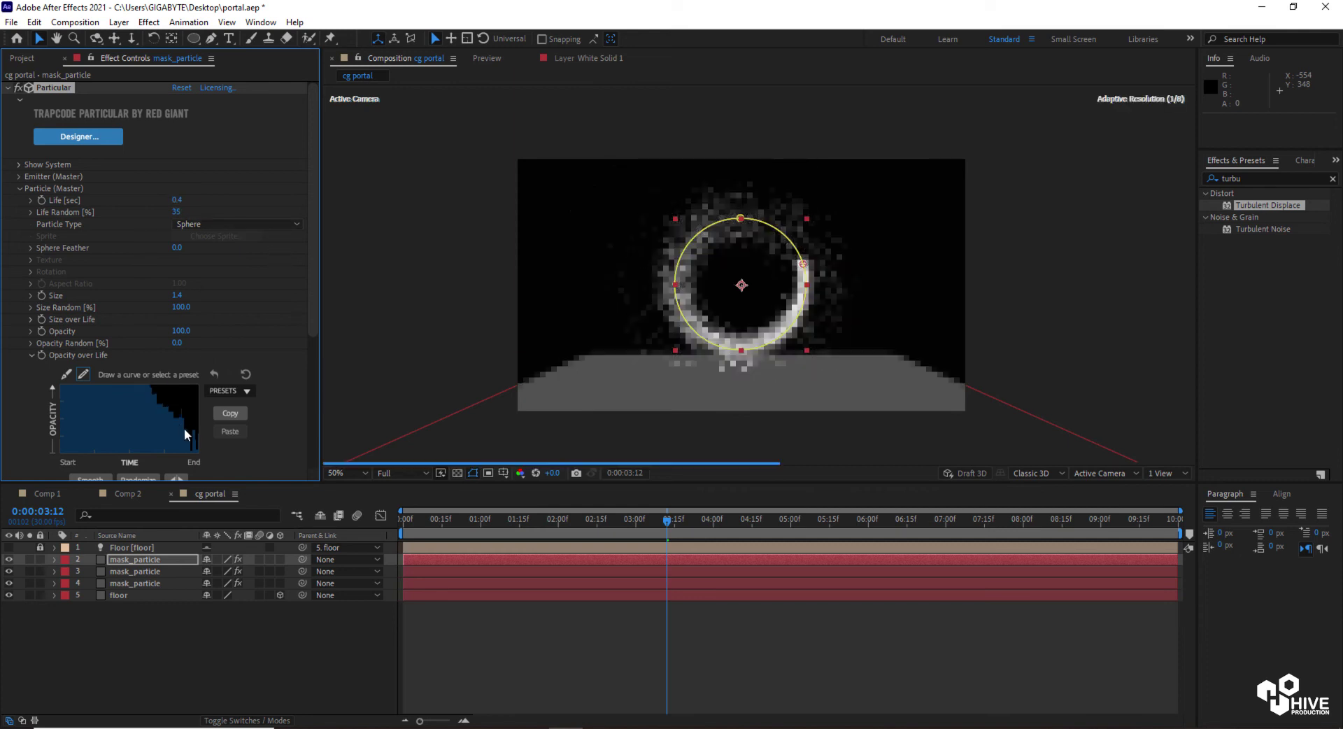
scroll(765, 279, "up", 2)
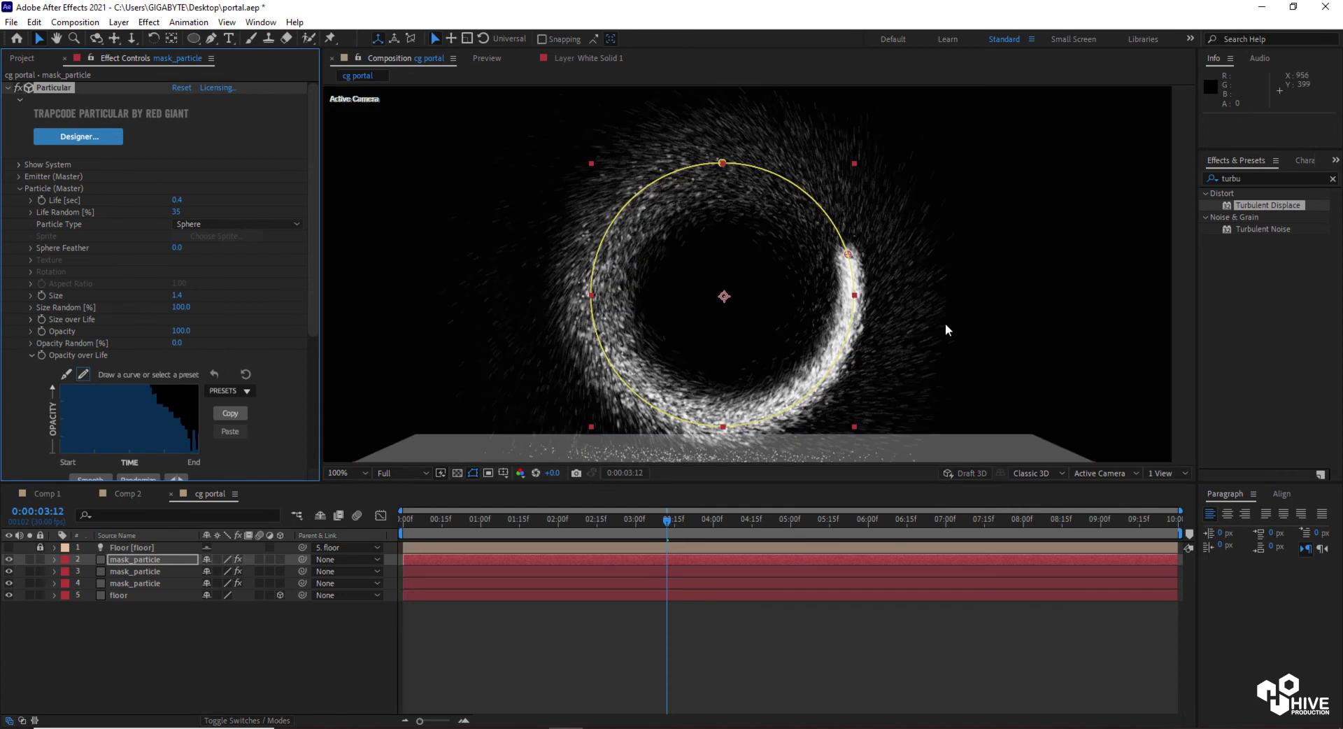
scroll(944, 326, "down", 2)
left_click(9, 87)
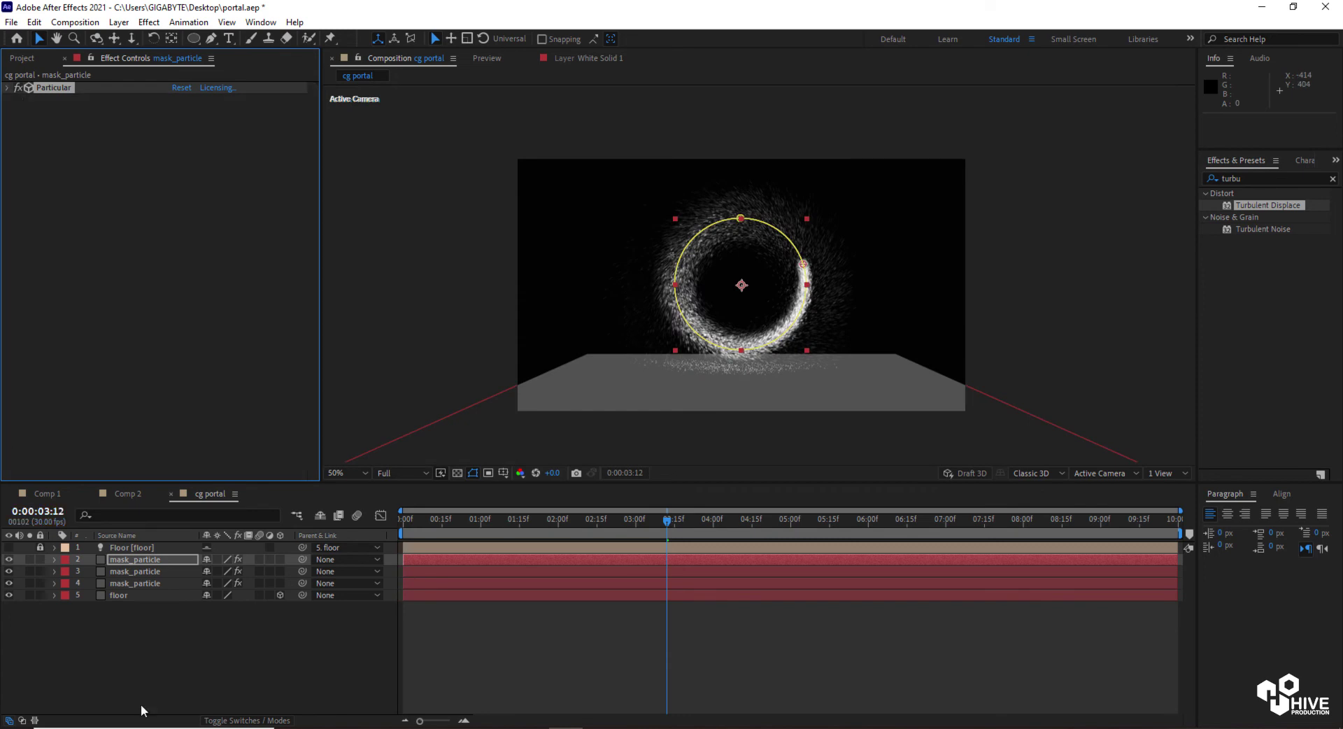
Hide the floor layer and preview the portal, checking up close where the sparks hit the ground.
left_click(124, 595)
left_click(9, 595)
key("space")
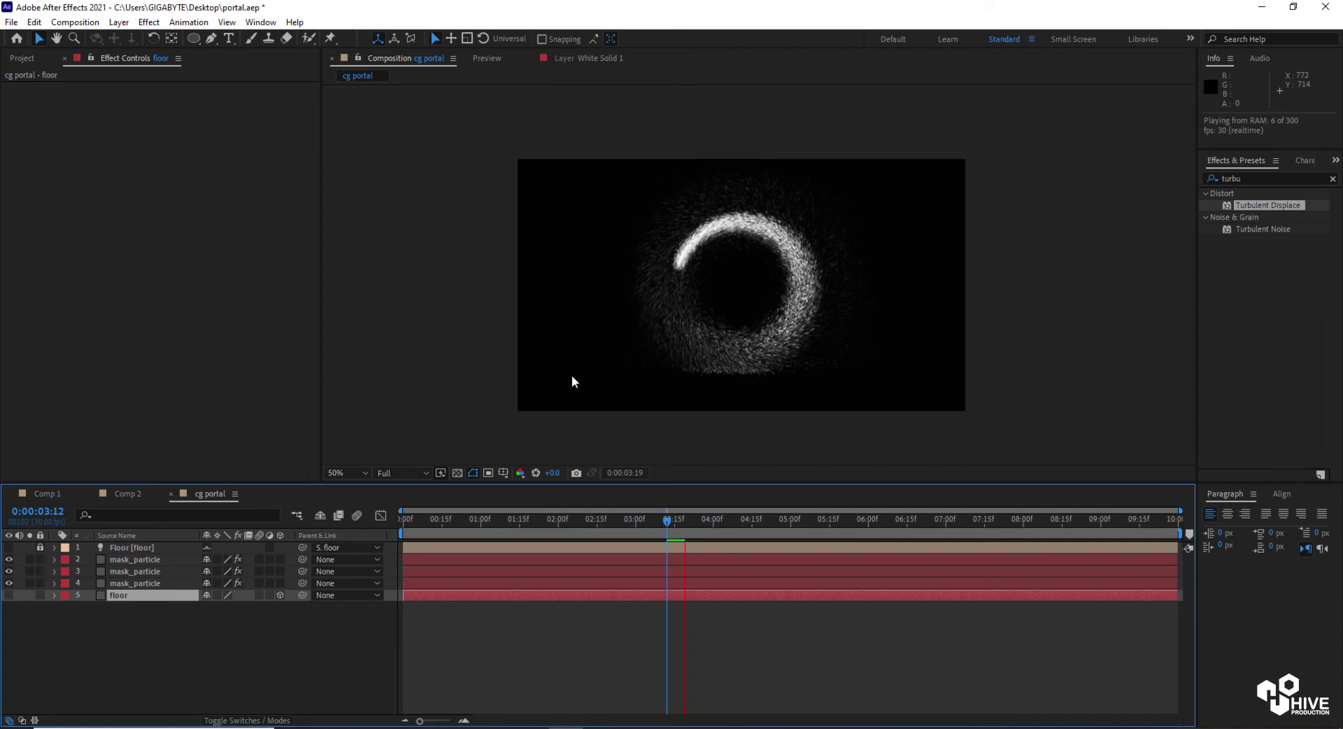
scroll(738, 395, "up", 1)
key("space")
left_click_drag(774, 424, 770, 293)
key("space")
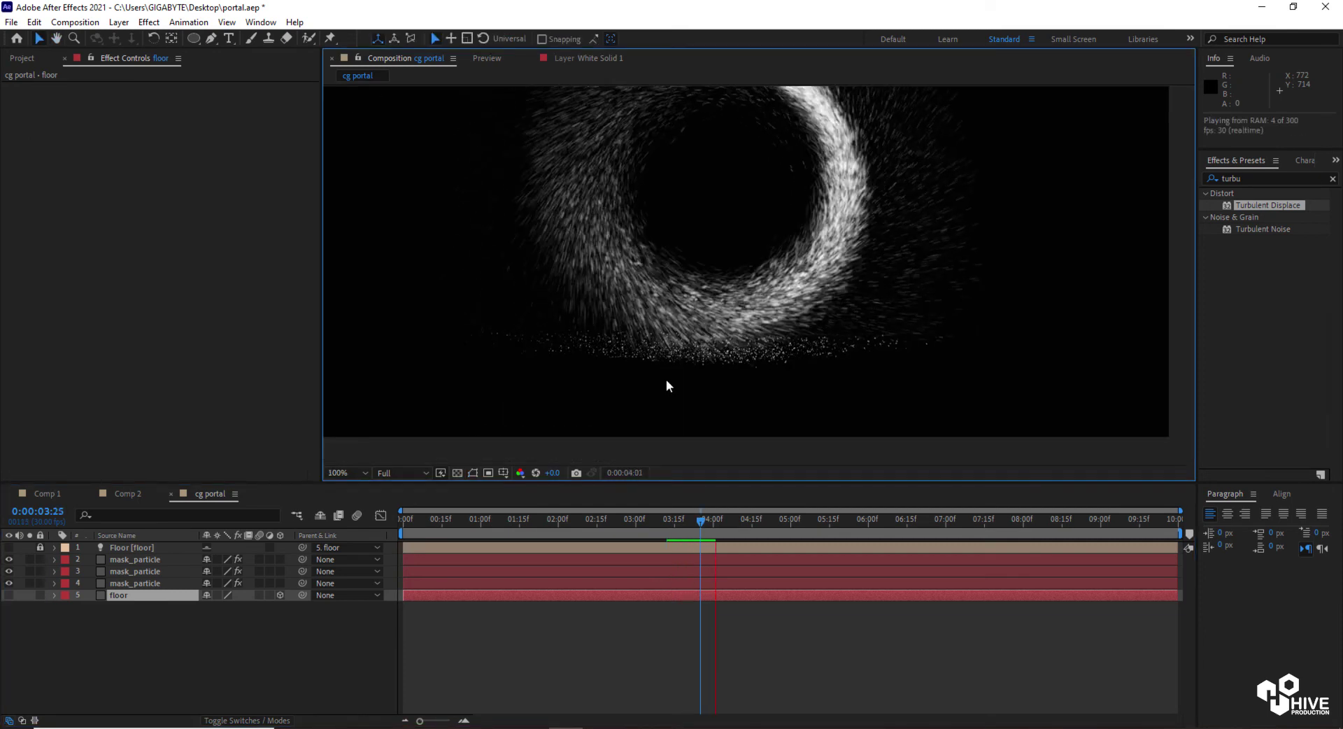
key("space")
left_click(263, 652)
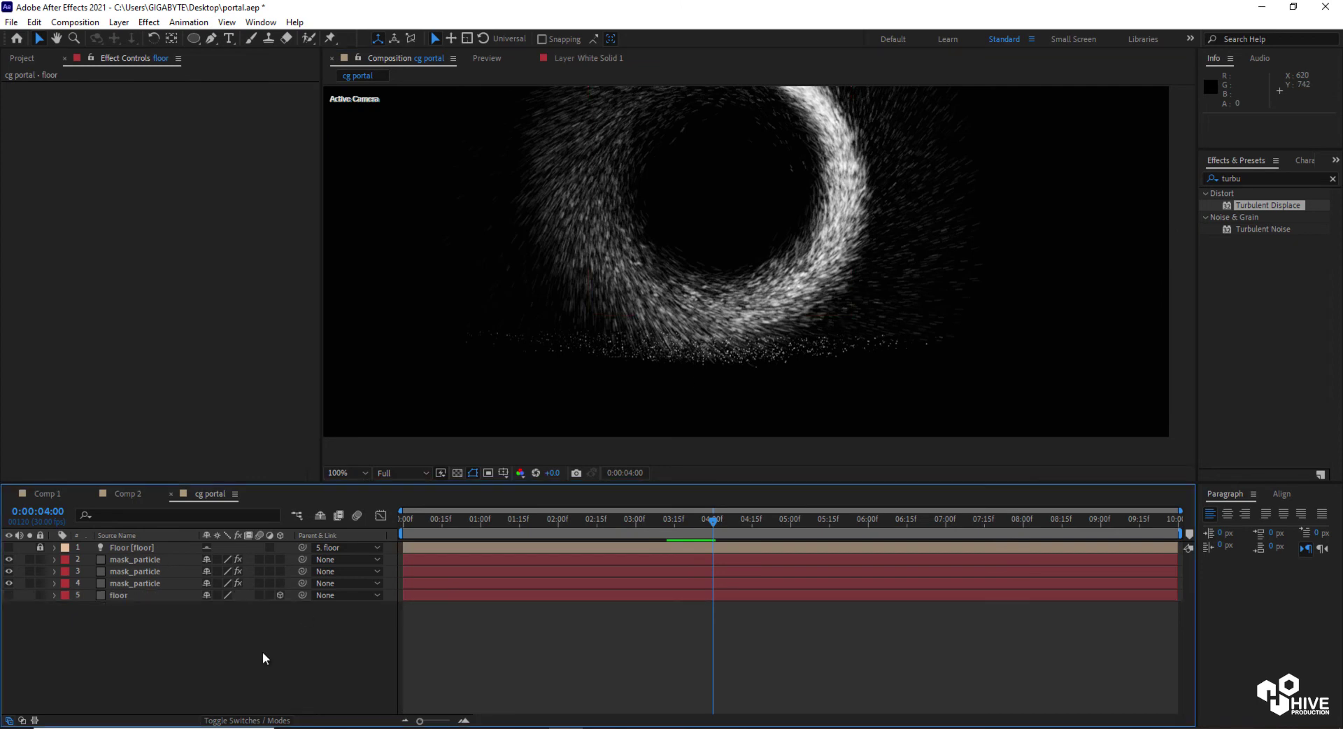
left_click(131, 584)
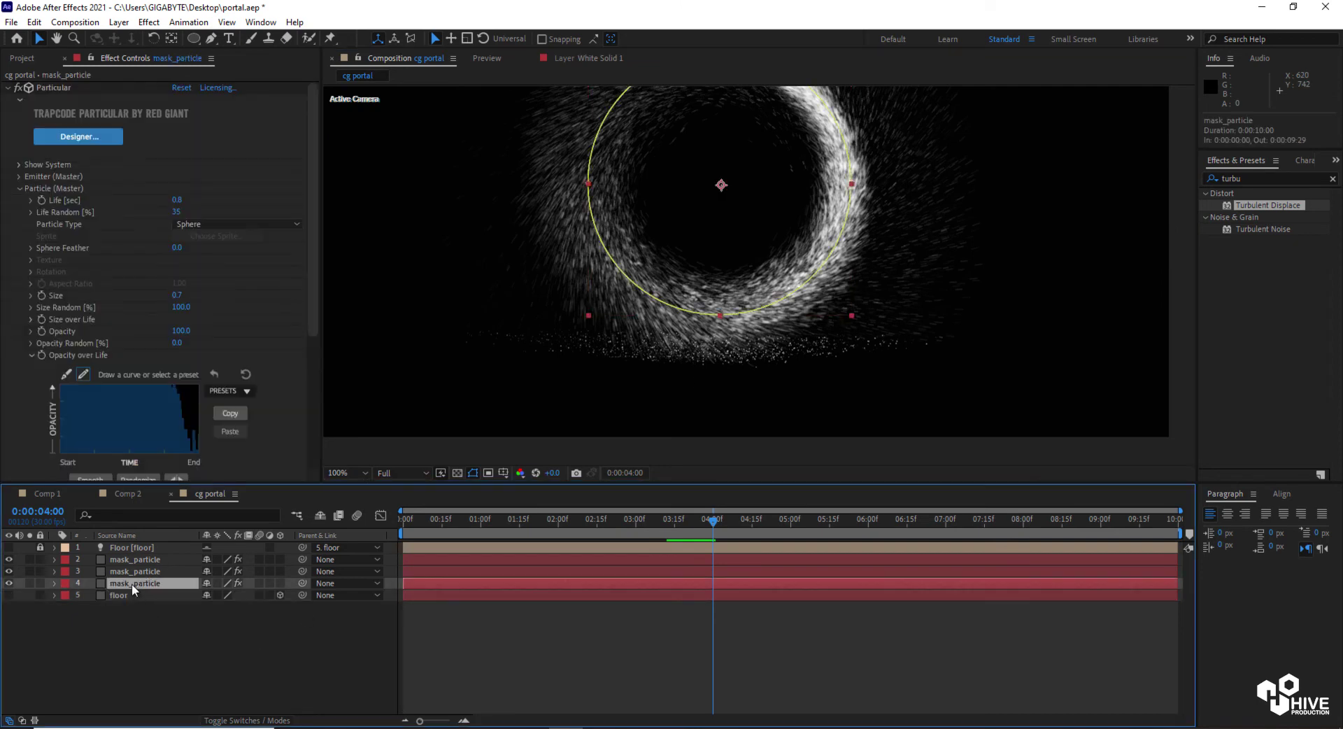
left_click(178, 619)
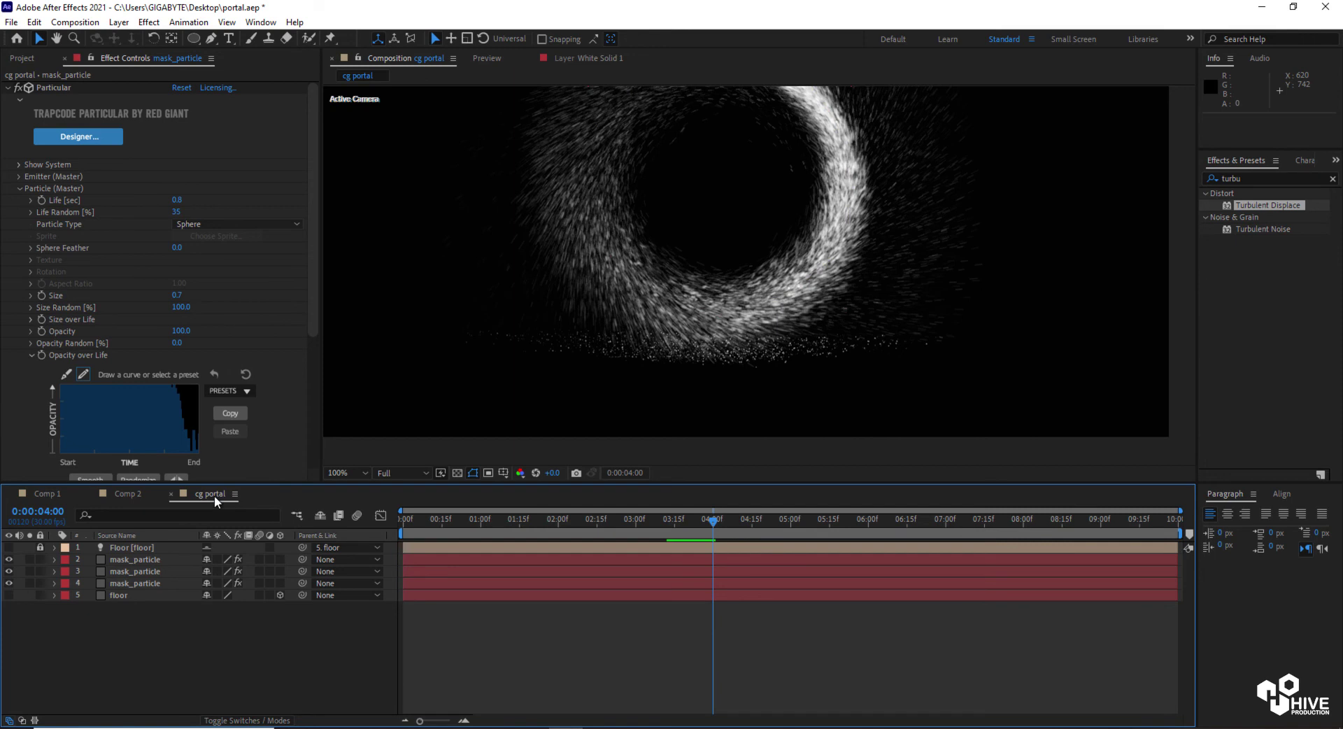
Create a new 1280 x 720 composition named environmetn at 30 fps, lasting 10 seconds.
left_click(21, 60)
left_click(42, 198)
left_click(75, 21)
left_click(92, 41)
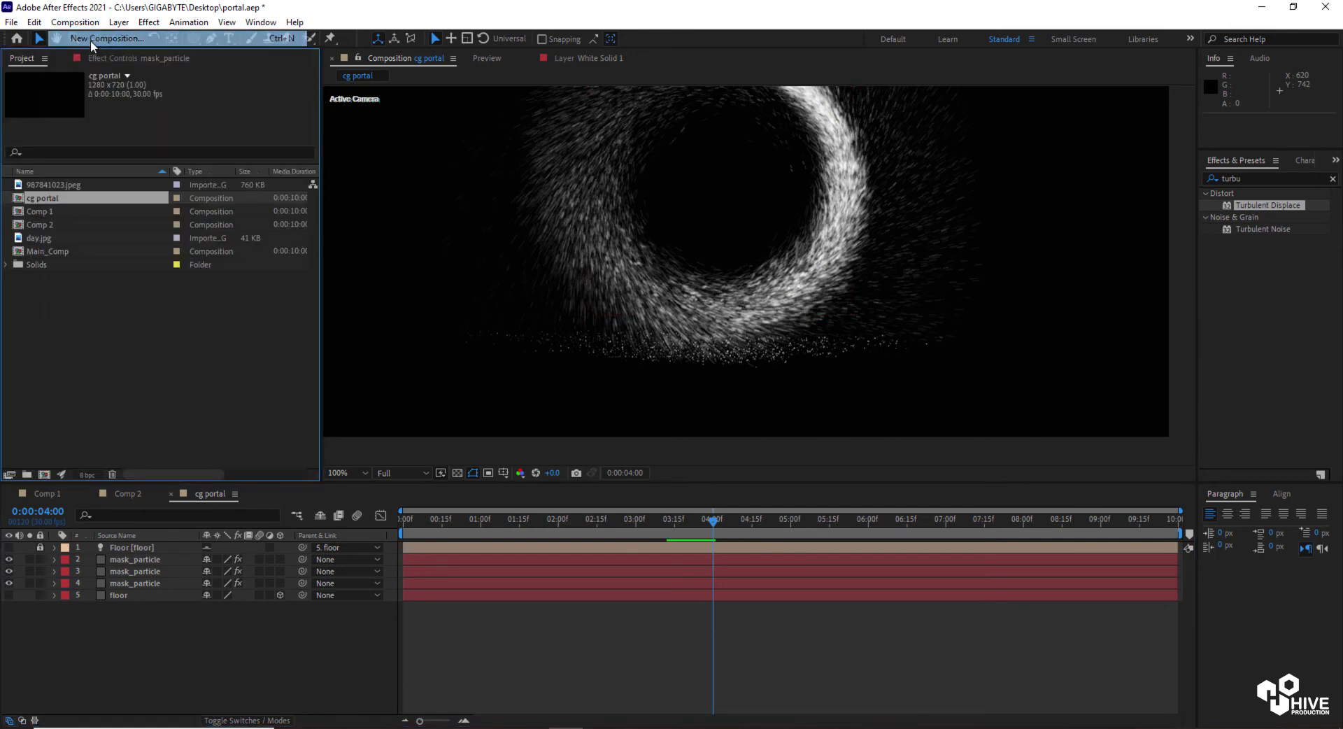
type("environmetn")
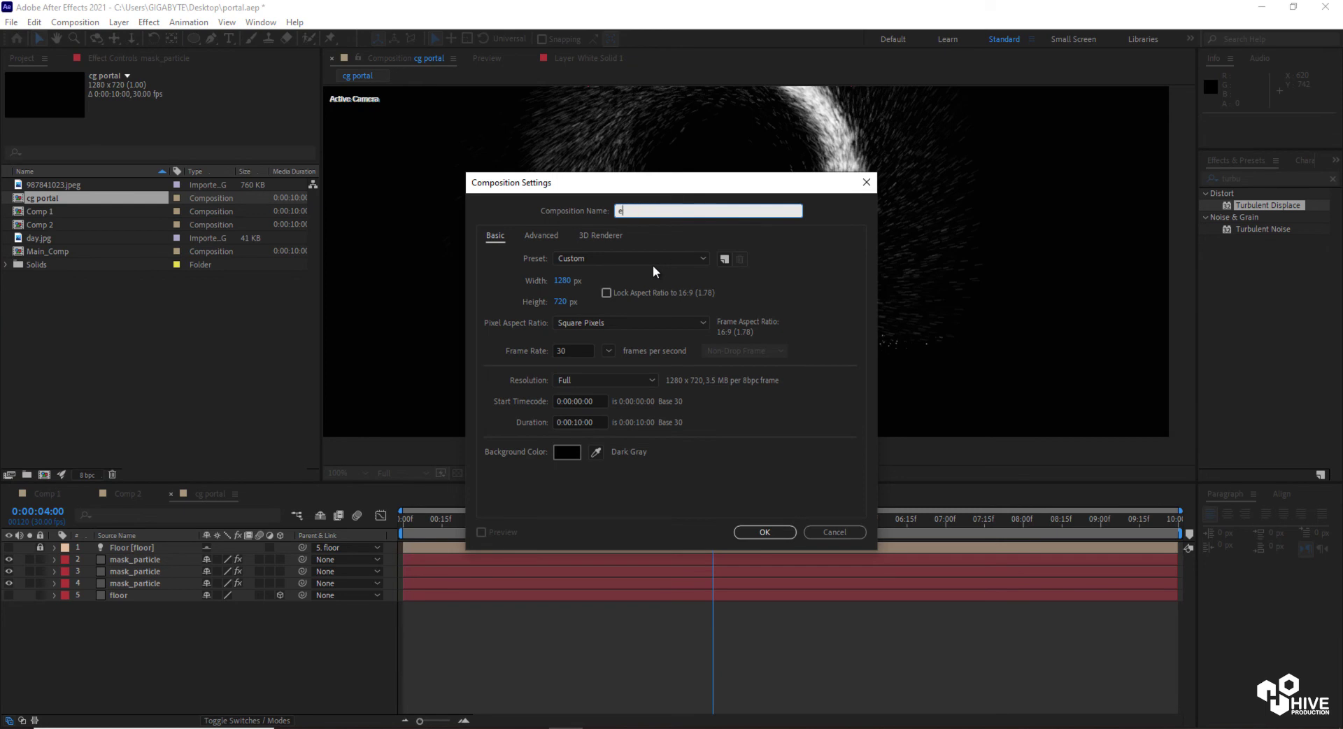
key("Return")
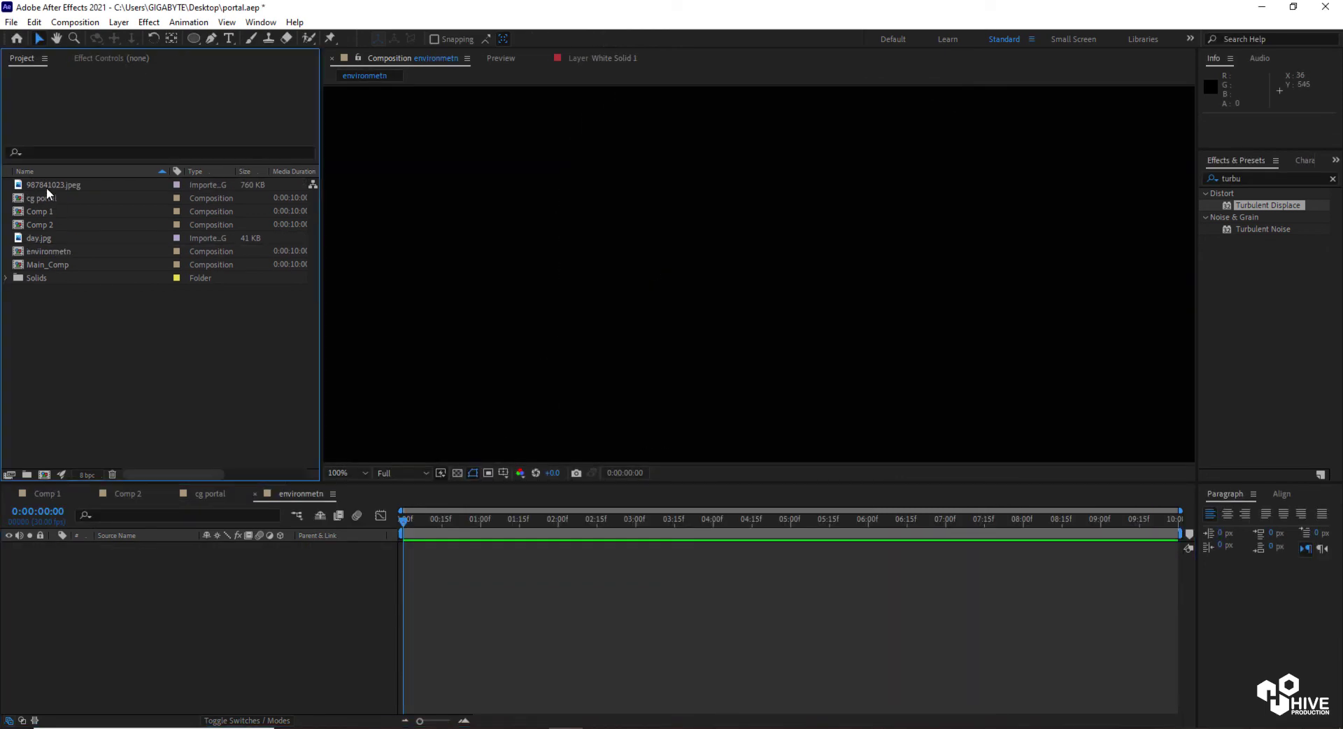
Add the cg portal composition to environmetn as a layer and go to time 0:00:00:19.
left_click(52, 199)
left_click_drag(49, 199, 195, 633)
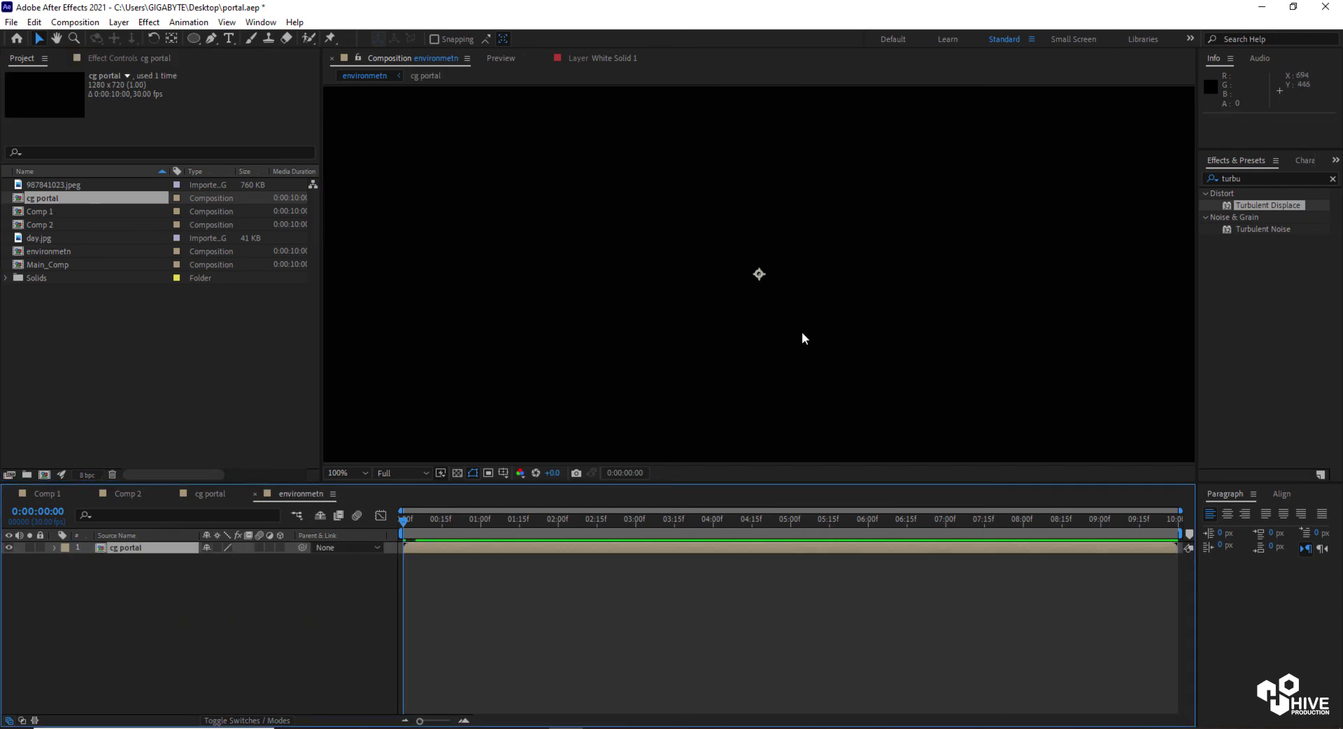
scroll(803, 331, "down", 6)
left_click(451, 519)
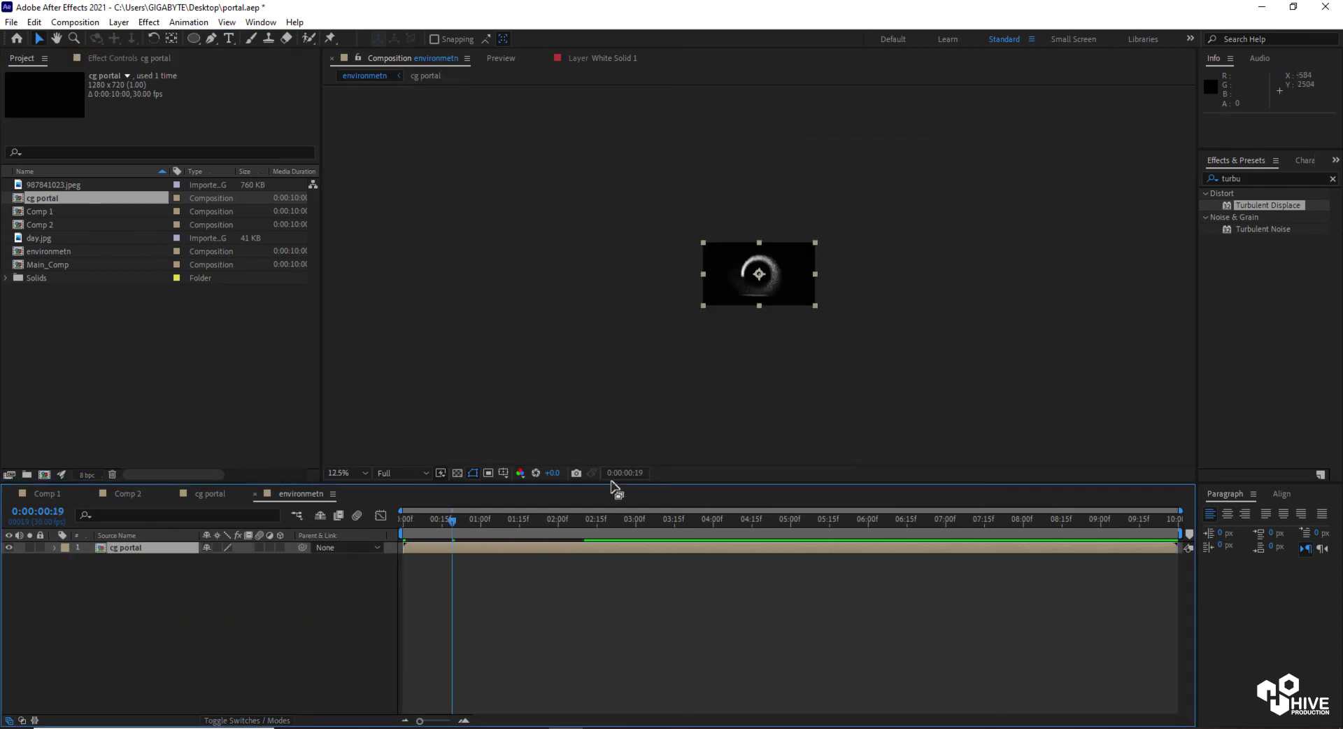
scroll(806, 297, "up", 3)
Add 987841023.jpeg beneath the cg portal layer and scale it to 39% to fit the frame.
left_click(29, 58)
left_click(49, 265)
left_click(39, 238)
left_click(70, 185)
left_click_drag(70, 185, 183, 577)
key("s")
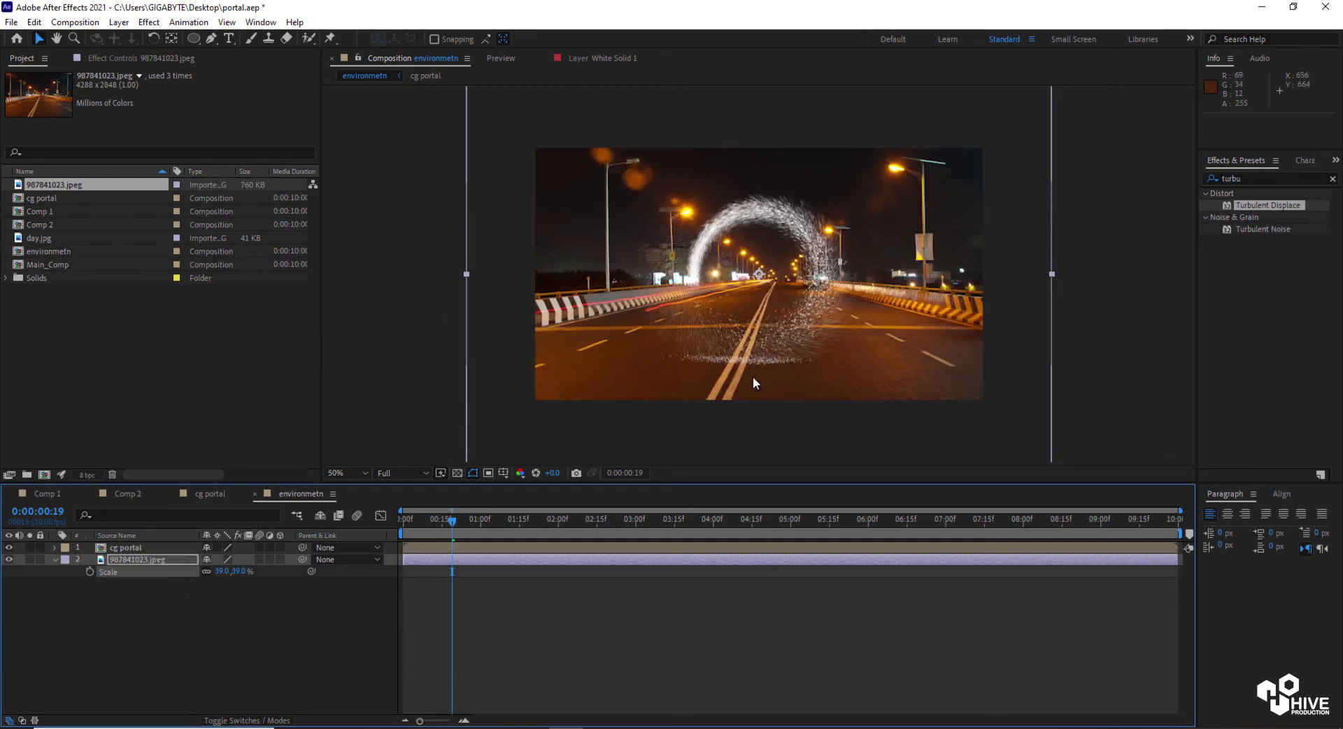
scroll(753, 376, "up", 2)
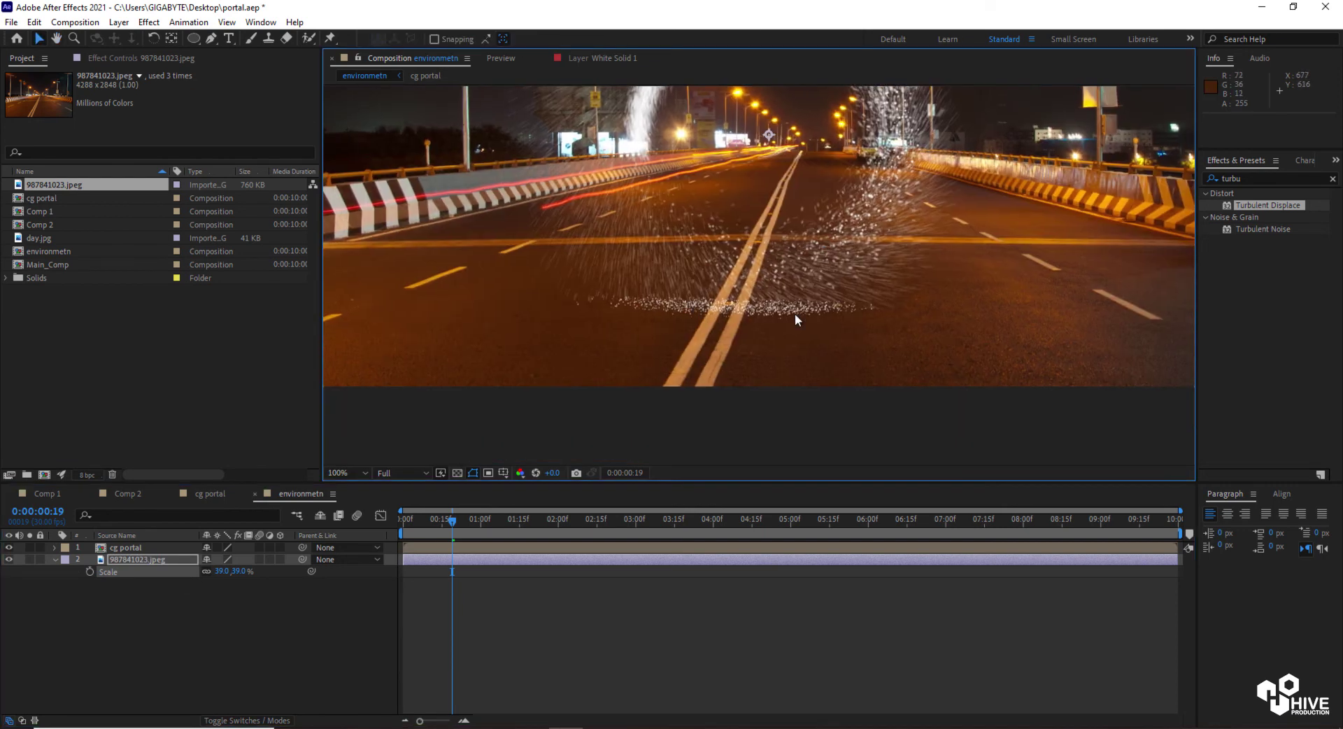
scroll(795, 315, "down", 2)
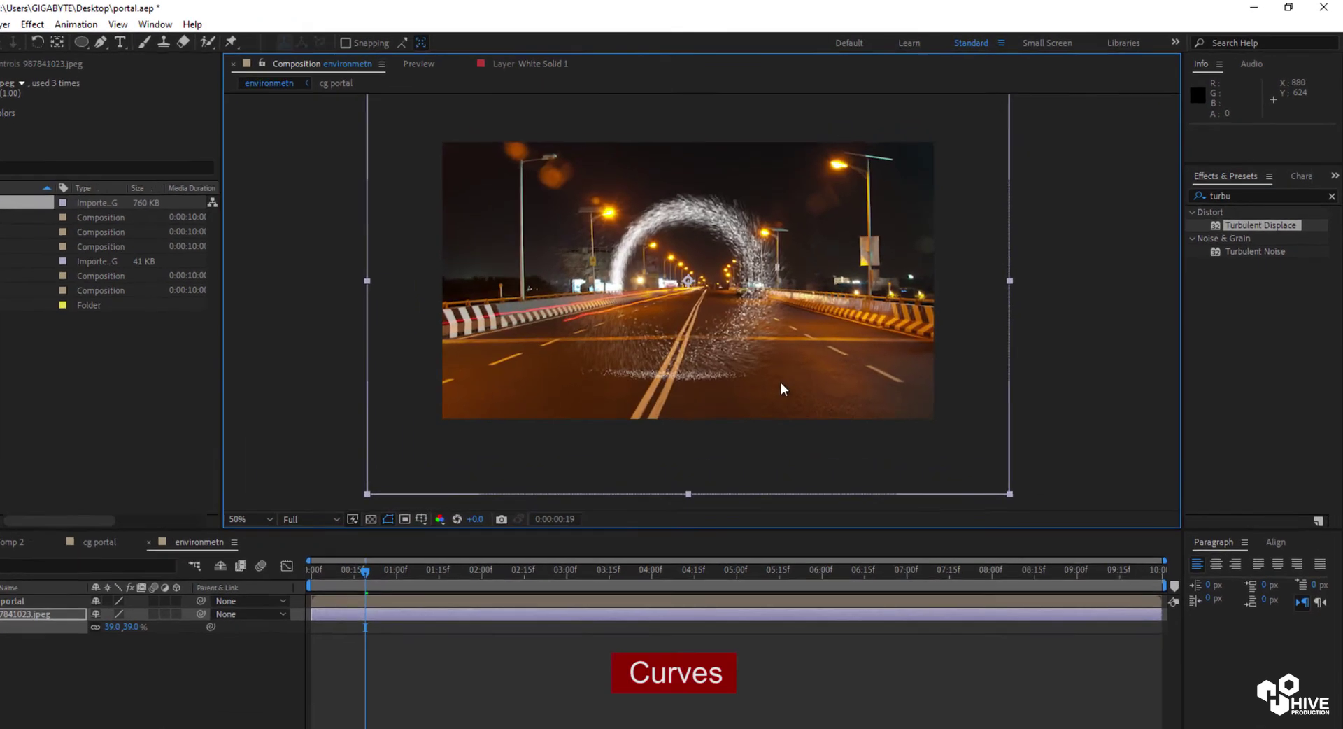
Apply the Curves effect to the 987841023.jpeg layer and pull the RGB curve's midtones down to darken the road.
double_click(1234, 178)
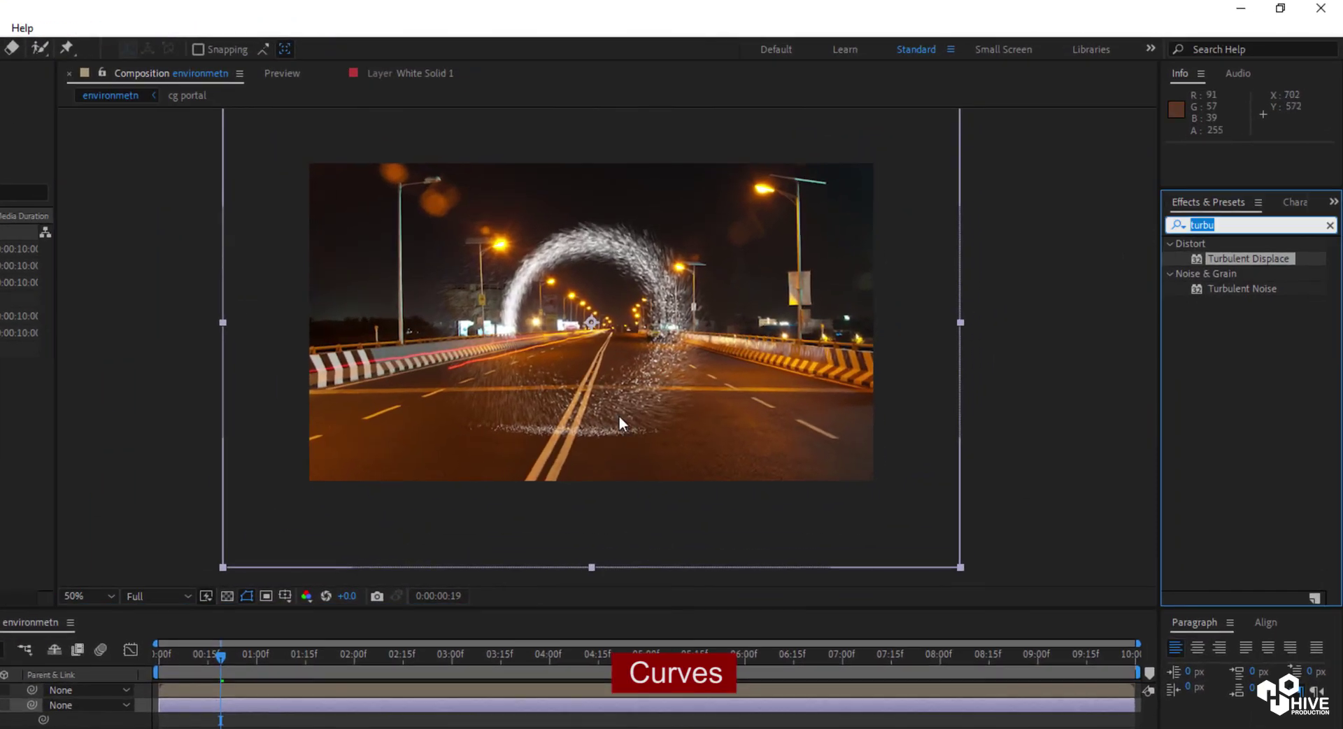
type("curve")
left_click_drag(1239, 305, 448, 705)
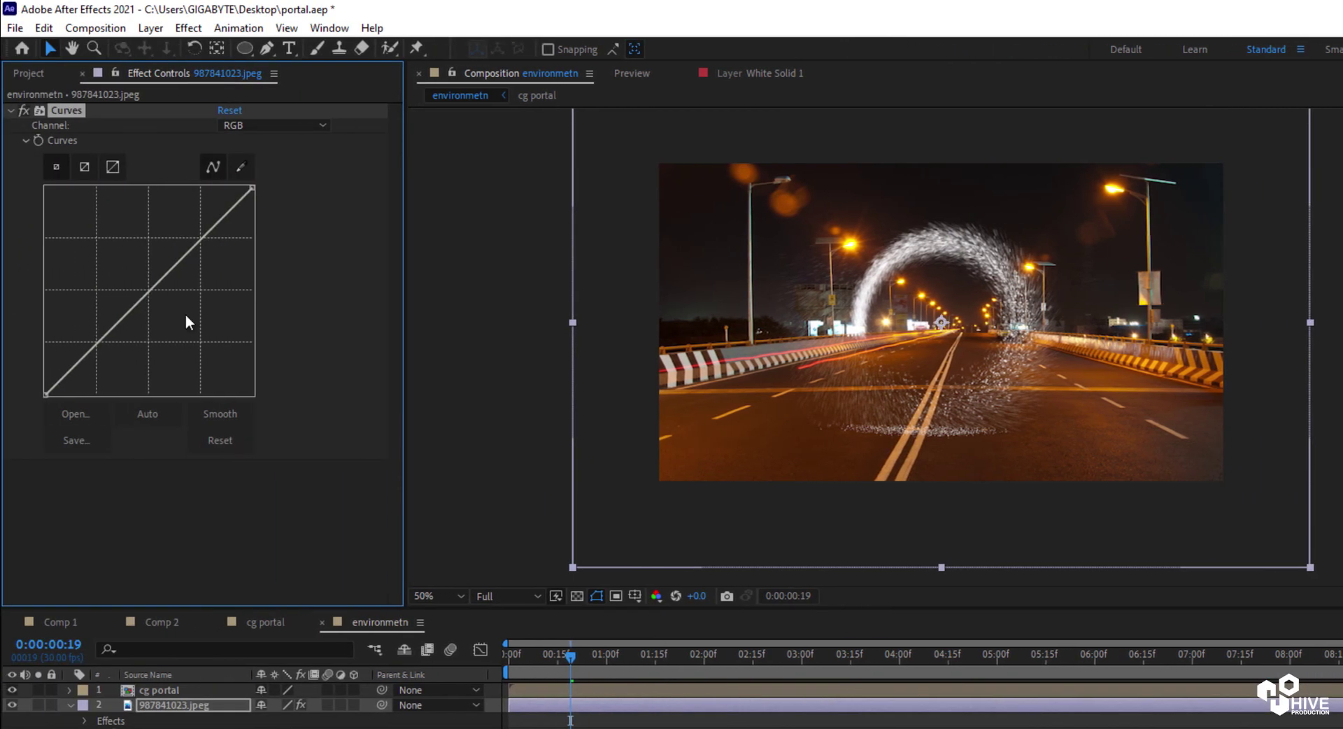
left_click_drag(149, 290, 181, 320)
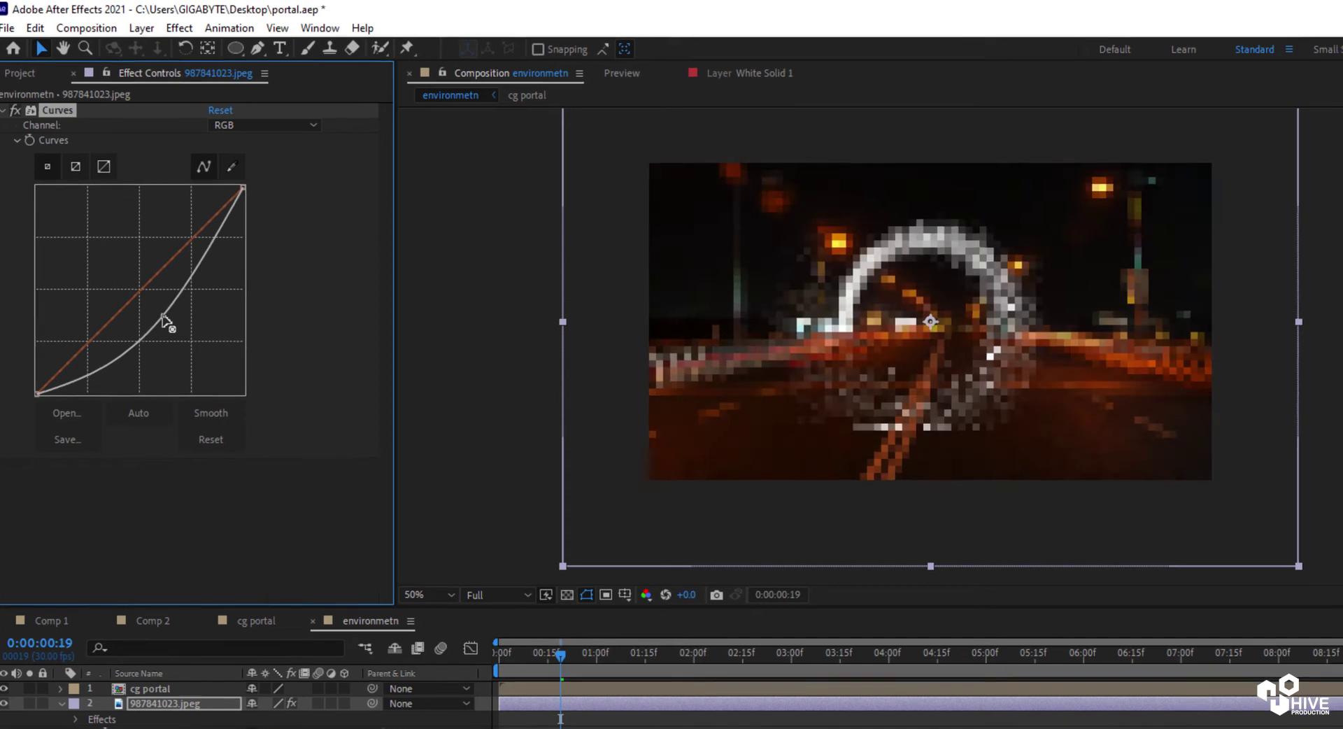
Add Hue/Saturation to the 987841023.jpeg layer with Master Saturation at -66, and collapse both of its effects.
double_click(1288, 215)
type("hue")
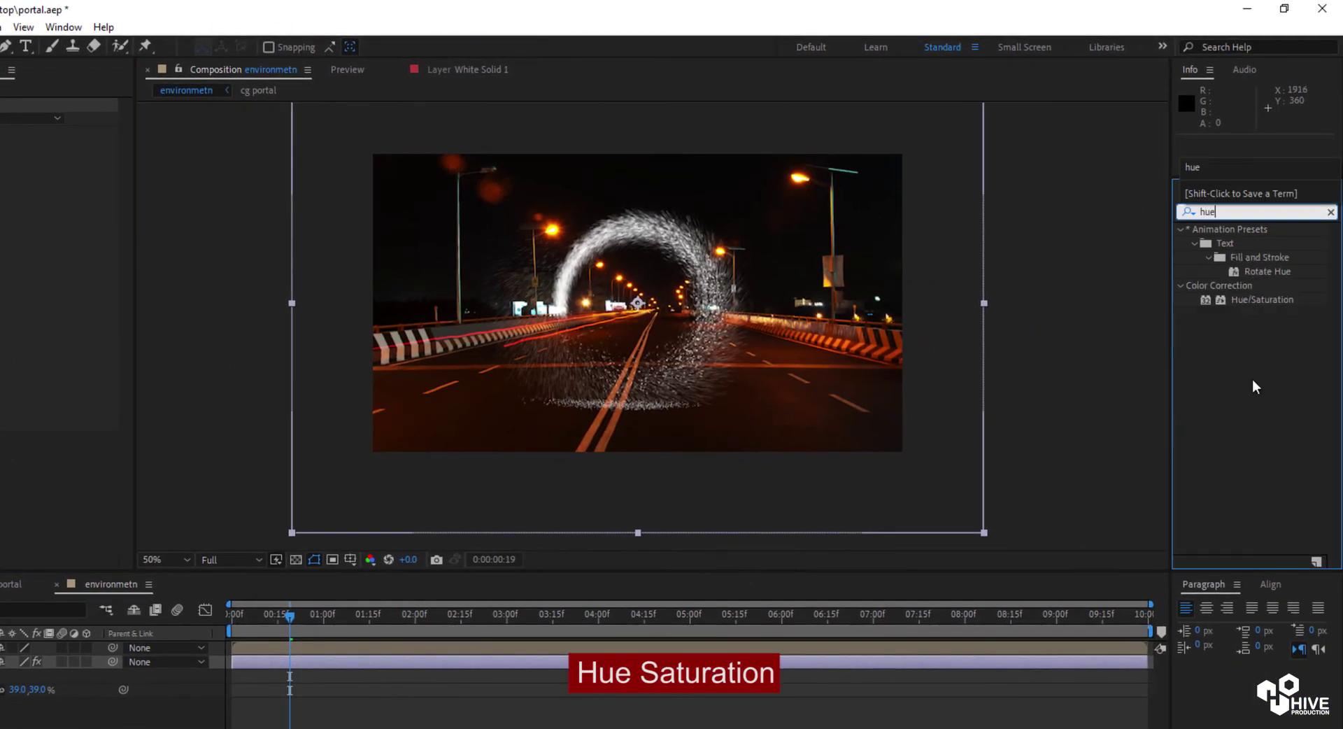
double_click(1259, 299)
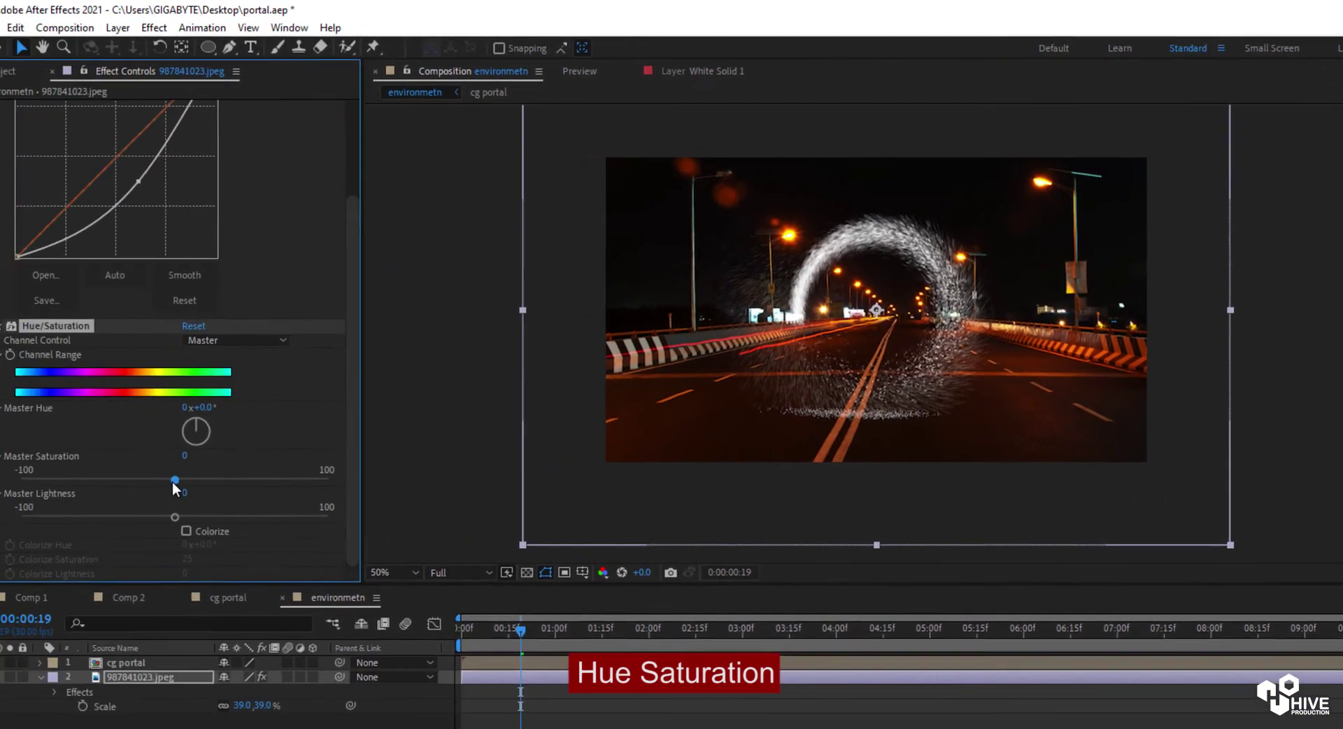
left_click_drag(175, 488, 102, 477)
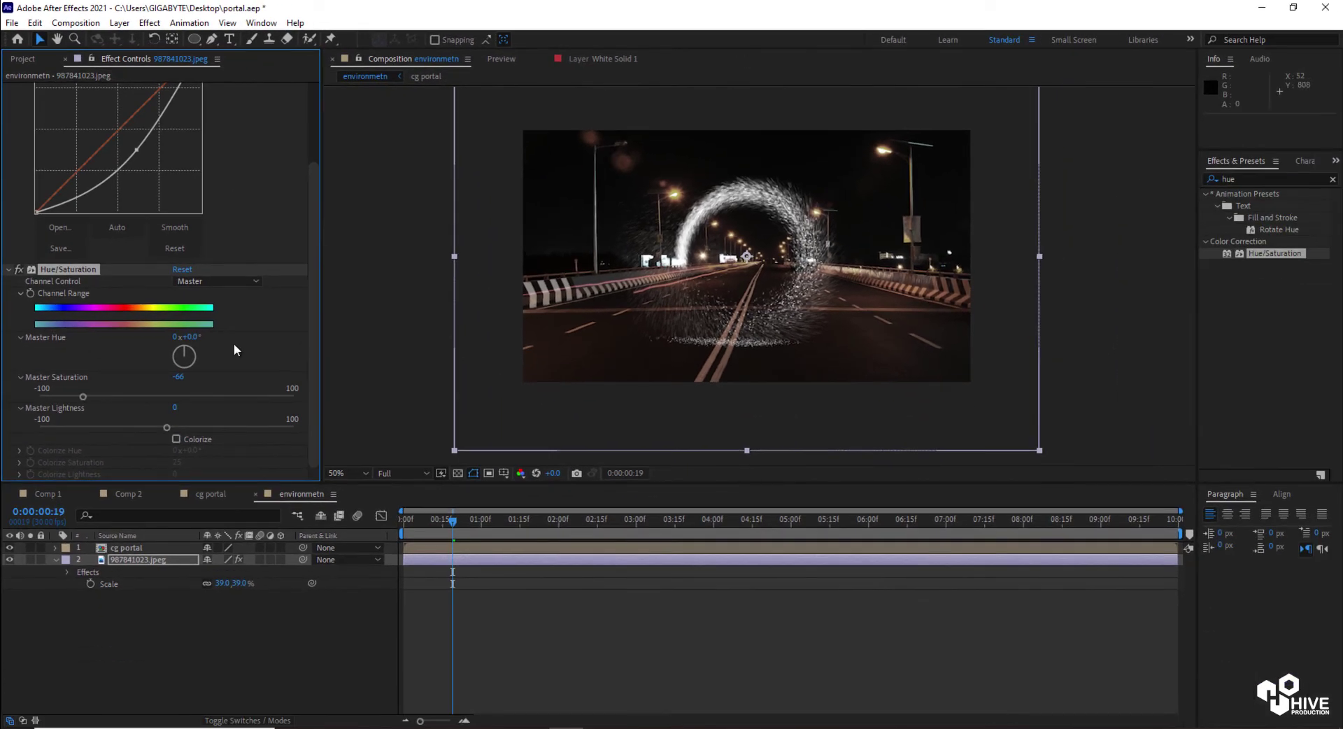
left_click(10, 271)
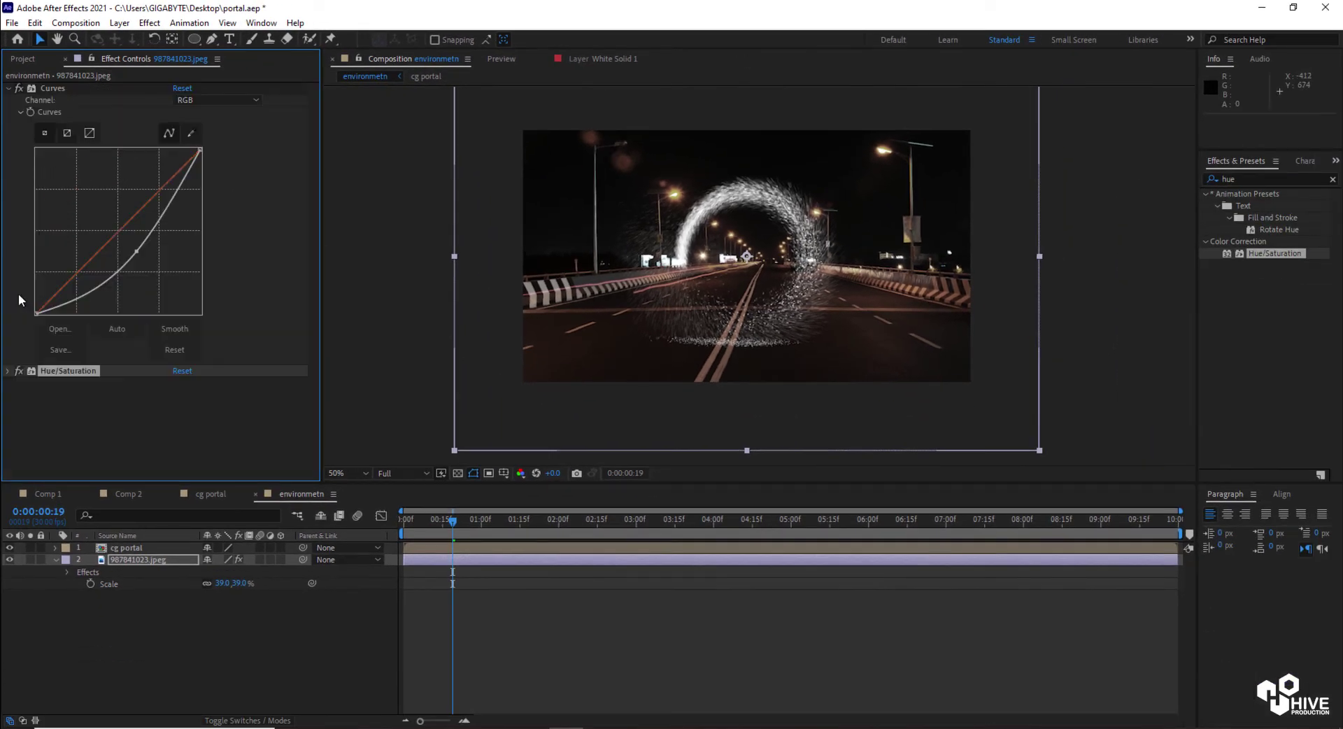
left_click(9, 89)
left_click(775, 657)
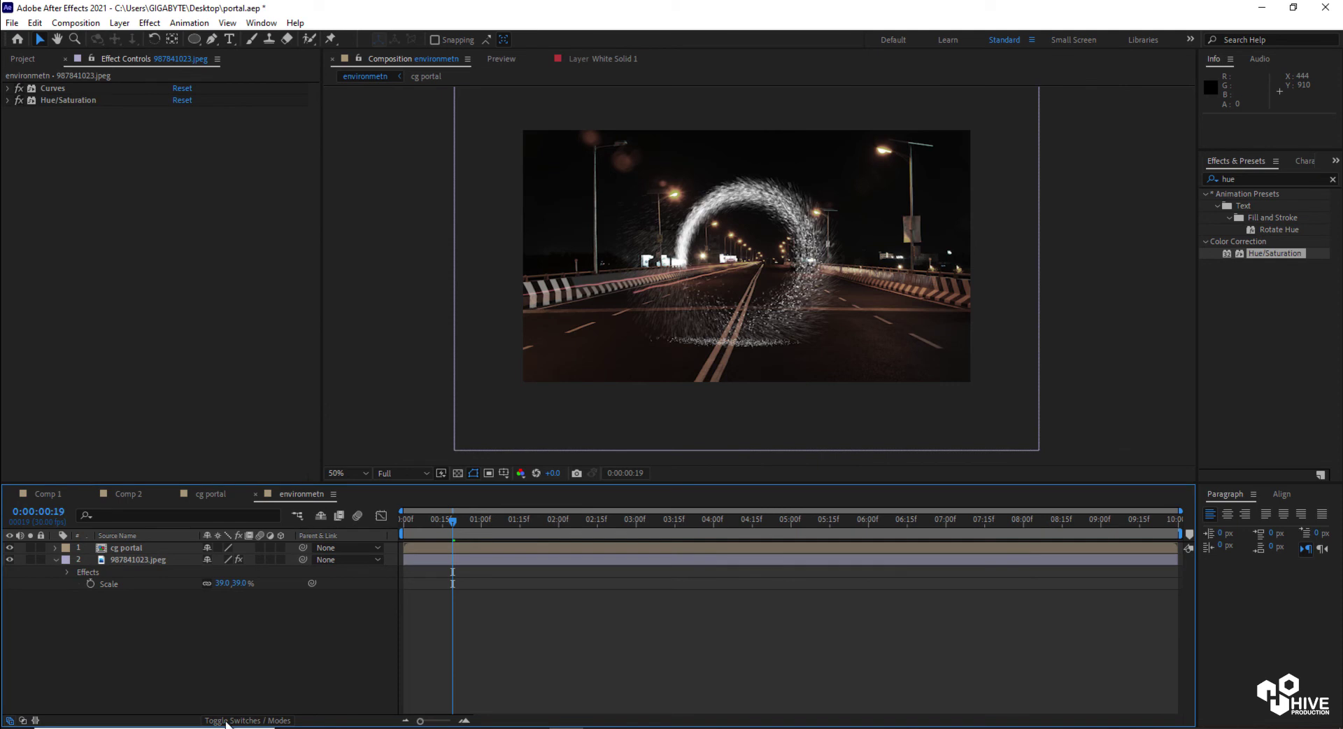
Apply the Video Copilot VC Color Vibrance effect to the cg portal layer.
left_click(608, 548)
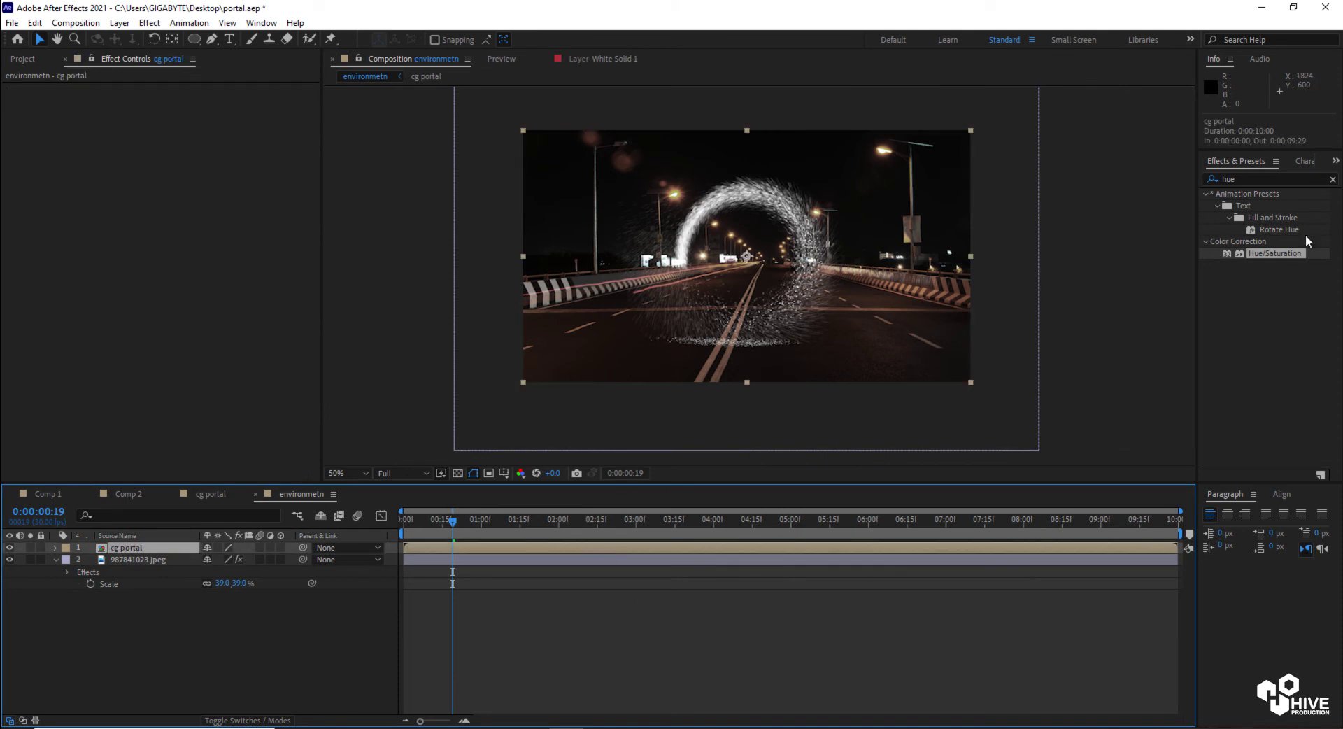
left_click(1243, 179)
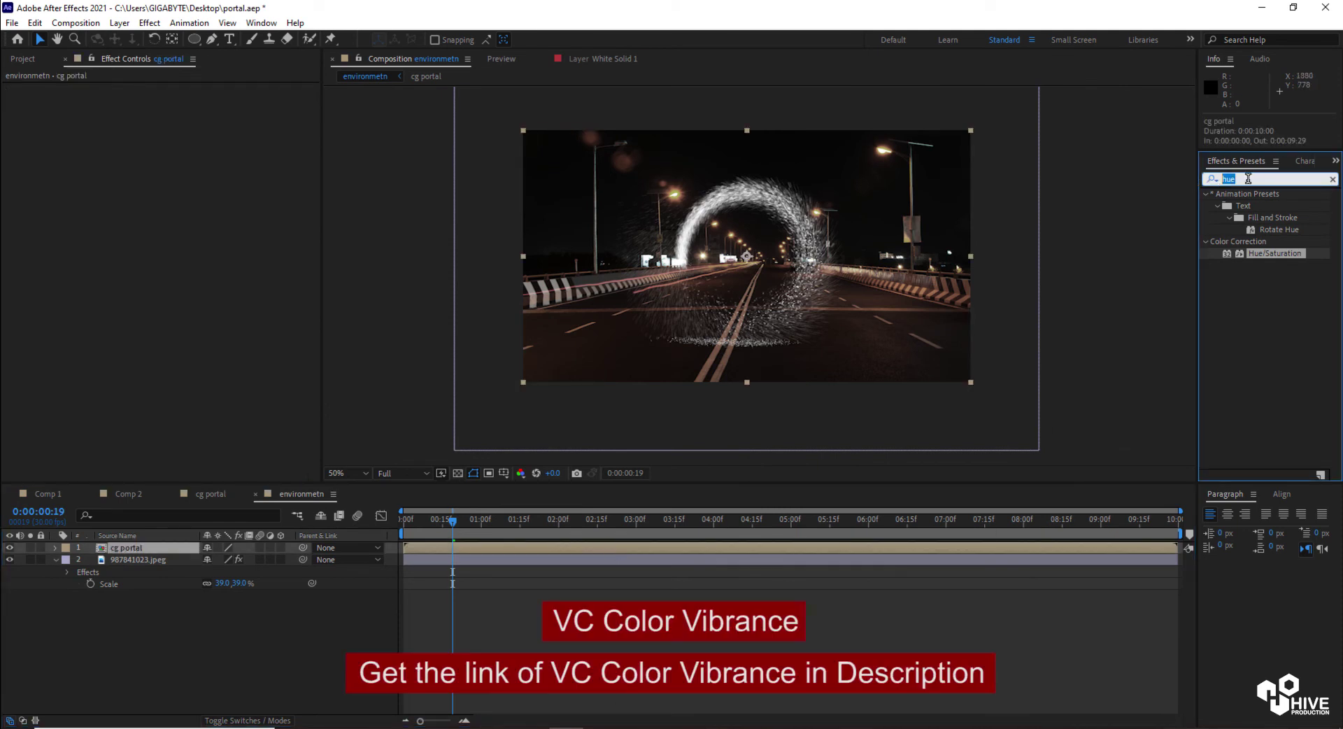
left_click(149, 22)
left_click(479, 557)
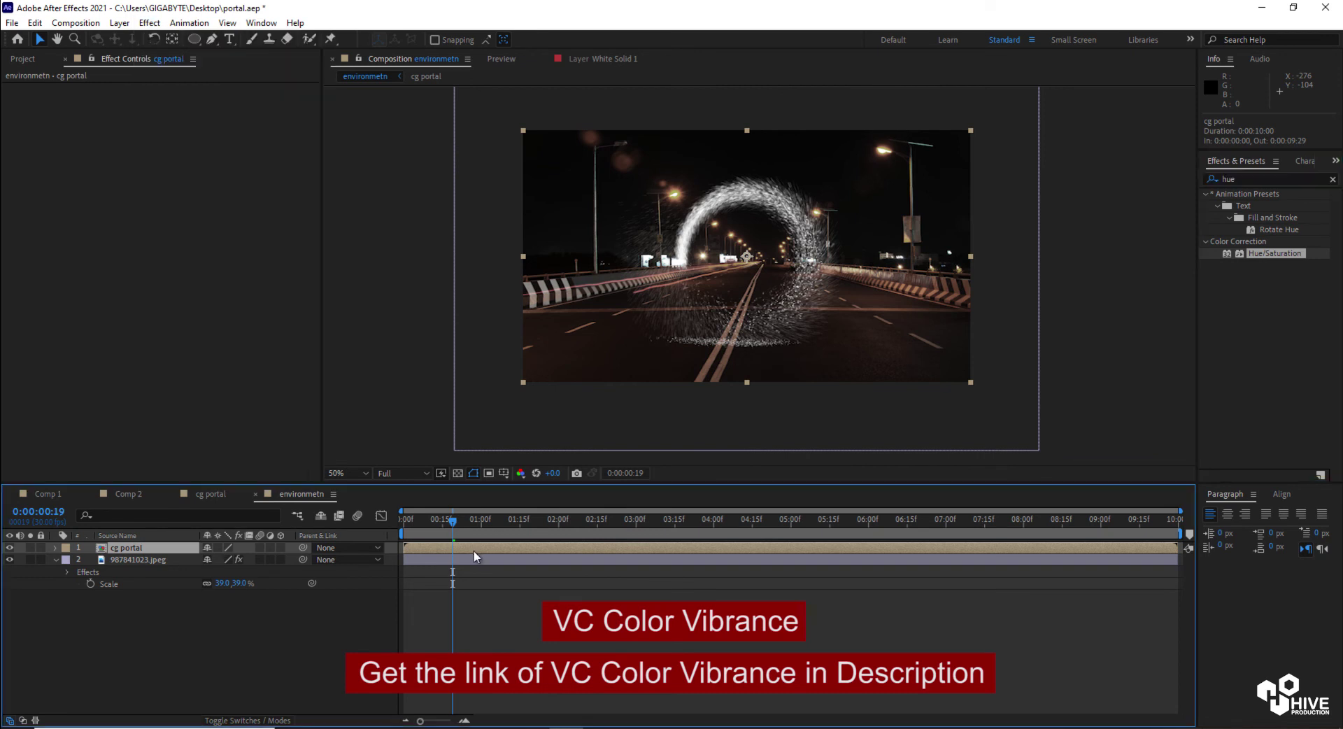
left_click(120, 23)
mouse_move(154, 25)
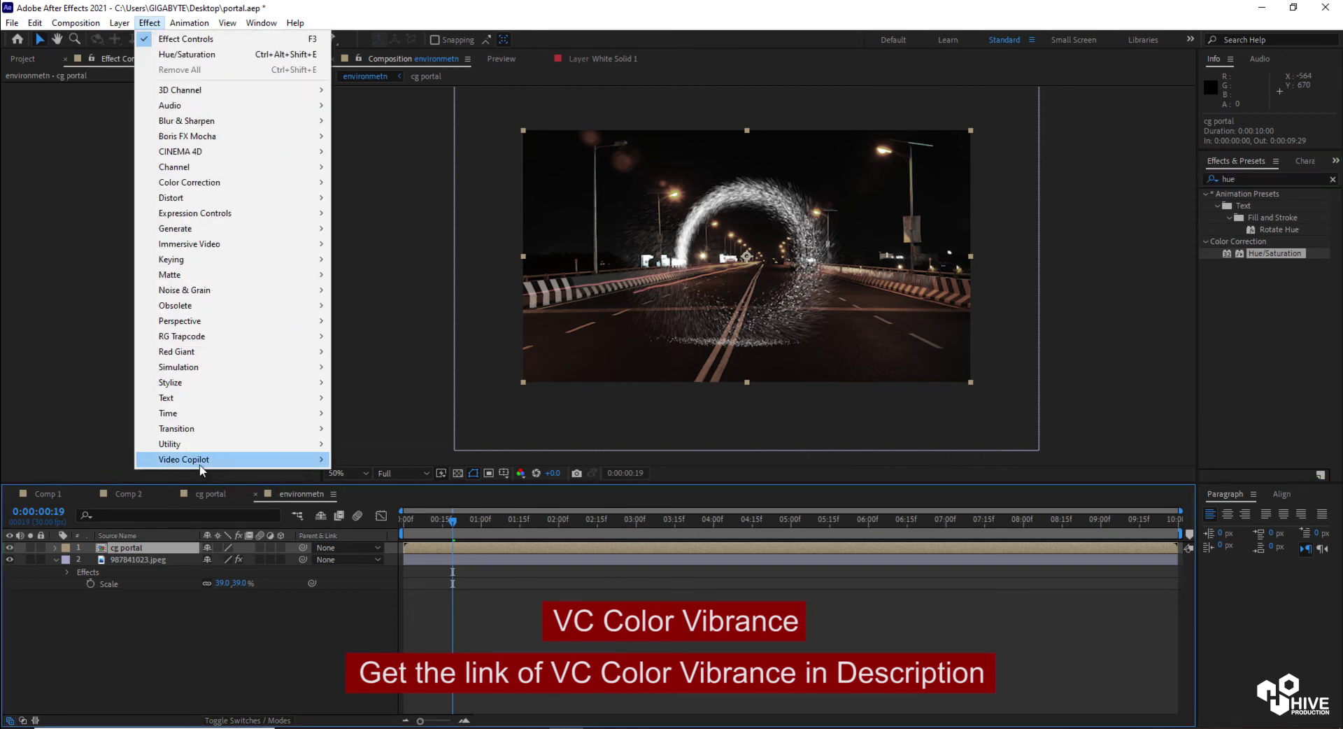
mouse_move(318, 459)
left_click(392, 475)
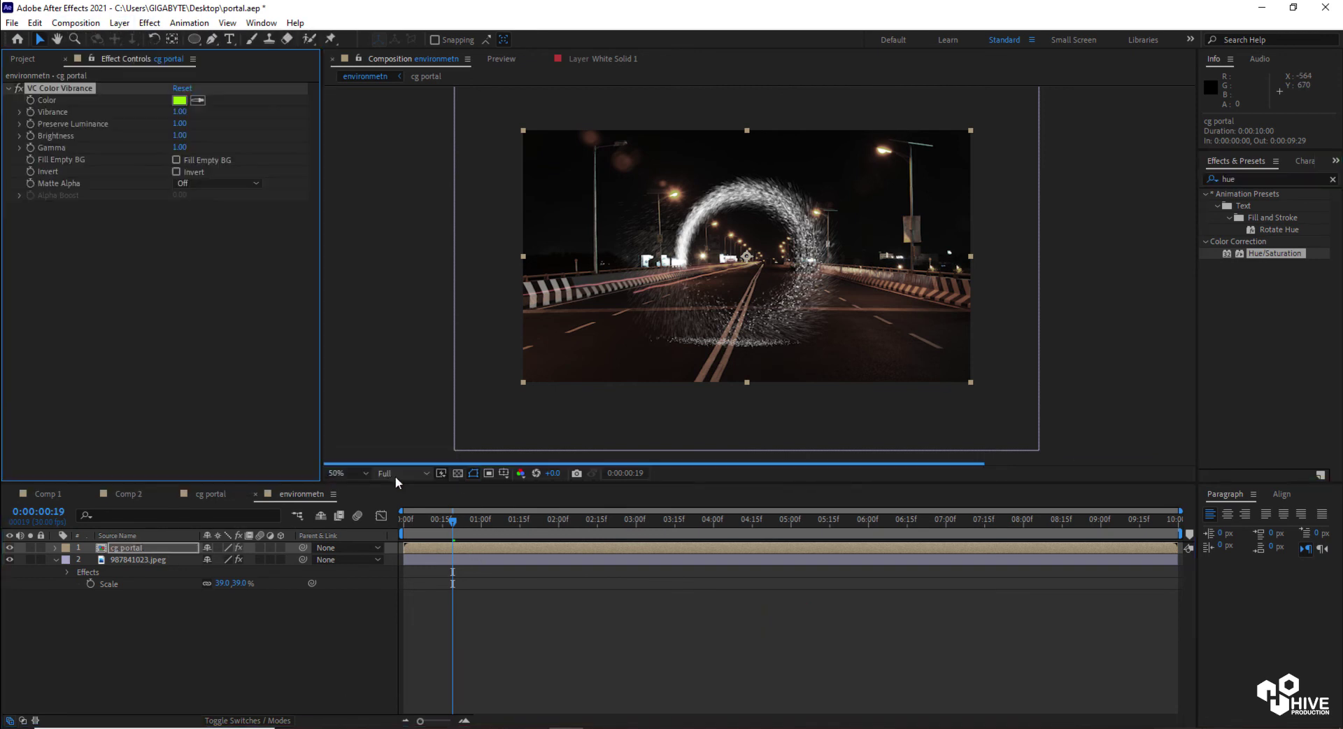
key("period")
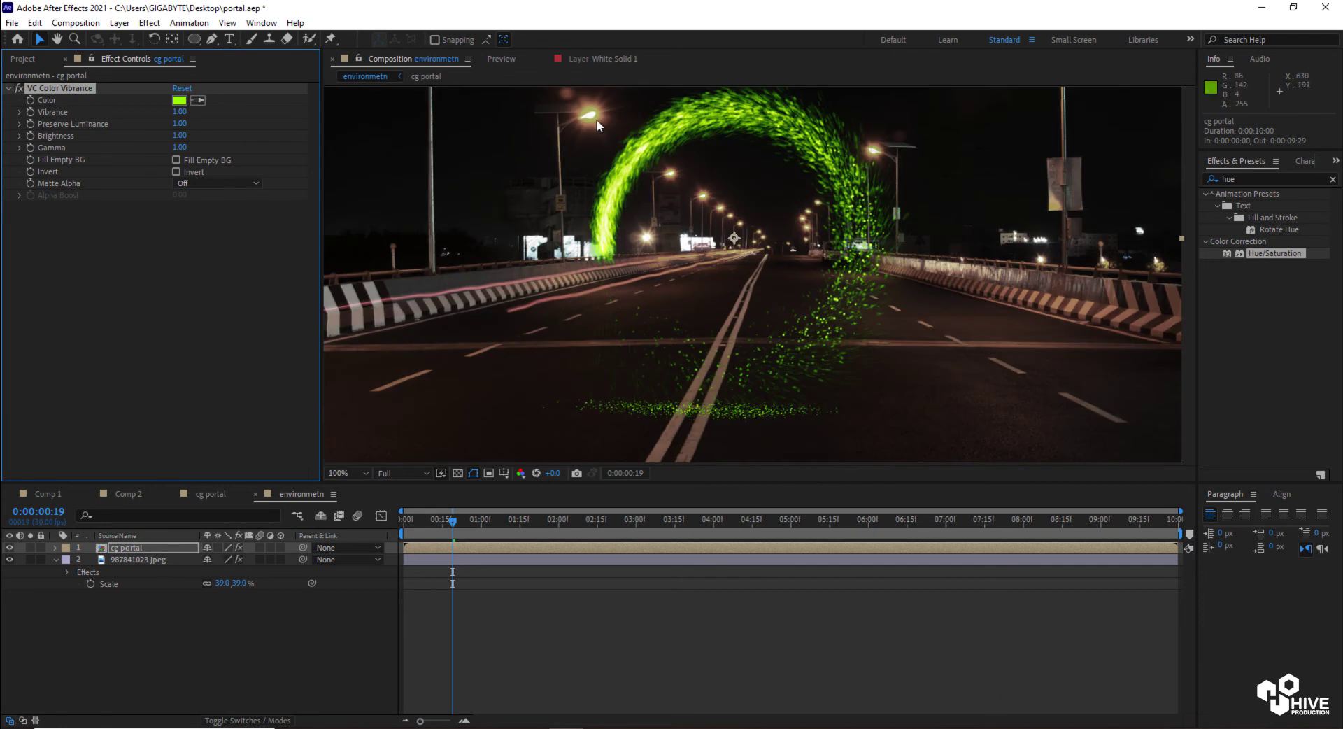
Set the VC Color Vibrance colour on the cg portal layer to a light orange, hex F8A631.
left_click(180, 102)
left_click(482, 391)
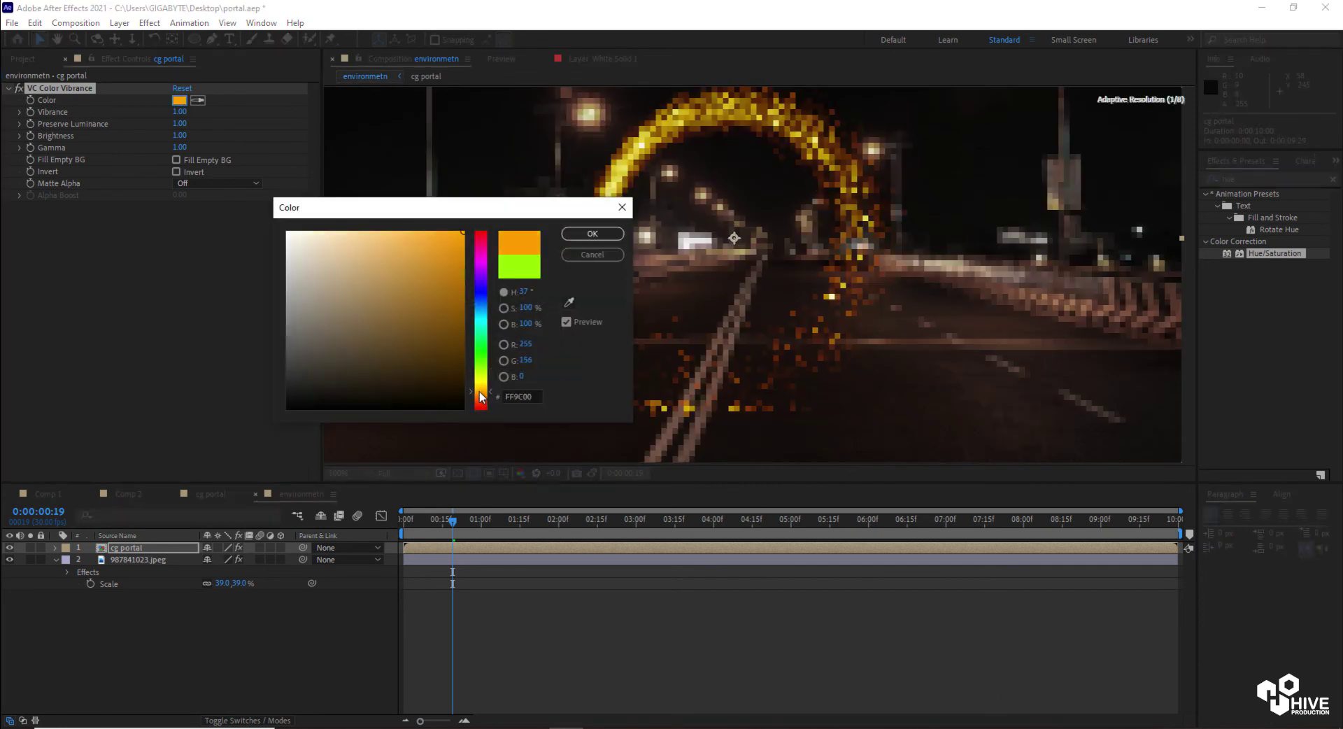
left_click_drag(558, 212, 412, 205)
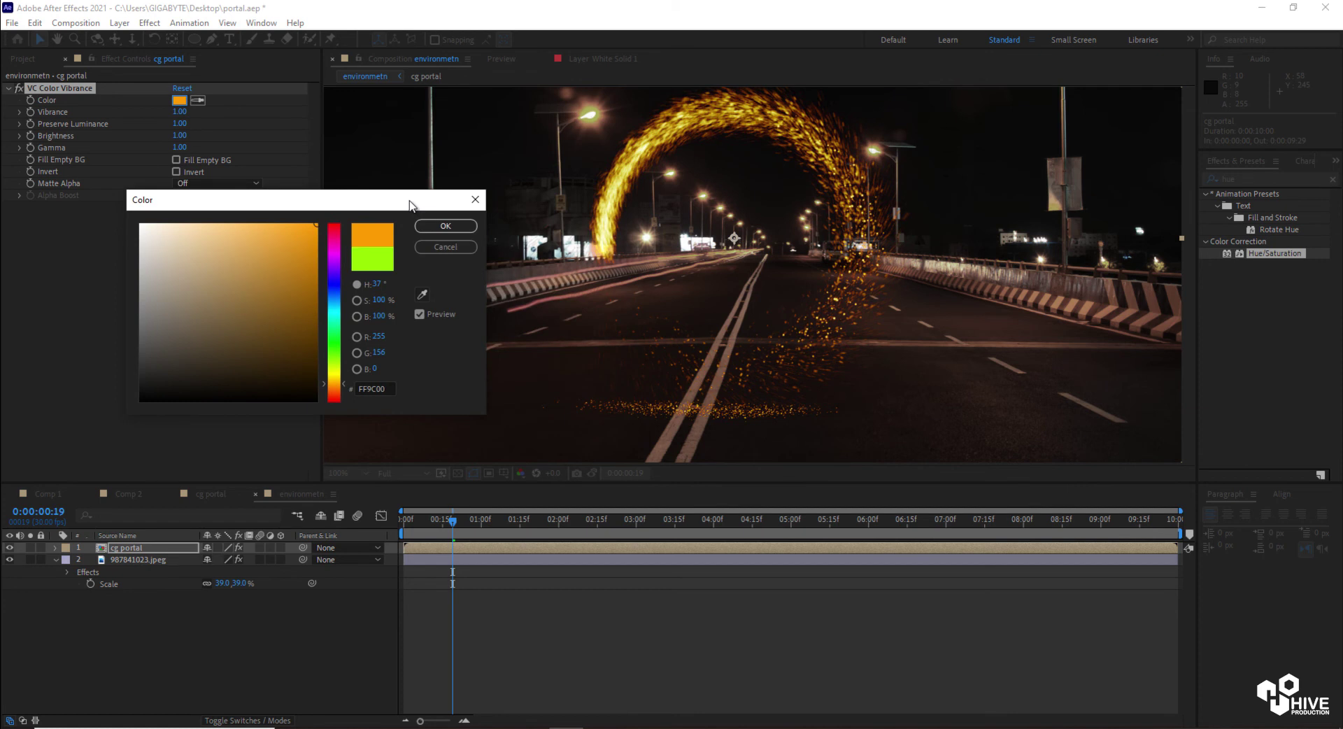
left_click(316, 264)
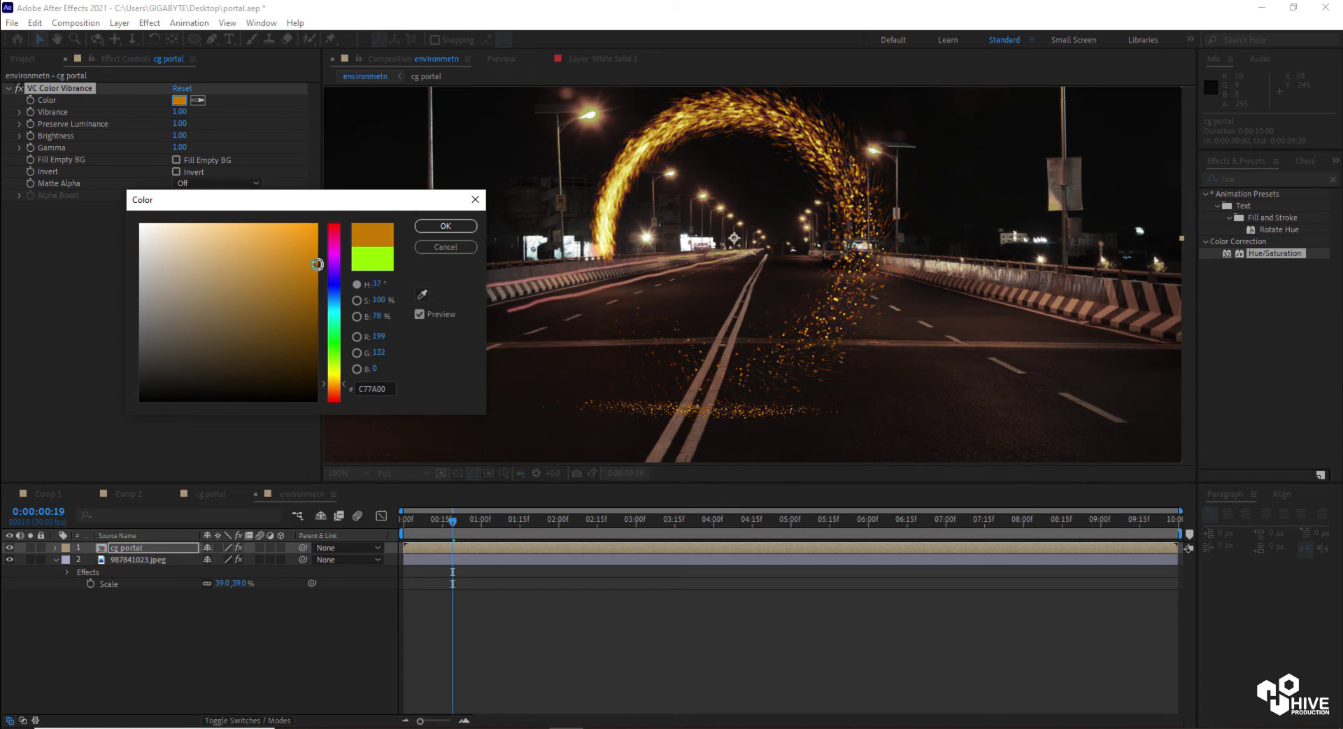
left_click(335, 378)
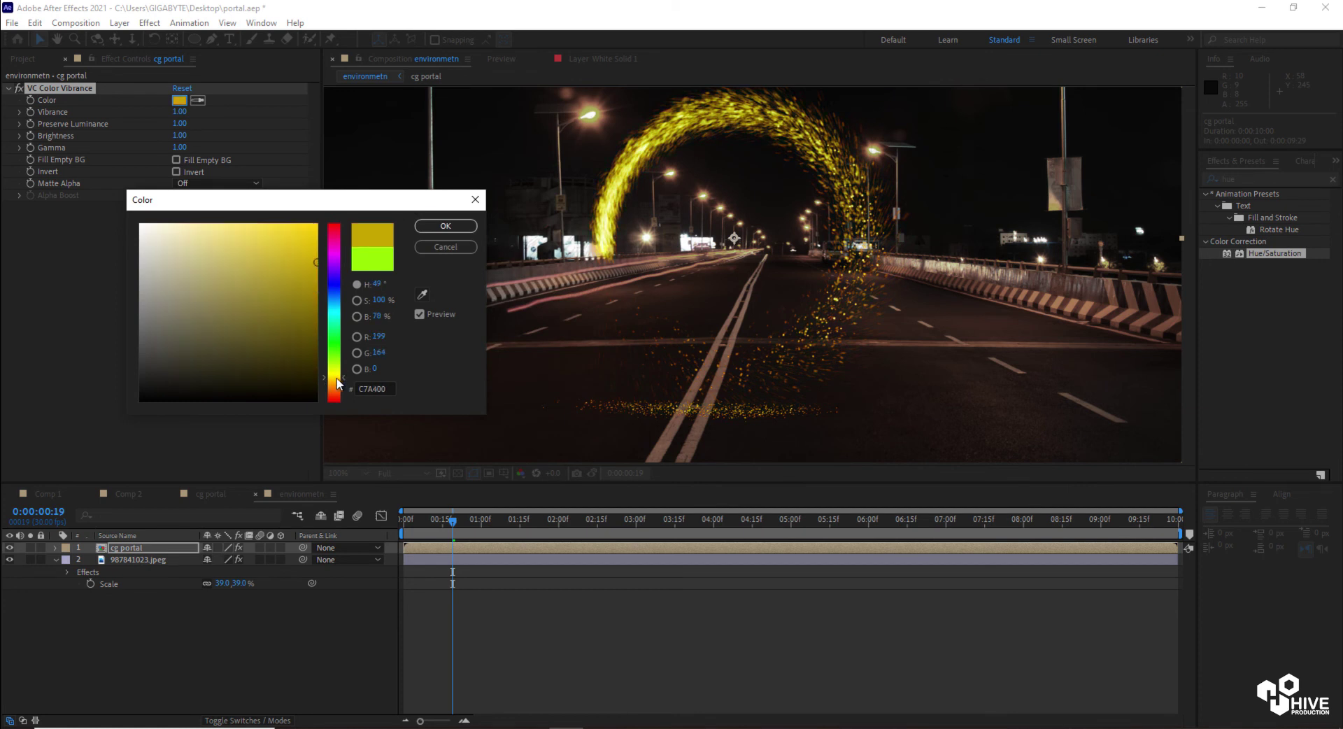
left_click(338, 385)
left_click(282, 225)
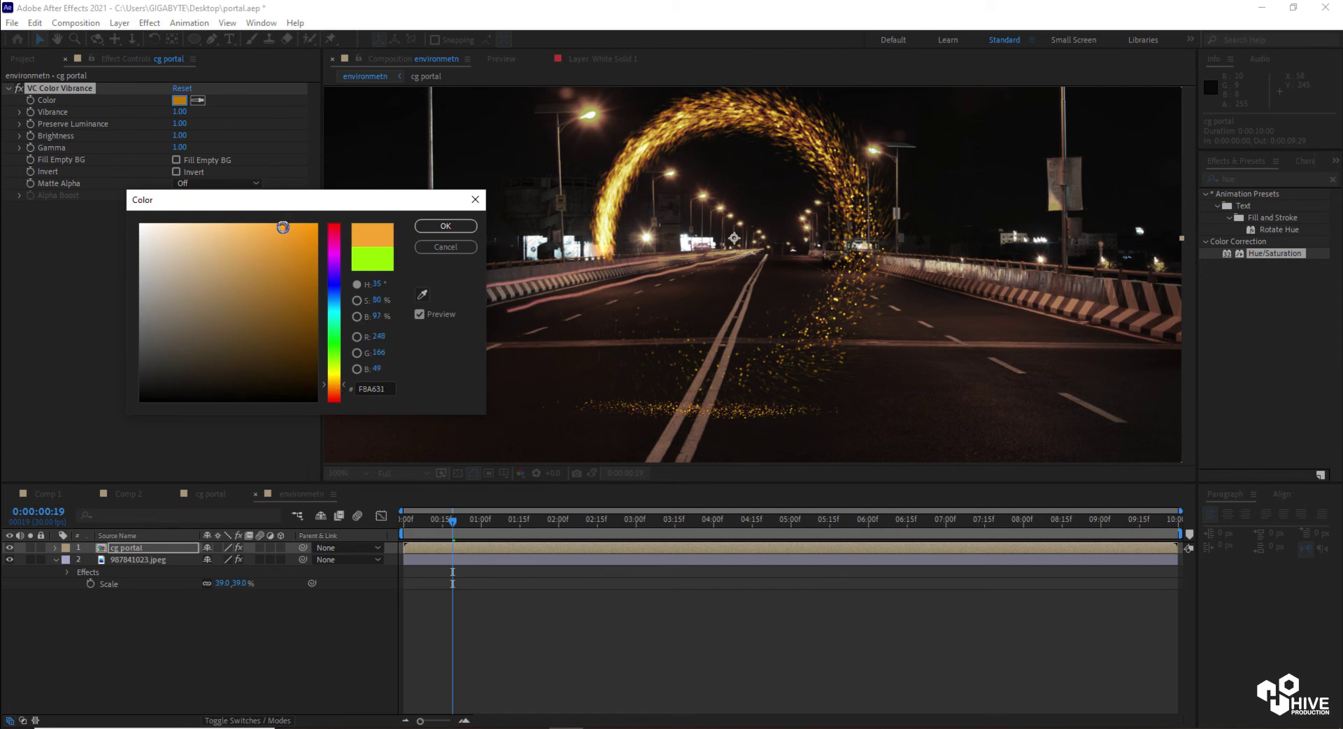
left_click(462, 225)
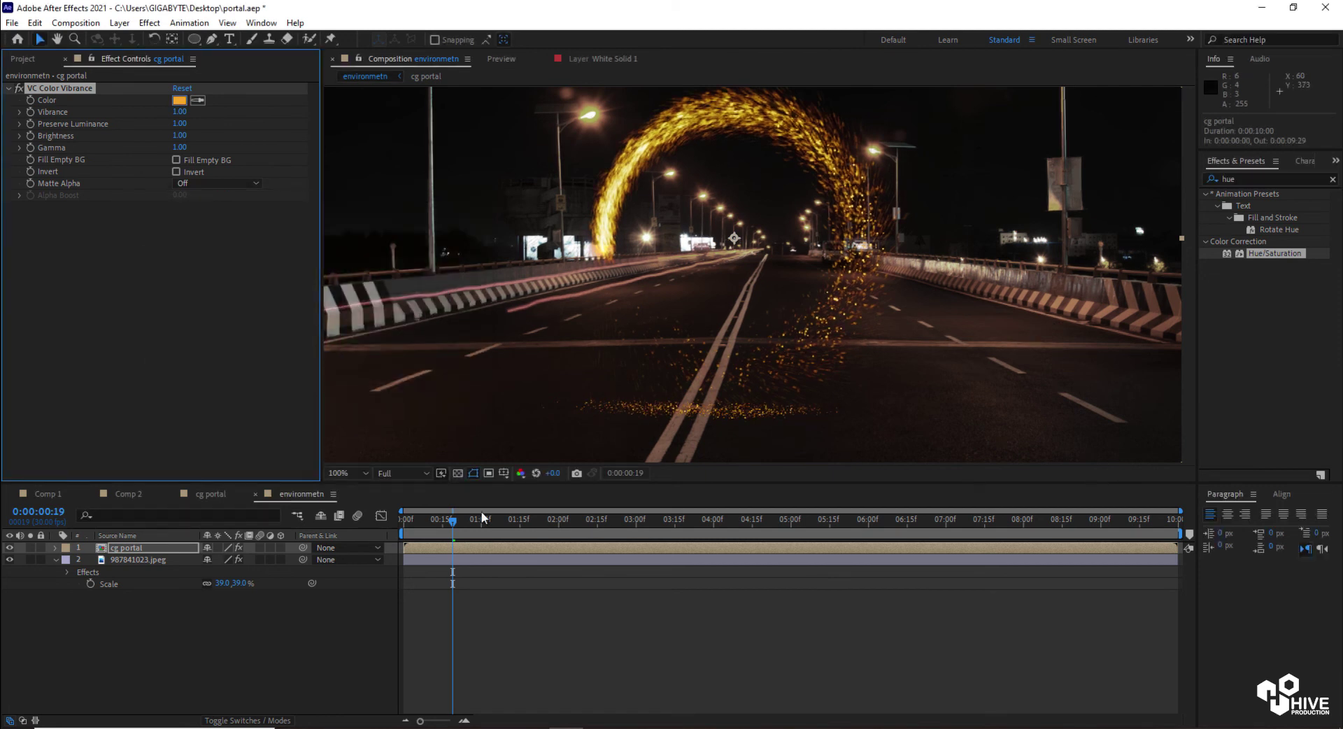
Preview the orange portal's animation over the road in the environmetn composition.
scroll(780, 271, "down", 2)
scroll(785, 275, "up", 2)
key("space")
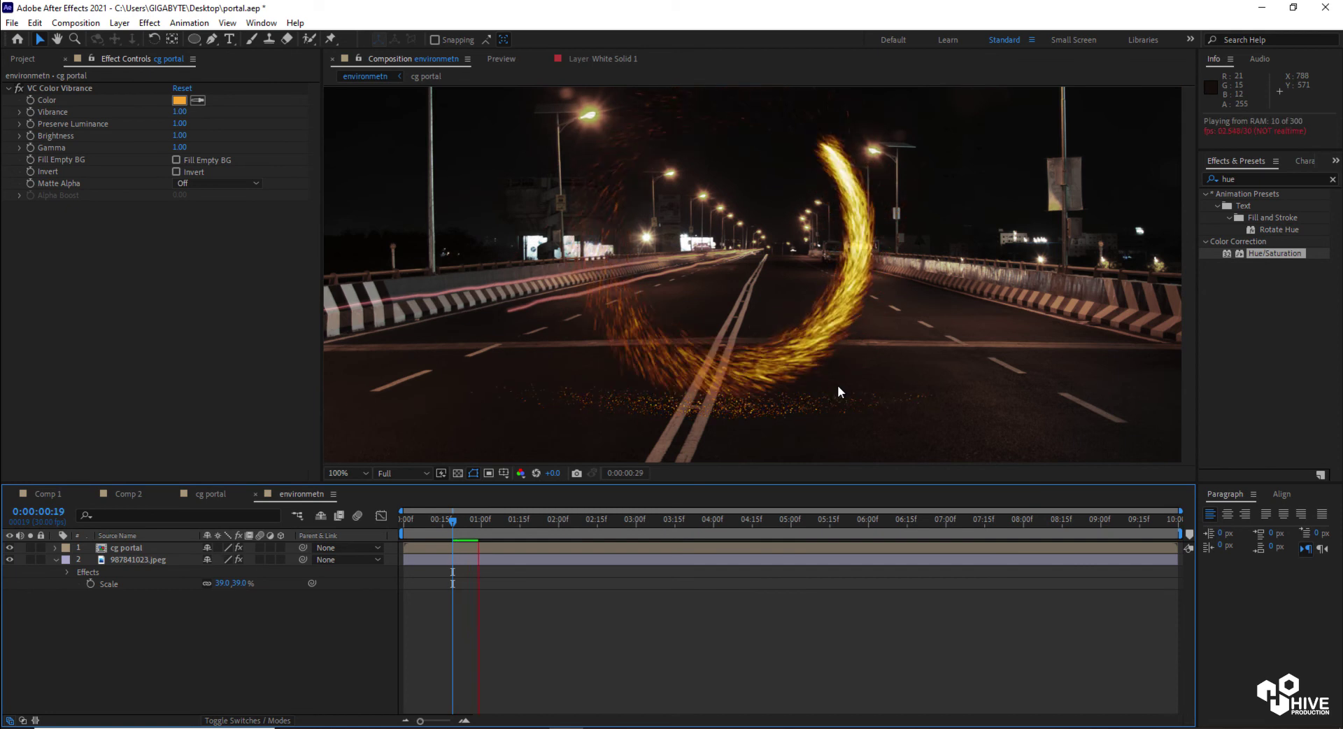
key("space")
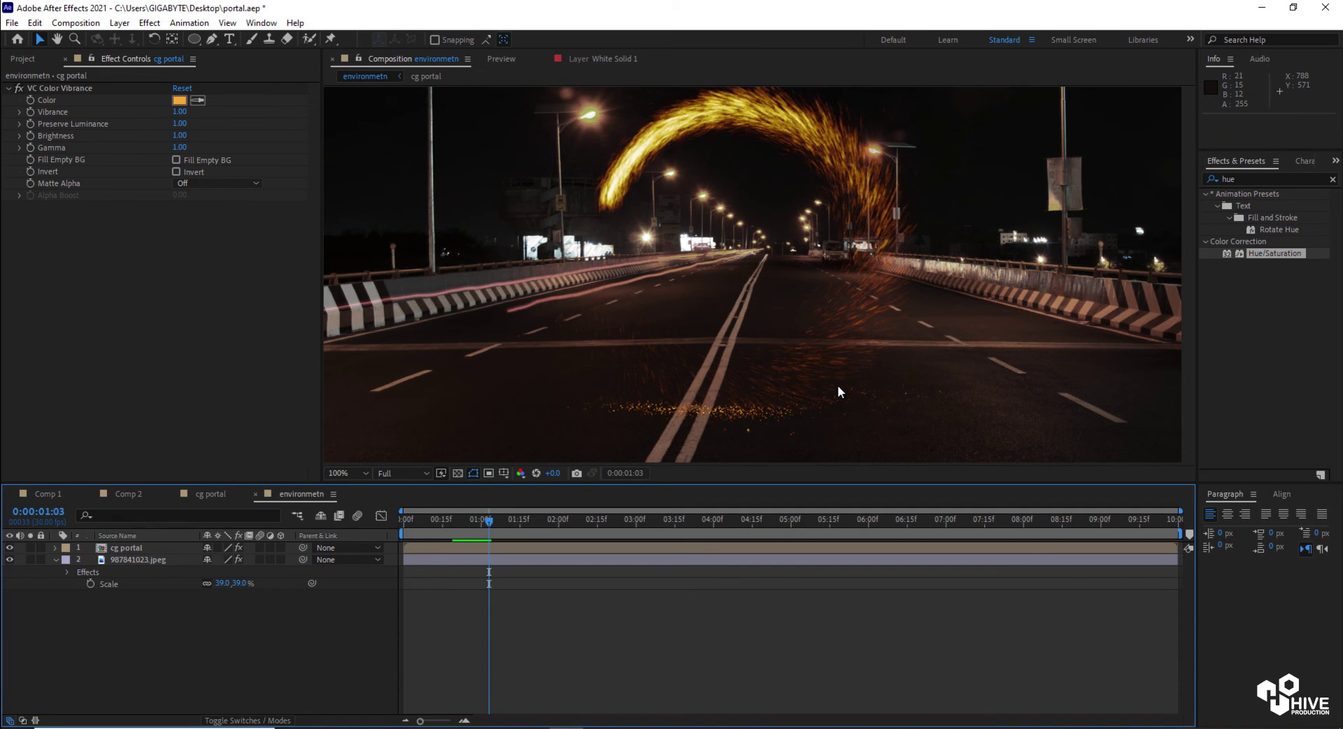
In the cg portal composition, set the lowest mask_particle layer's Particular Life to 1.0 second and preview the result in environmetn.
left_click(208, 495)
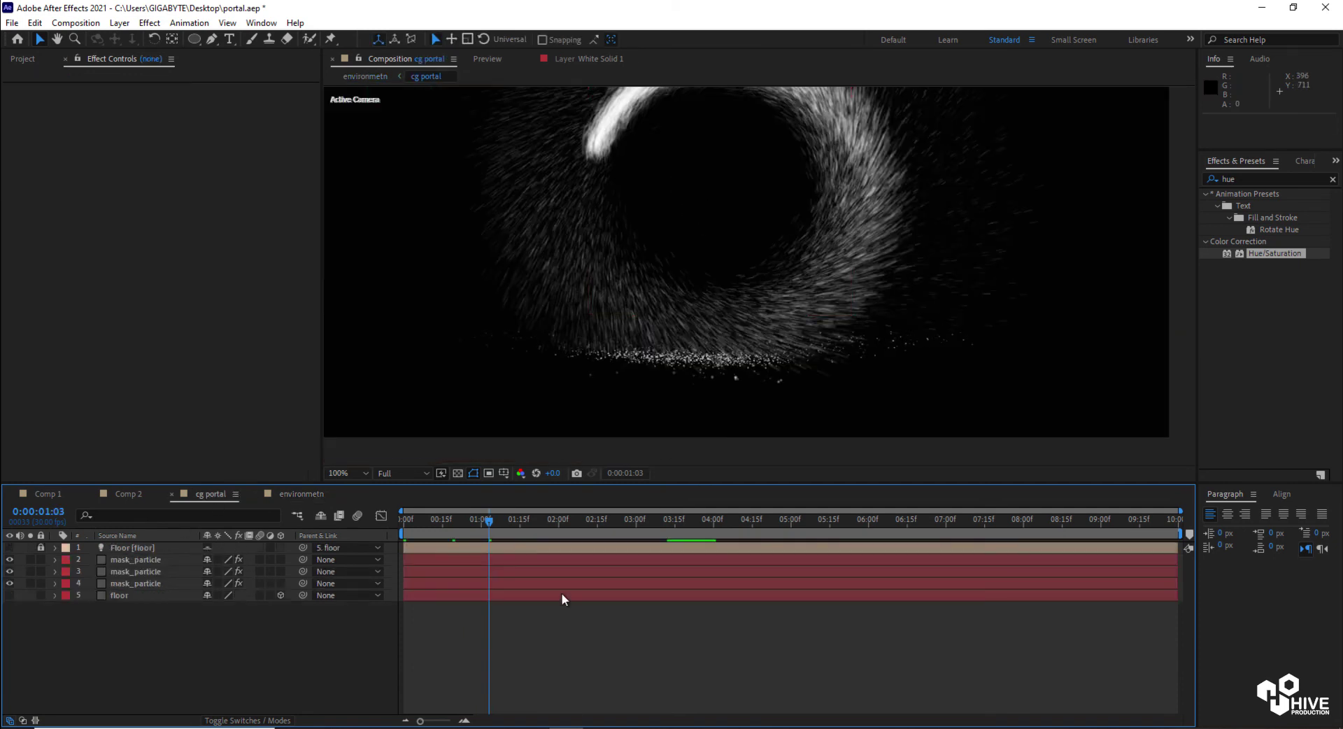
left_click(480, 583)
left_click(174, 205)
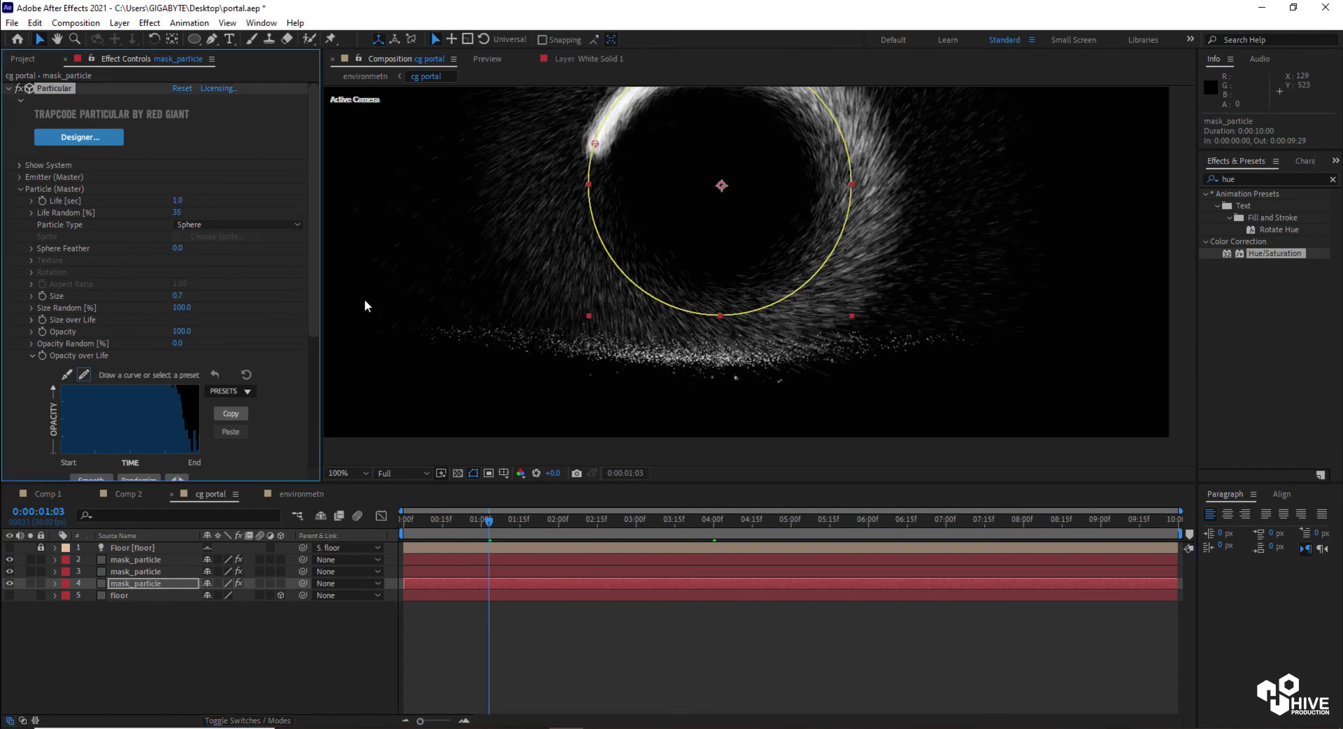
left_click(282, 494)
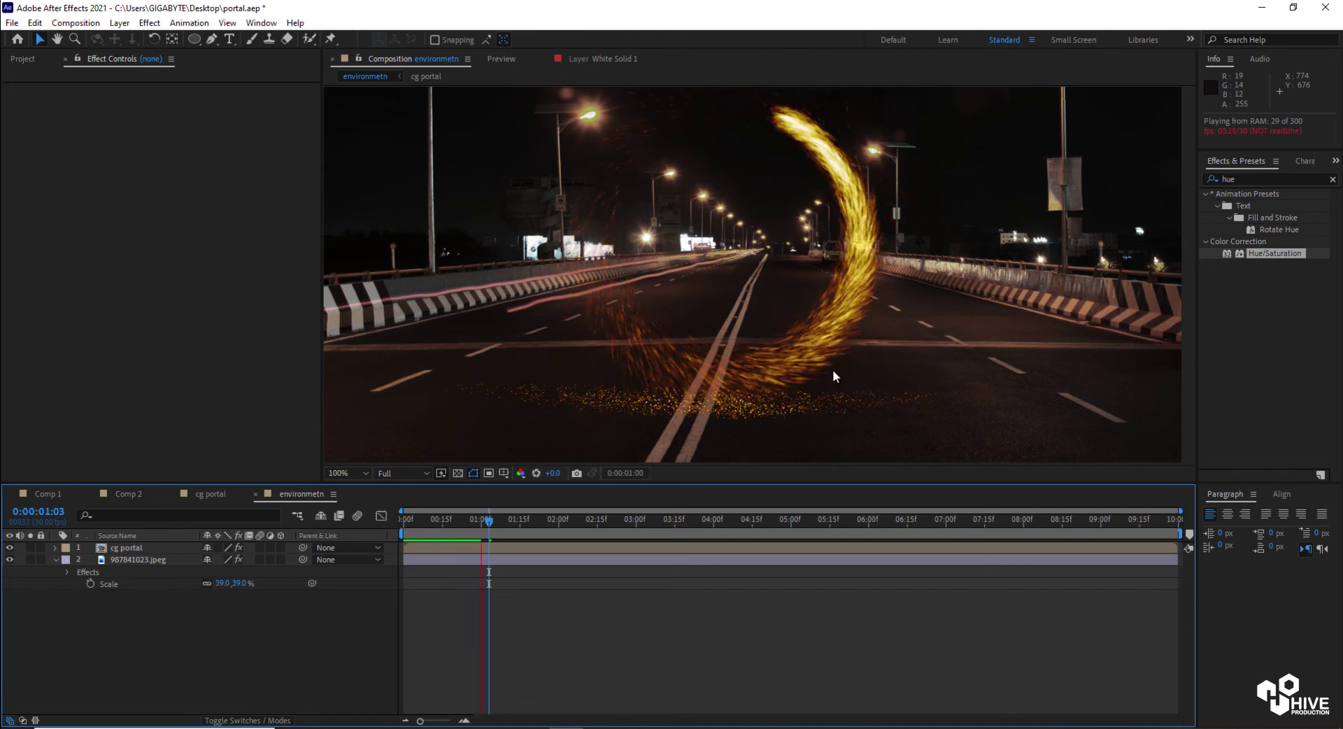
key("space")
Set the particle Life of the lowest mask_particle layer in cg portal to 2 seconds.
left_click(210, 494)
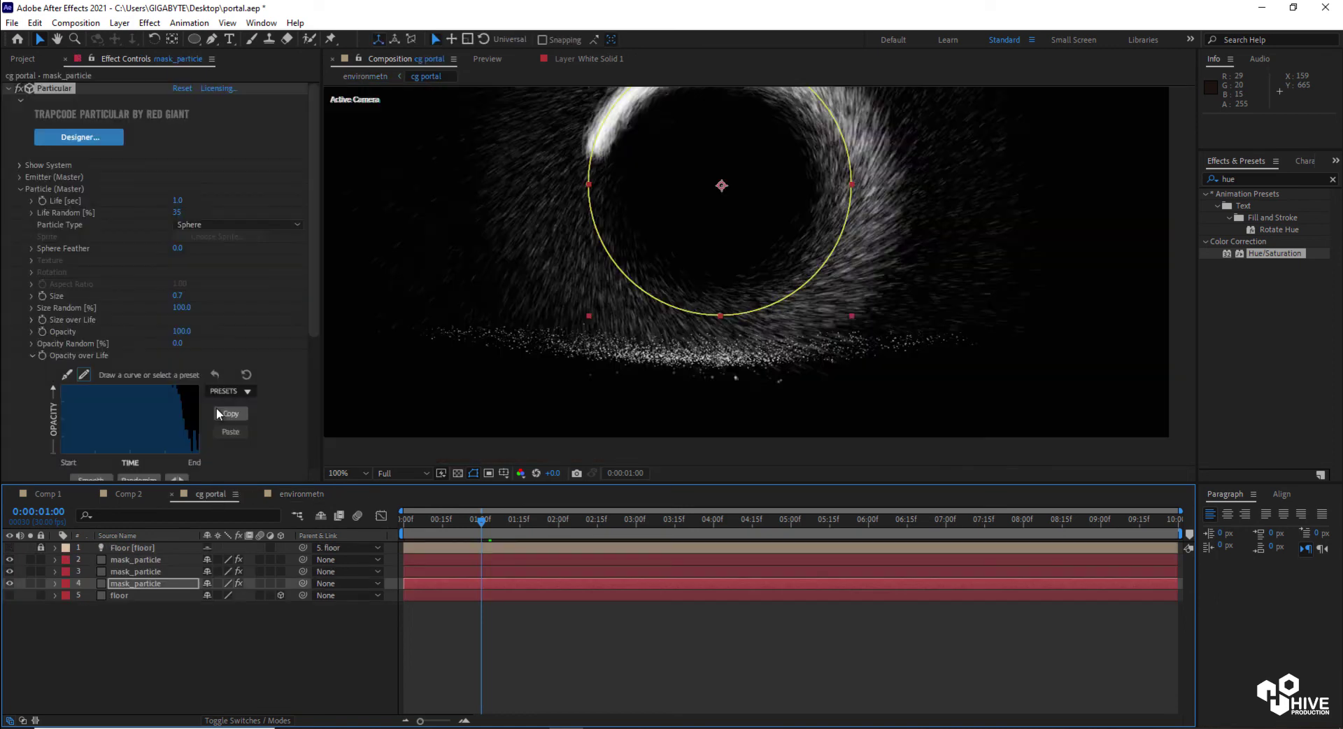
left_click(180, 200)
type("2")
key("Return")
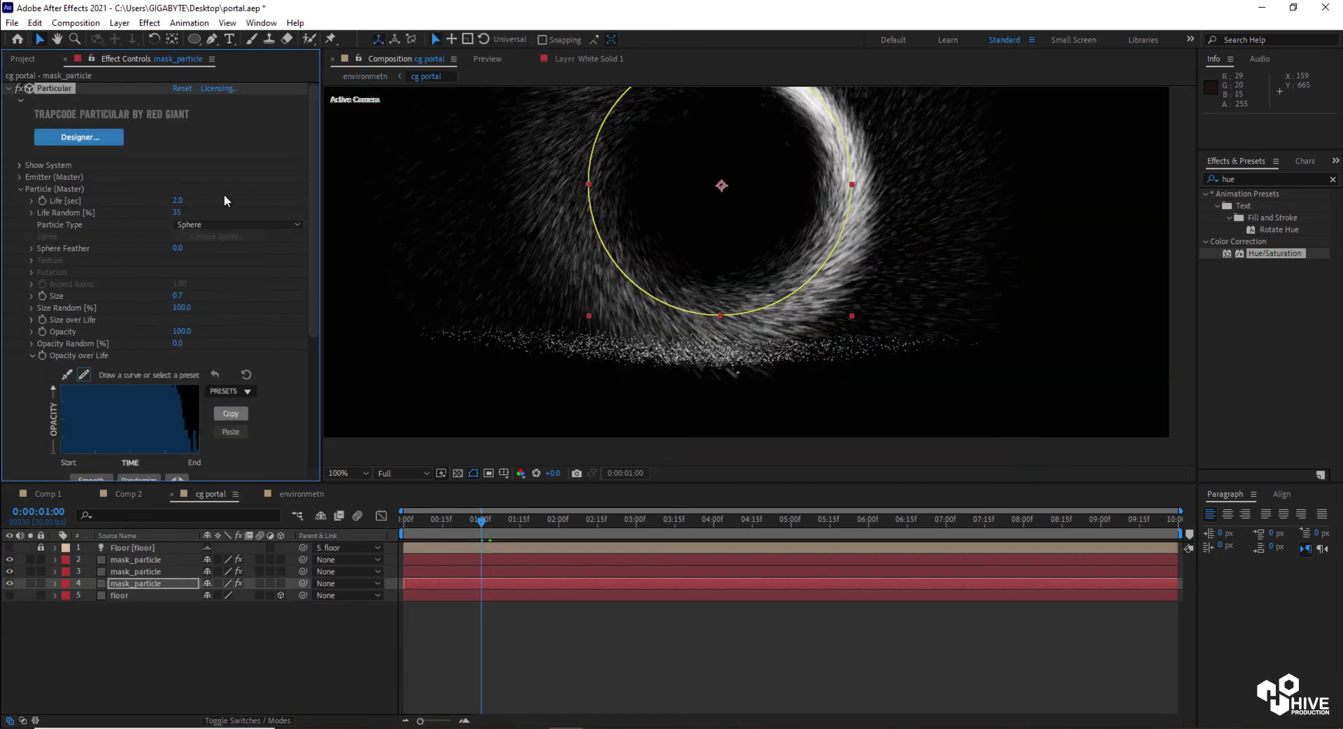
Adjust the particle Life of the middle mask_particle layer and check the portal in the environmetn composition.
left_click(135, 571)
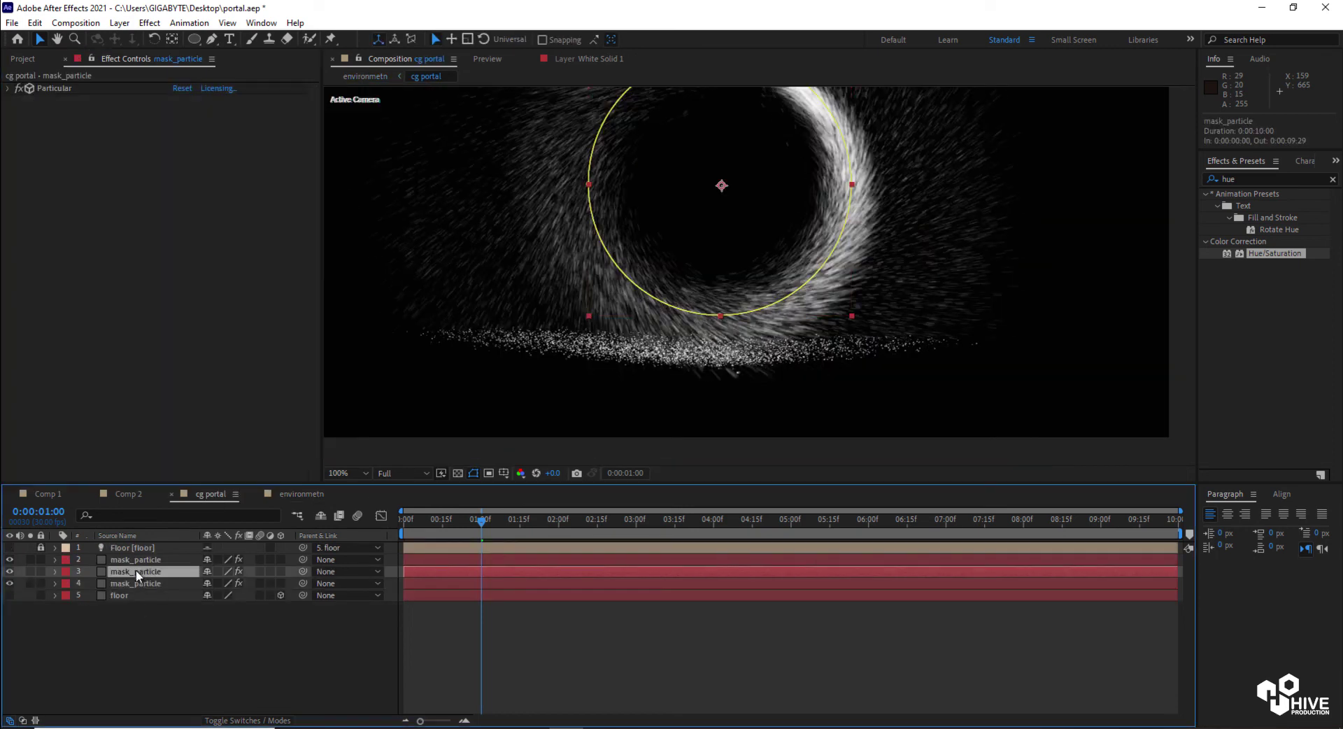
left_click(8, 88)
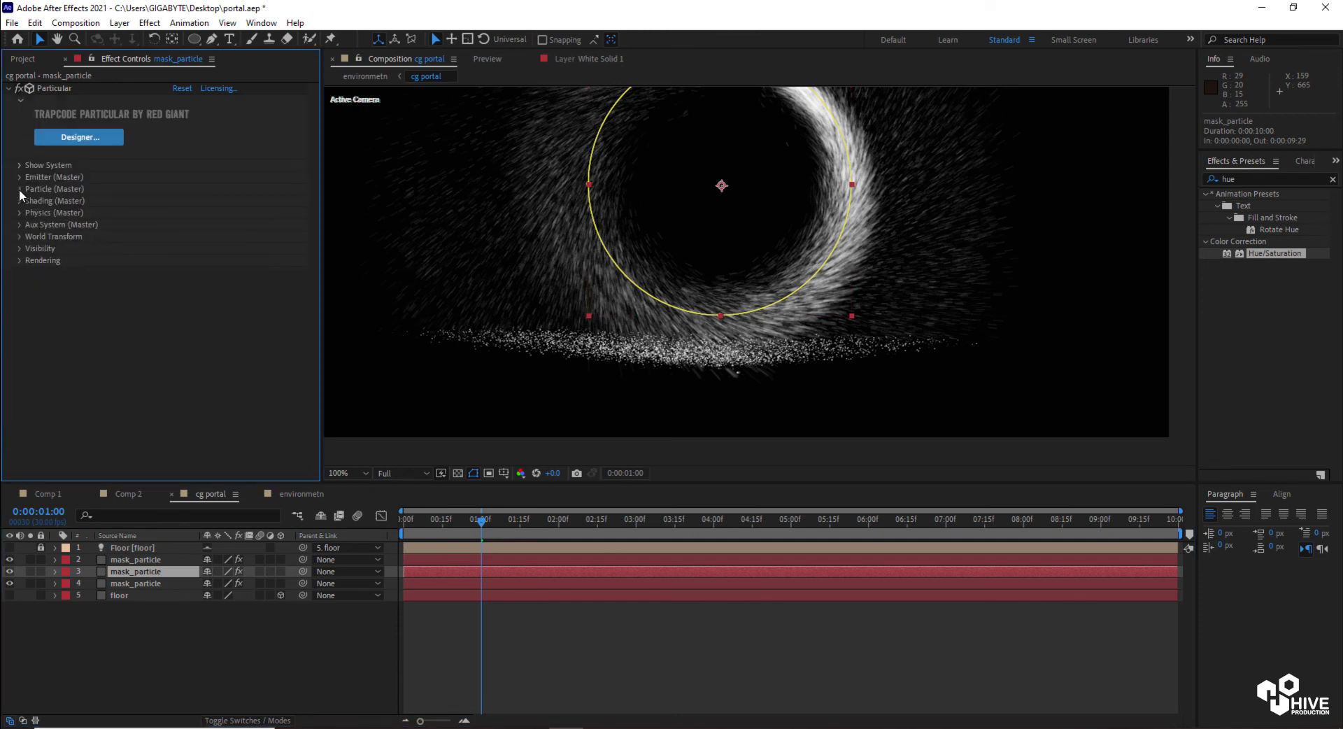
left_click(19, 189)
left_click(175, 102)
key("Return")
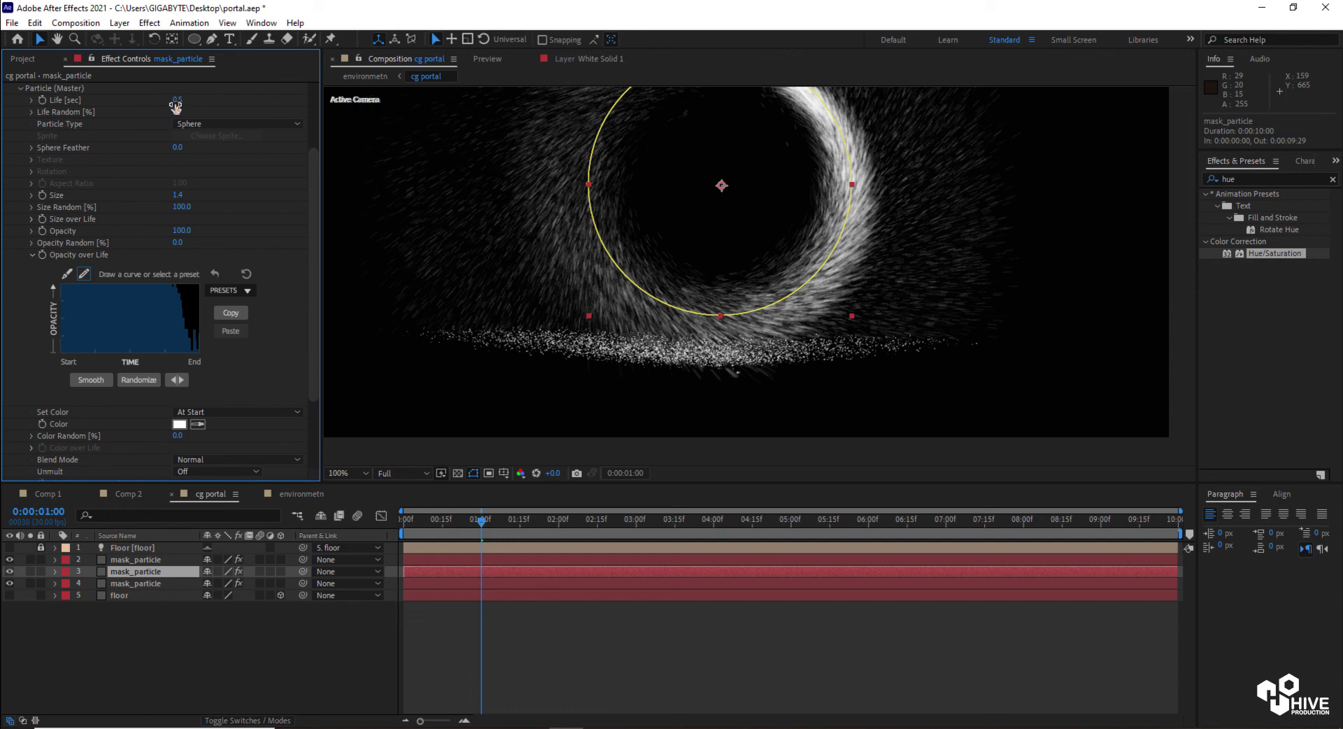
key("Return")
left_click(297, 494)
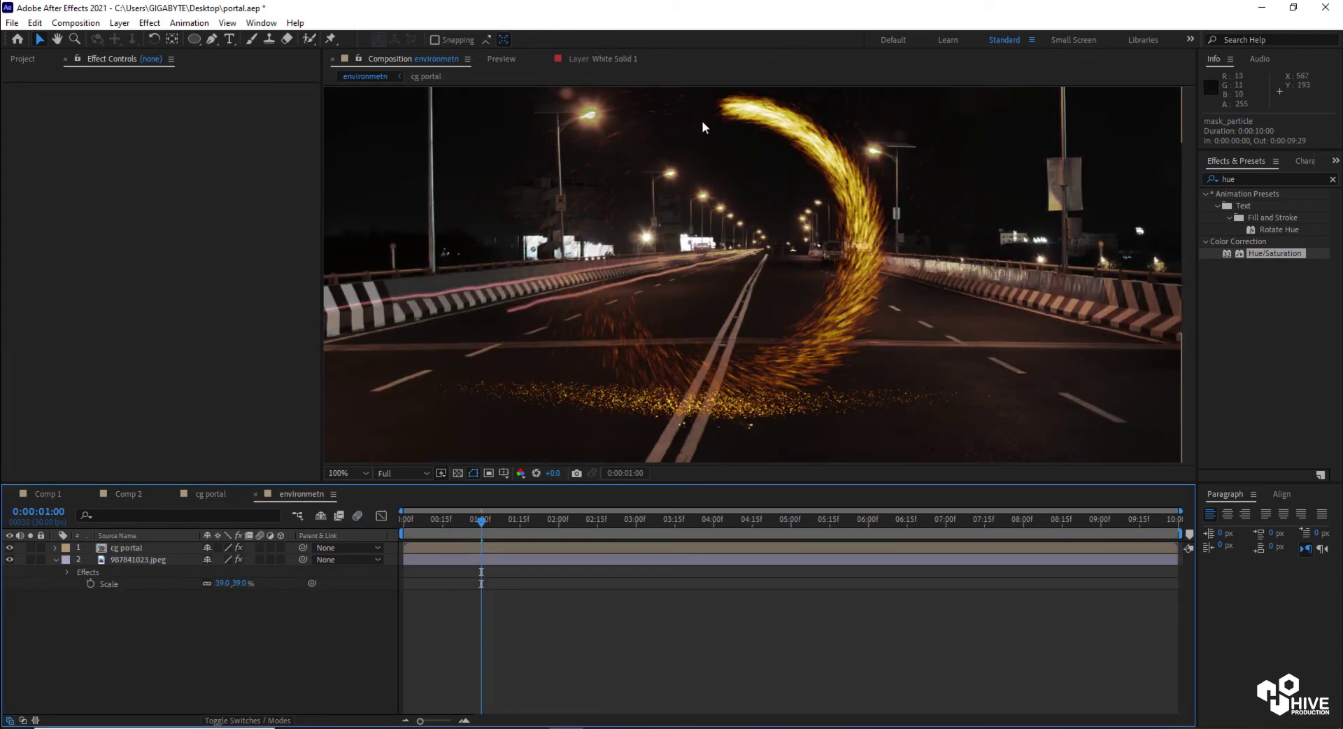
Try an emitter Velocity of 150 on the lowest mask_particle layer in cg portal, and undo the velocity change.
left_click(219, 492)
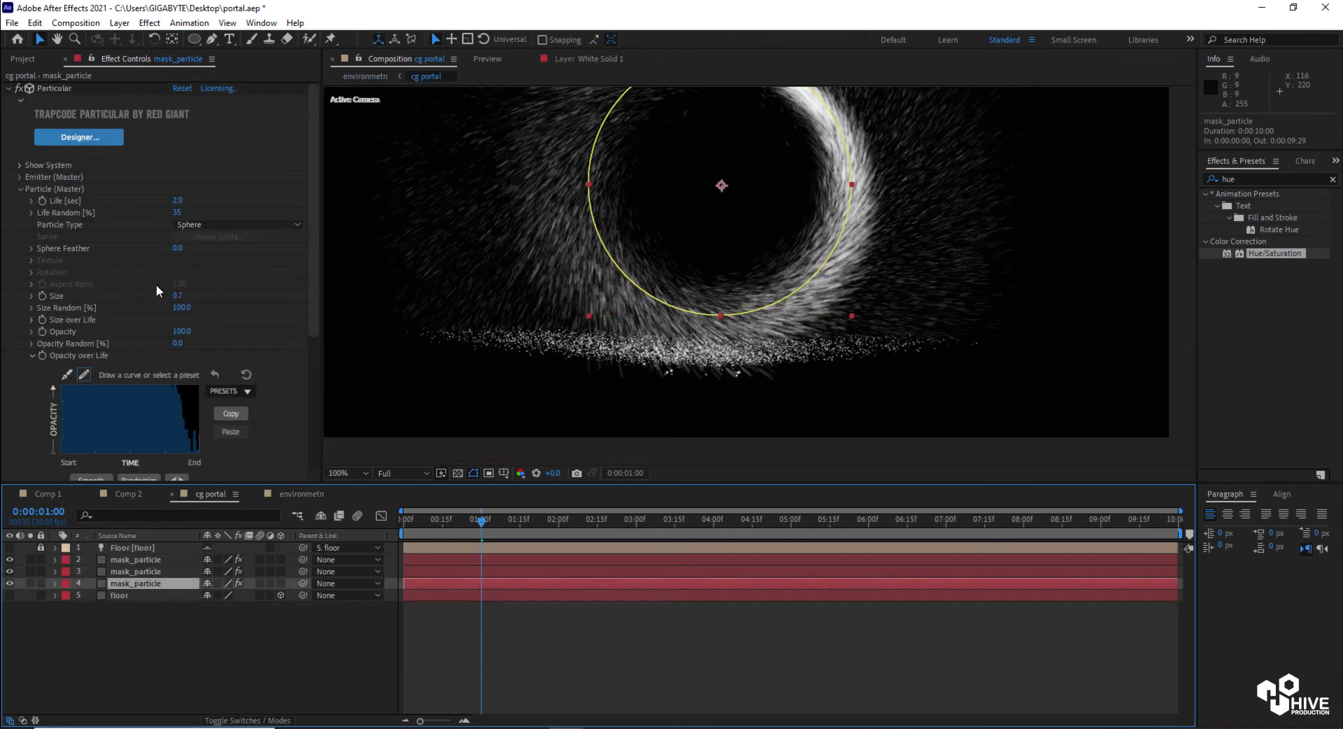
left_click(20, 189)
left_click(18, 177)
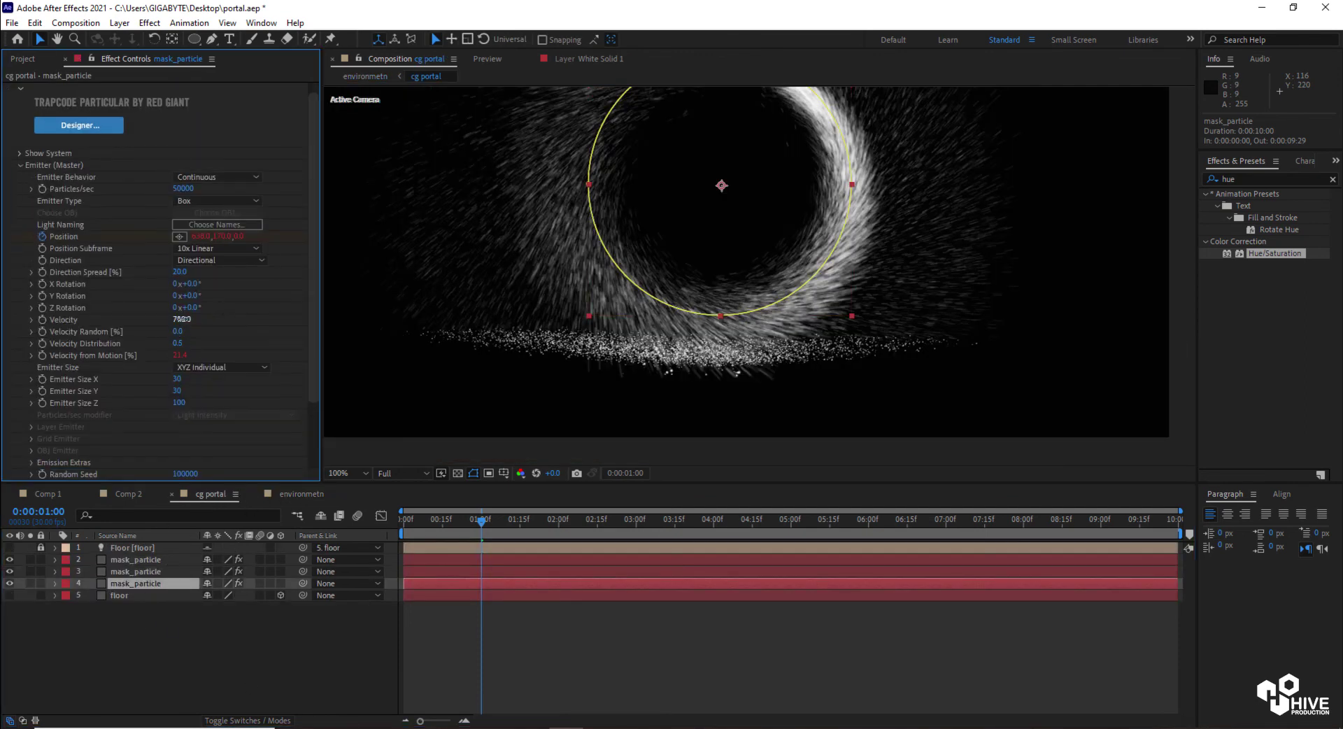
scroll(733, 294, "down", 2)
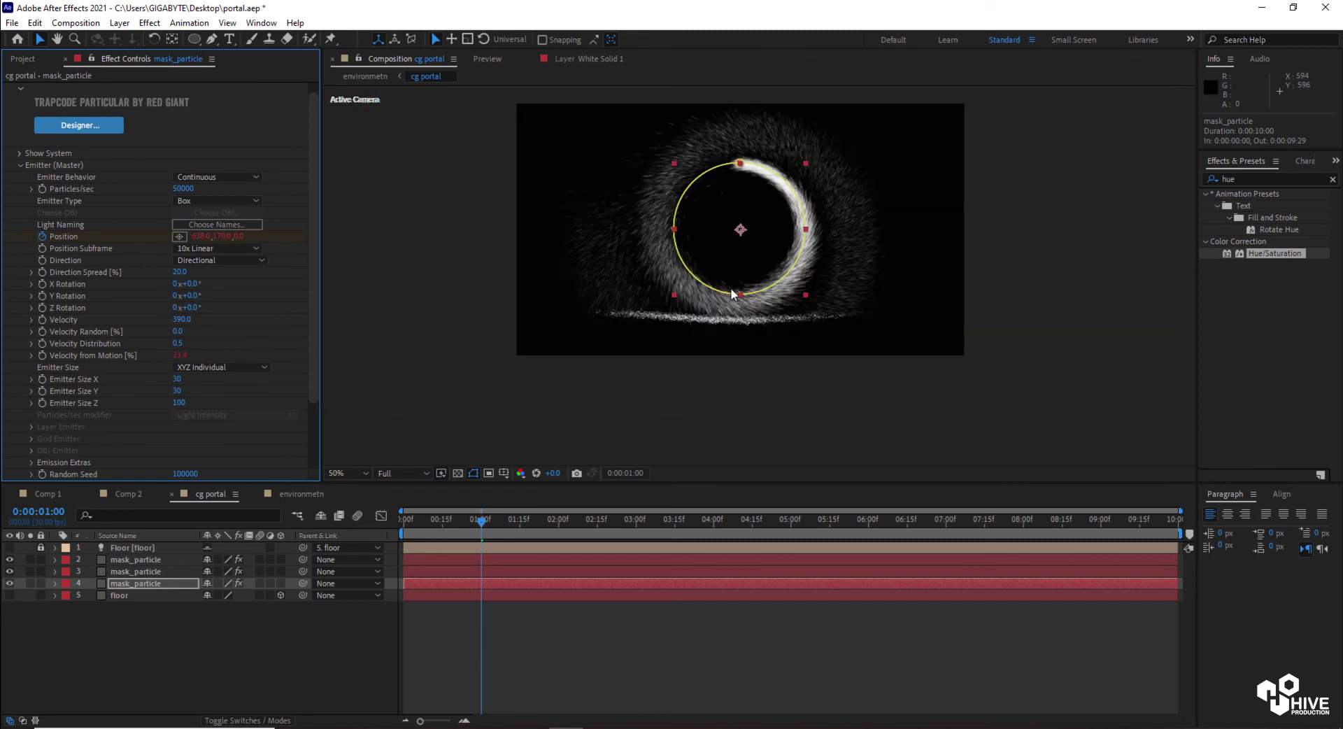
left_click(182, 319)
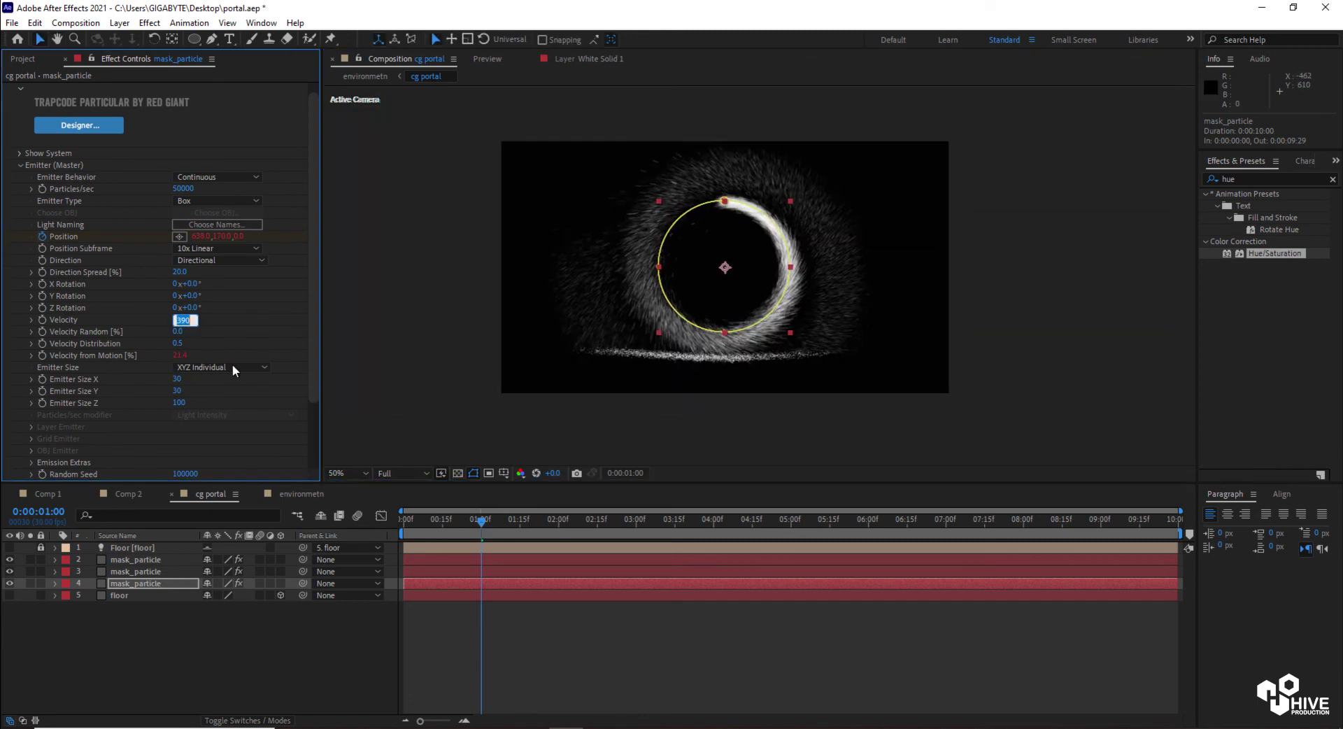
type("150")
key("Return")
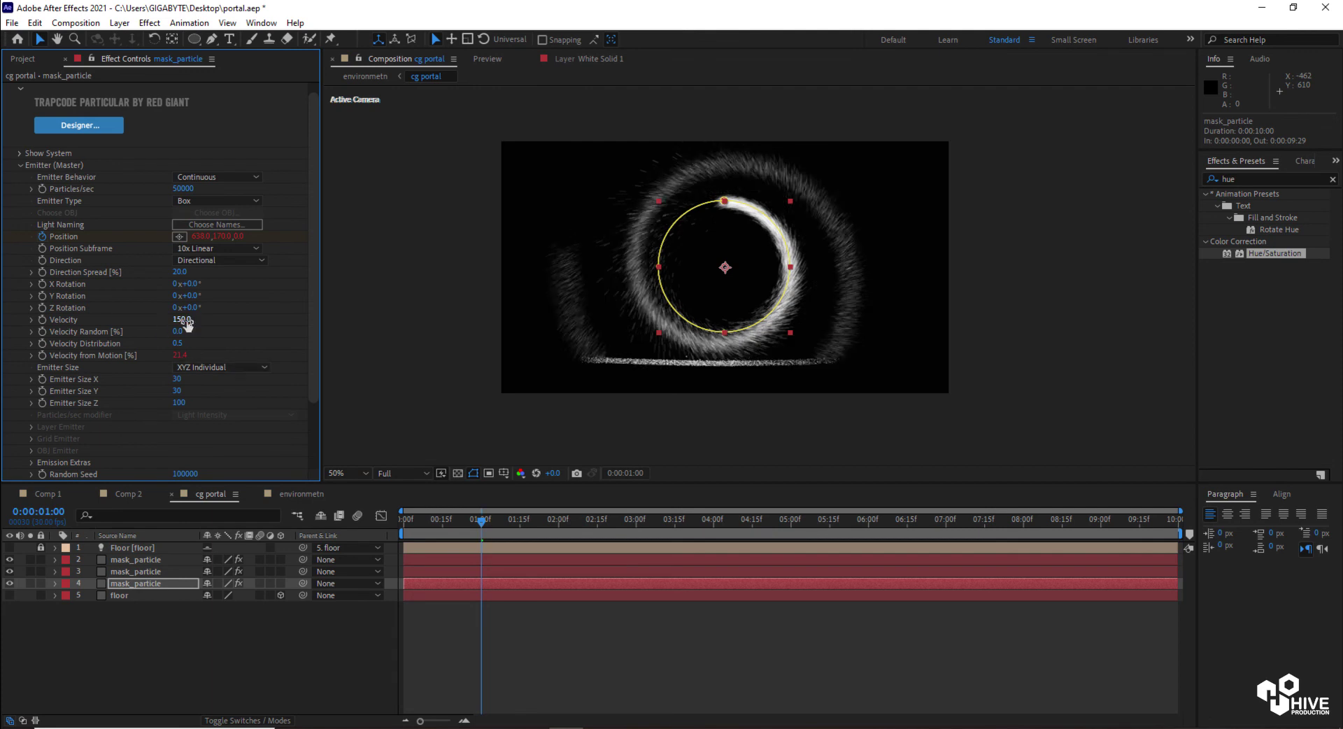
key("ctrl+z")
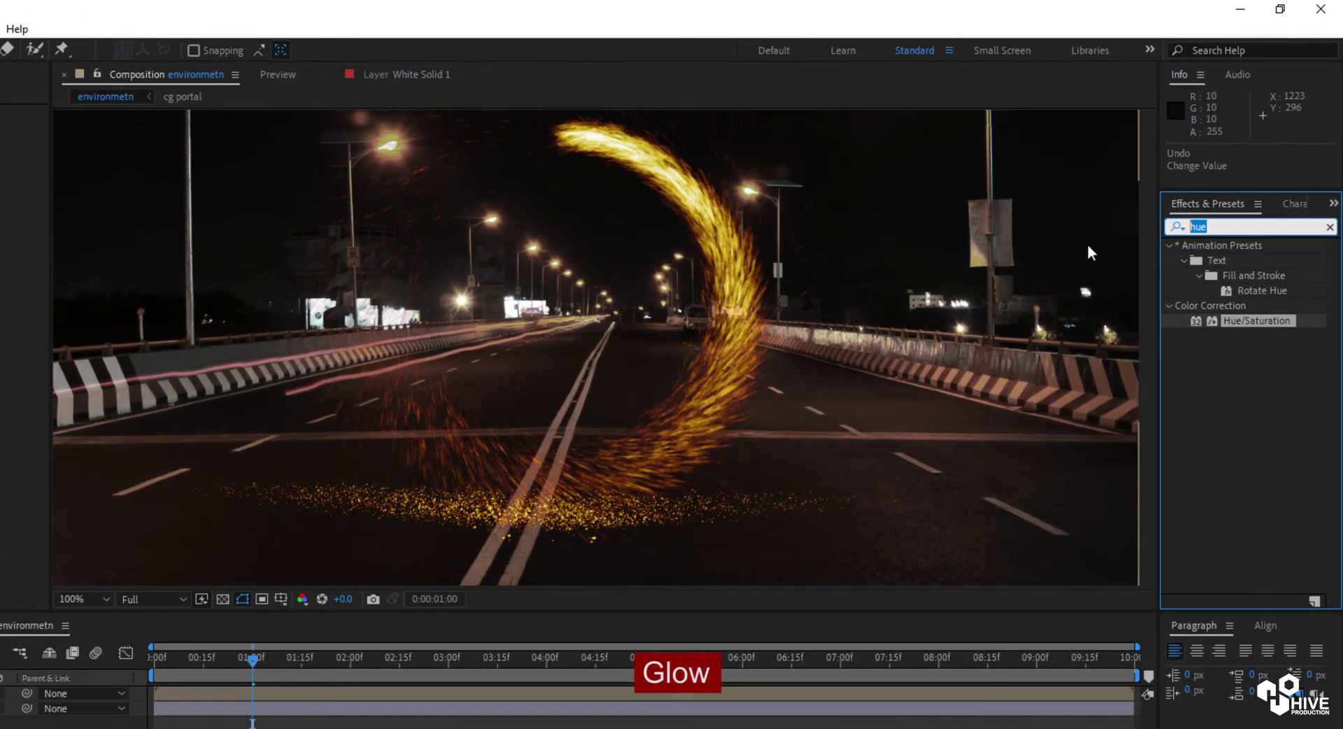
Apply Glow to the cg portal layer in environmetn with threshold 49.4%, radius 119 and intensity 1.7, and preview it.
type("glo")
left_click_drag(1235, 366, 383, 693)
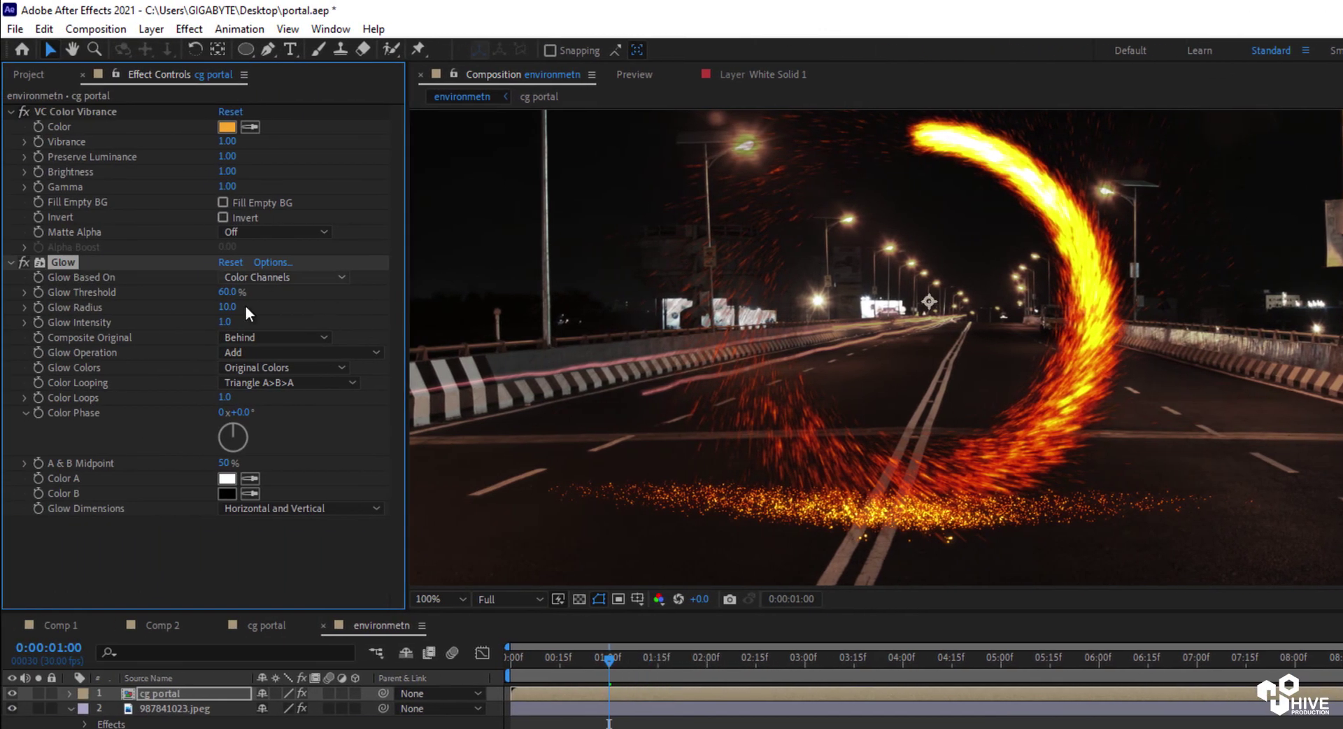
left_click_drag(229, 292, 390, 308)
left_click_drag(231, 308, 340, 324)
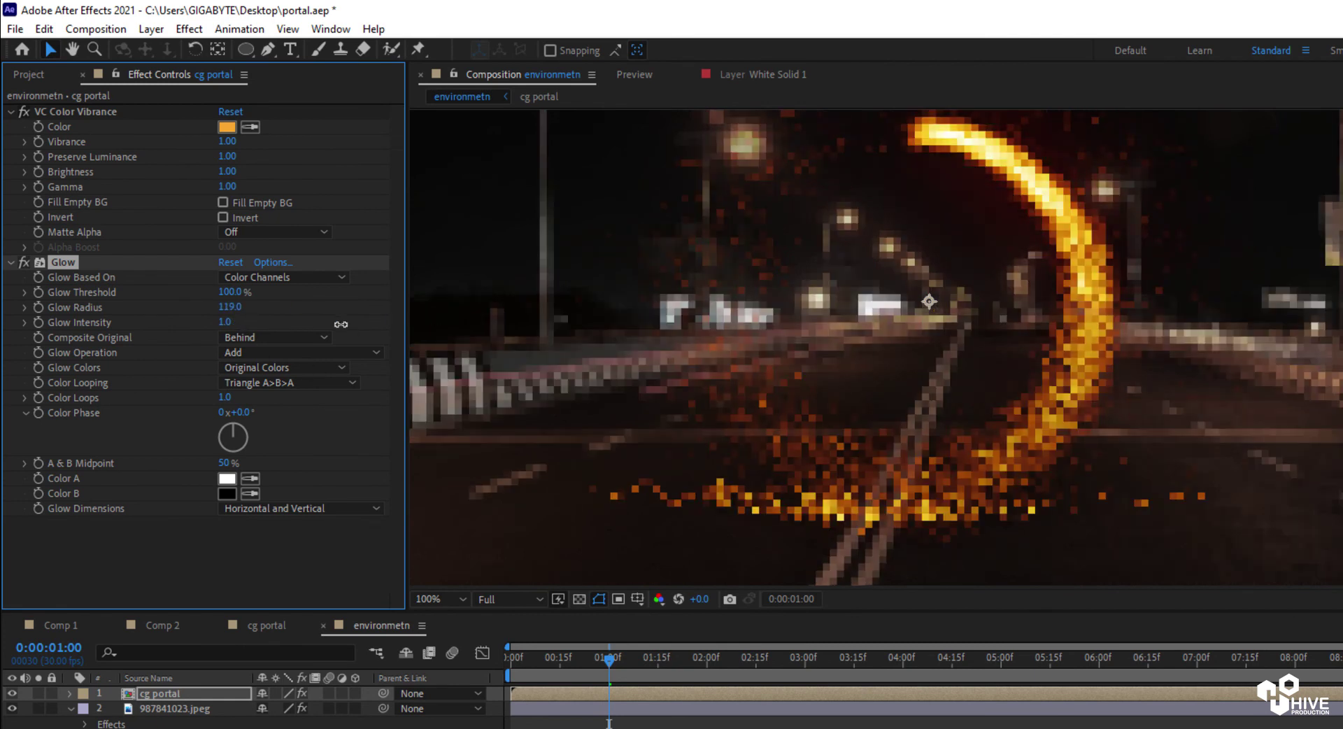
left_click_drag(228, 292, 102, 291)
left_click_drag(225, 322, 291, 327)
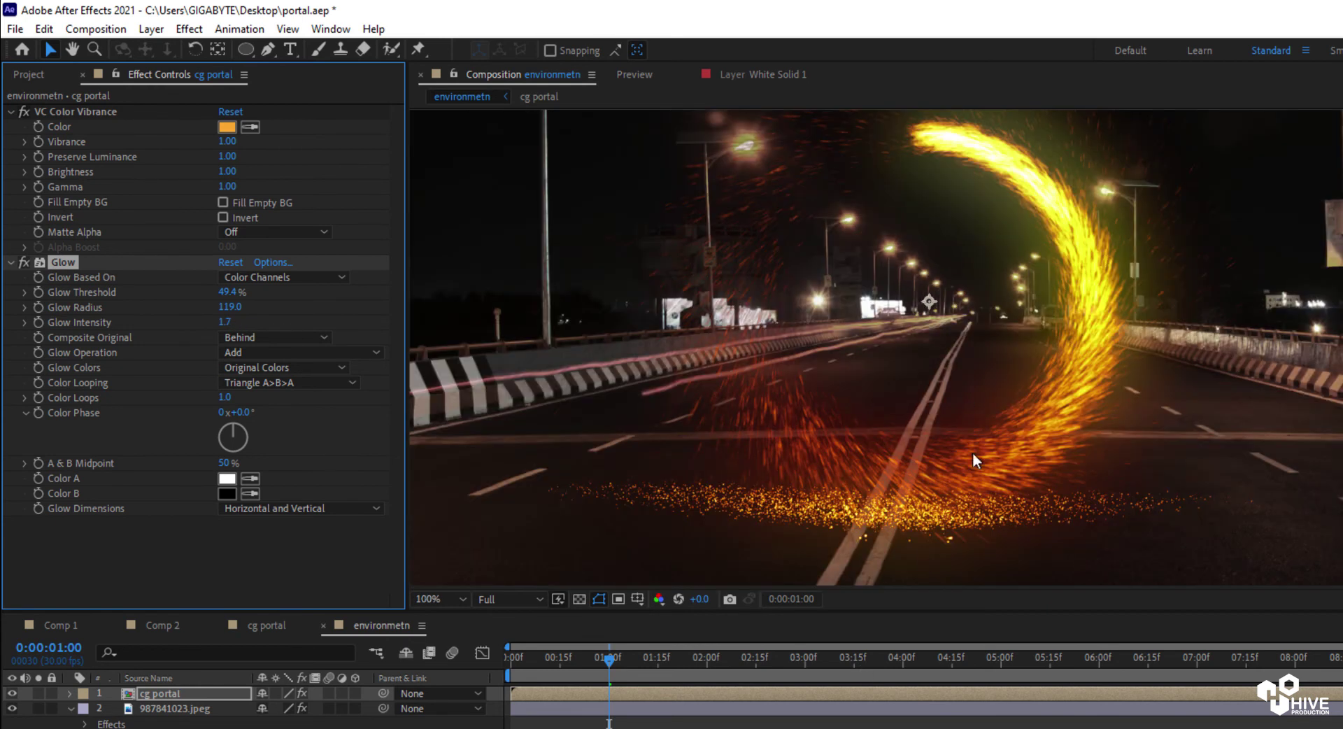
key("space")
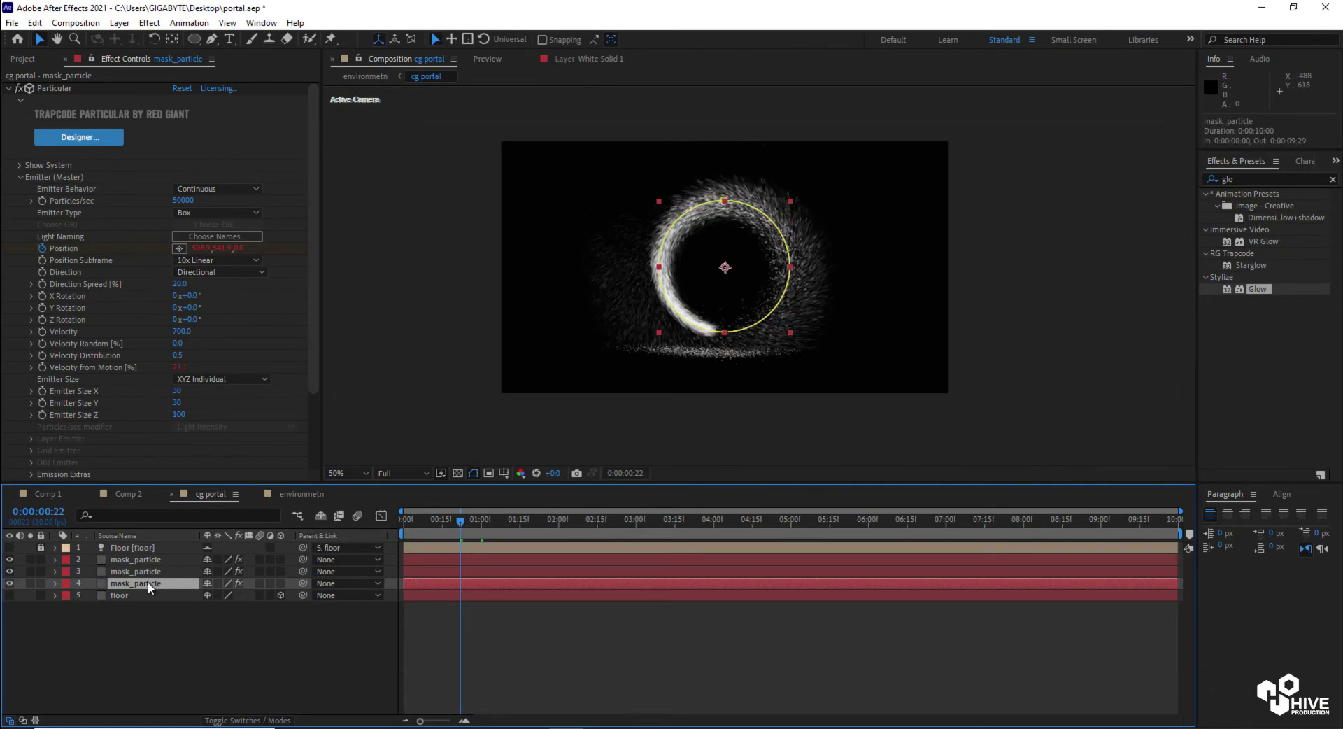
Set the particle Life of the lowest mask_particle layer in cg portal to 2.5 seconds.
left_click_drag(314, 341, 300, 429)
left_click(20, 403)
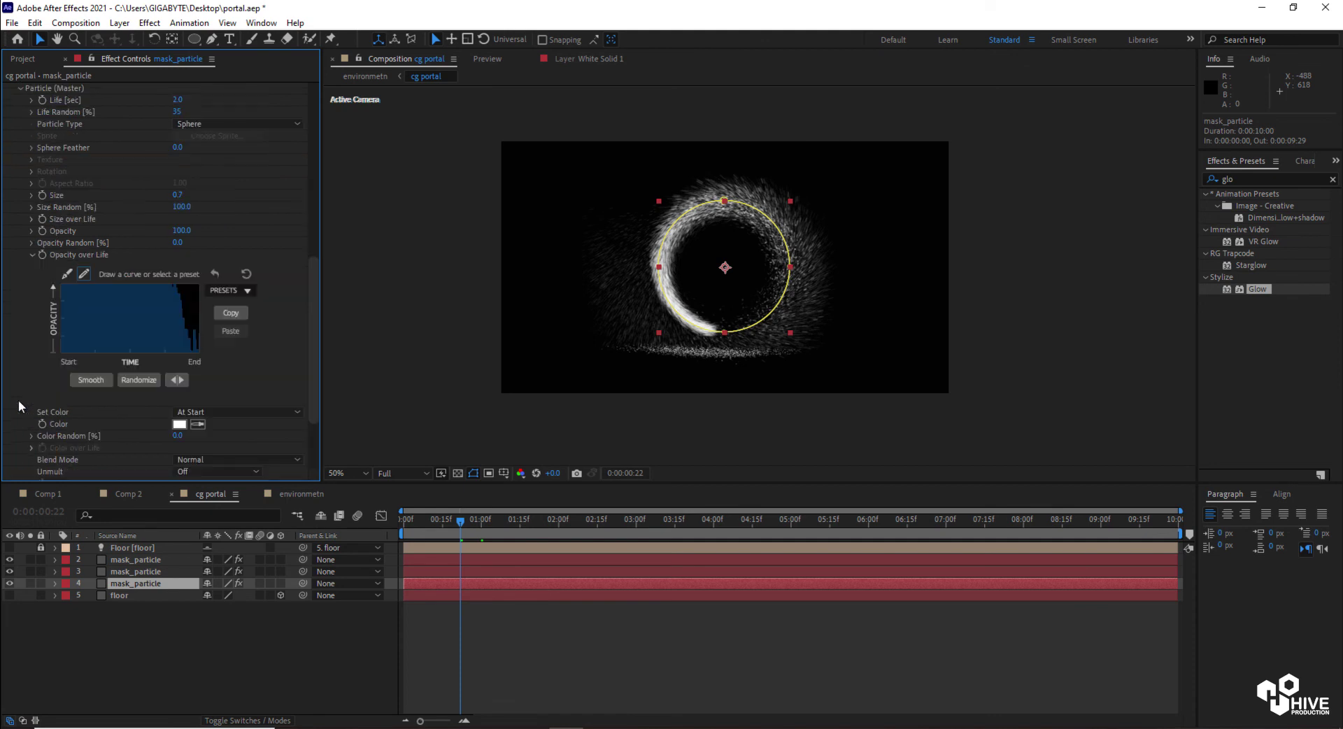
left_click(177, 99)
key("Return")
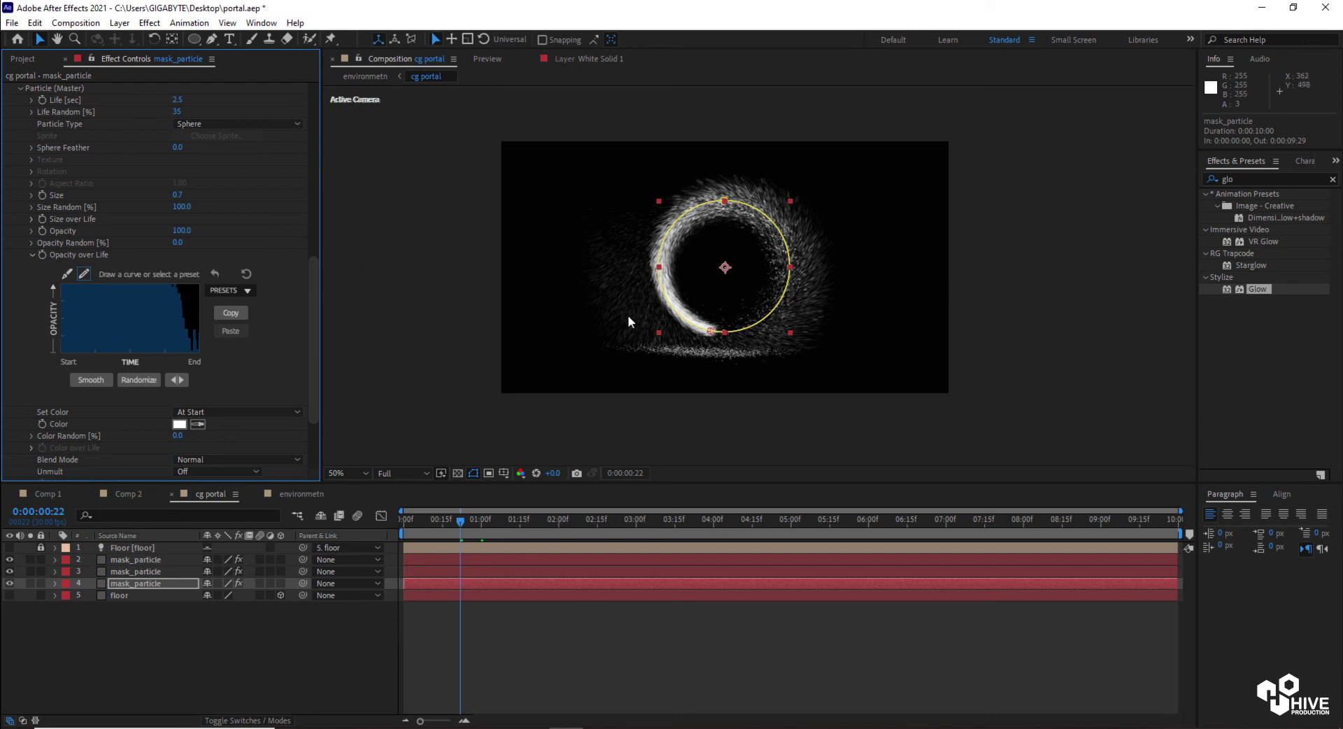
Try an emitter Velocity of 600 on the lowest mask_particle layer, and settle on 400.
scroll(38, 132, "up", 3)
scroll(46, 165, "up", 4)
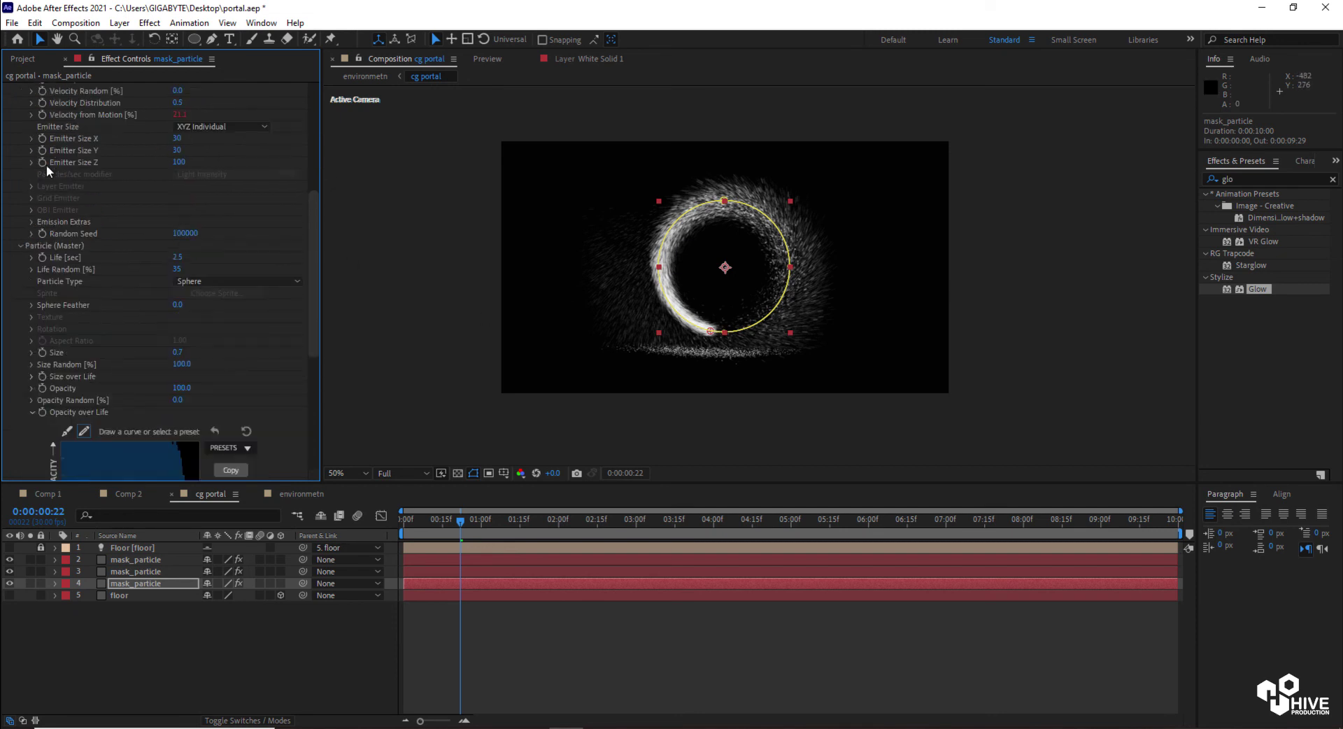
left_click(186, 140)
type("600")
key("Return")
left_click(182, 142)
type("400")
key("Return")
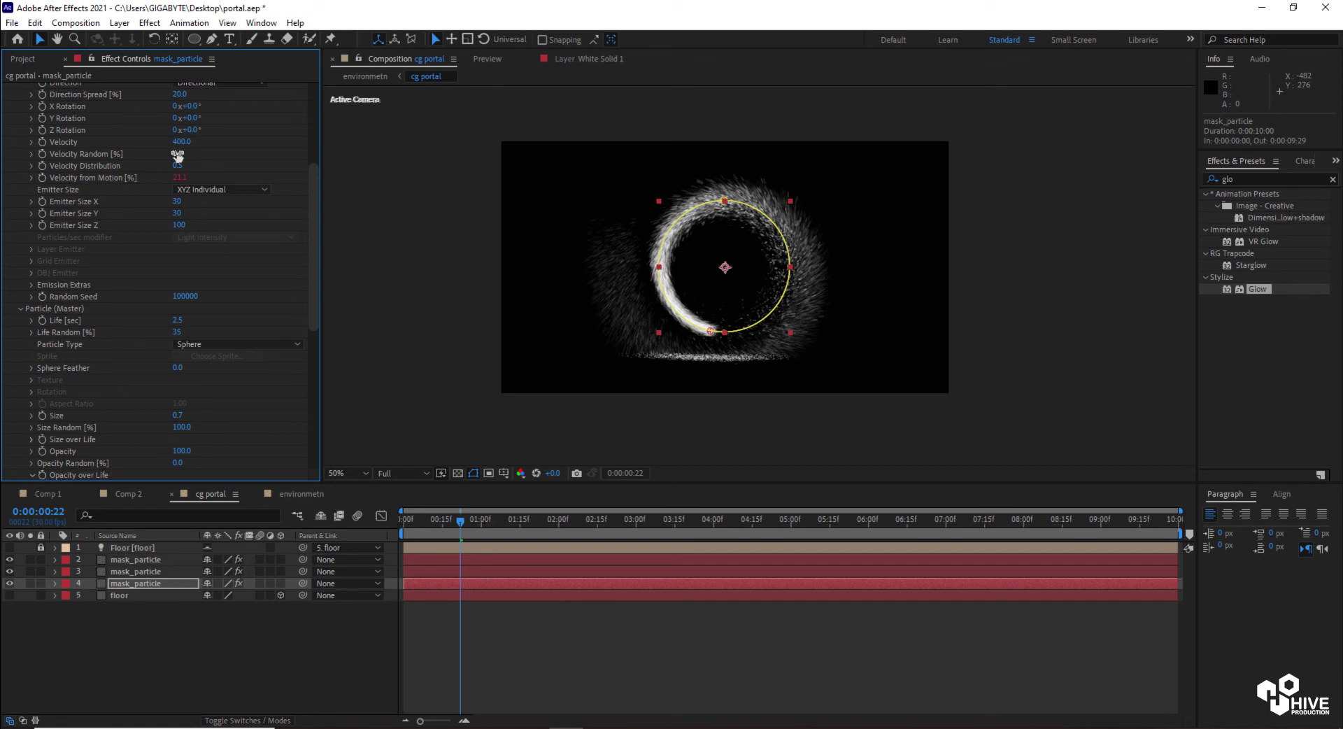
Set the emitter's Direction Spread on the lowest mask_particle layer to 10%.
left_click_drag(180, 94, 240, 88)
left_click(180, 94)
type("10")
key("Return")
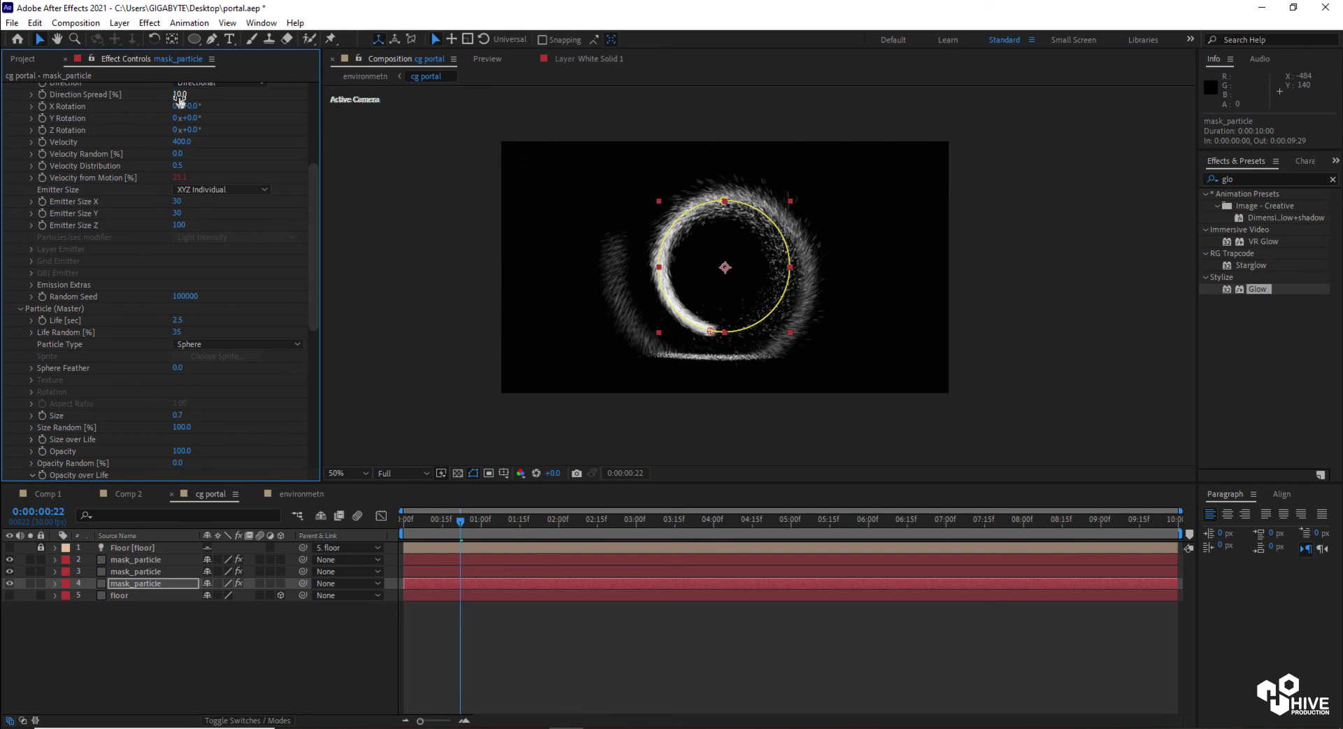
Return to the environmetn composition and duplicate the cg portal layer.
left_click(330, 497)
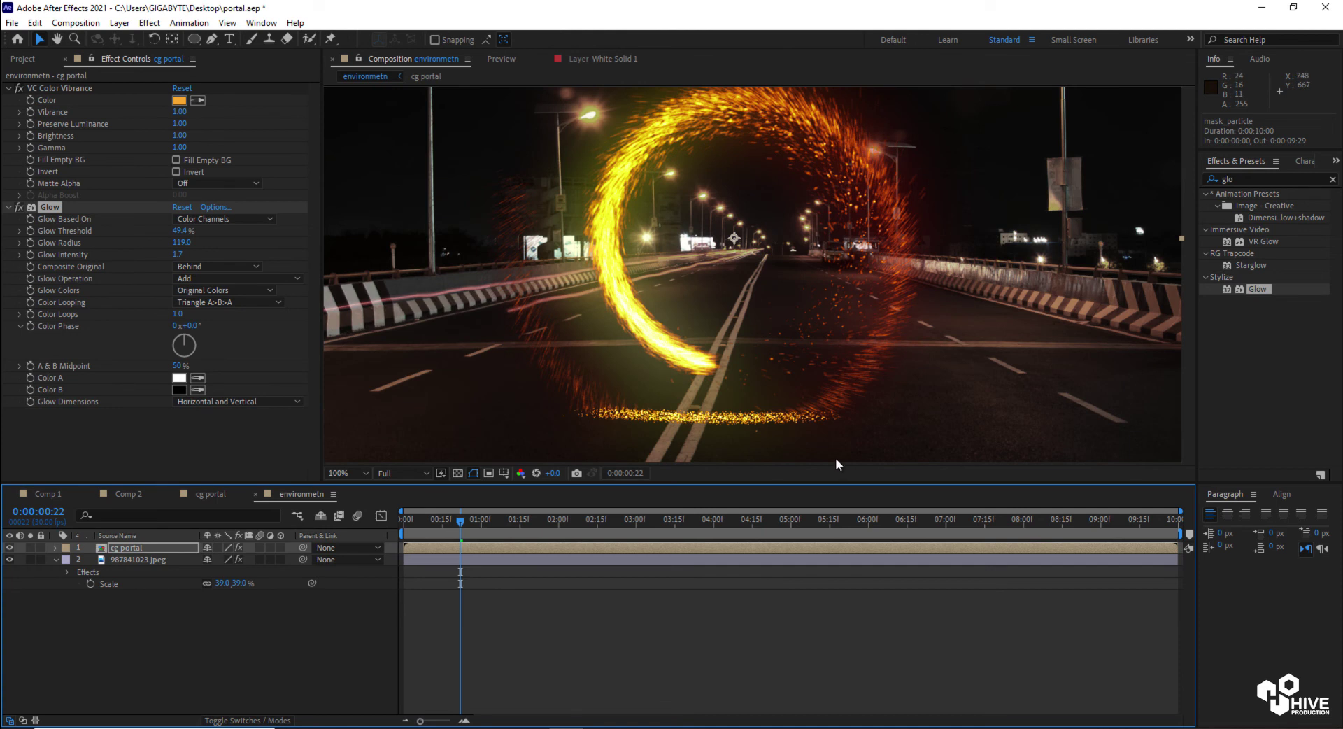
left_click(498, 600)
left_click(491, 551)
key("ctrl+d")
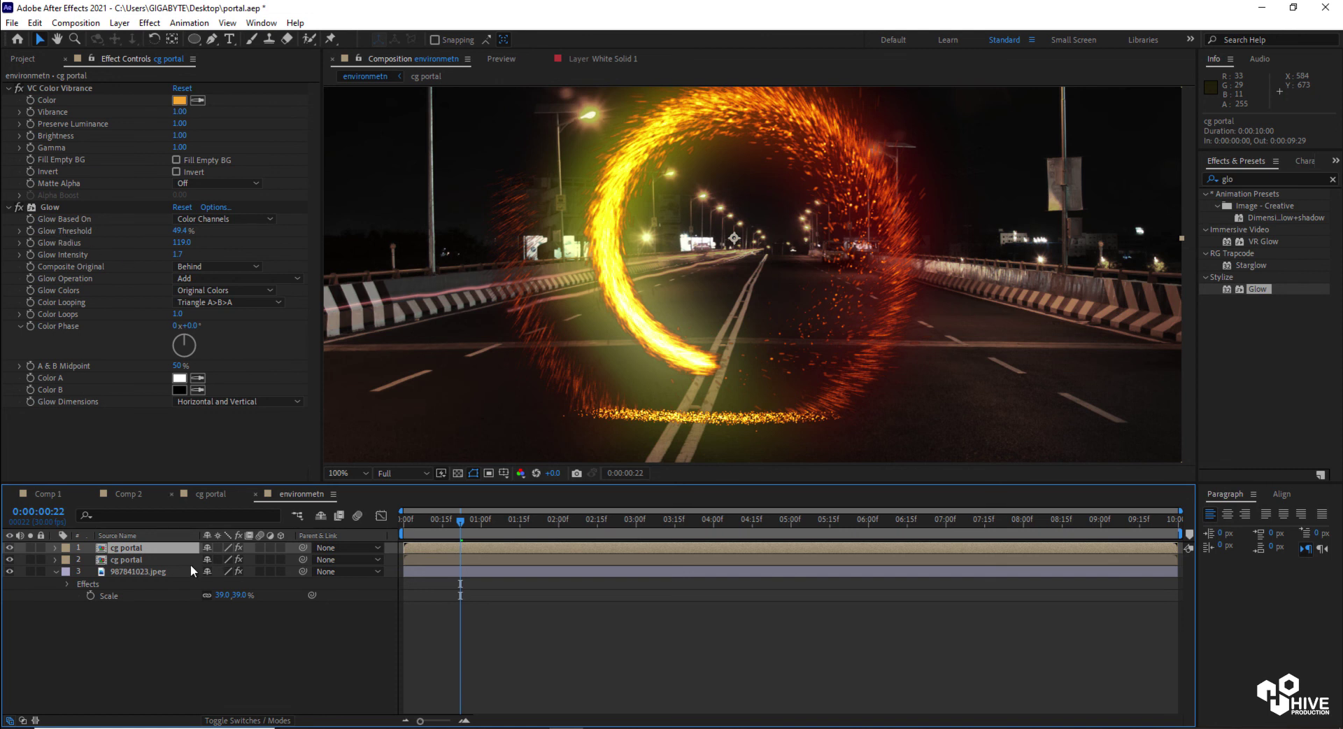
Try rotating the upper cg portal copy, undo the rotation, and deselect the layer.
key("r")
left_click_drag(220, 559, 260, 562)
key("ctrl+z")
left_click(777, 654)
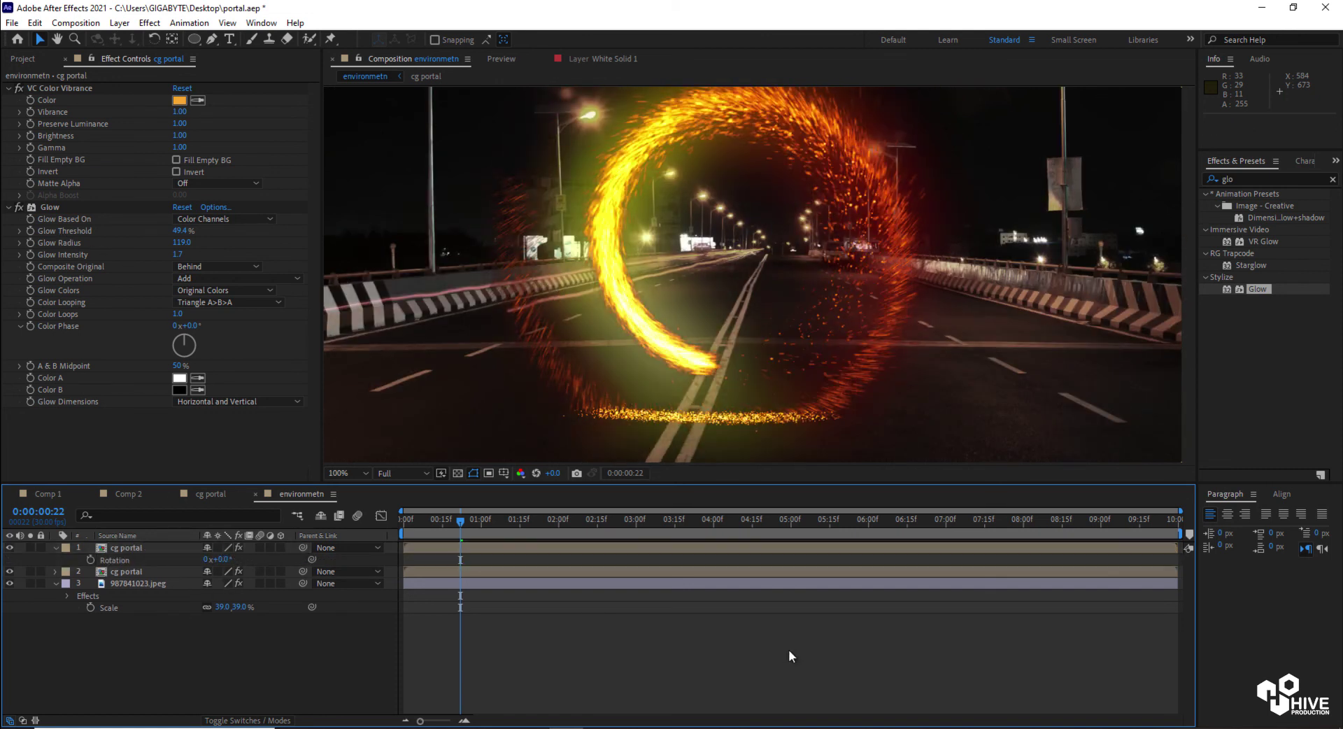
Try the Screen and Add blend modes on the upper cg portal layer, and settle on Soft Light.
left_click(443, 548)
left_click(246, 721)
left_click(218, 549)
left_click(289, 294)
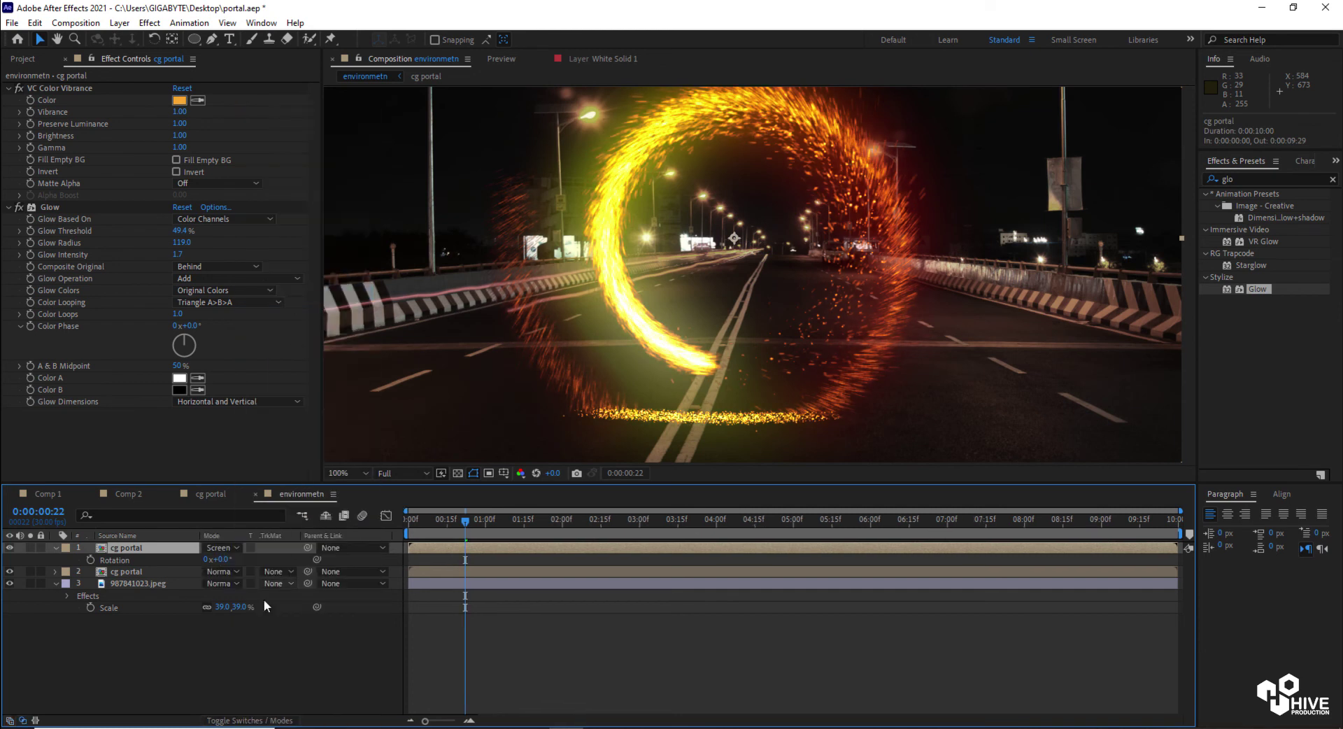
left_click(218, 549)
left_click(290, 269)
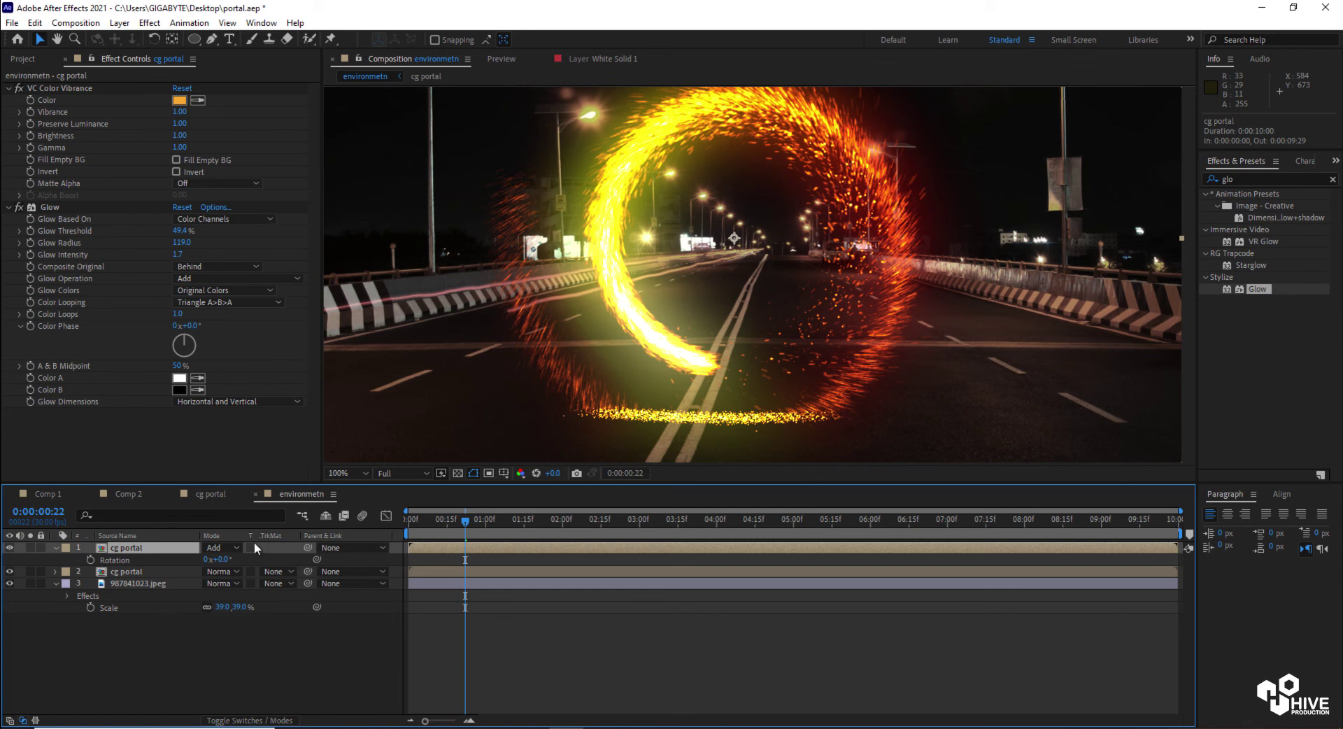
left_click(221, 548)
left_click(305, 397)
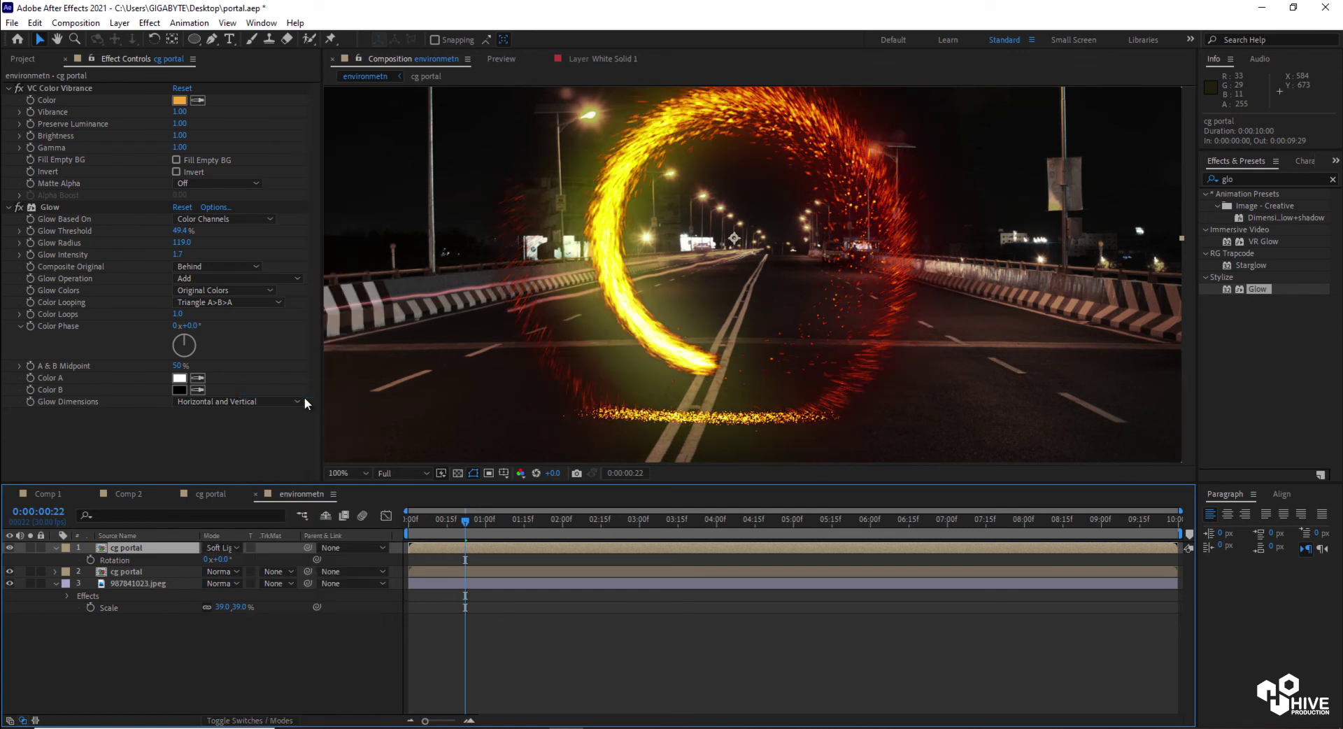
scroll(842, 279, "down", 2)
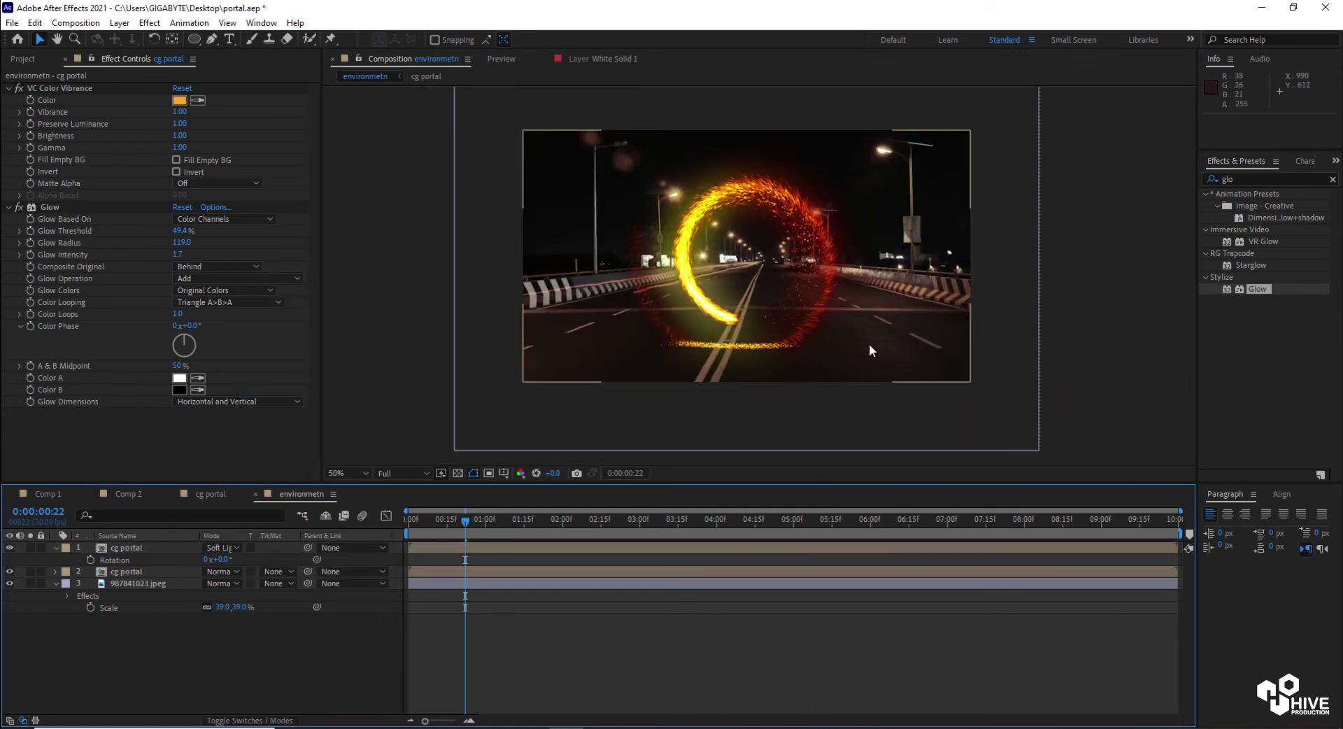
key("slash")
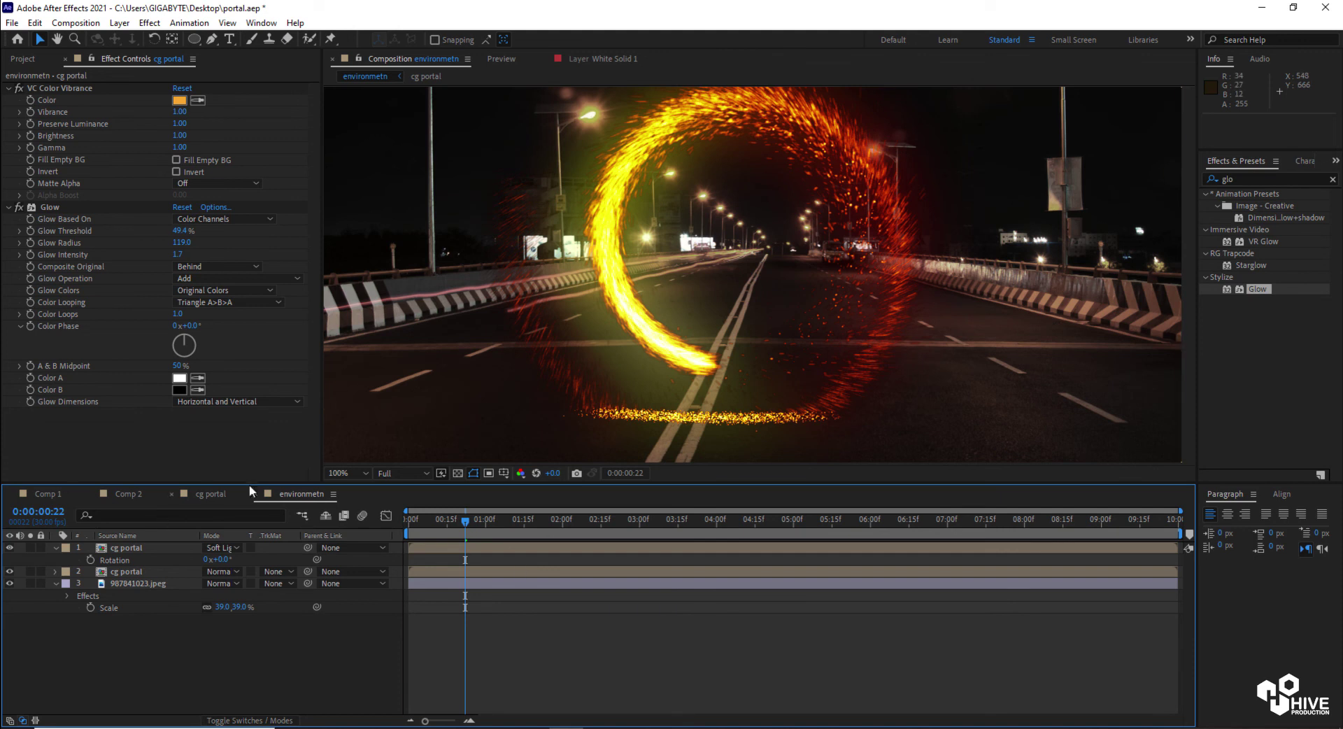
In the cg portal composition, set the particle Life of the lowest mask_particle layer to 1.0 second.
left_click(209, 494)
left_click(129, 582)
left_click(315, 318)
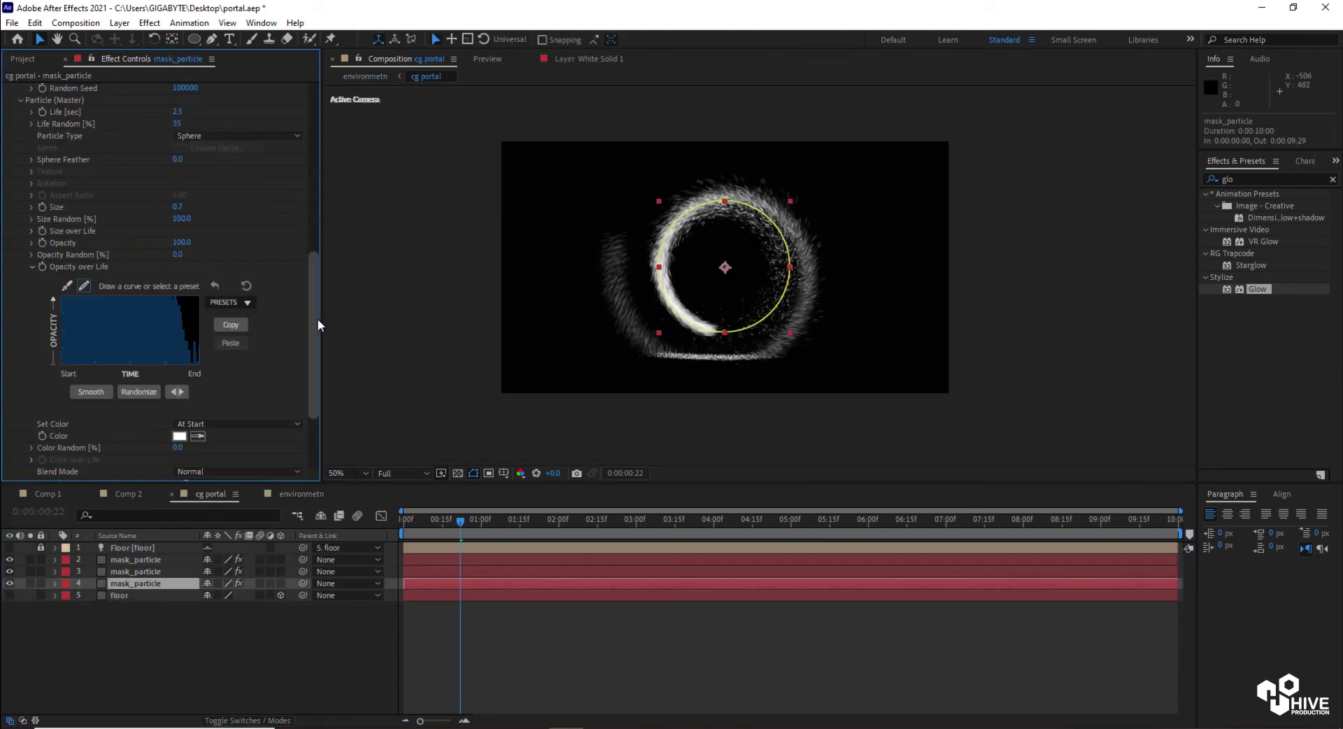
left_click(177, 112)
key("Return")
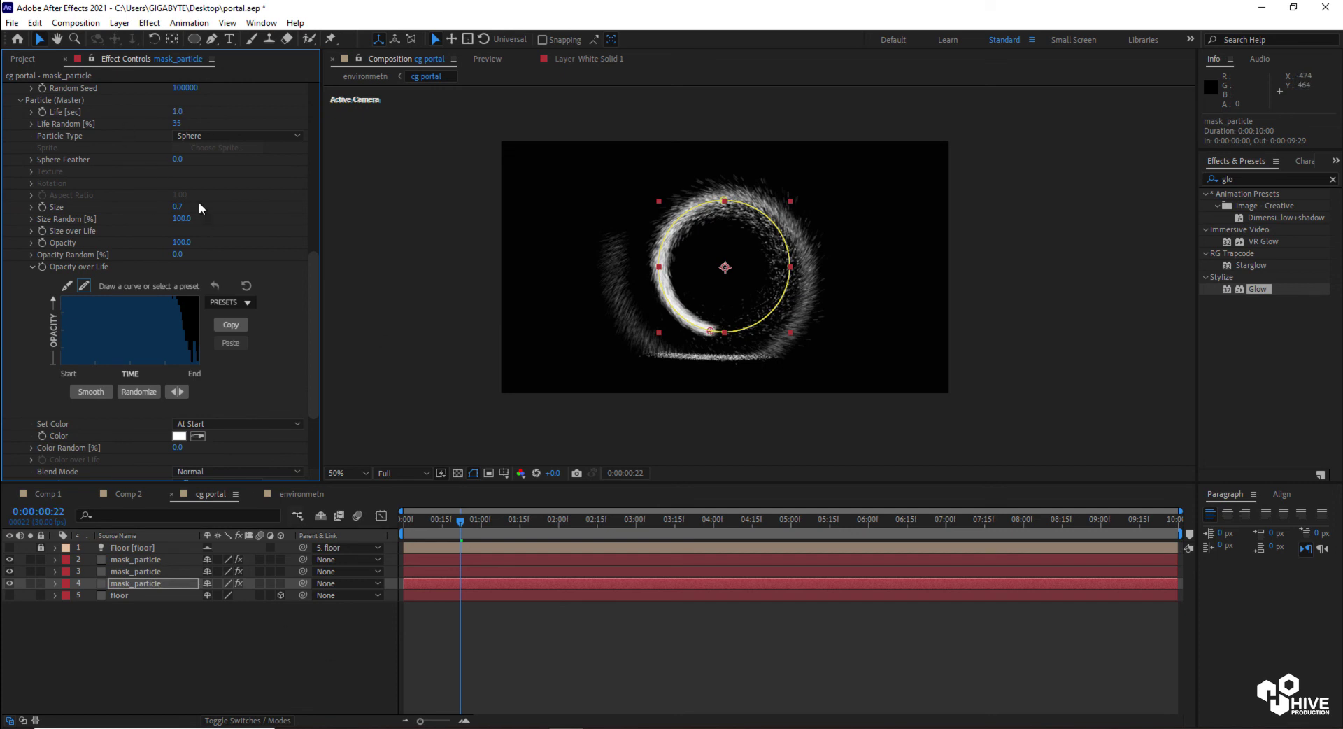
Show the floor layer, lower it to a Y position of 684, hide it again, and preview the environmetn composition.
left_click(436, 597)
left_click(10, 596)
left_click_drag(727, 323, 726, 337)
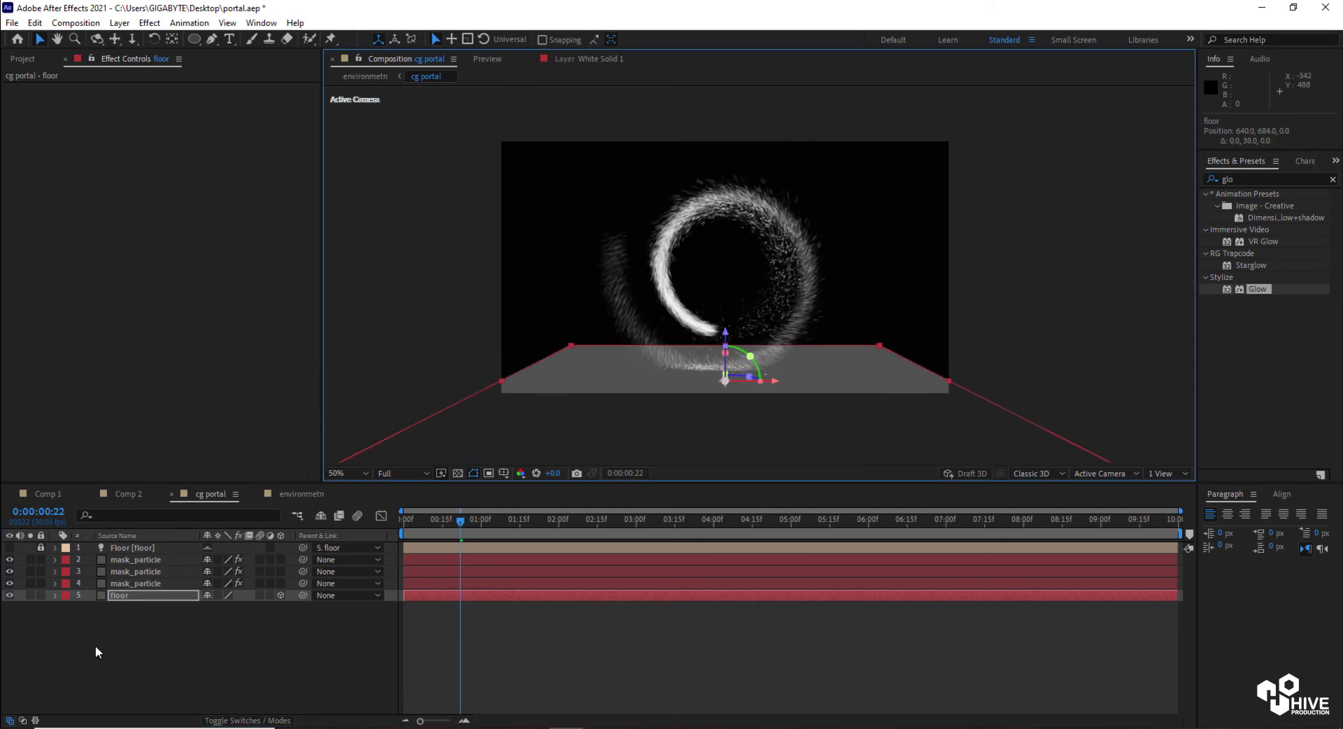
left_click(314, 498)
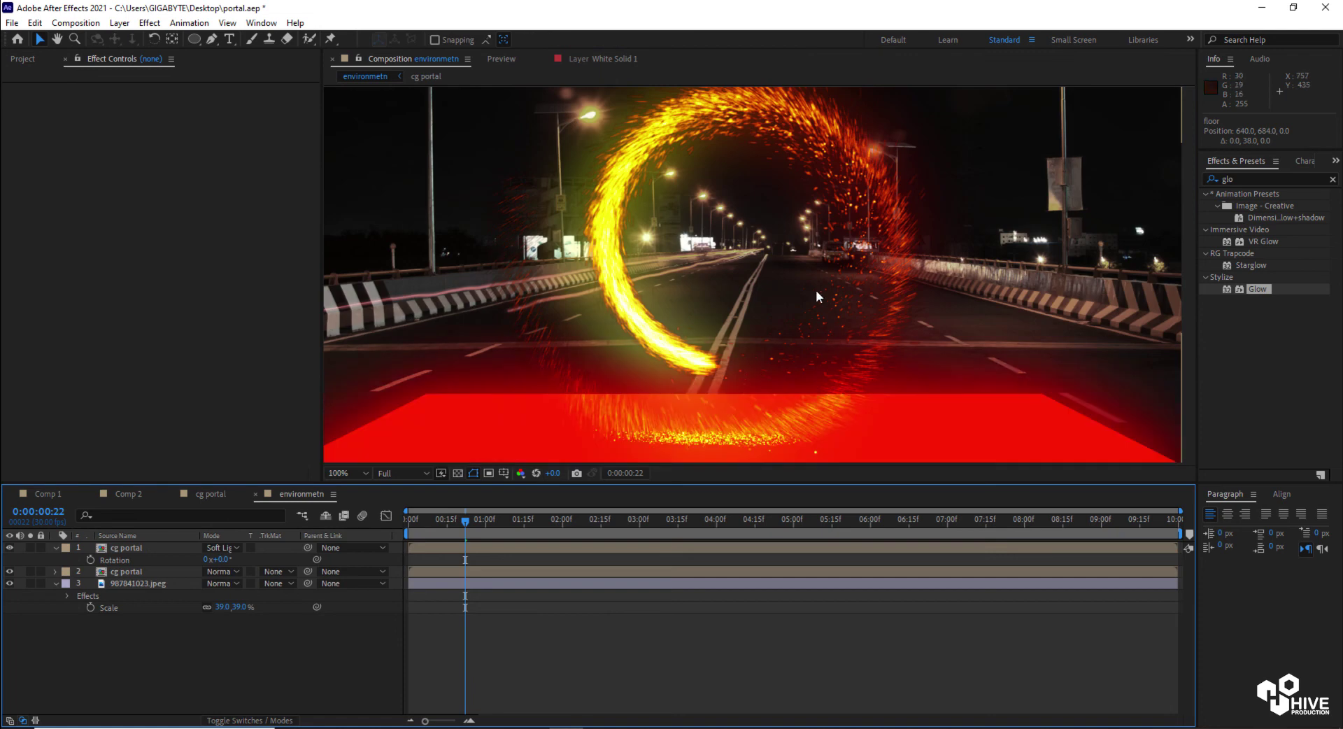
left_click(209, 494)
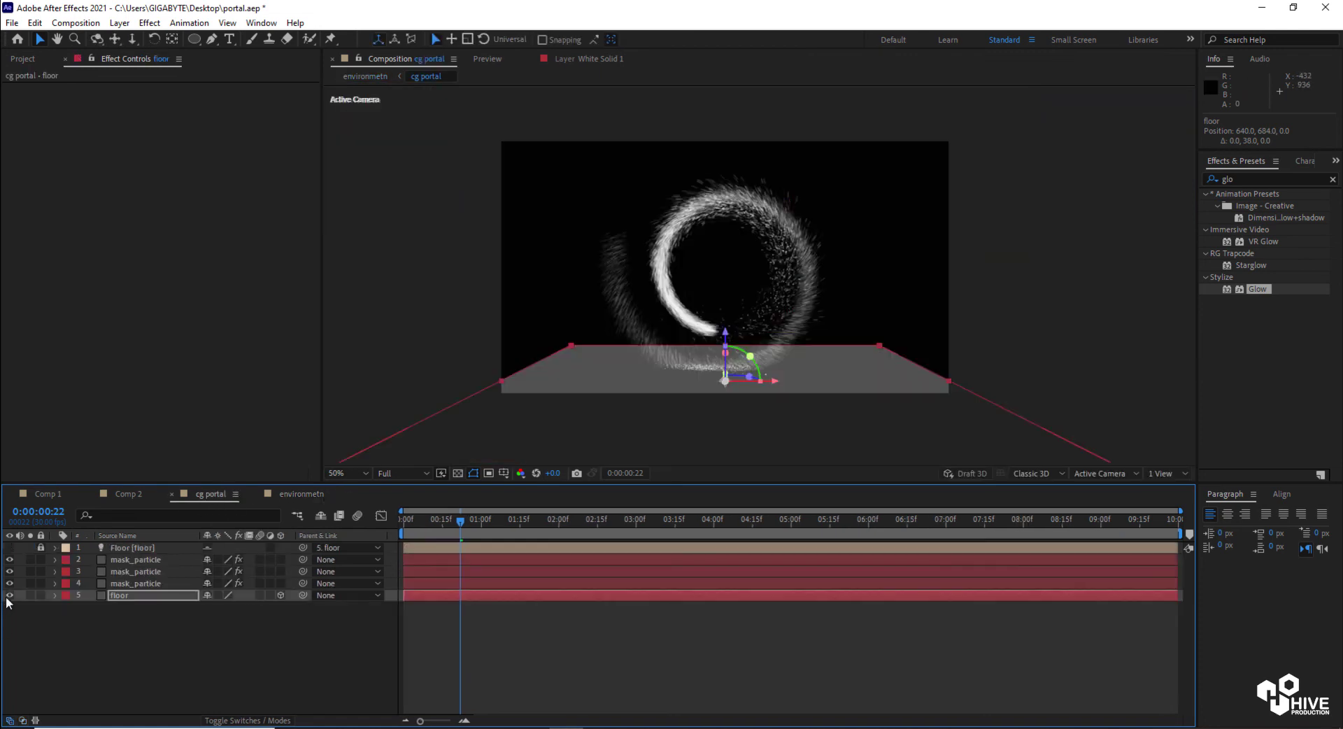
left_click(287, 495)
key("space")
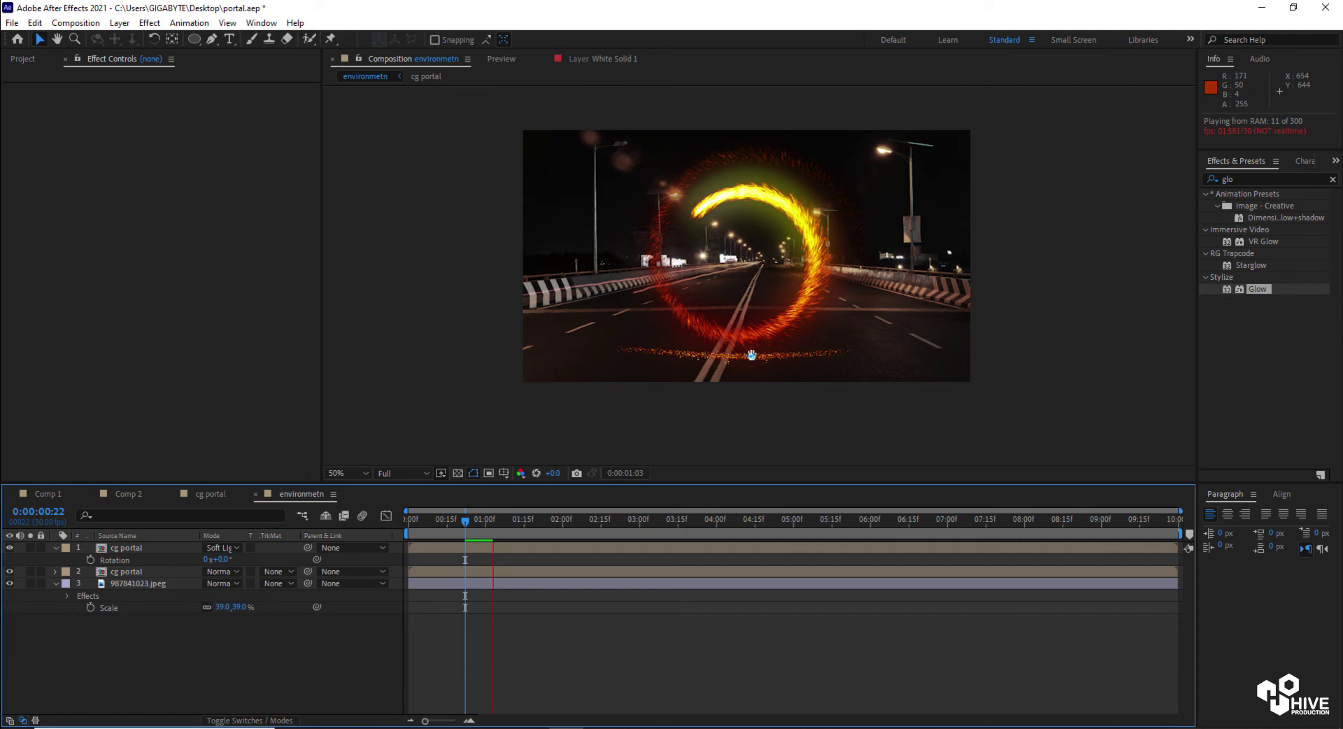
Try emitter Velocities of 700 and 900 on the lowest mask_particle layer in cg portal, and settle on 1000.
left_click(210, 494)
left_click(149, 581)
left_click(180, 333)
type("700")
key("Return")
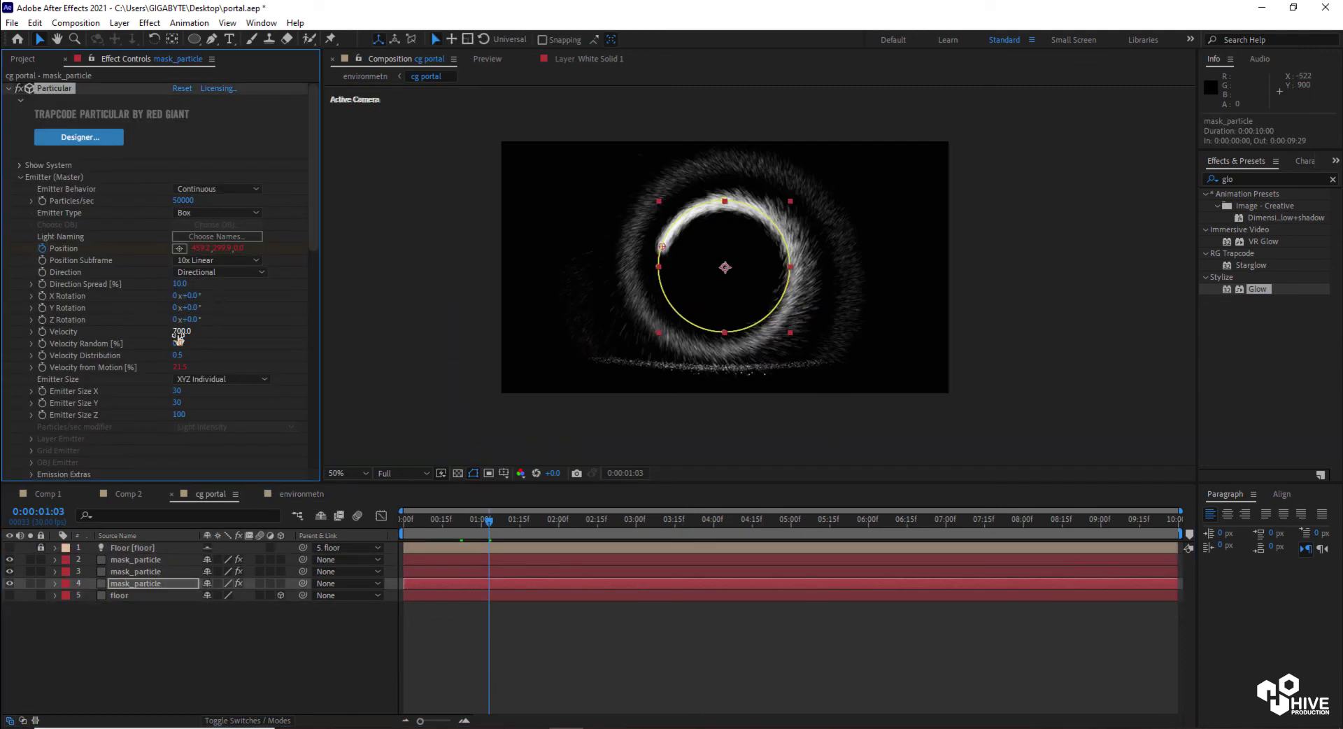
left_click(179, 332)
type("900")
key("Return")
left_click(178, 332)
type("1000")
key("Return")
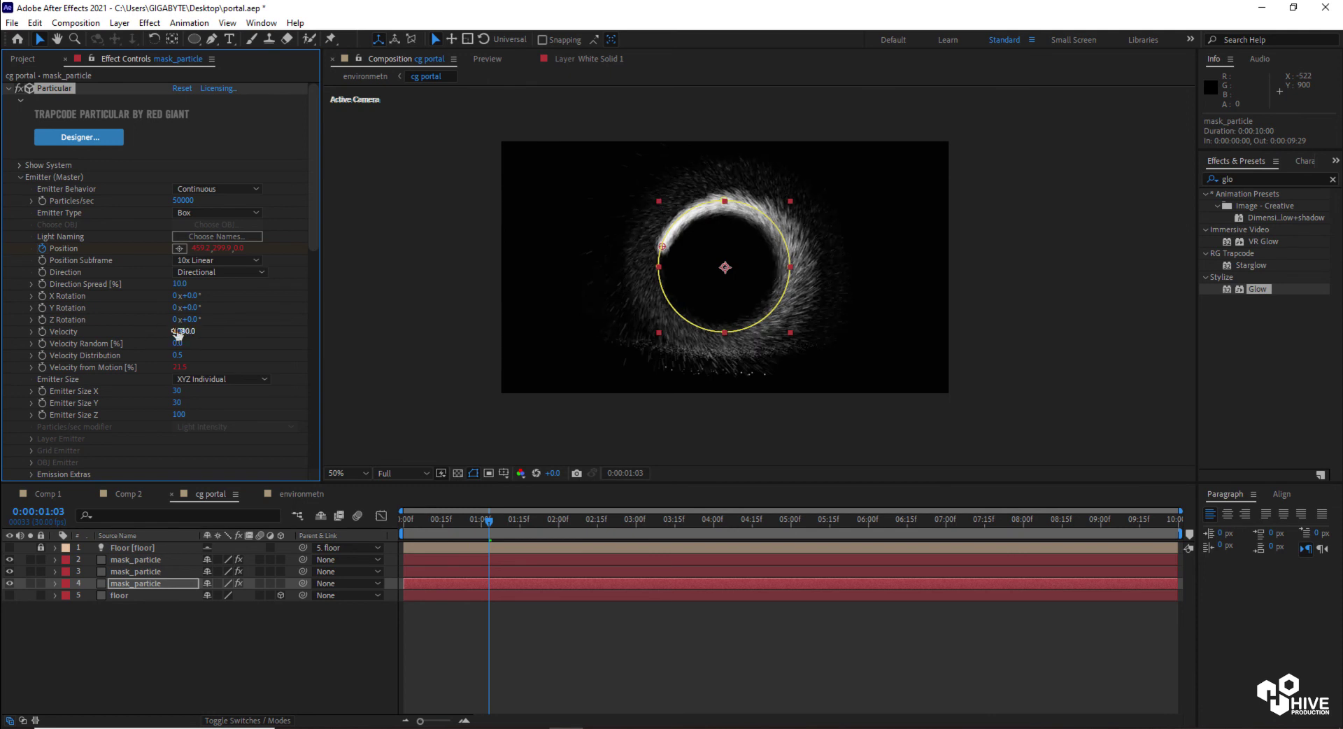
left_click(725, 320)
scroll(724, 320, "up", 2)
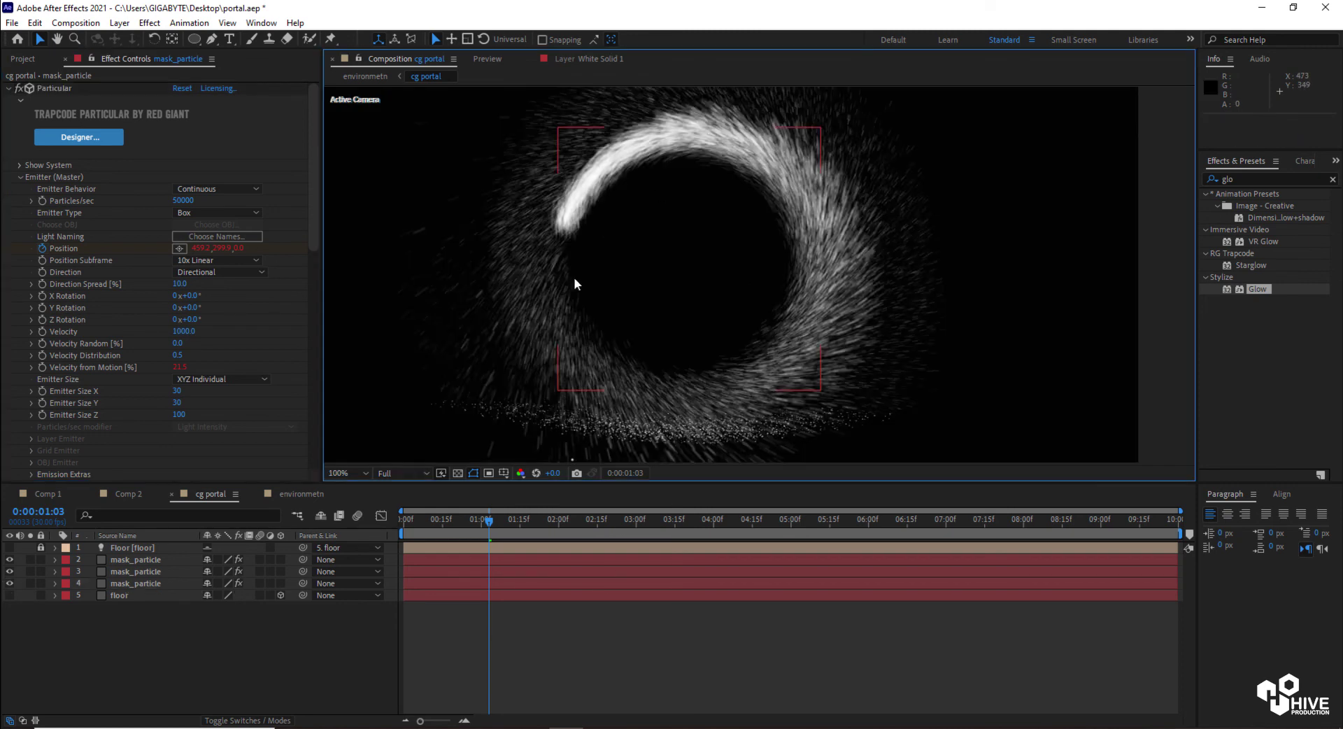
Adjust the emitter Velocity of the middle mask_particle layer, trying 900 before settling on a different value.
left_click(146, 572)
left_click(20, 187)
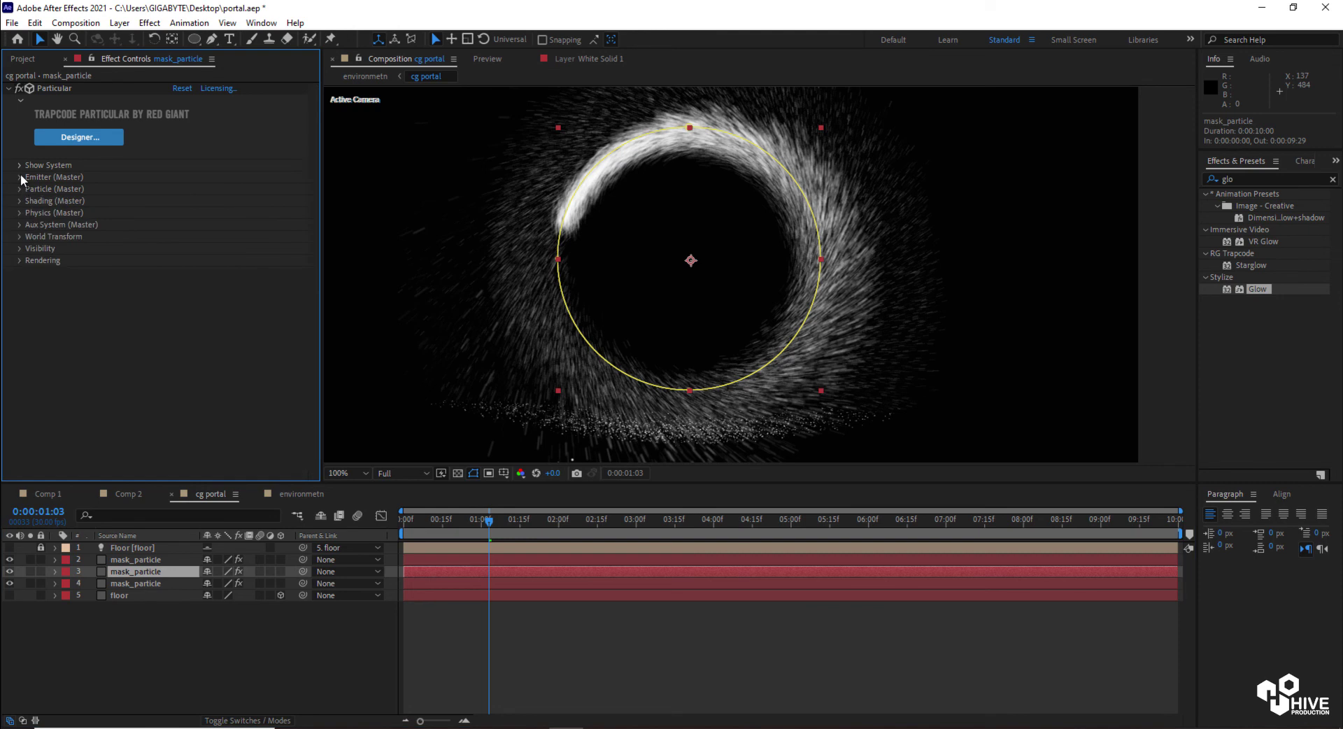
left_click(19, 176)
left_click(181, 319)
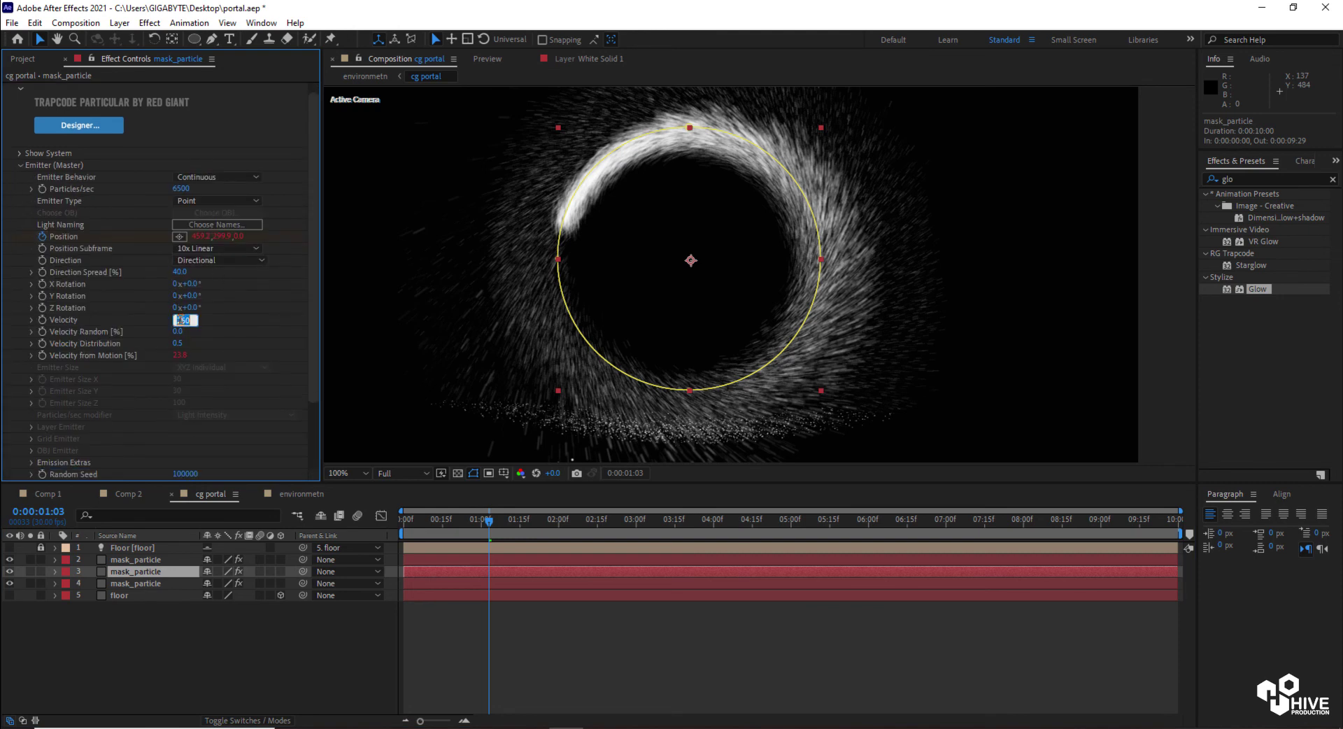
key("Return")
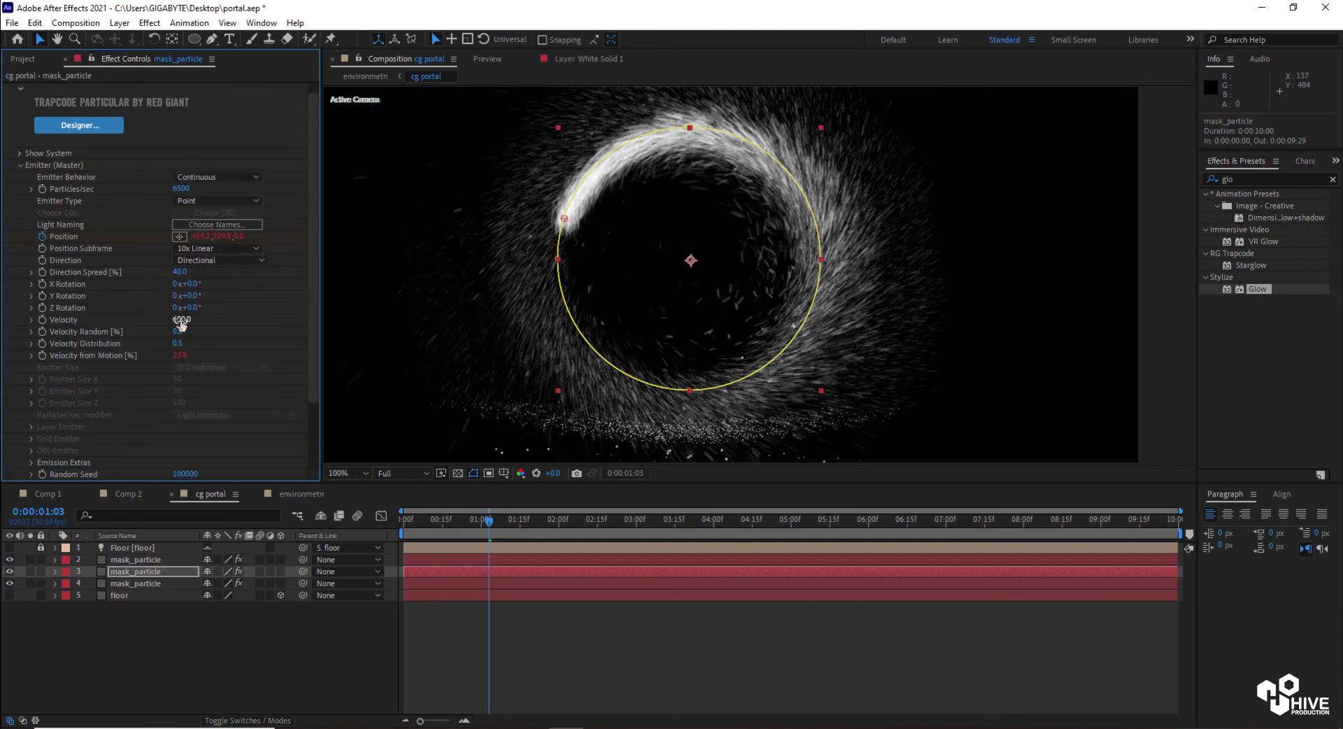
left_click(183, 320)
type("900")
key("Return")
left_click(182, 320)
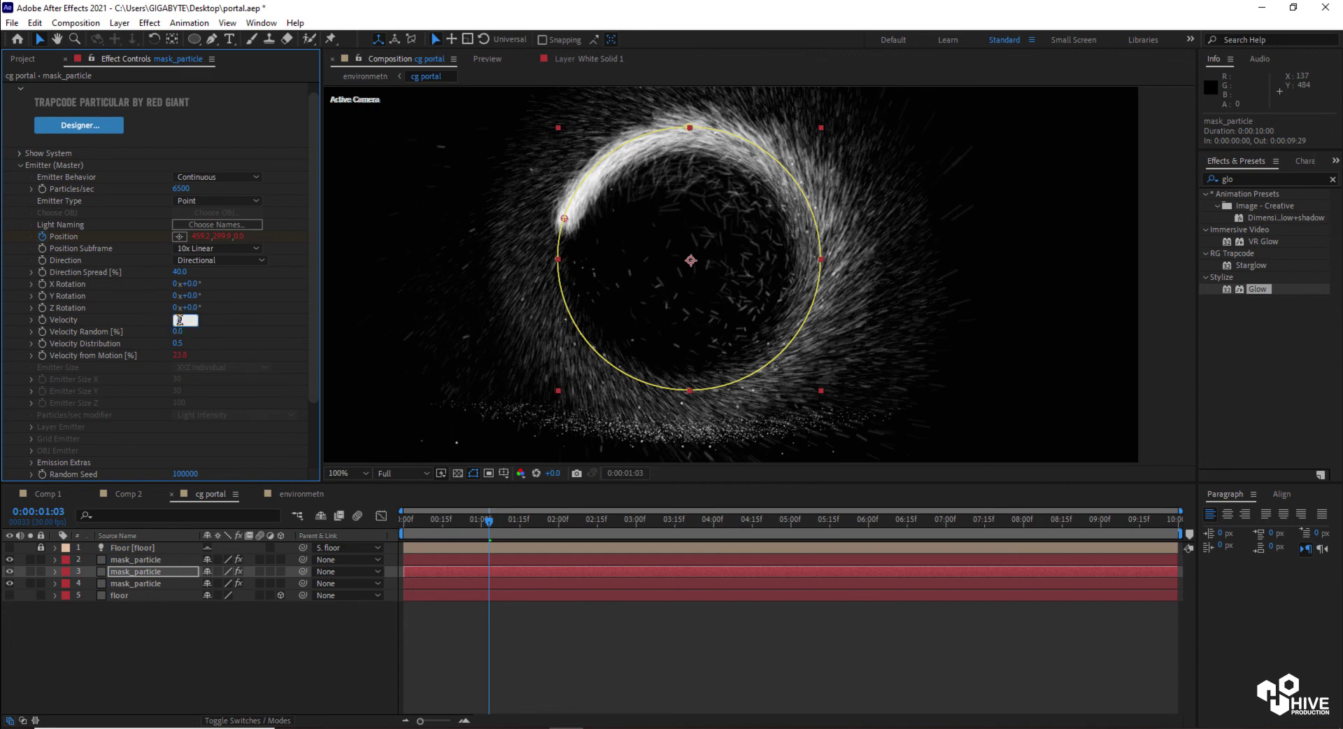
key("Return")
Set the particle Life of the top mask_particle layer to 0.8 seconds, and return to the environmetn composition.
left_click(133, 560)
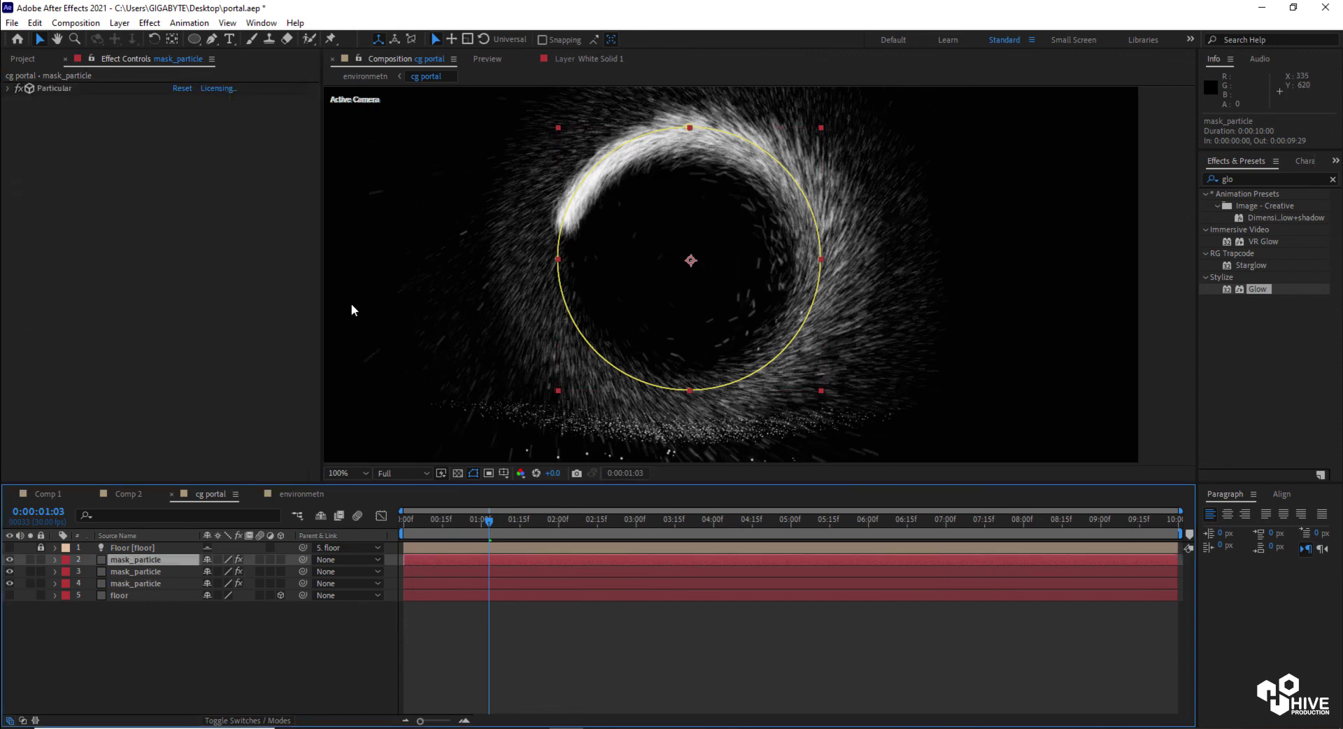
left_click(7, 88)
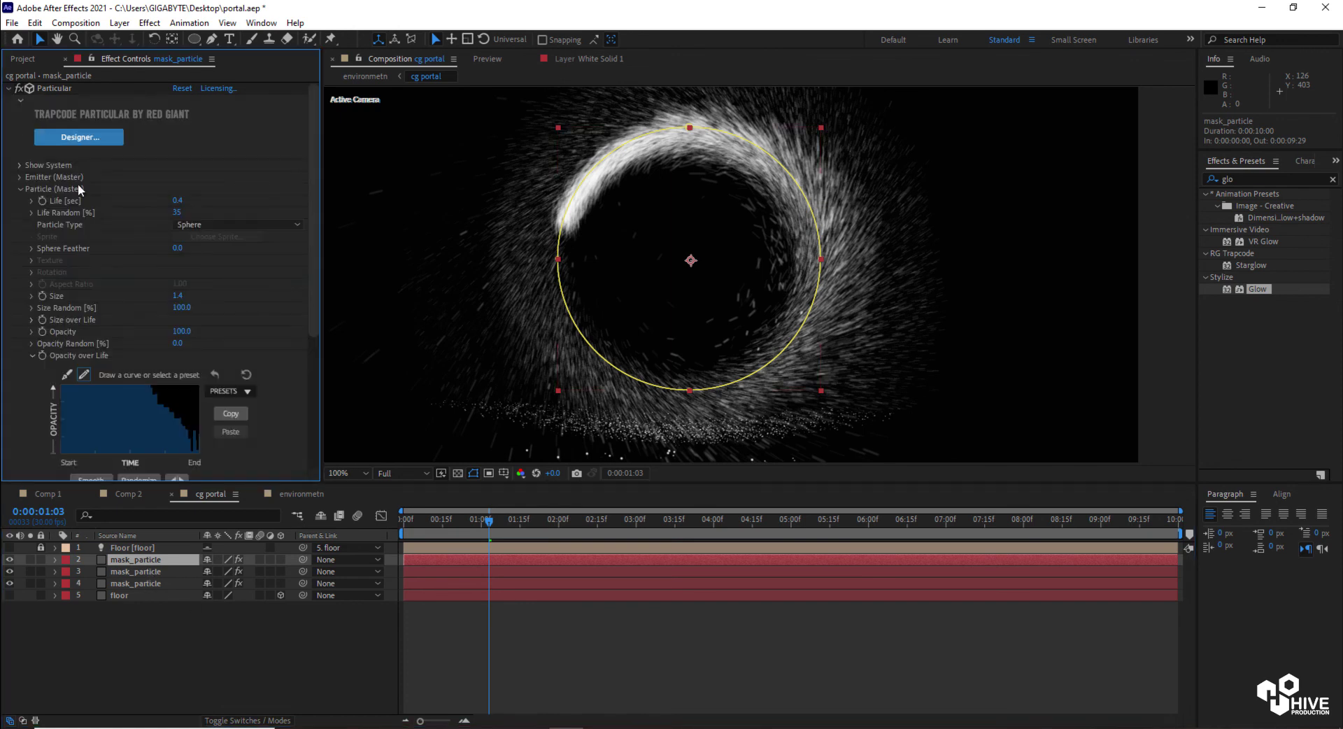
left_click(179, 201)
type("0.8")
key("Return")
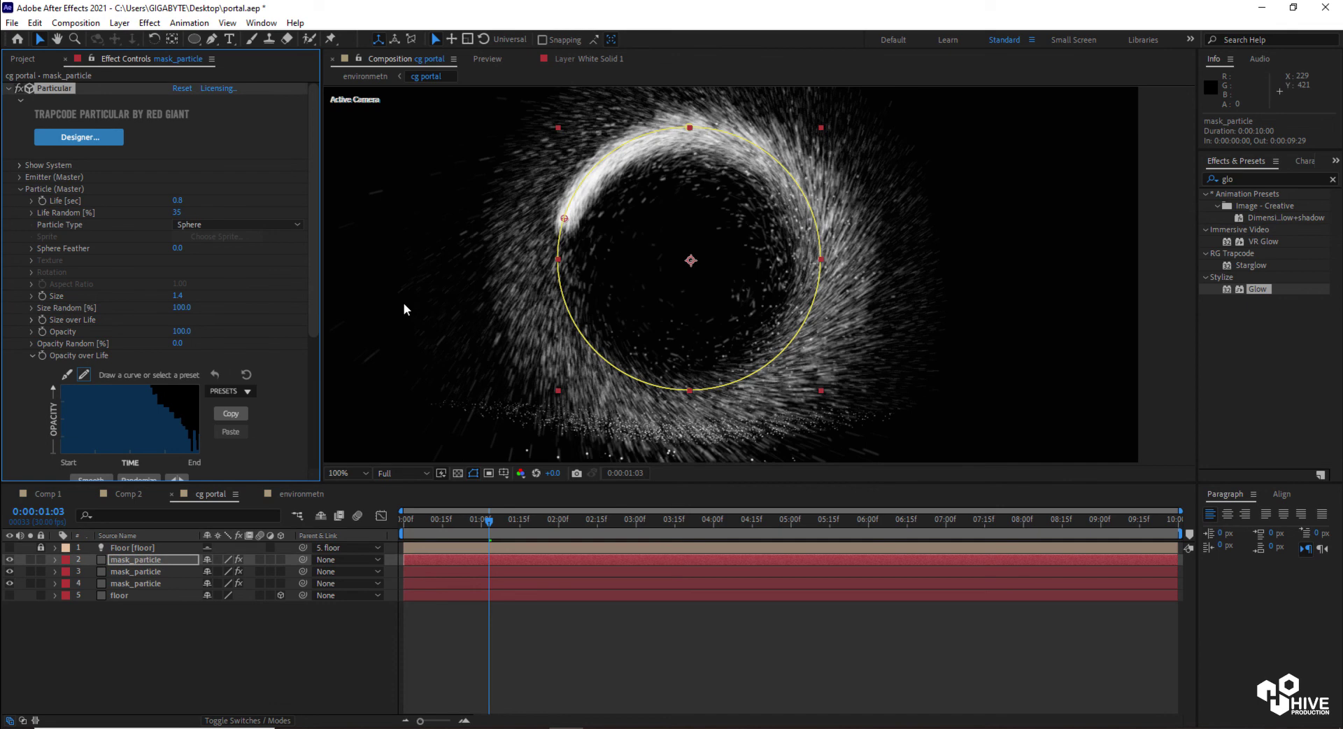
left_click(302, 494)
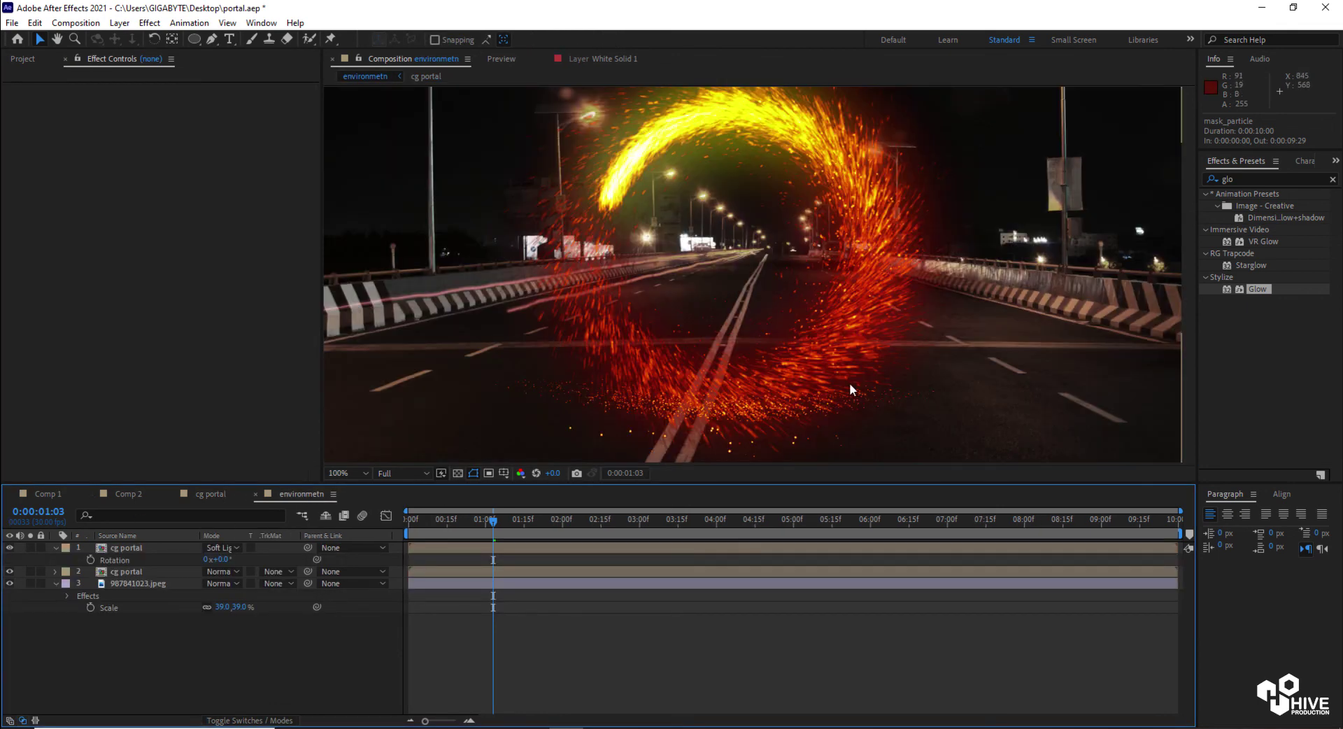
Change the VC Color Vibrance colour of the upper cg portal layer to yellow, FBDC30.
left_click(137, 550)
left_click(179, 100)
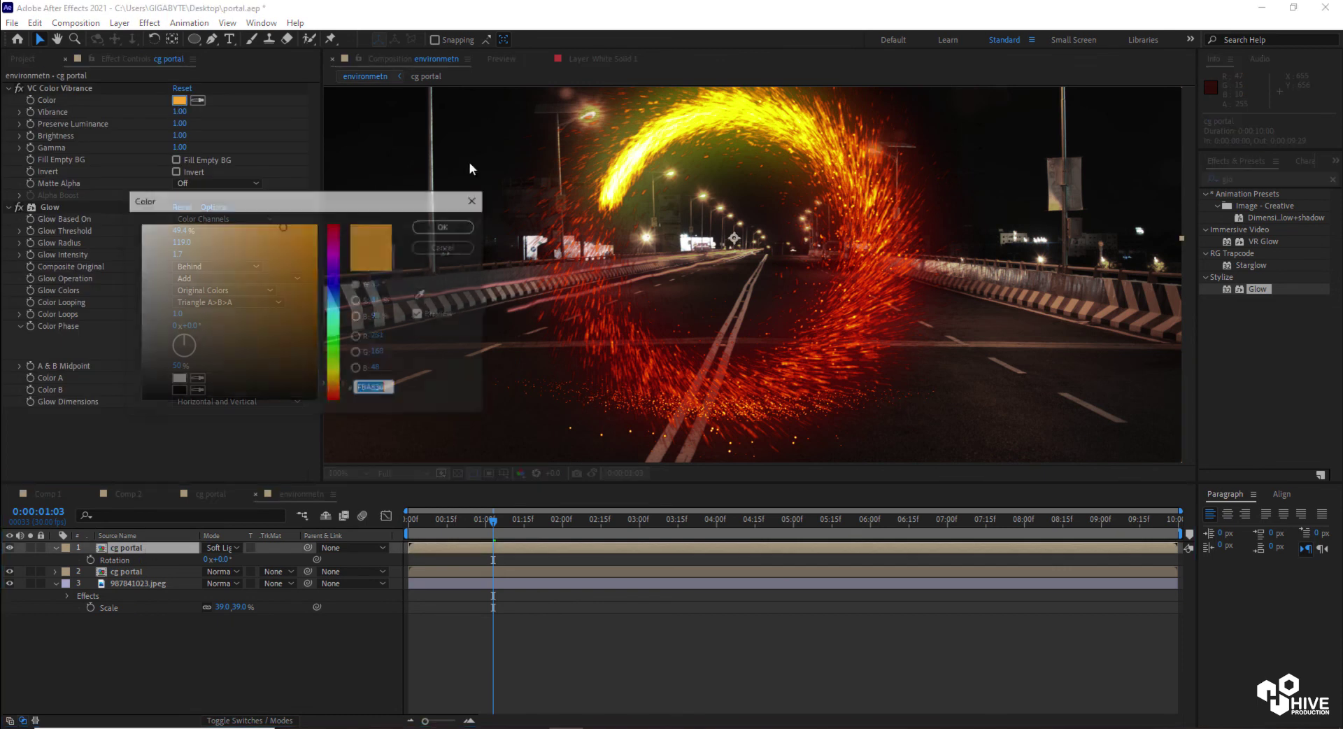
left_click(335, 382)
left_click(335, 377)
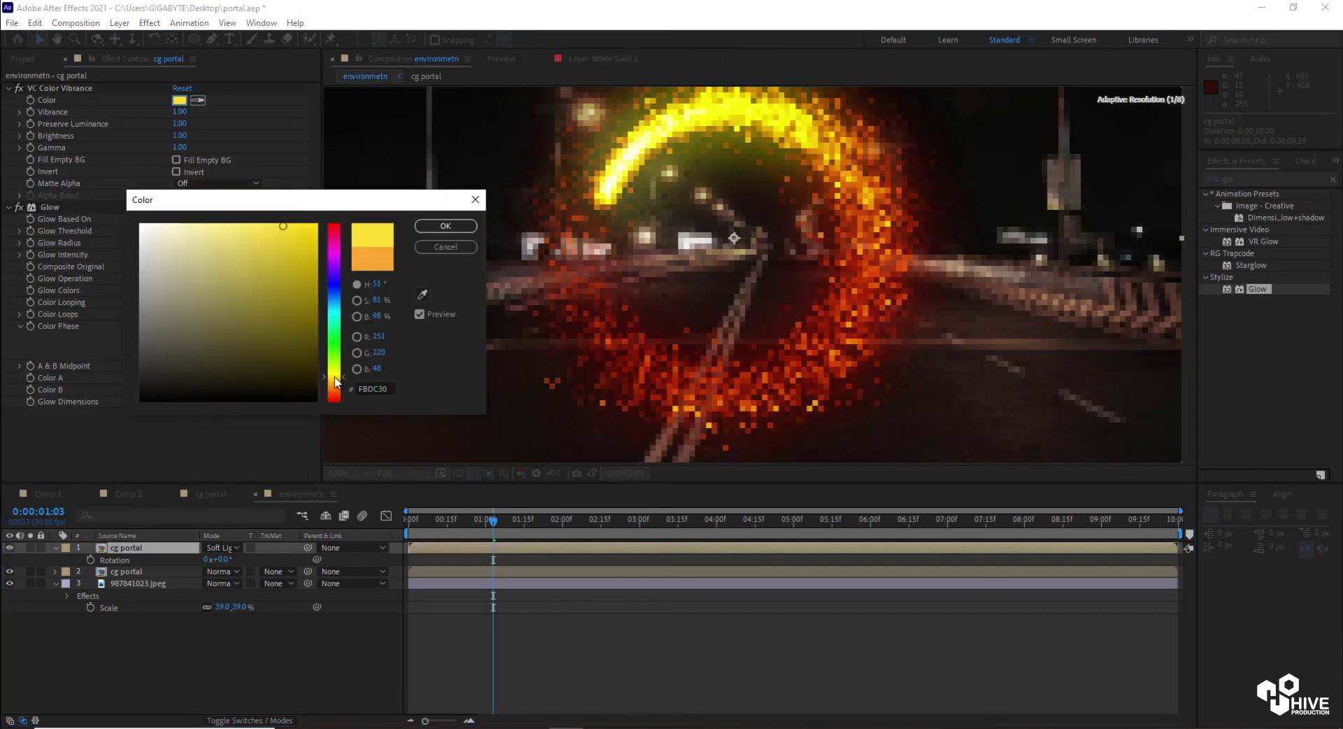
left_click(428, 229)
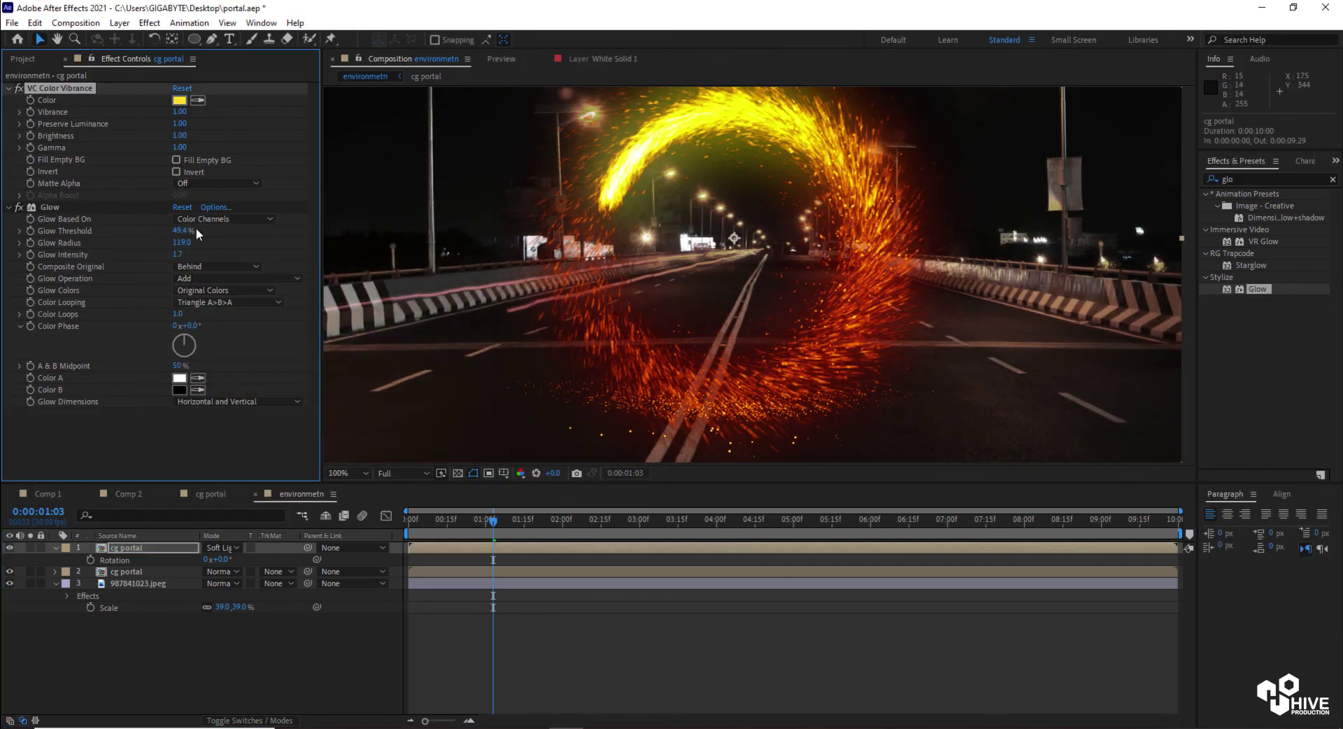
Set the upper cg portal layer's Glow Threshold to 0%, Radius to 121 and Intensity to 0.7, and preview the animation.
left_click(168, 207)
left_click_drag(185, 254, 84, 242)
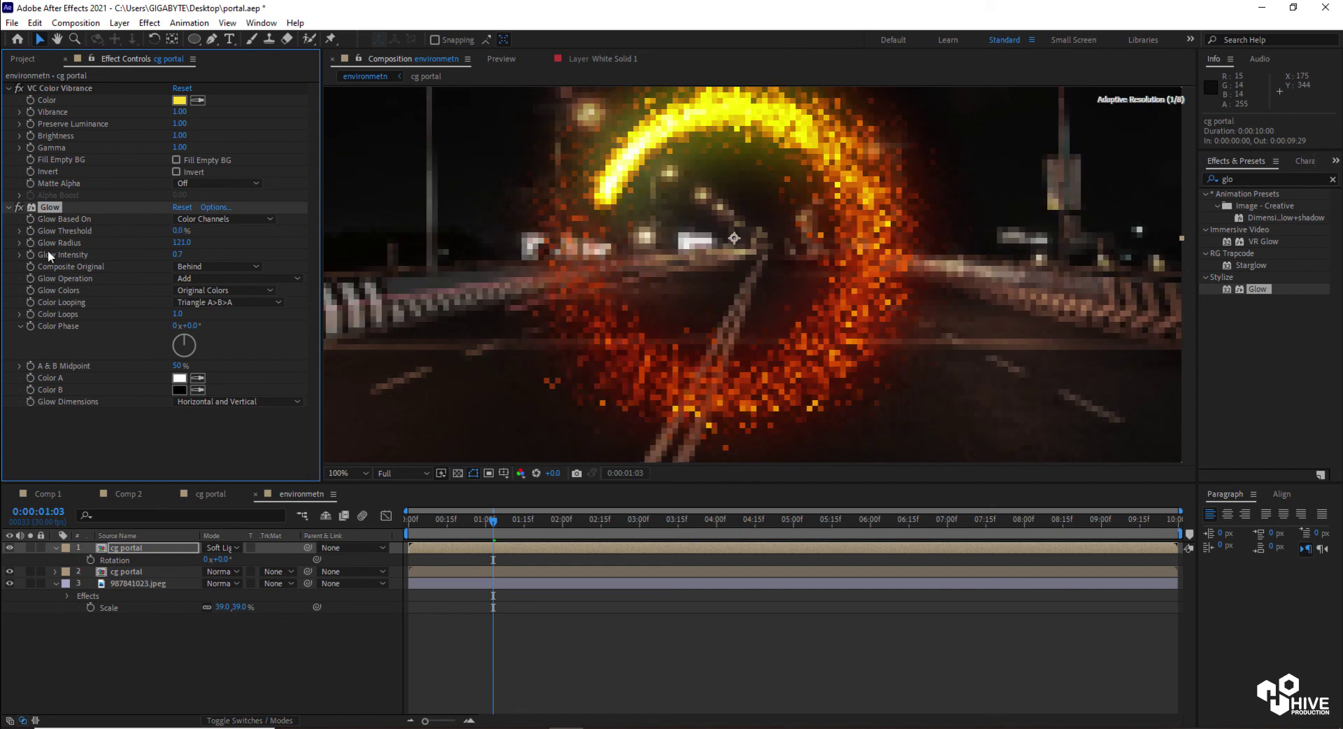
scroll(774, 288, "down", 1)
scroll(775, 288, "up", 1)
key("space")
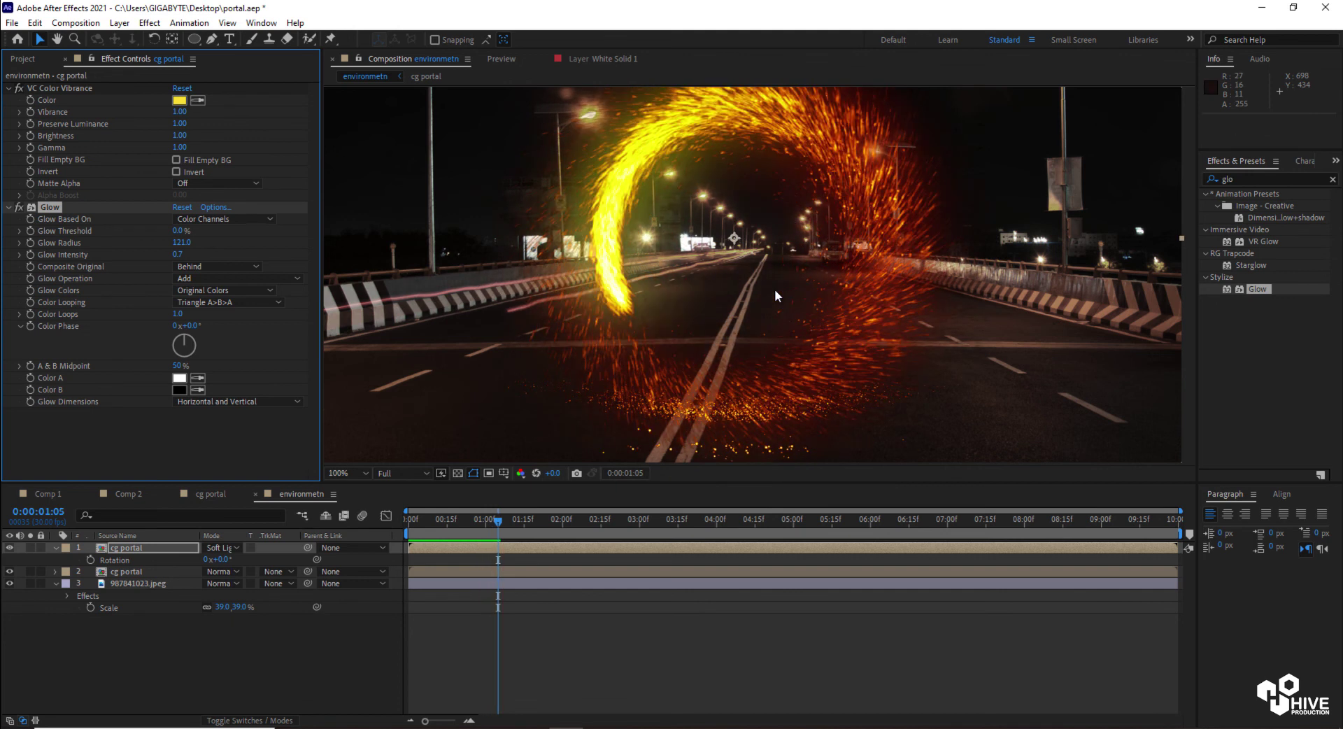
Add day.jpg between the cg portal layers and the road photo, and mask it with a circle filling the portal opening.
left_click(22, 58)
left_click_drag(42, 238, 234, 578)
left_click_drag(766, 254, 806, 319)
scroll(750, 246, "down", 2)
key("q")
left_click_drag(810, 329, 806, 323)
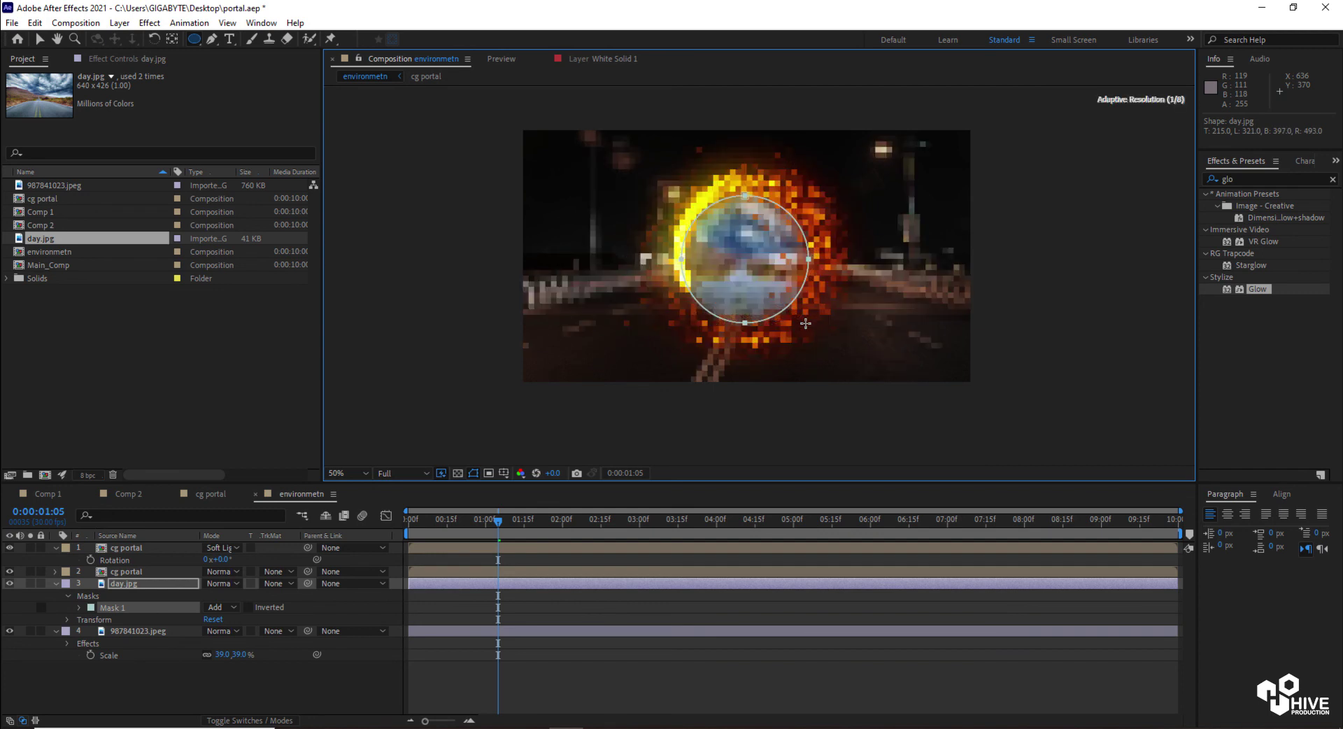
Set the Mask Feather of day.jpg to 142 pixels, start the work area at 0:00:01:05, and preview it.
key("f")
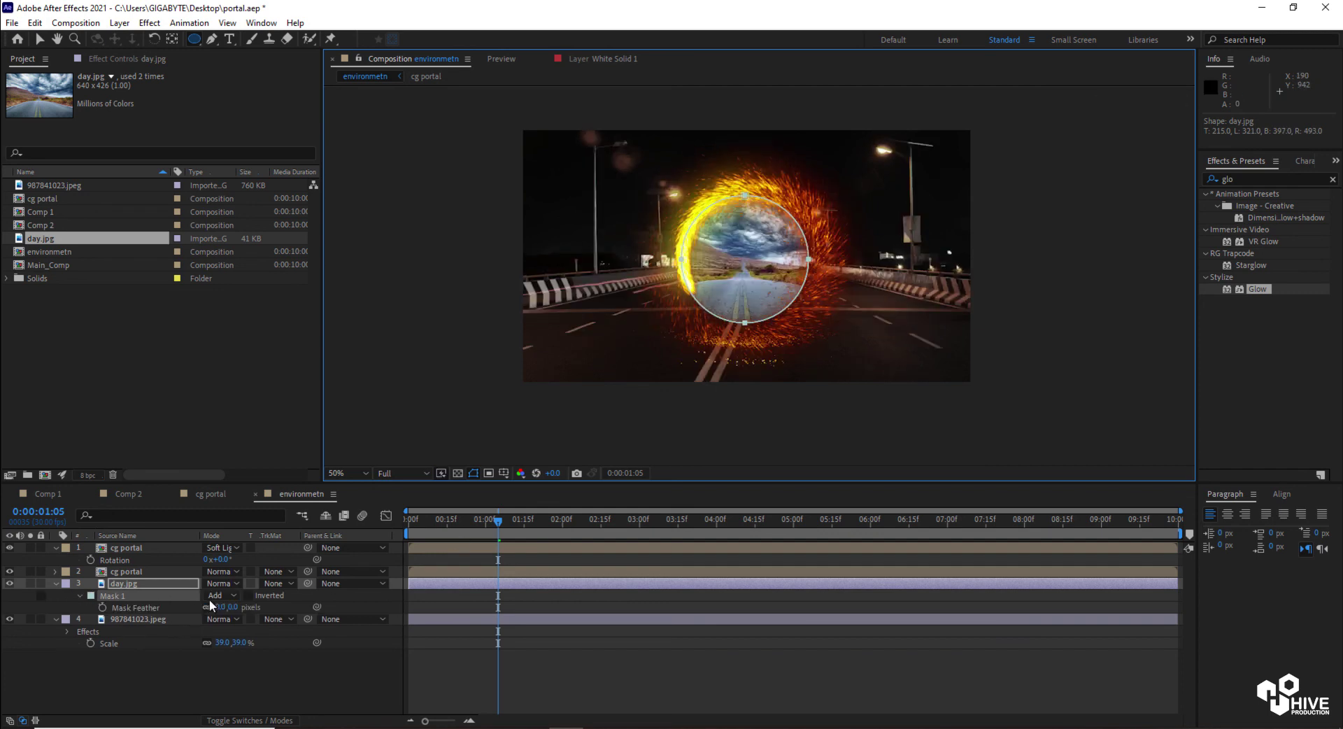
left_click_drag(217, 607, 633, 546)
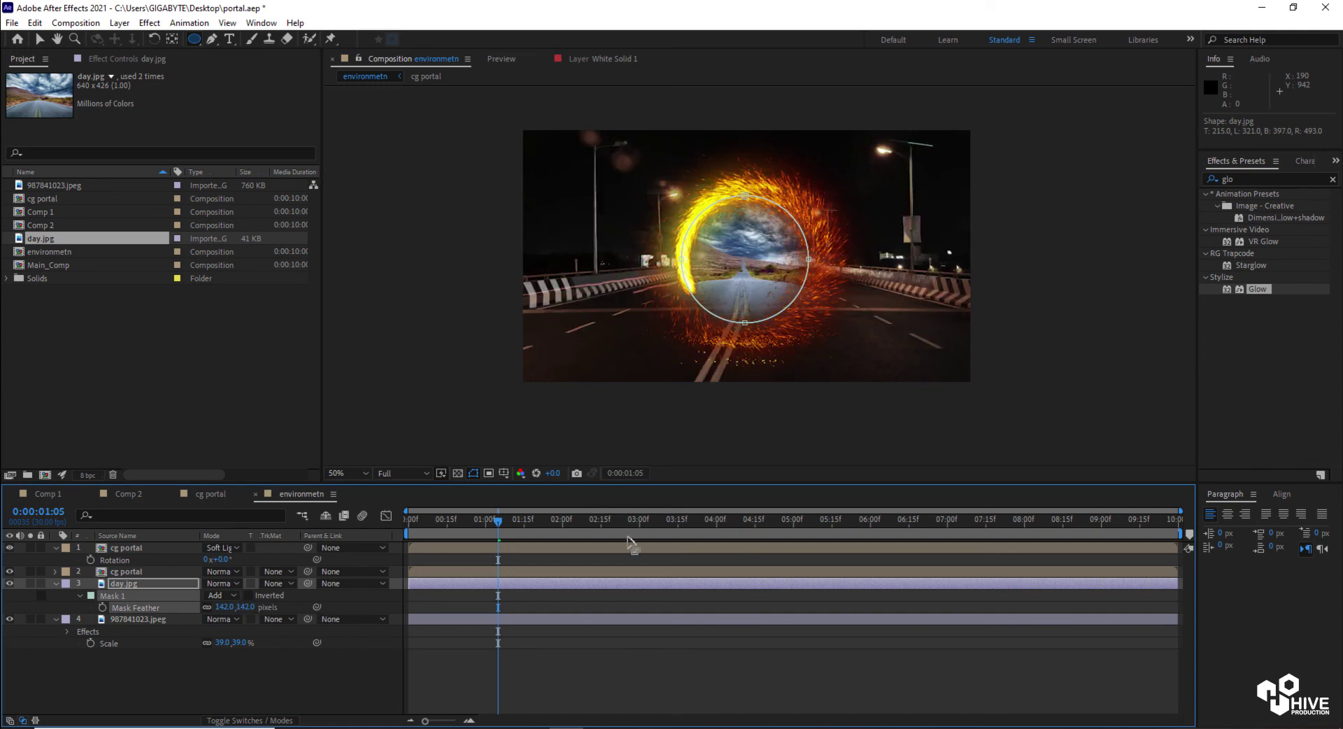
left_click(39, 39)
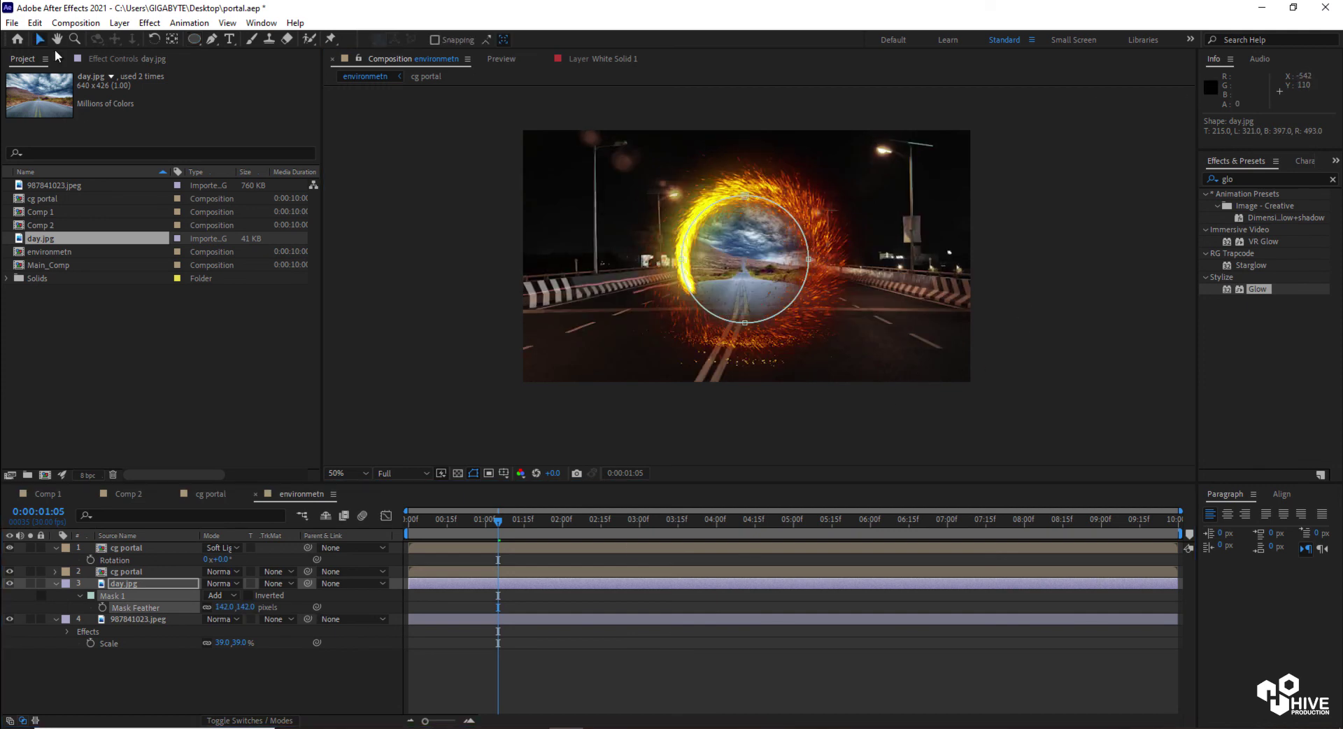
left_click(488, 536)
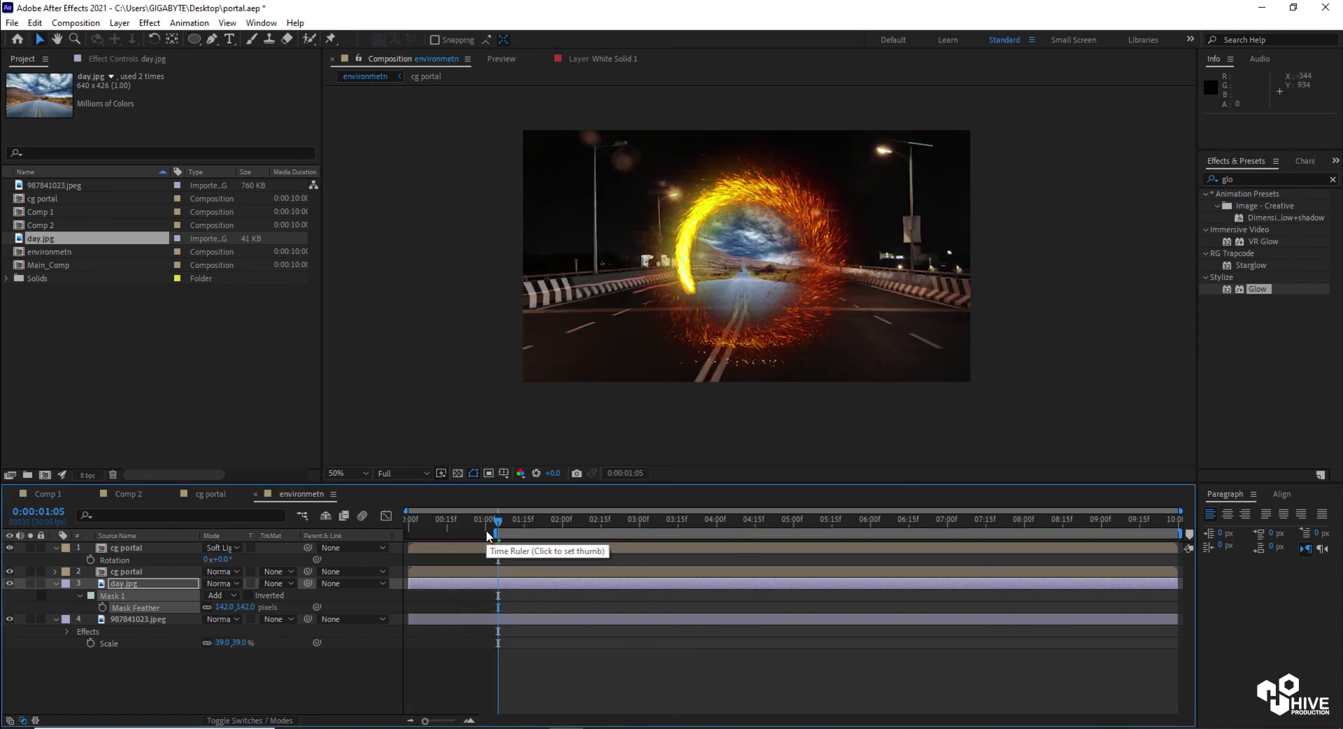
key("space")
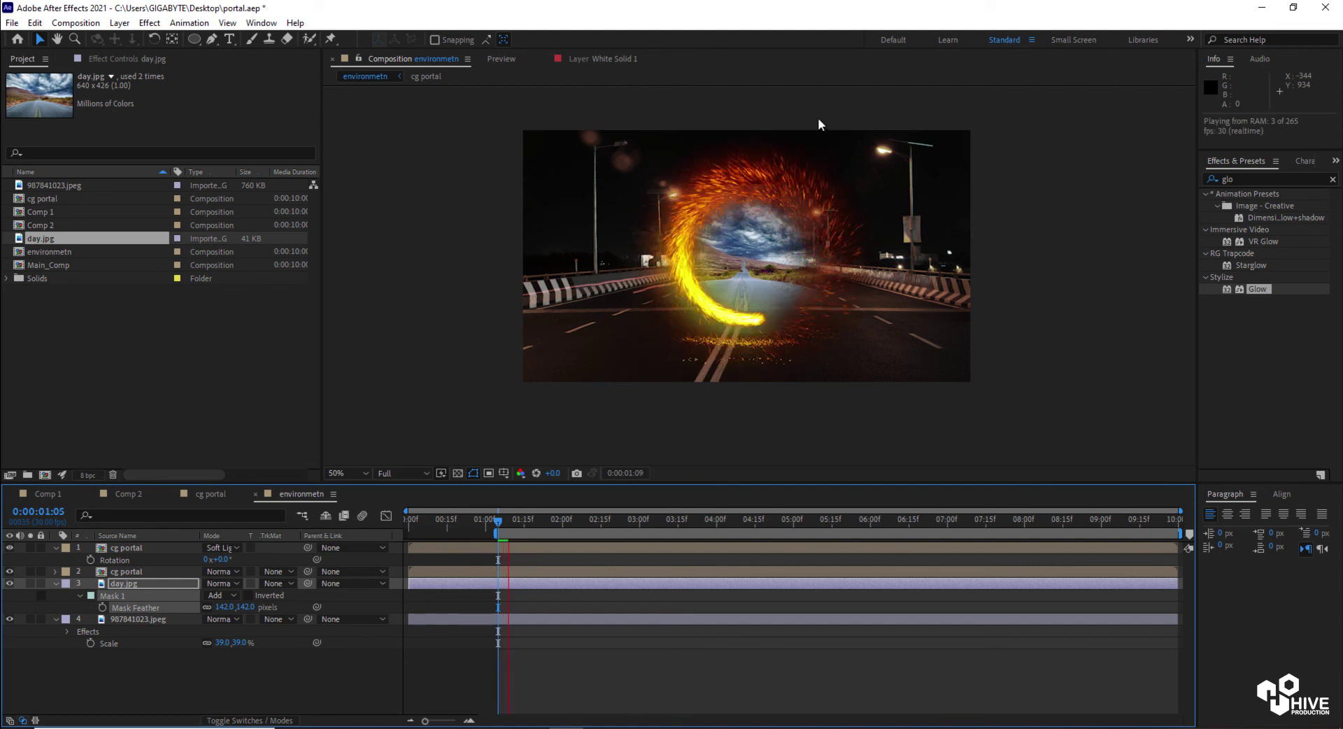
Try a Mask Feather of 120 pixels on day.jpg, settle on 41 pixels, and preview the portal.
key("space")
left_click(223, 608)
type("120")
key("Return")
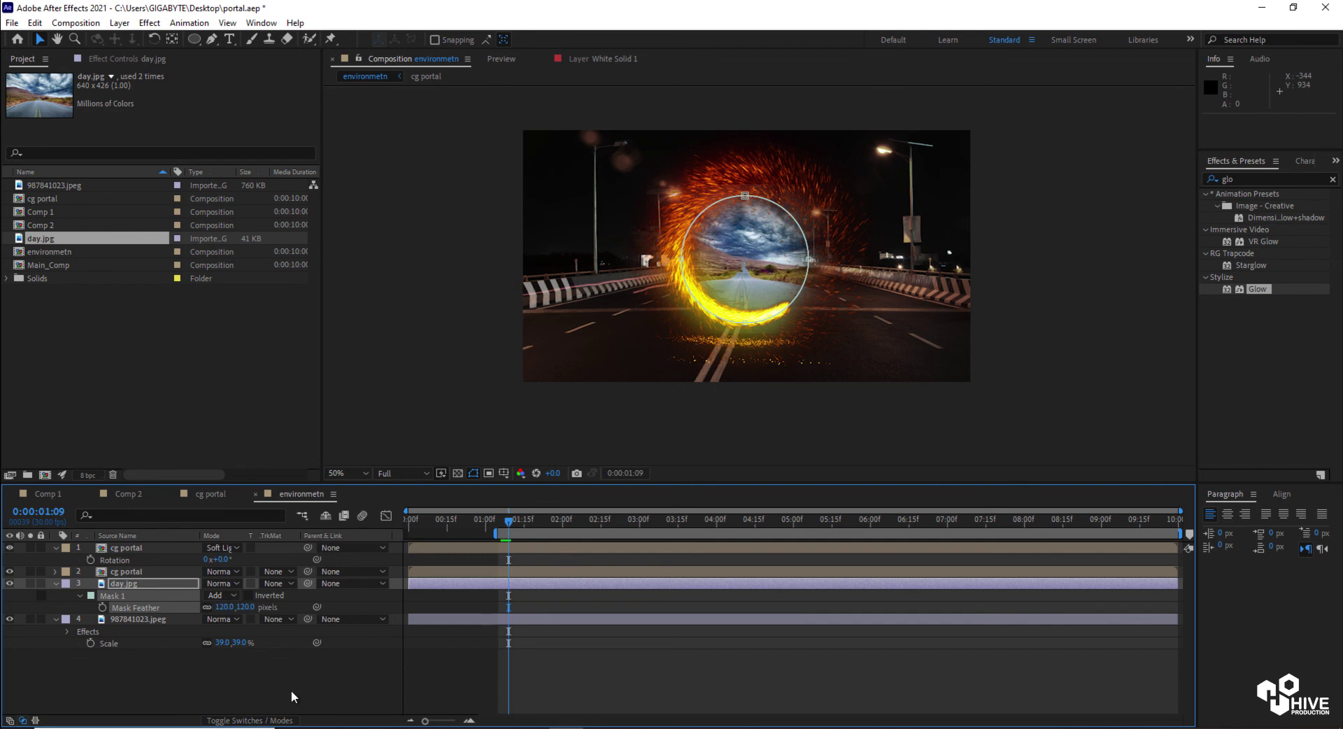
left_click_drag(224, 607, 195, 612)
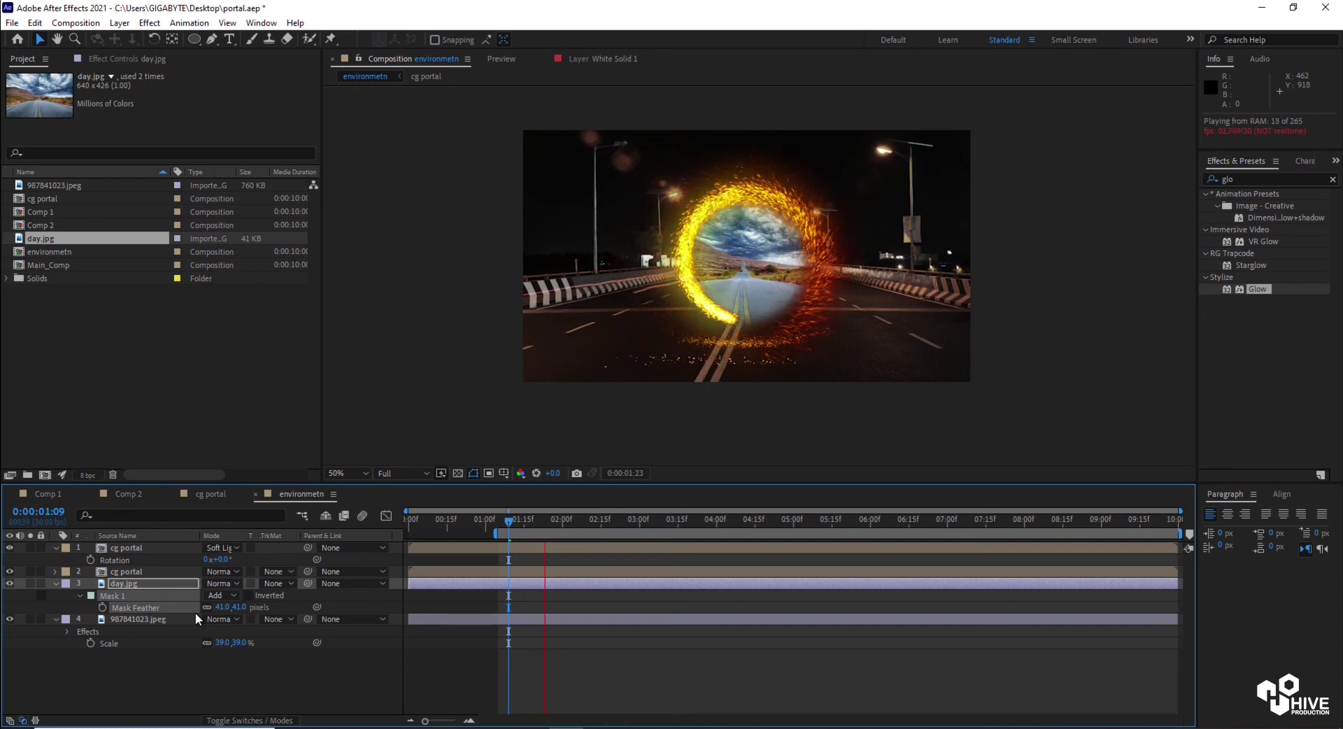
key("space")
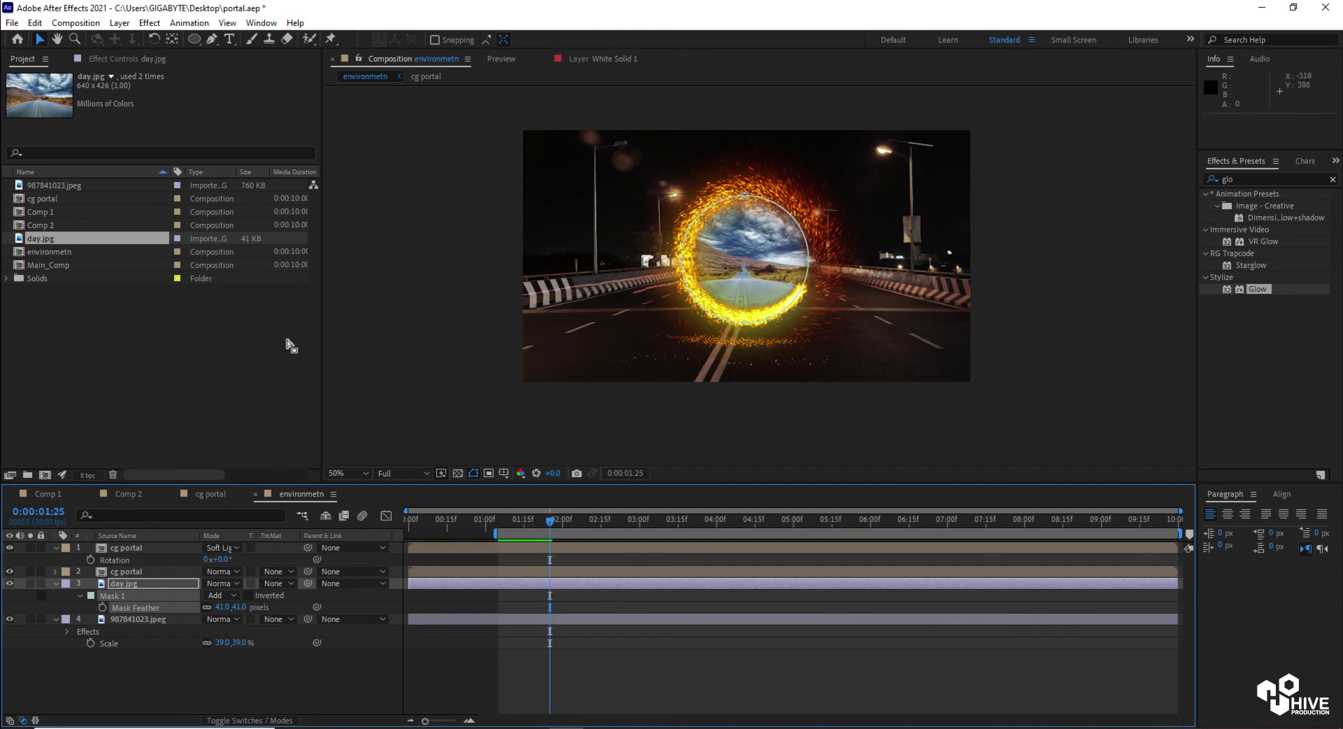
Look through the Comp 1, Comp 2 and cg portal compositions, previewing the portal shot in Comp 2.
left_click(49, 495)
left_click(128, 495)
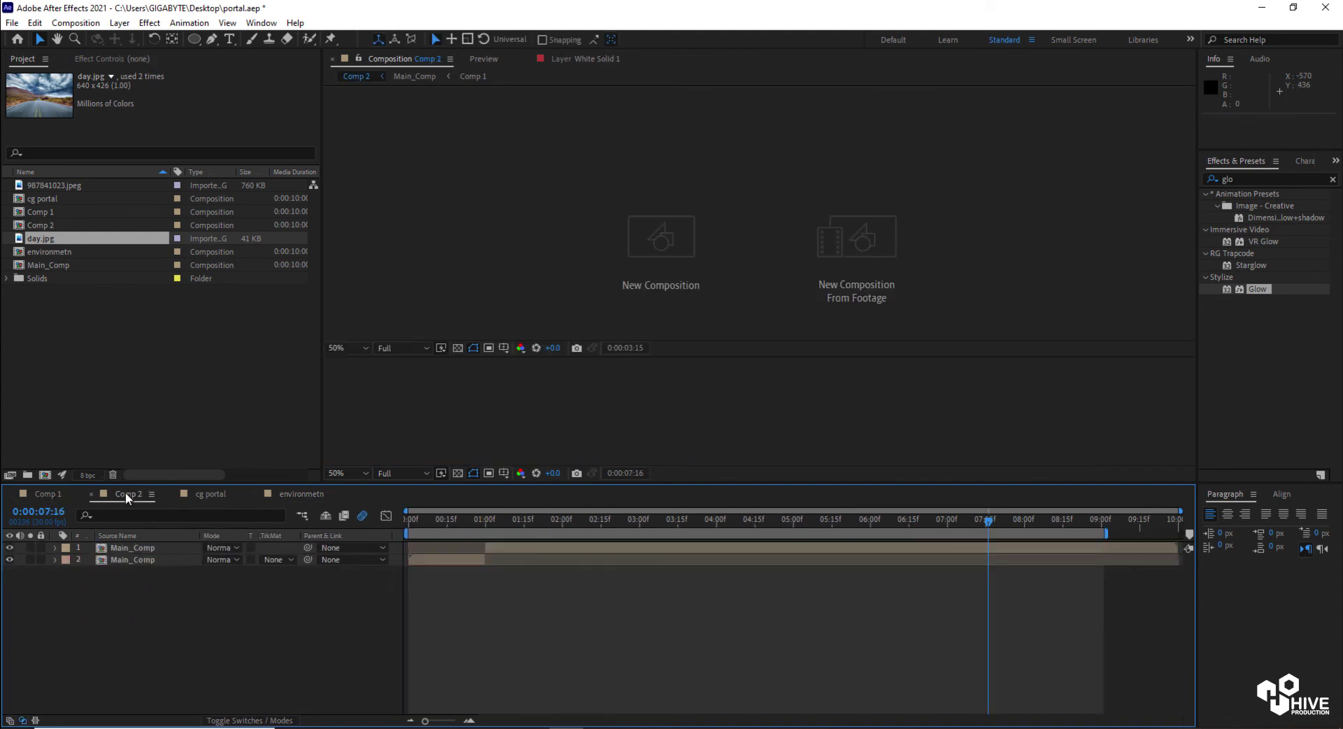
key("space")
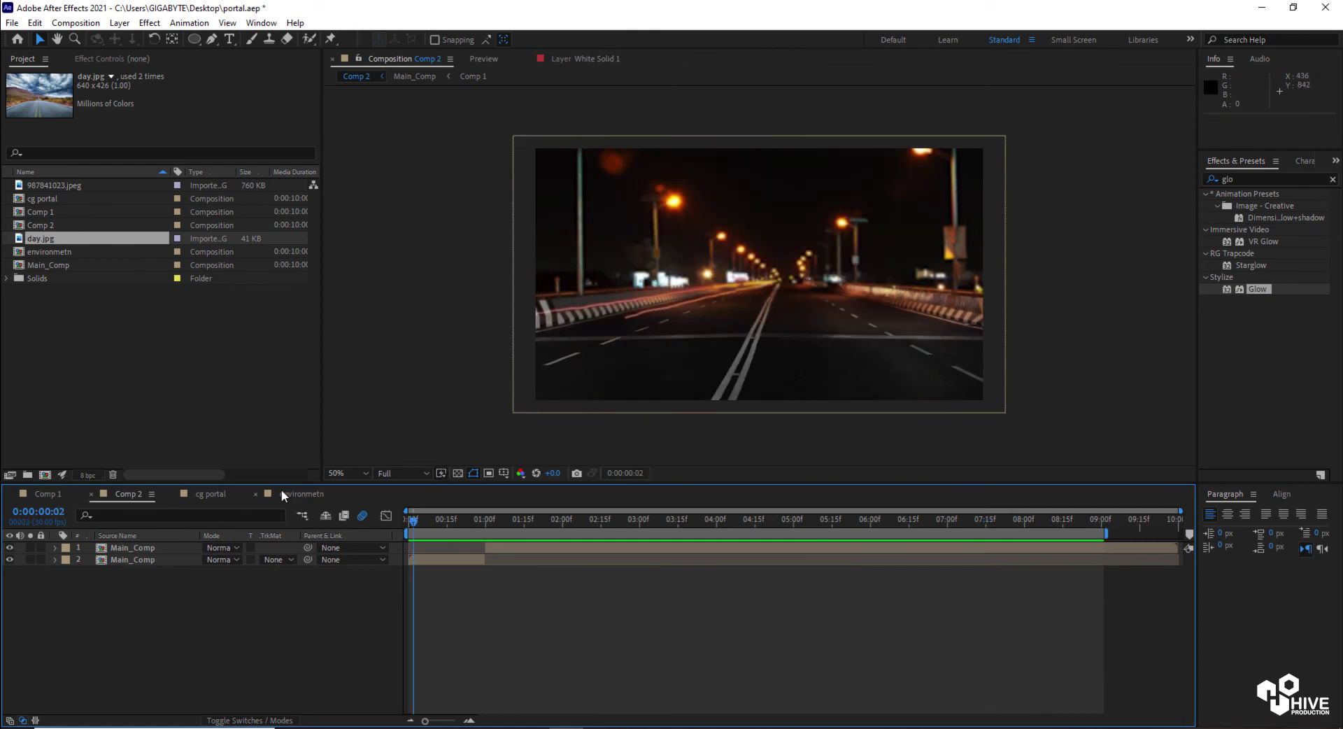
left_click(42, 489)
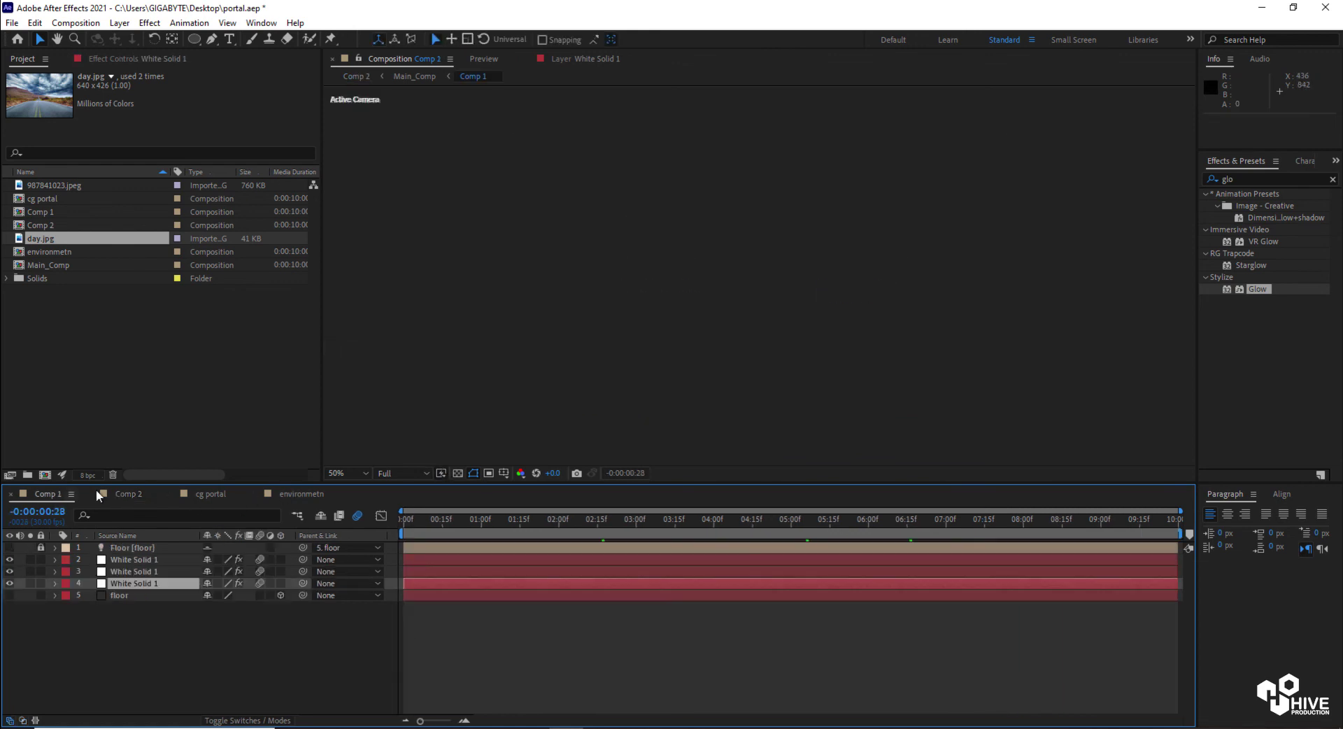
left_click(214, 494)
left_click(120, 494)
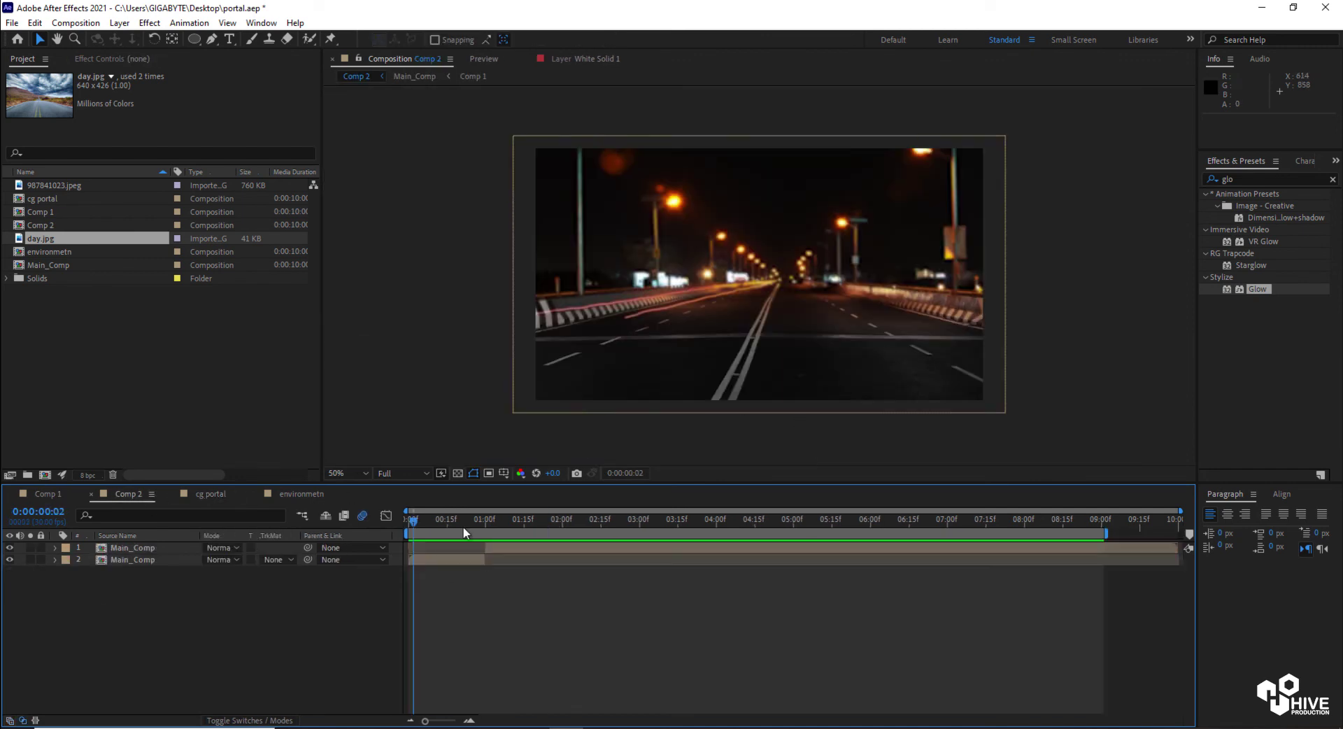